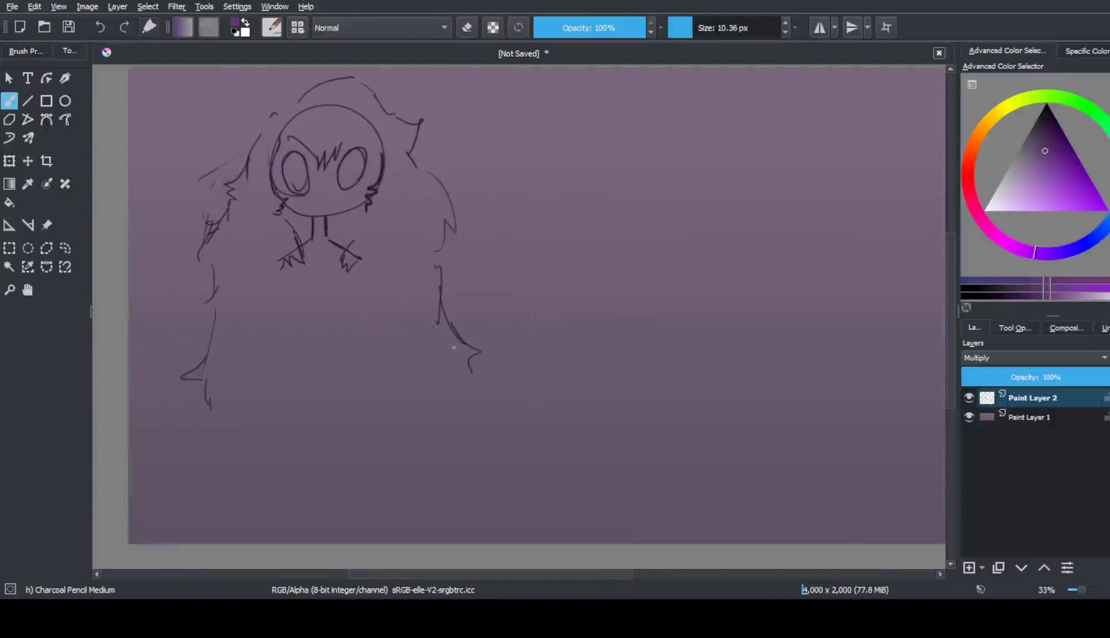
Continue the long hair outline down both sides and around the bottom with jagged strokes
left_click_drag(477, 359, 443, 440)
left_click_drag(208, 381, 180, 452)
left_click_drag(450, 444, 399, 476)
left_click_drag(201, 455, 295, 500)
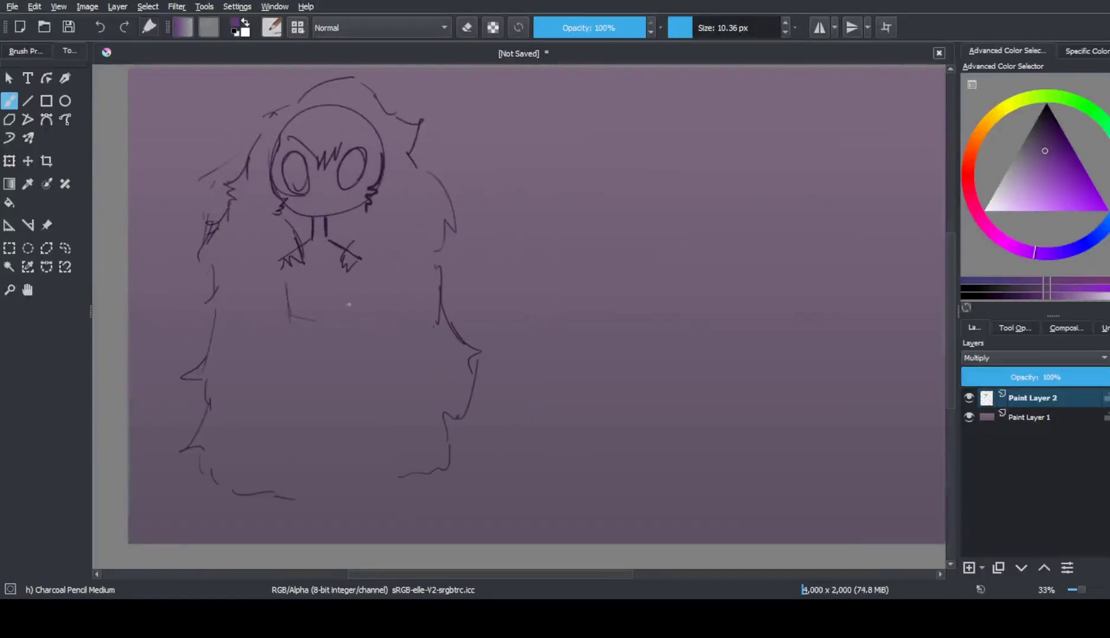
Rough in the torso and the long arms hanging from the shoulders with loose pencil lines
left_click_drag(281, 262, 264, 279)
left_click_drag(264, 275, 267, 391)
left_click_drag(371, 273, 375, 389)
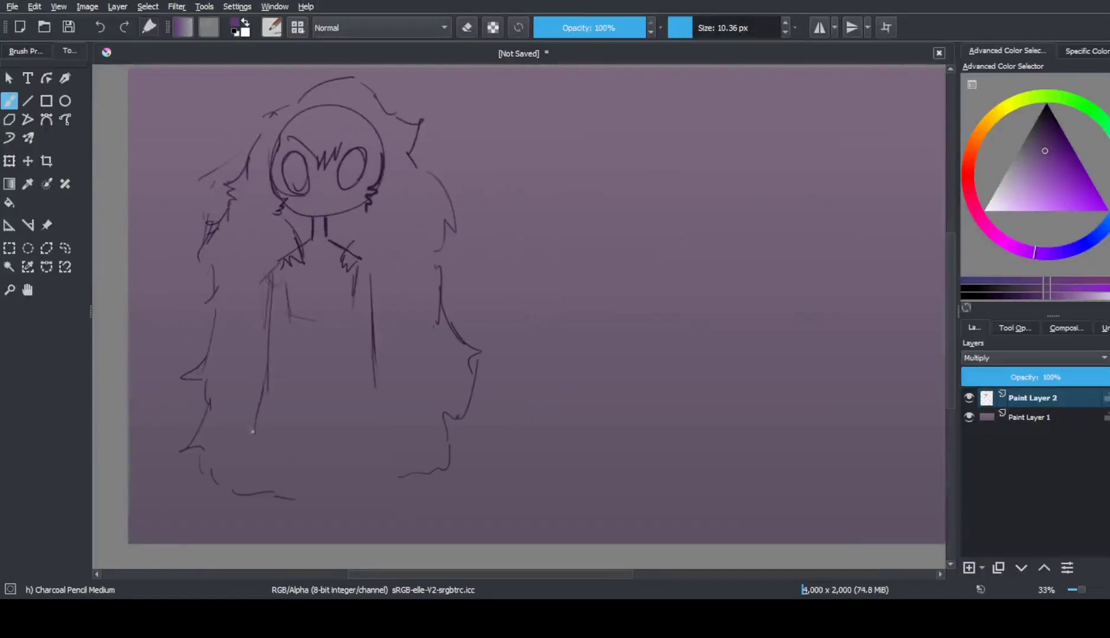
left_click_drag(255, 421, 250, 451)
left_click_drag(267, 406, 258, 460)
left_click_drag(289, 385, 292, 460)
left_click_drag(355, 316, 352, 461)
left_click_drag(367, 458, 358, 478)
Clean up the character's left-hand eye, redrawing its outline and erasing the stray lines around and below it
scroll(267, 101, "up", 3)
key("e")
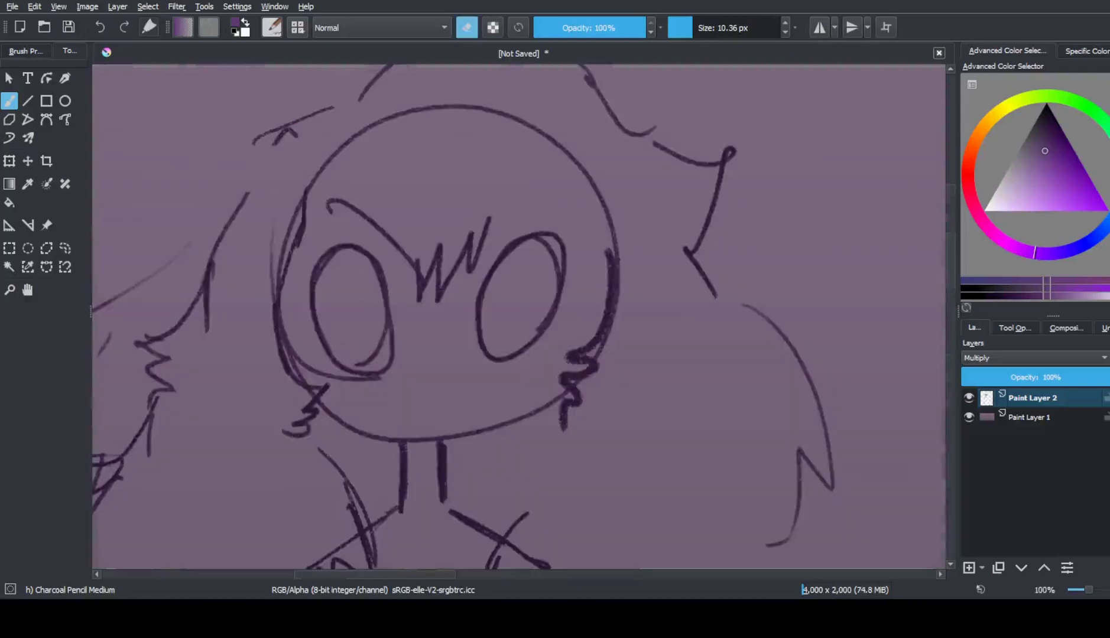
left_click_drag(355, 355, 381, 369)
key("e")
left_click_drag(378, 266, 395, 340)
key("e")
left_click_drag(302, 364, 383, 382)
key("e")
Strengthen the neck lines and add dark hatching on the neck beneath the chin
left_click_drag(440, 450, 450, 514)
left_click_drag(399, 499, 383, 518)
left_click_drag(405, 444, 443, 449)
left_click_drag(408, 509, 441, 461)
scroll(438, 237, "down", 3)
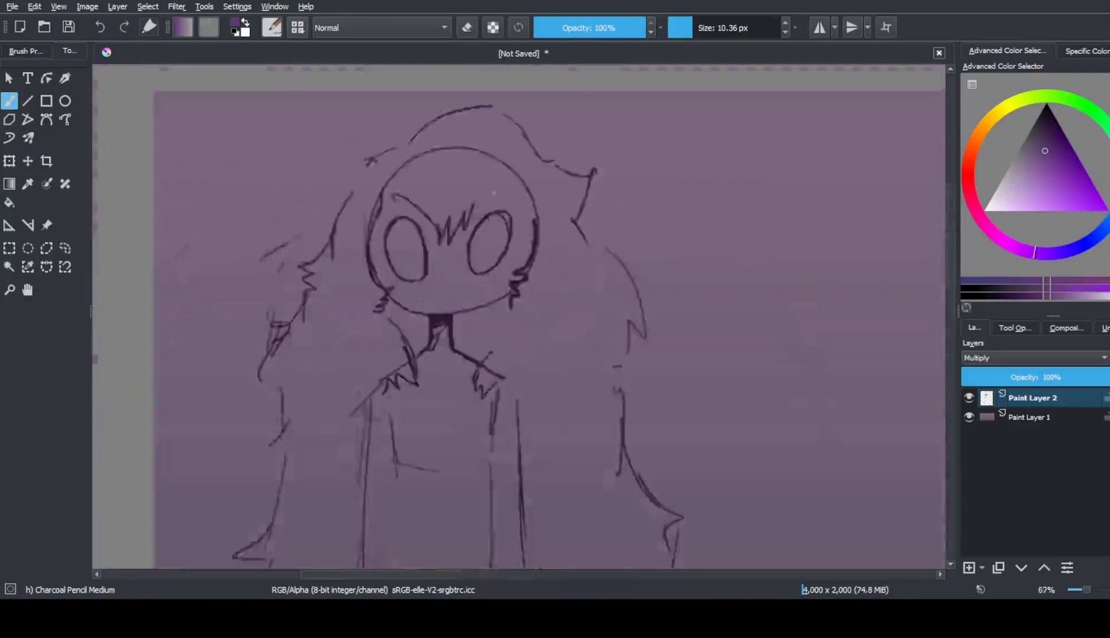
Sketch the two short sleeves on the upper arms, with cuff lines above the elbows
scroll(438, 236, "up", 1)
left_click_drag(362, 306, 354, 398)
left_click_drag(383, 329, 390, 402)
left_click_drag(356, 397, 383, 404)
left_click_drag(487, 412, 512, 412)
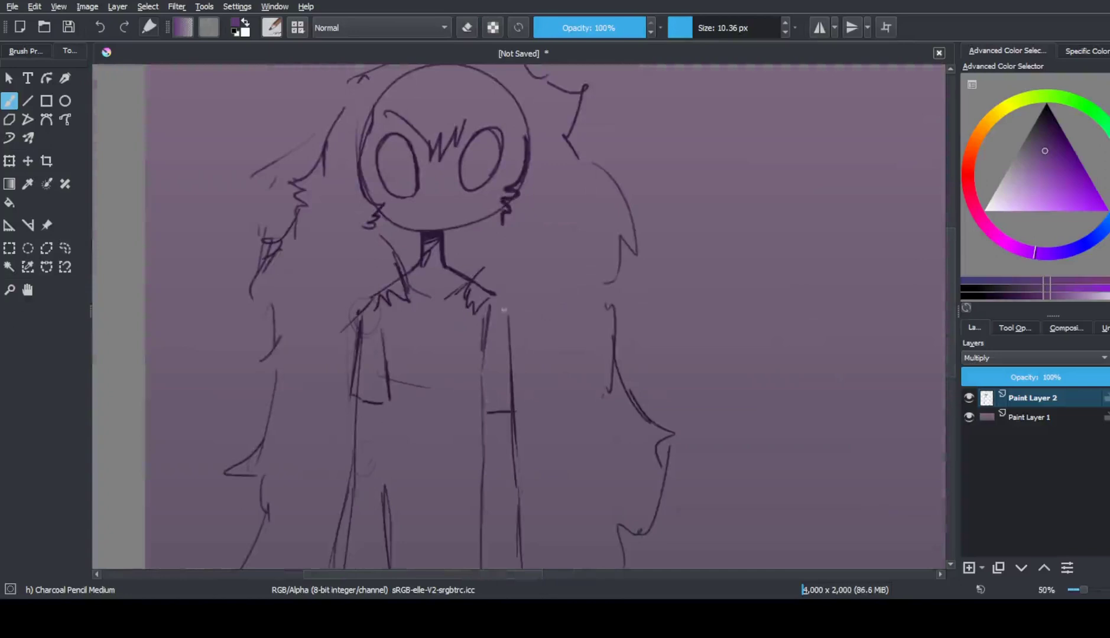
left_click_drag(506, 308, 521, 390)
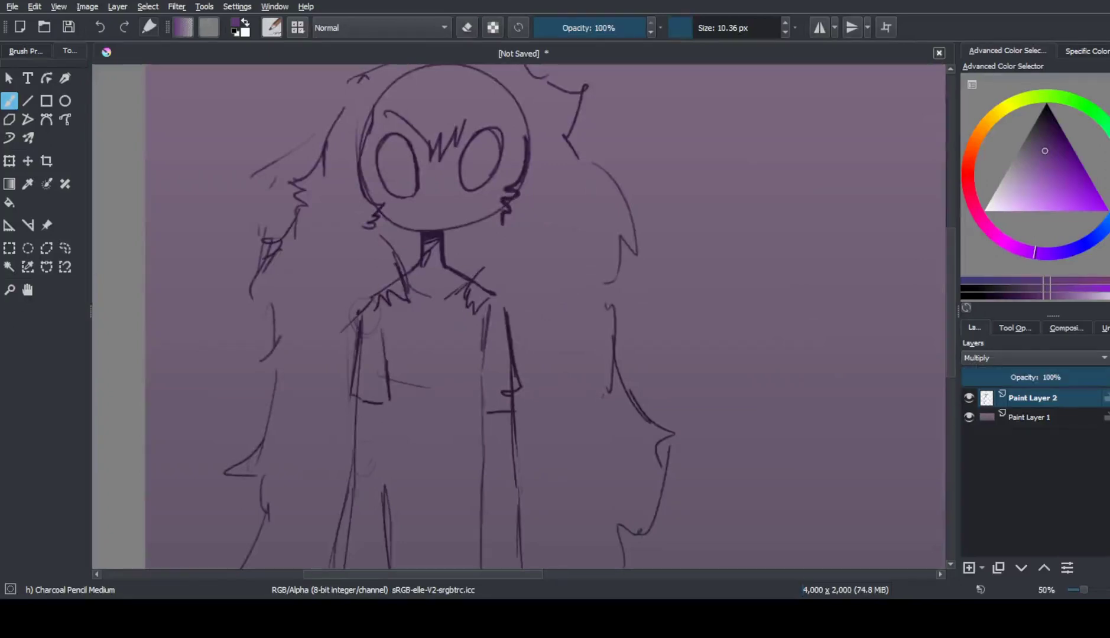
Hatch shading into the hair behind the neck and beside both shoulders
left_click_drag(421, 234, 408, 263)
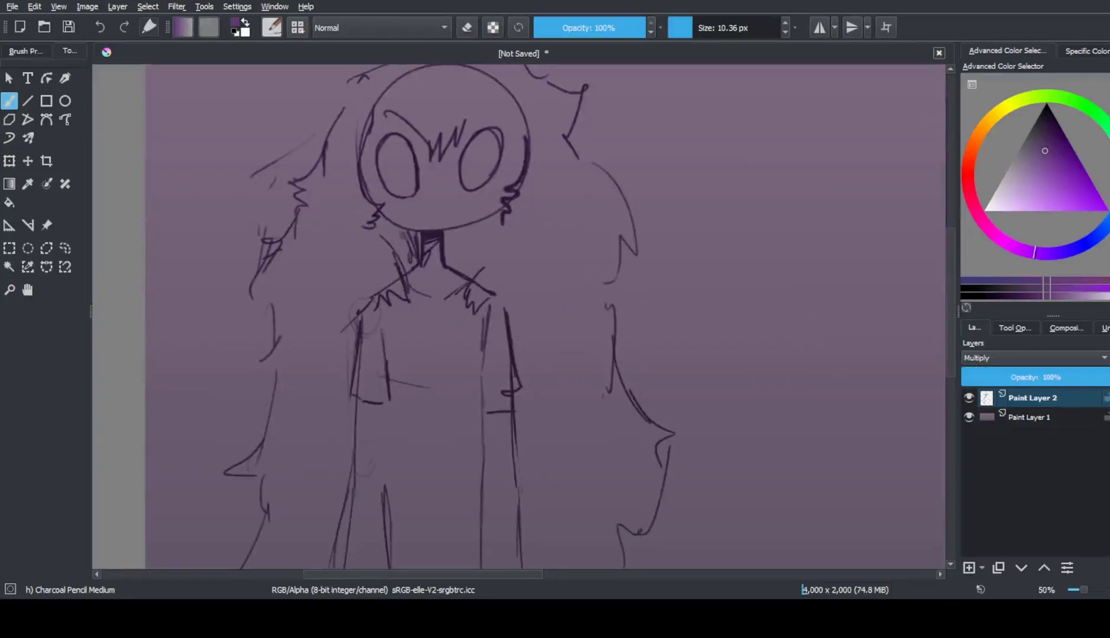
left_click_drag(378, 219, 408, 269)
left_click_drag(499, 213, 449, 240)
left_click_drag(461, 233, 458, 272)
left_click_drag(494, 242, 481, 269)
left_click_drag(354, 254, 331, 296)
left_click_drag(349, 266, 316, 343)
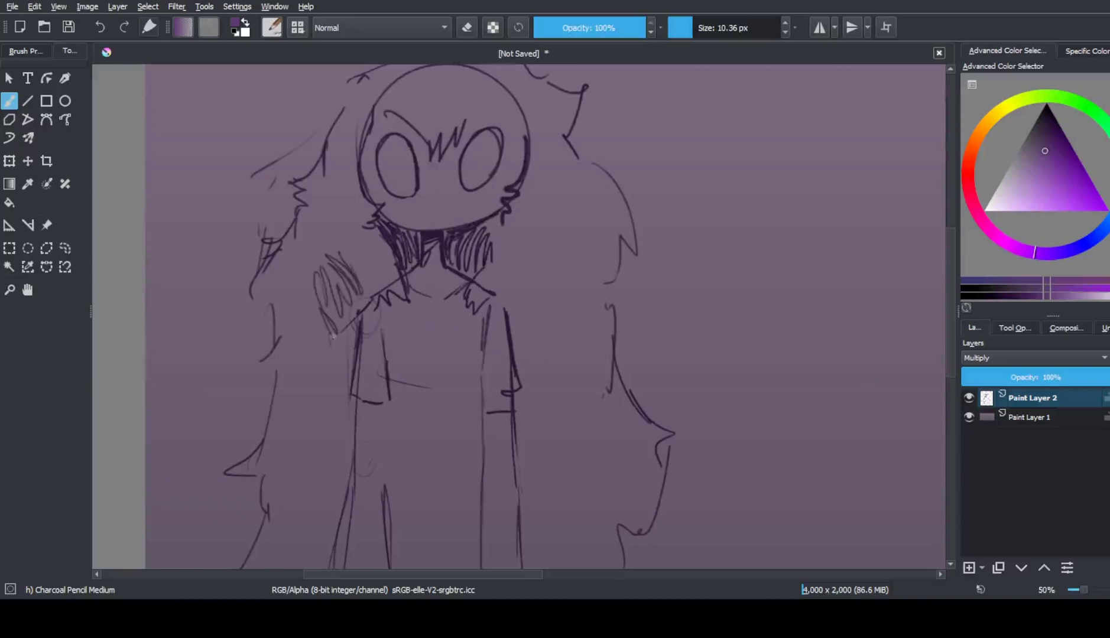
left_click_drag(544, 251, 499, 299)
left_click_drag(544, 278, 515, 422)
Erase the upper part of the head circle and fill the area around the eyes with dark hatching
scroll(951, 262, "up", 2)
key("bracketleft")
key("bracketleft")
key("bracketleft")
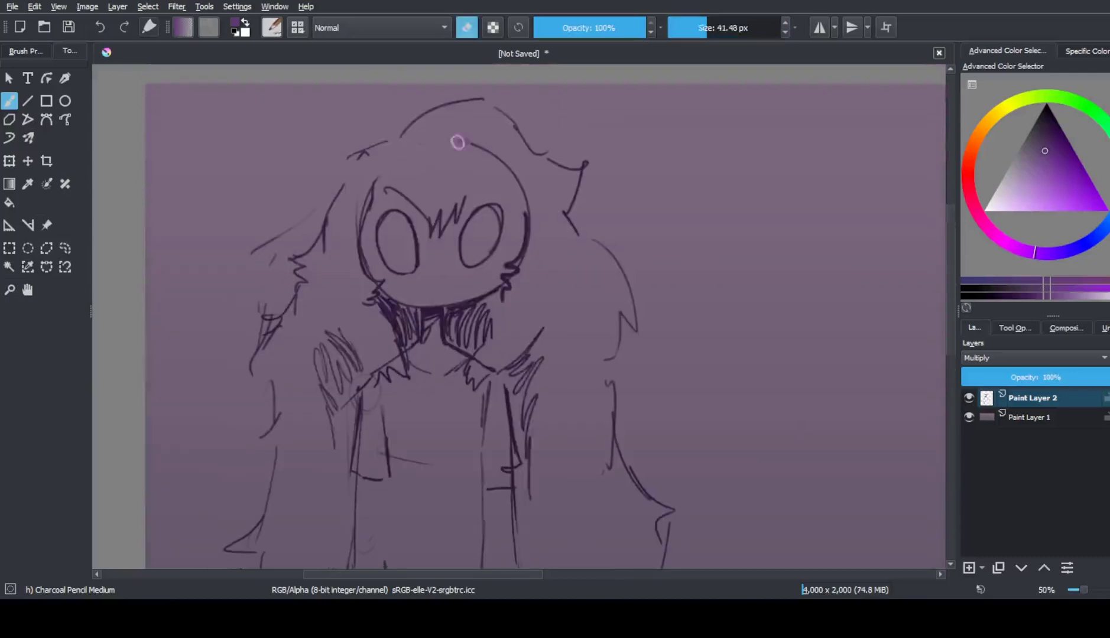
mouse_move(367, 216)
left_mouse_down()
mouse_move(385, 192)
mouse_move(402, 201)
mouse_move(419, 244)
mouse_move(452, 230)
mouse_move(448, 221)
mouse_move(457, 237)
mouse_move(470, 196)
mouse_move(499, 202)
mouse_move(514, 222)
left_mouse_up()
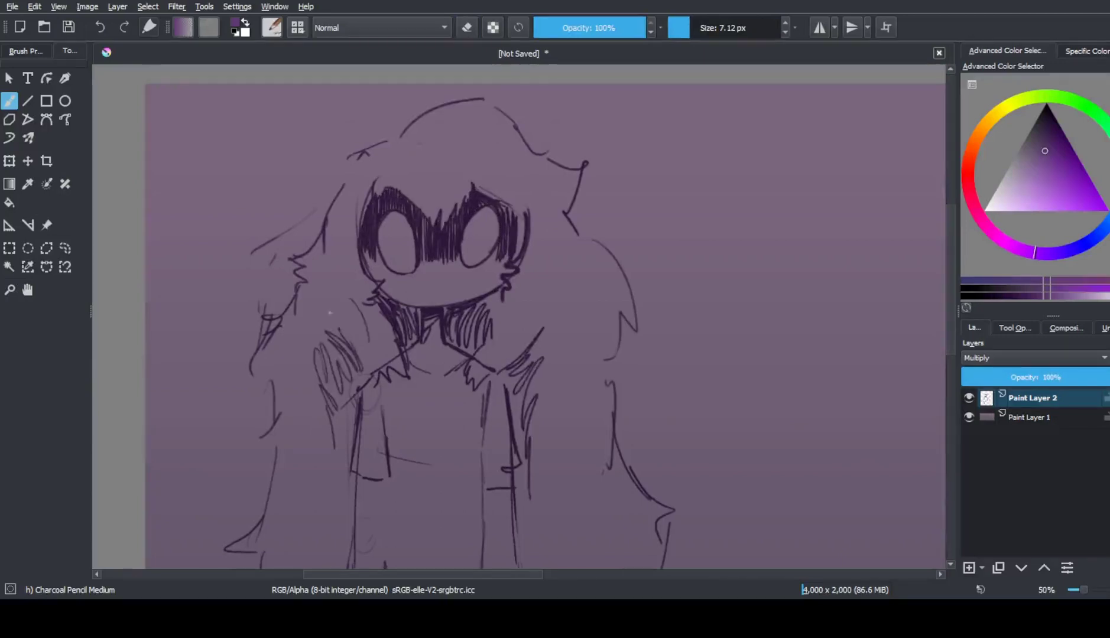
Add hair strands beside the left cheek and along the outer left edge of the hair
left_click_drag(331, 277, 319, 328)
left_click_drag(284, 312, 260, 402)
Redraw the outlines and cuffs of both short sleeves with darker lines at a 10.36 px brush size
scroll(272, 367, "down", 3)
left_click_drag(388, 222, 388, 292)
mouse_move(480, 225)
left_mouse_down()
mouse_move(479, 303)
mouse_move(490, 273)
mouse_move(519, 288)
left_mouse_up()
key("bracketright")
key("bracketright")
key("bracketright")
key("bracketright")
left_click_drag(349, 292, 393, 288)
left_click_drag(513, 242, 519, 278)
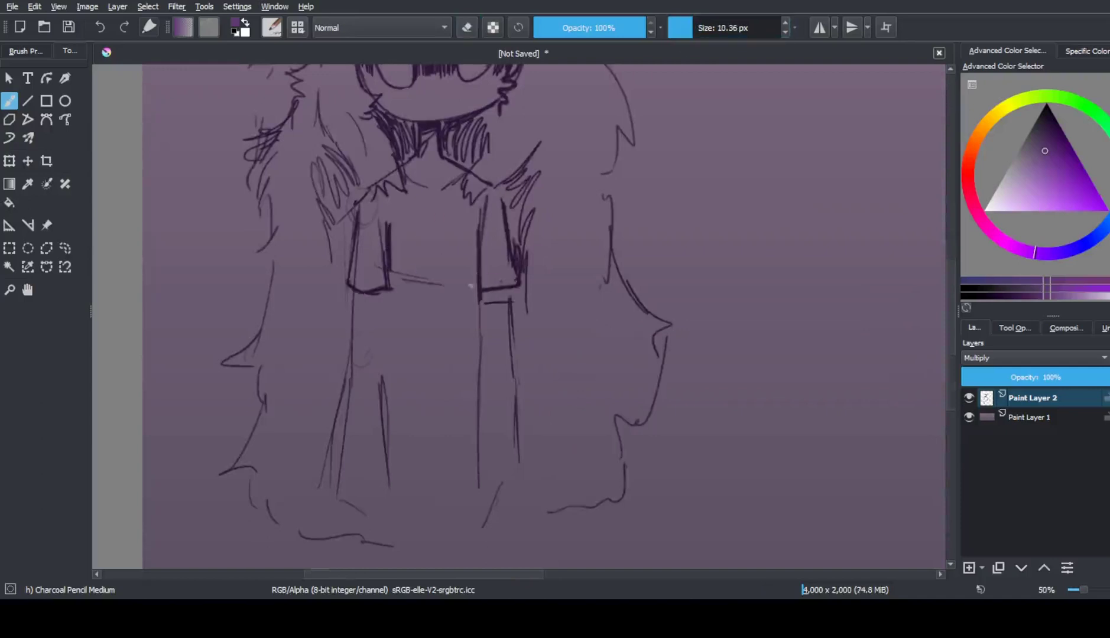
Draw both bare arms below the sleeves and the hands with fingers pointing down
left_click_drag(379, 293, 381, 344)
mouse_move(355, 328)
left_mouse_down()
mouse_move(338, 499)
mouse_move(387, 439)
left_mouse_up()
left_click_drag(483, 300, 477, 489)
left_click_drag(385, 445, 406, 506)
left_click_drag(482, 447, 470, 496)
mouse_move(485, 473)
left_mouse_down()
mouse_move(475, 529)
mouse_move(486, 530)
left_mouse_up()
left_click_drag(514, 489, 494, 529)
left_click_drag(518, 462, 522, 480)
left_click_drag(511, 308, 519, 461)
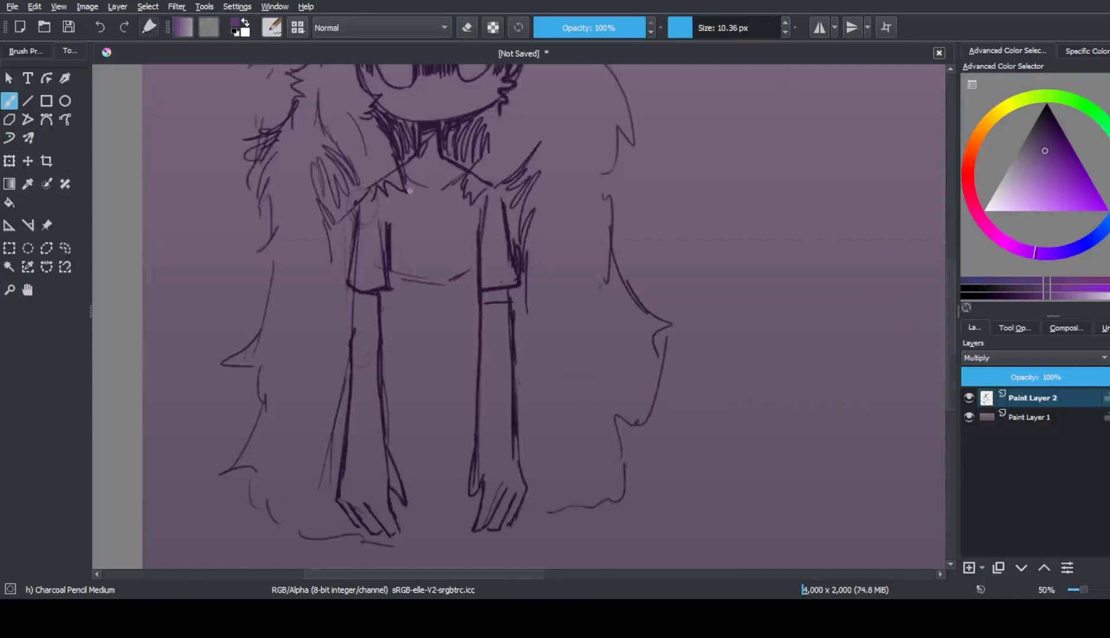
Define the cropped shirt's neckline and hem, and sketch the sides of the waist below it
left_click_drag(394, 272, 431, 278)
left_click_drag(474, 266, 434, 282)
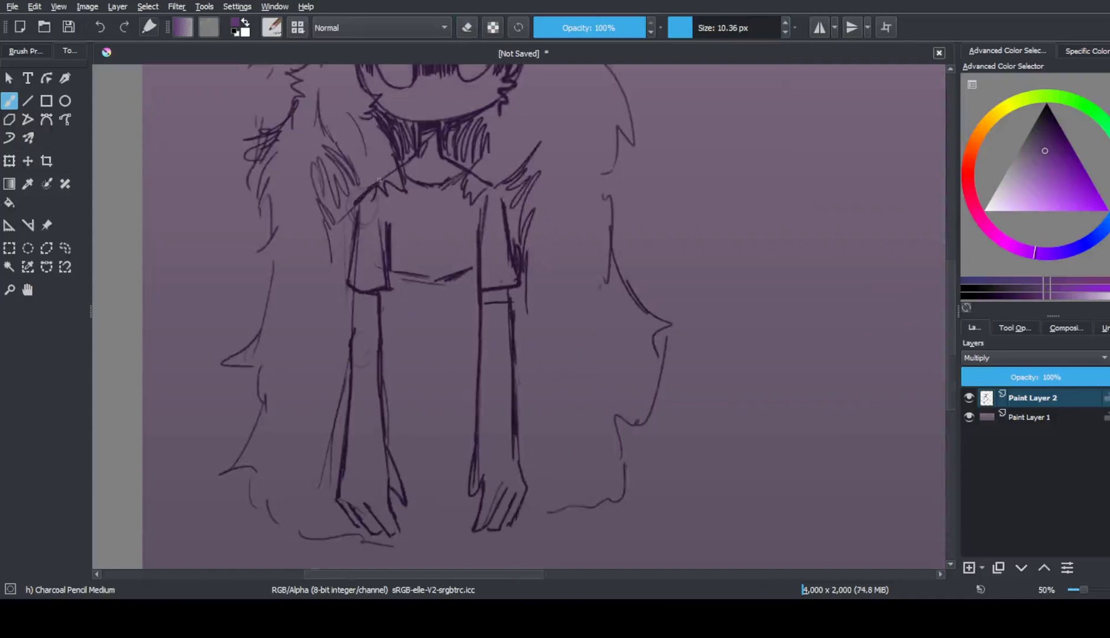
key("e")
left_click_drag(484, 305, 508, 301)
key("e")
left_click_drag(395, 288, 391, 331)
left_click_drag(462, 276, 478, 337)
Add jagged spikes to the hair outline around the head and down its upper right side
scroll(473, 331, "down", 2)
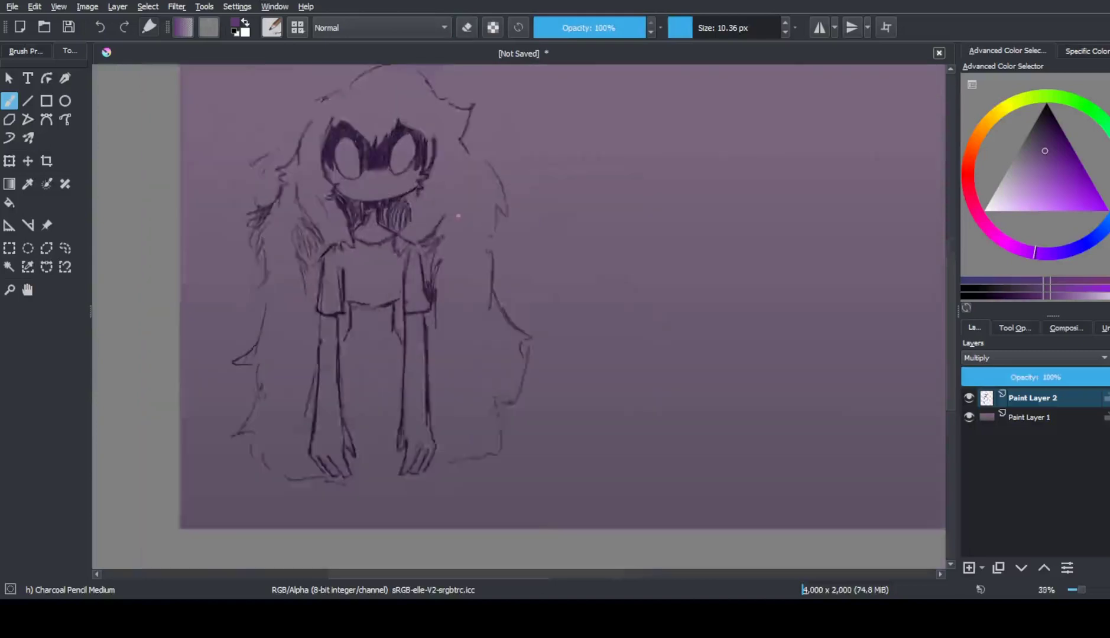
scroll(227, 194, "up", 3)
key("e")
left_click_drag(248, 172, 231, 260)
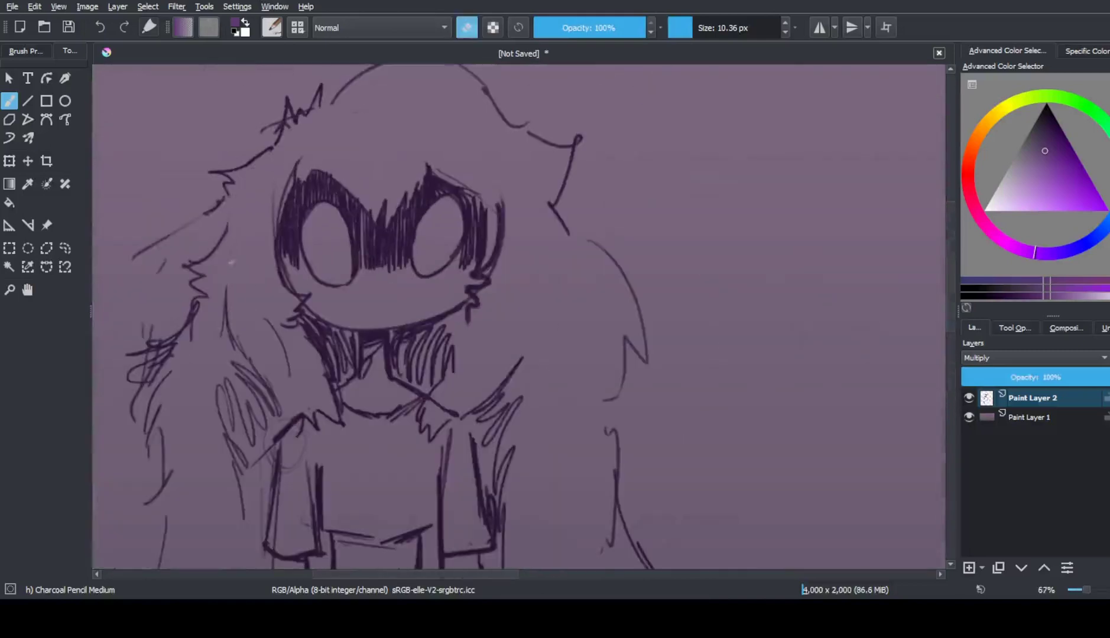
key("e")
left_click_drag(233, 216, 200, 226)
left_click_drag(512, 124, 538, 140)
key("e")
key("e")
left_click_drag(558, 220, 657, 367)
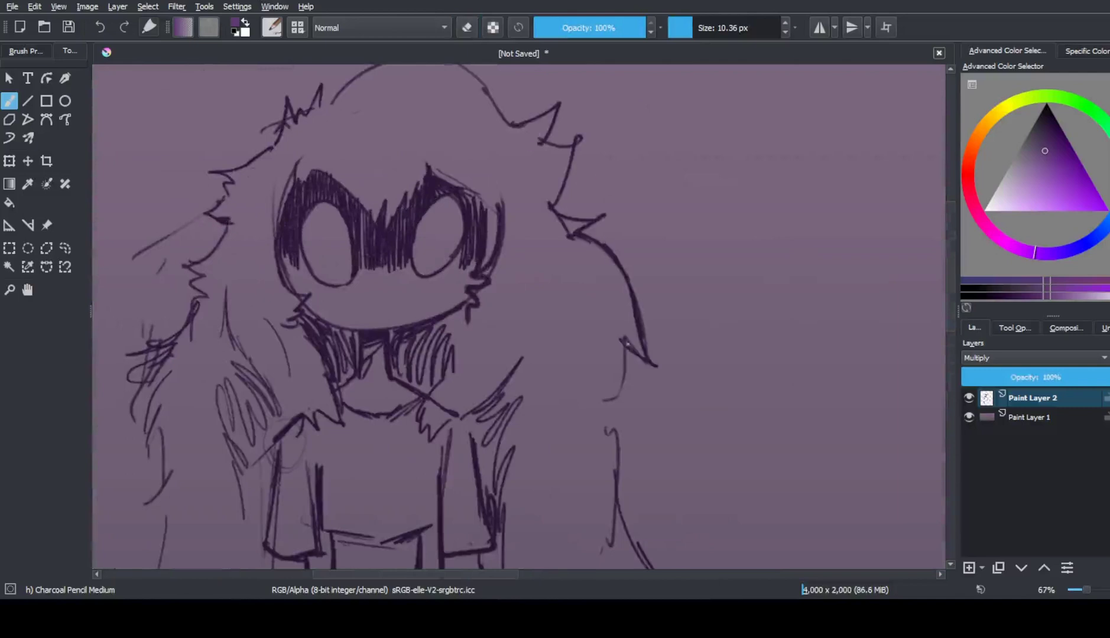
left_click_drag(614, 321, 639, 416)
Add strands and hatching to the hair along its outer left edge and beside both shoulders
mouse_move(142, 417)
left_mouse_down()
mouse_move(112, 567)
mouse_move(154, 514)
mouse_move(144, 568)
left_mouse_up()
mouse_move(227, 296)
left_mouse_down()
mouse_move(222, 360)
mouse_move(198, 382)
left_mouse_up()
mouse_move(535, 301)
left_mouse_down()
mouse_move(506, 405)
mouse_move(532, 461)
left_mouse_up()
mouse_move(265, 533)
left_mouse_down()
mouse_move(275, 439)
mouse_move(266, 541)
left_mouse_up()
mouse_move(470, 420)
left_mouse_down()
mouse_move(476, 512)
mouse_move(440, 468)
mouse_move(437, 405)
left_mouse_up()
Erase the stray outline along the right side of the face
key("e")
key("e")
key("e")
left_click_drag(501, 201, 494, 244)
key("e")
Sketch the waistband, the crotch lines and the first lines of both legs
scroll(494, 244, "down", 3)
scroll(409, 305, "up", 3)
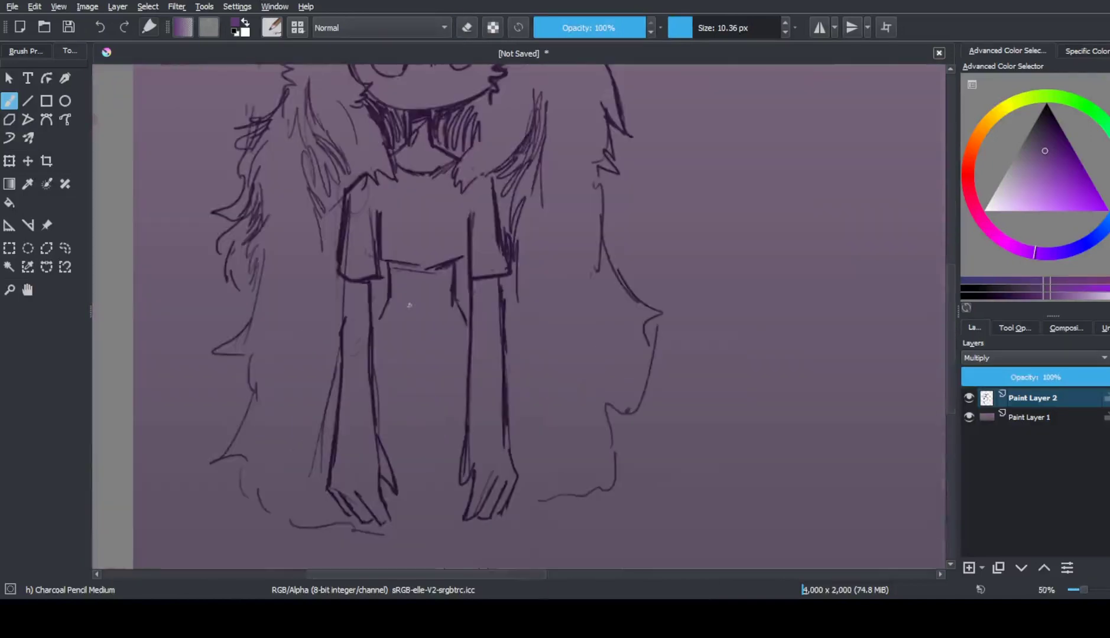
left_click_drag(406, 383, 408, 534)
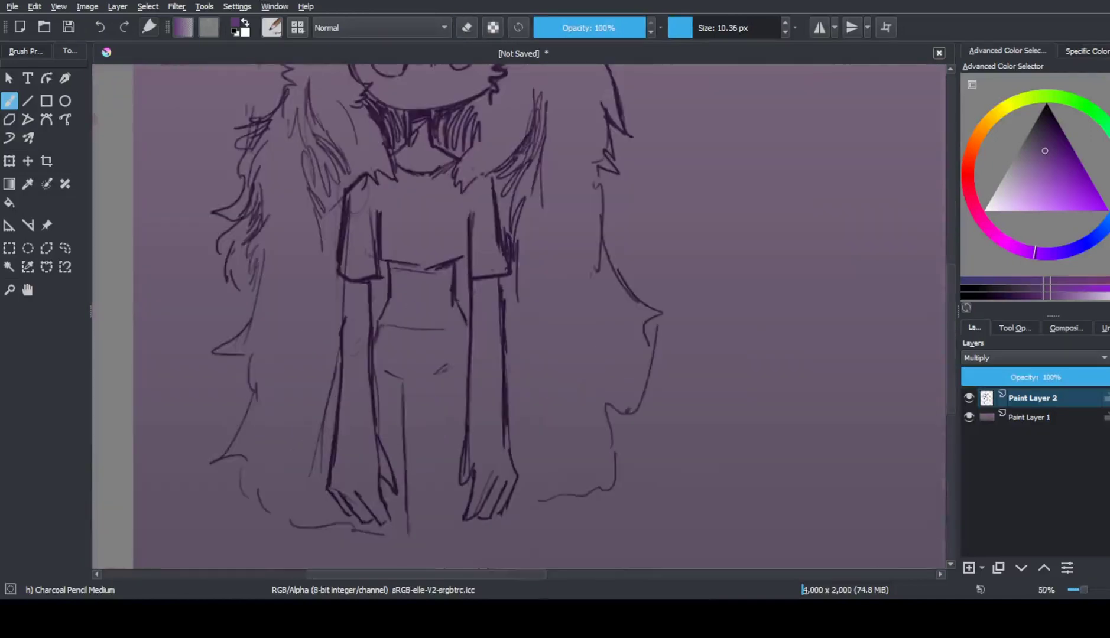
scroll(349, 376, "down", 3)
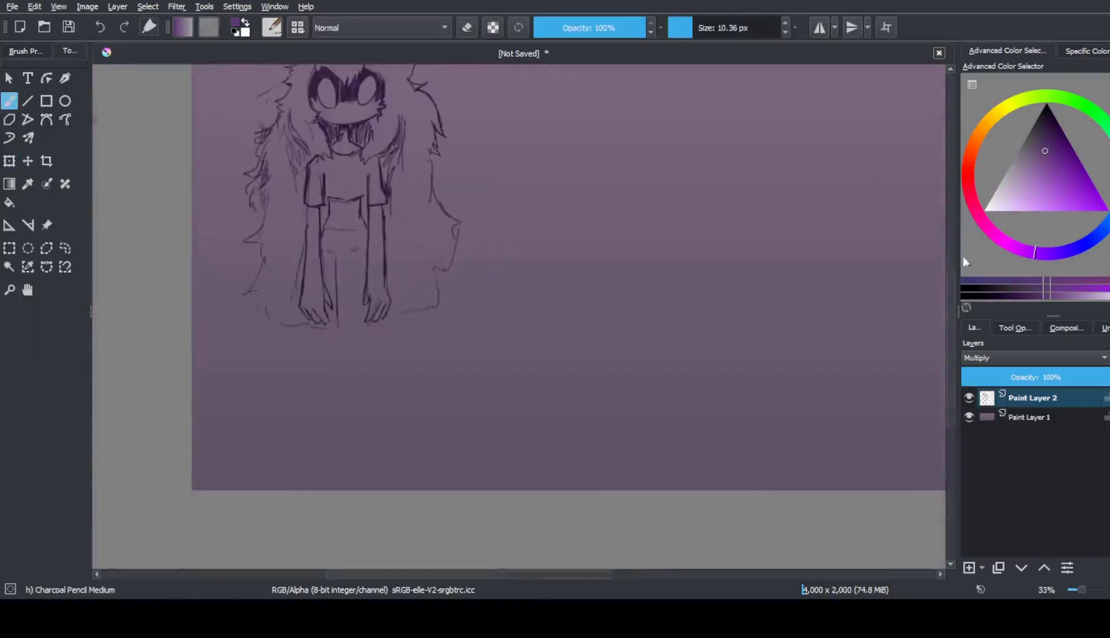
left_click_drag(329, 394, 329, 468)
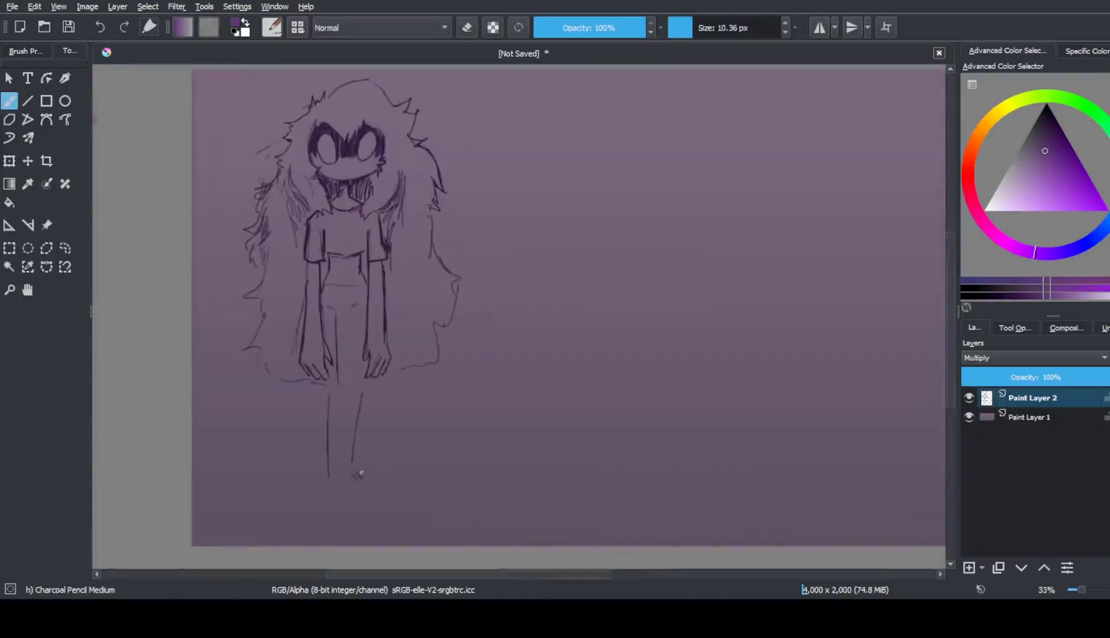
Extend the hair outline down to the feet with flared, jagged ends and erase the former bottom hair line
left_click_drag(254, 390, 267, 445)
left_click_drag(437, 346, 432, 456)
left_click_drag(263, 423, 239, 475)
left_click_drag(449, 448, 467, 486)
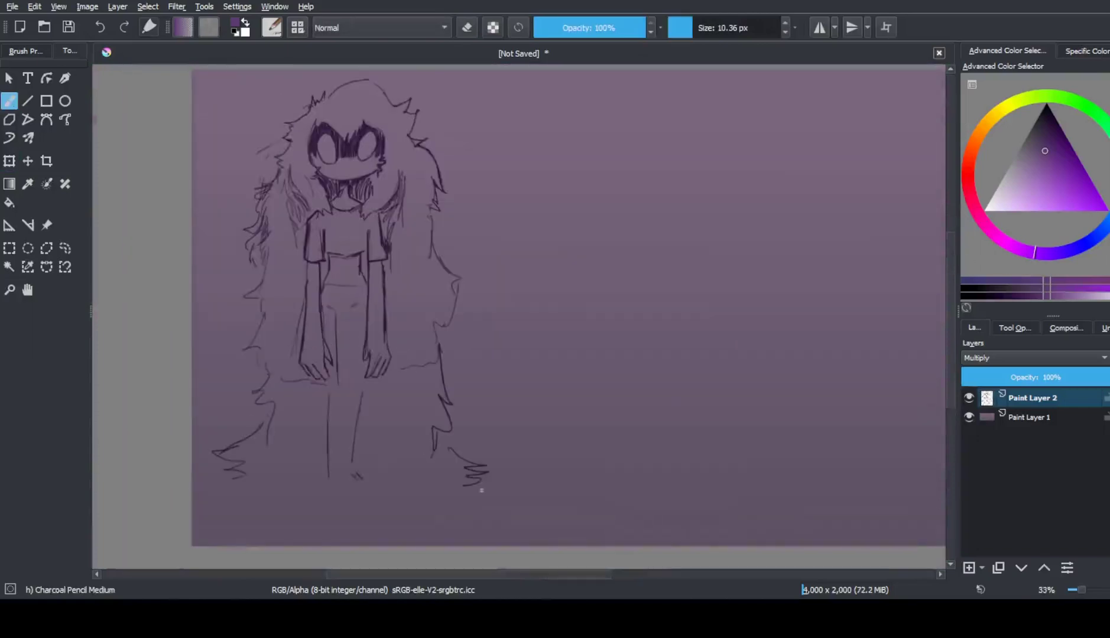
left_click_drag(270, 413, 242, 440)
left_click_drag(445, 430, 483, 461)
left_click_drag(242, 444, 233, 466)
key("e")
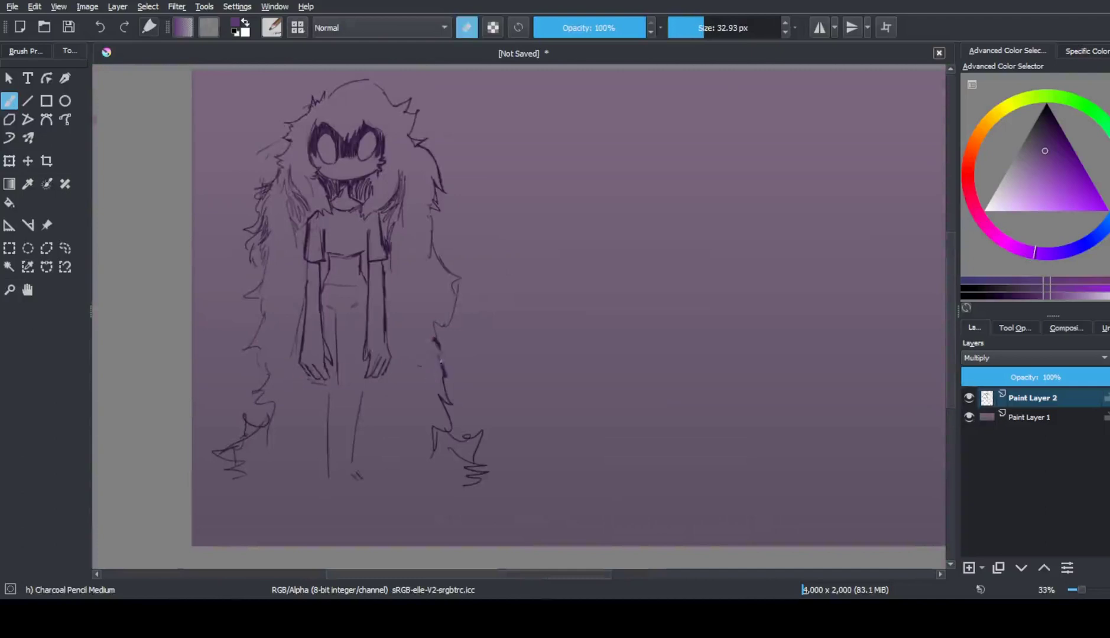
key("e")
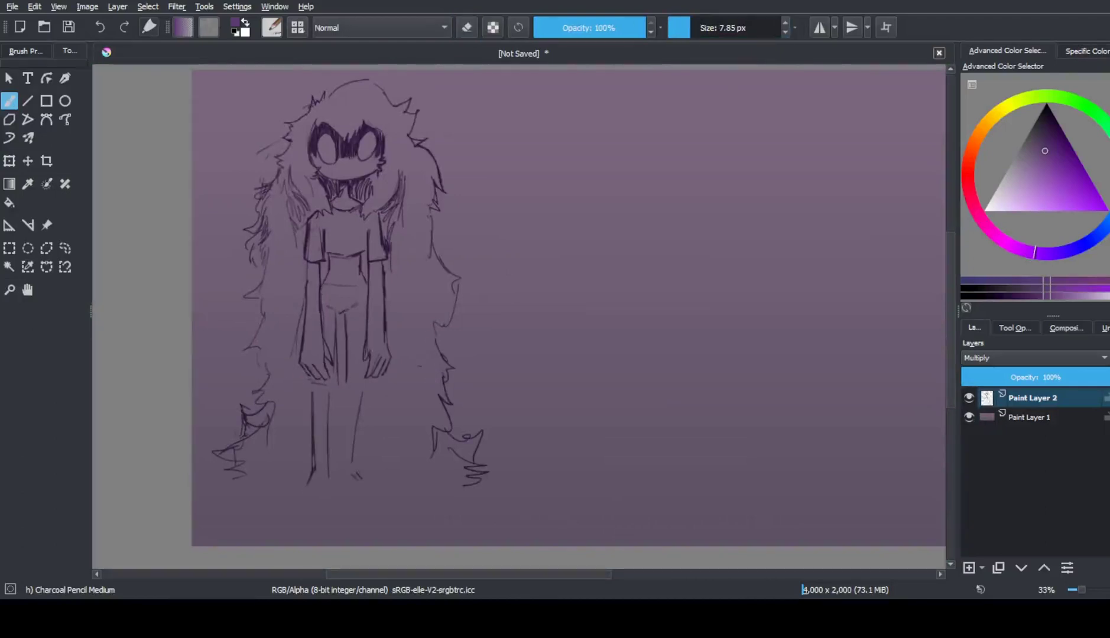
Draw the lower legs and feet, erasing the right leg and redrawing it farther to the right
left_click_drag(348, 393, 335, 469)
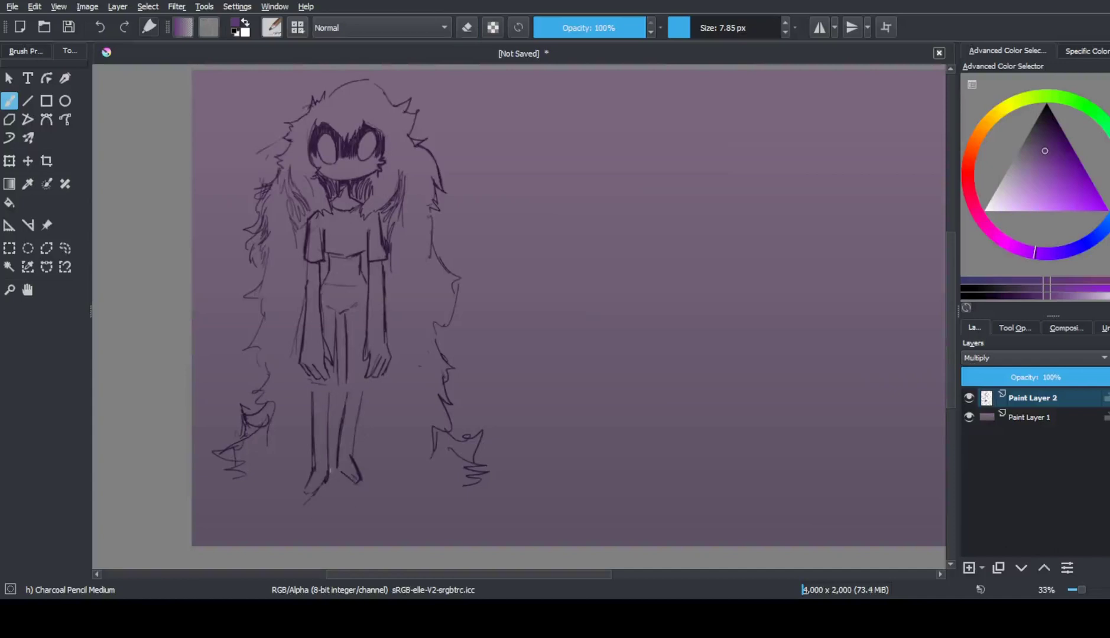
key("e")
left_click_drag(354, 404, 357, 482)
key("e")
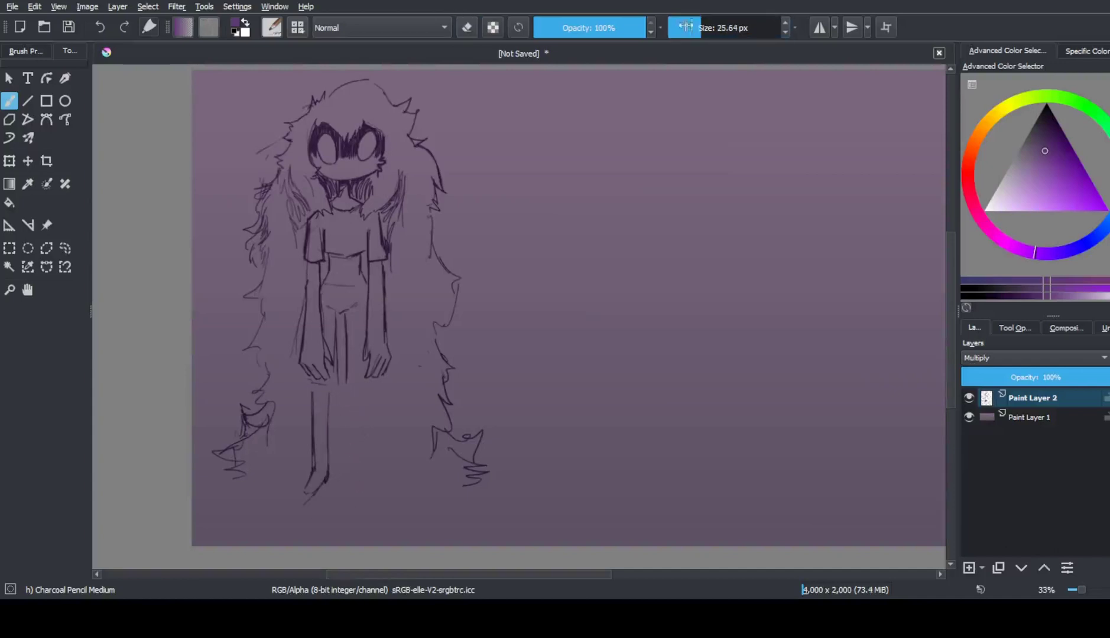
mouse_move(356, 390)
left_mouse_down()
mouse_move(381, 488)
mouse_move(376, 461)
left_mouse_up()
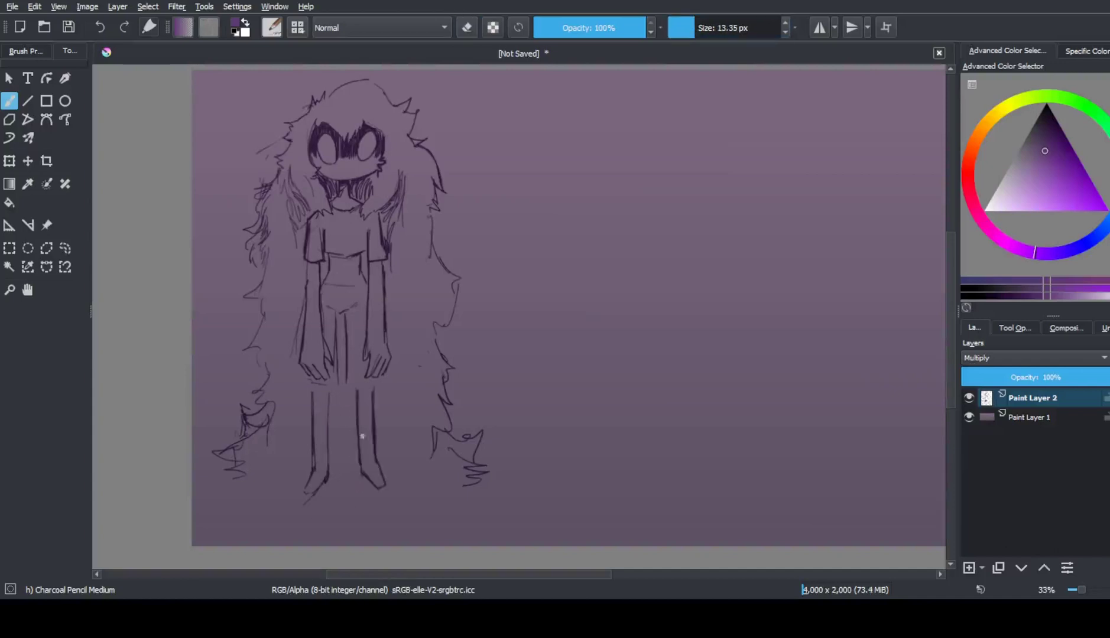
Draw the wide shorts with a left outer edge, hems above the knees and a closed inner leg gap
scroll(326, 315, "up", 2)
left_click_drag(257, 452, 353, 455)
left_click_drag(260, 374, 258, 454)
left_click_drag(371, 457, 444, 453)
left_click_drag(455, 437, 457, 459)
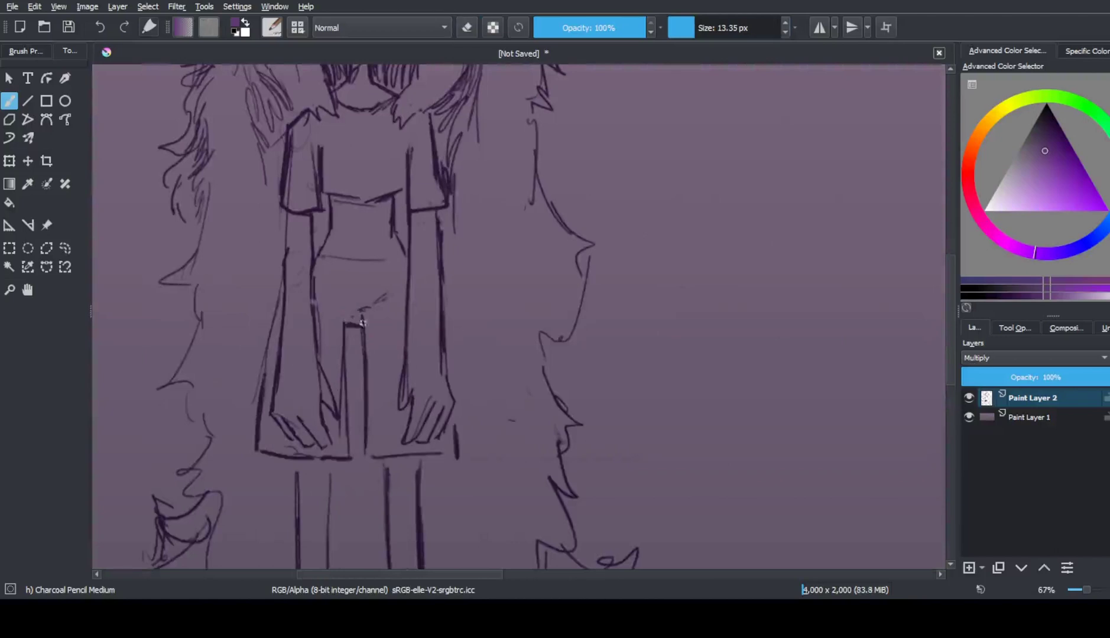
Fill in dark shading on both sides of the waist under the shirt hem
scroll(362, 323, "down", 1)
left_click_drag(296, 359, 303, 378)
left_click_drag(298, 337, 305, 381)
left_click_drag(354, 334, 370, 387)
Hatch more shading into the hair beside the shoulders, neck and face
left_click_drag(272, 272, 252, 328)
left_click_drag(408, 257, 397, 354)
left_click_drag(276, 218, 255, 277)
left_click_drag(272, 239, 252, 287)
left_click_drag(398, 225, 396, 244)
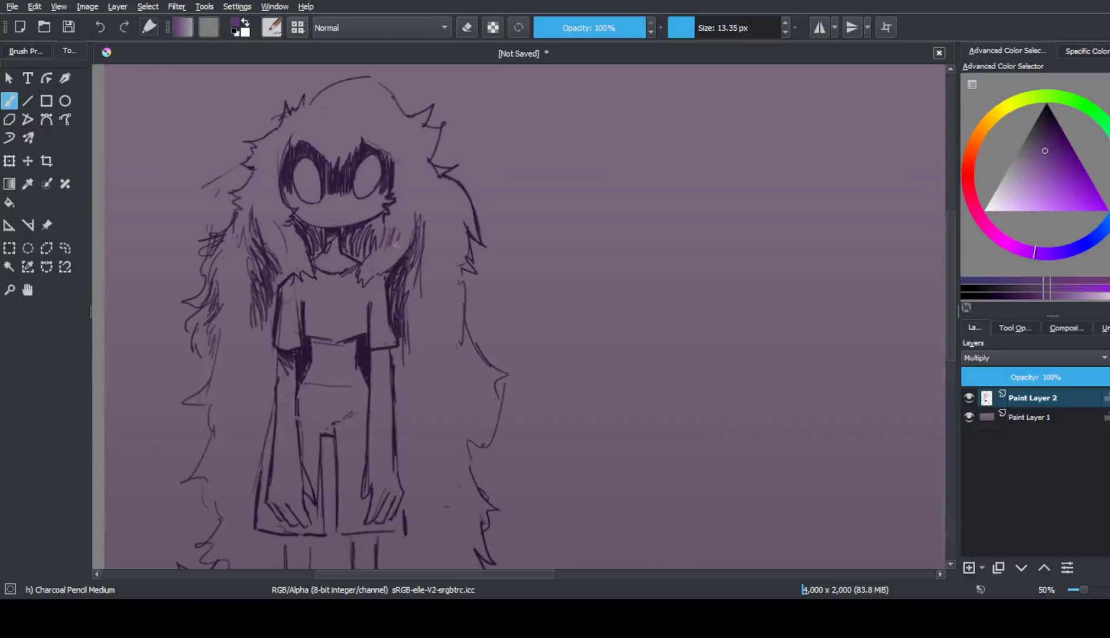
left_click_drag(403, 159, 399, 185)
Add a pointed tuft on top of the head and jagged locks along both sides of the long hair
left_click_drag(378, 77, 389, 90)
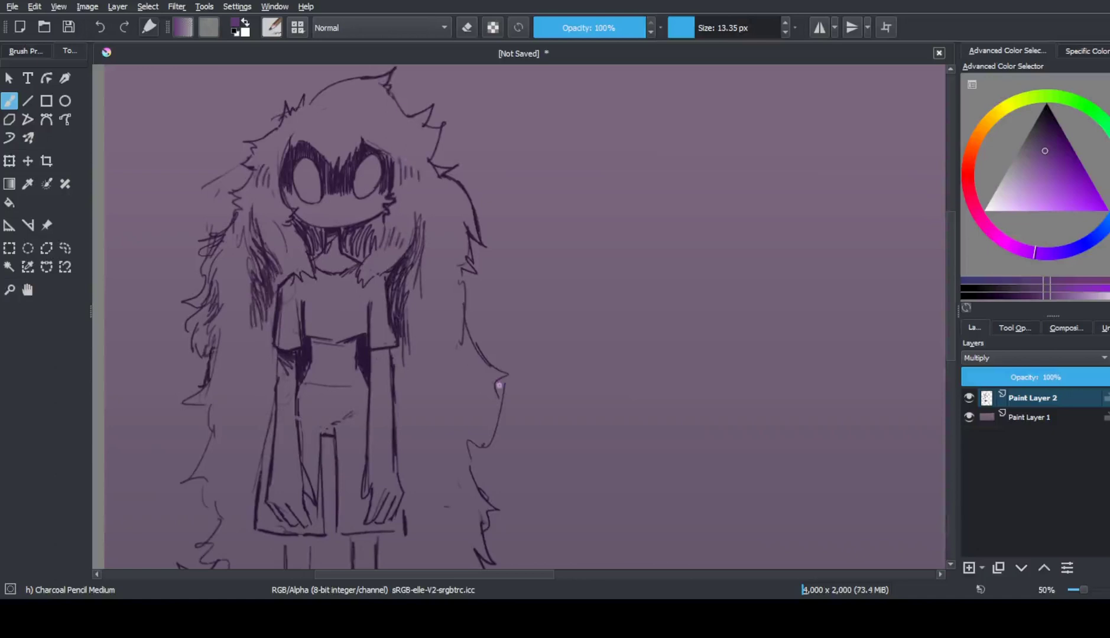
mouse_move(474, 381)
left_mouse_down()
mouse_move(503, 416)
mouse_move(483, 443)
left_mouse_up()
left_click_drag(218, 466, 204, 541)
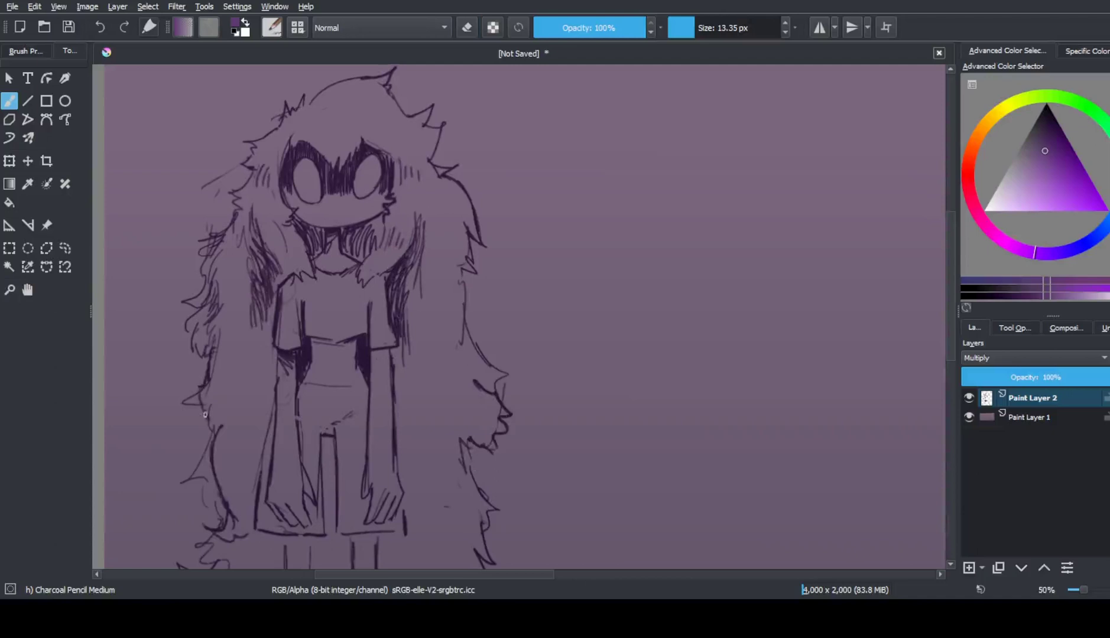
mouse_move(205, 415)
left_mouse_down()
mouse_move(211, 482)
mouse_move(232, 499)
left_mouse_up()
Turn the lower legs and feet into tall boots with cuffs and darker outlines
scroll(387, 131, "down", 1)
scroll(388, 131, "up", 3)
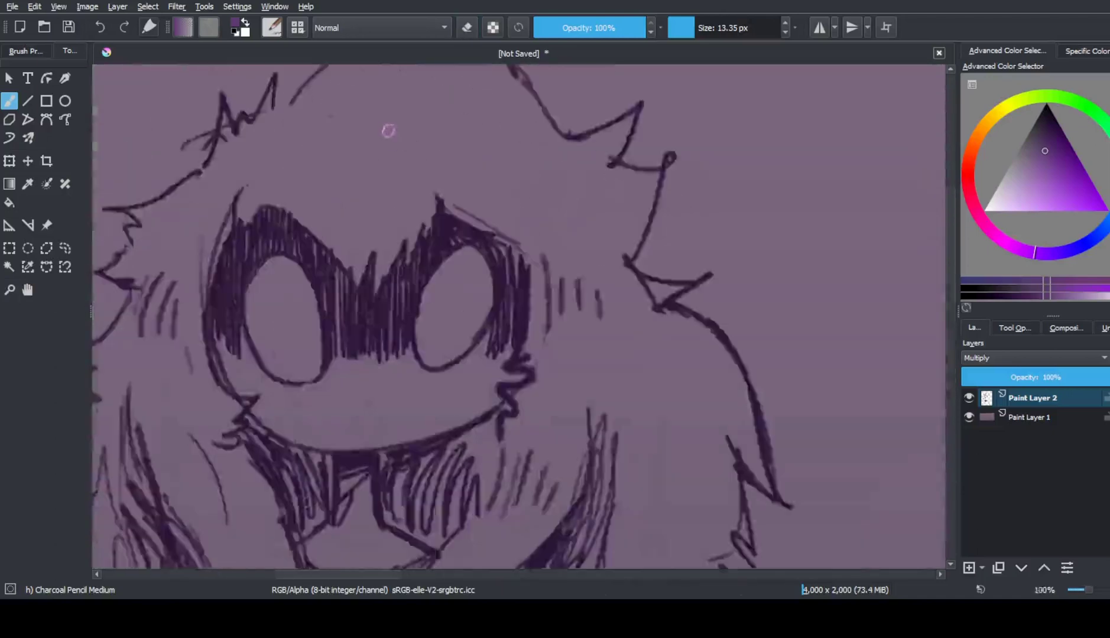
scroll(388, 130, "down", 2)
scroll(394, 495, "up", 1)
mouse_move(328, 421)
left_mouse_down()
mouse_move(359, 467)
mouse_move(326, 513)
left_mouse_up()
mouse_move(361, 464)
left_mouse_down()
mouse_move(362, 503)
mouse_move(319, 547)
left_mouse_up()
left_click_drag(401, 424, 435, 429)
mouse_move(399, 431)
left_mouse_down()
mouse_move(402, 507)
mouse_move(449, 540)
mouse_move(423, 386)
left_mouse_up()
left_click_drag(355, 418, 350, 383)
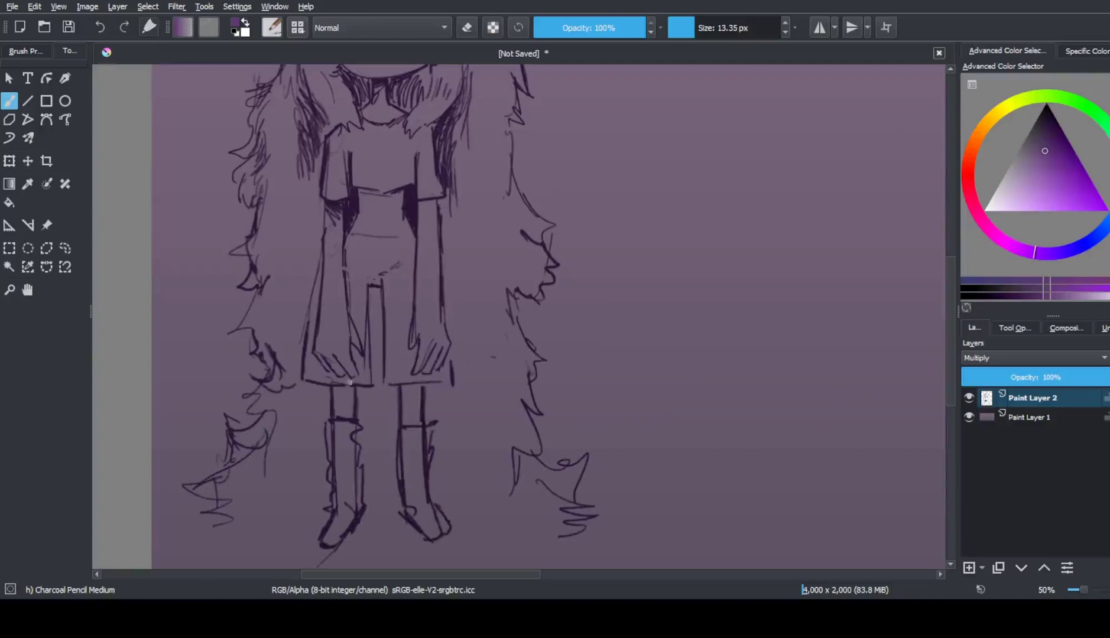
Draw a belt with a round buckle at the waist and touch up the sides of the shorts
left_click_drag(368, 234, 310, 349)
left_click_drag(452, 313, 442, 354)
scroll(330, 232, "down", 2)
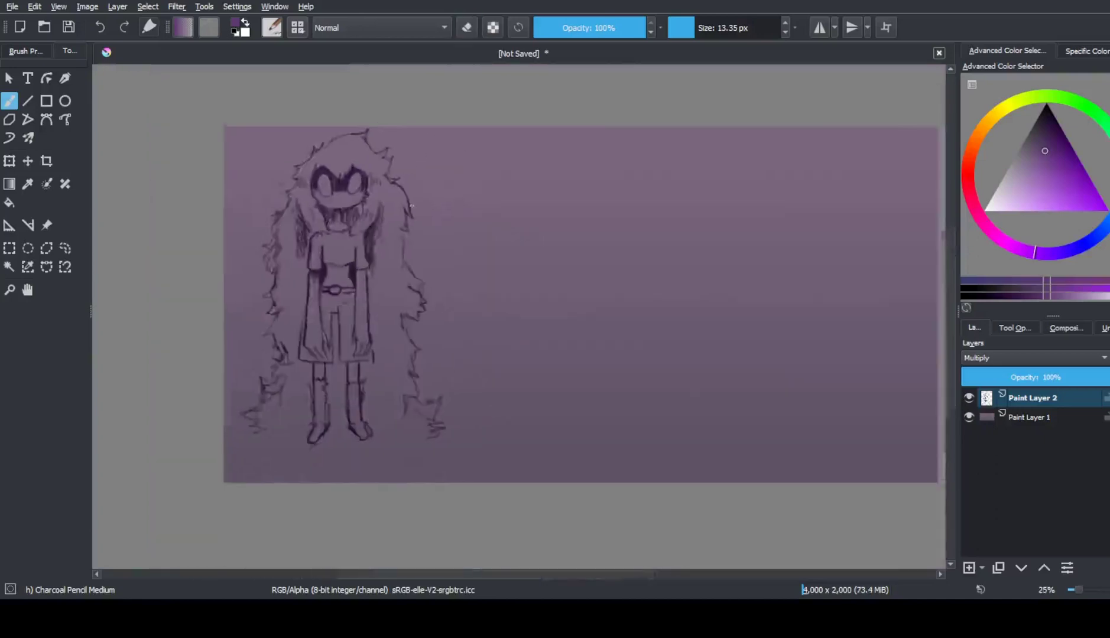
Draw the jagged bottom edge of the hair along the ground behind the boots
scroll(485, 305, "up", 1)
scroll(244, 517, "up", 1)
left_click_drag(157, 492, 364, 476)
left_click_drag(568, 427, 538, 467)
left_click_drag(426, 476, 523, 497)
Erase stray lines at the lower-left edge of the long hair and redraw it as jagged tufts
mouse_move(213, 396)
left_mouse_down()
mouse_move(186, 372)
mouse_move(171, 430)
left_mouse_up()
key("e")
left_click_drag(195, 440, 213, 433)
left_click_drag(243, 395, 204, 424)
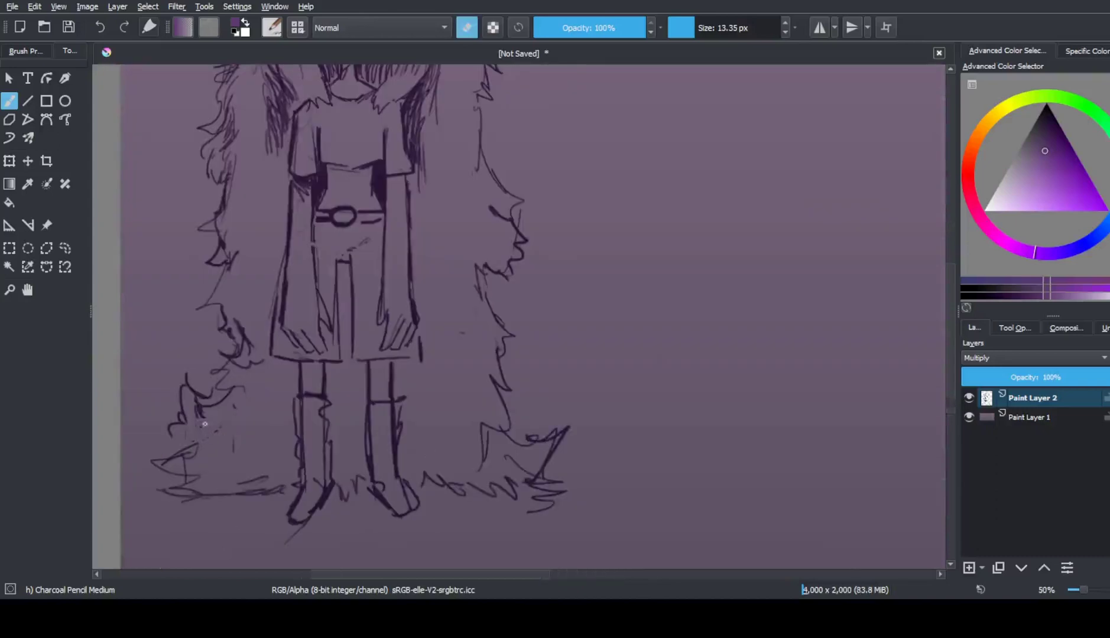
key("e")
left_click_drag(239, 385, 216, 362)
key("e")
left_click_drag(196, 273, 219, 345)
key("e")
key("e")
left_click_drag(248, 323, 243, 366)
key("e")
scroll(492, 175, "down", 3)
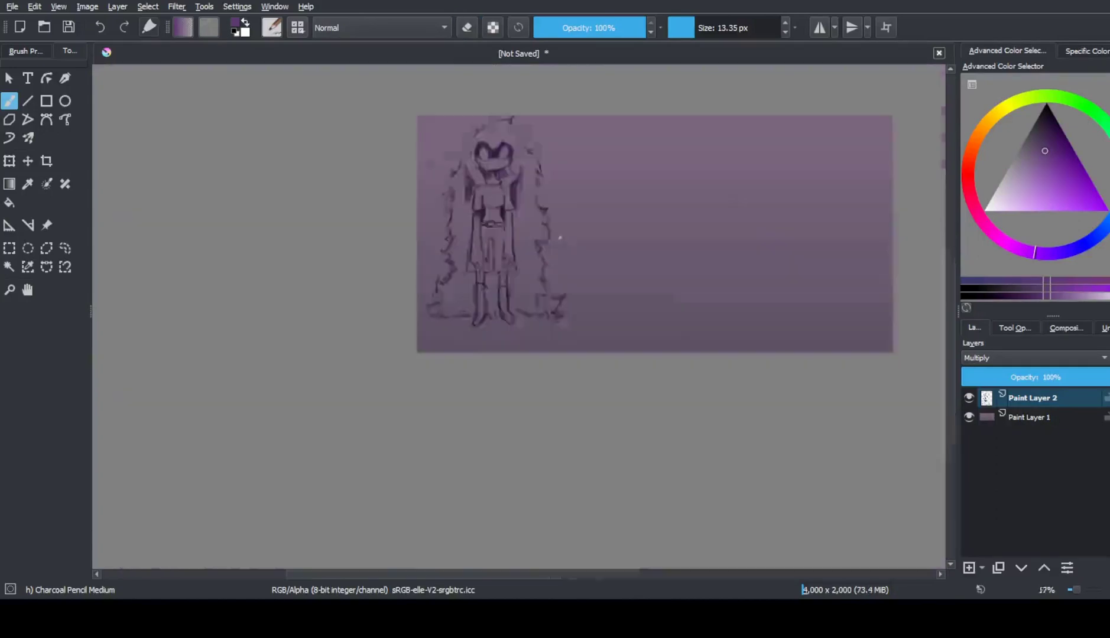
Darken the gap between the shorts' legs and add shading strokes and pointed tufts to both sides of the hair
scroll(517, 241, "up", 3)
left_click_drag(517, 241, 539, 303)
left_click_drag(434, 334, 434, 437)
left_click_drag(374, 258, 358, 349)
left_click_drag(371, 273, 340, 315)
left_click_drag(367, 237, 334, 287)
mouse_move(535, 253)
left_mouse_down()
mouse_move(521, 259)
mouse_move(518, 237)
left_mouse_up()
left_click_drag(531, 204, 519, 220)
left_click_drag(554, 213, 546, 225)
left_click_drag(566, 100, 563, 119)
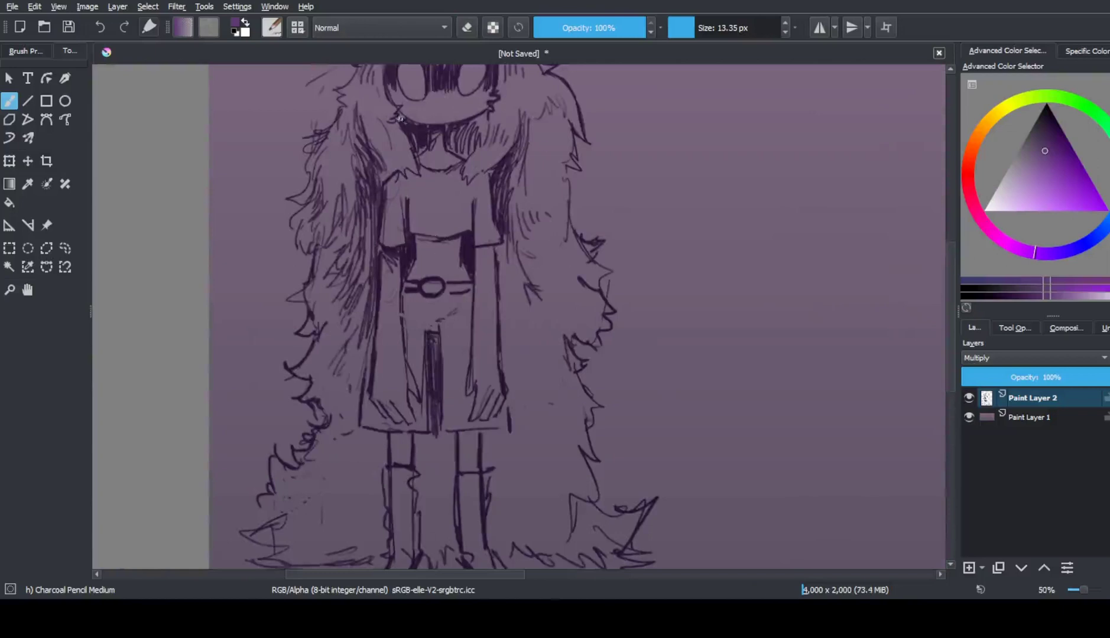
Hatch the shadow under the face, along both sides of the body and between the lower legs
left_click_drag(486, 112, 465, 152)
left_click_drag(375, 330, 359, 417)
left_click_drag(357, 323, 325, 392)
mouse_move(532, 295)
left_mouse_down()
mouse_move(498, 245)
mouse_move(465, 337)
left_mouse_up()
left_click_drag(514, 218, 492, 384)
left_click_drag(473, 359, 449, 464)
left_click_drag(509, 407, 476, 482)
mouse_move(391, 388)
left_mouse_down()
mouse_move(381, 446)
mouse_move(390, 481)
left_mouse_up()
left_click_drag(412, 411, 393, 504)
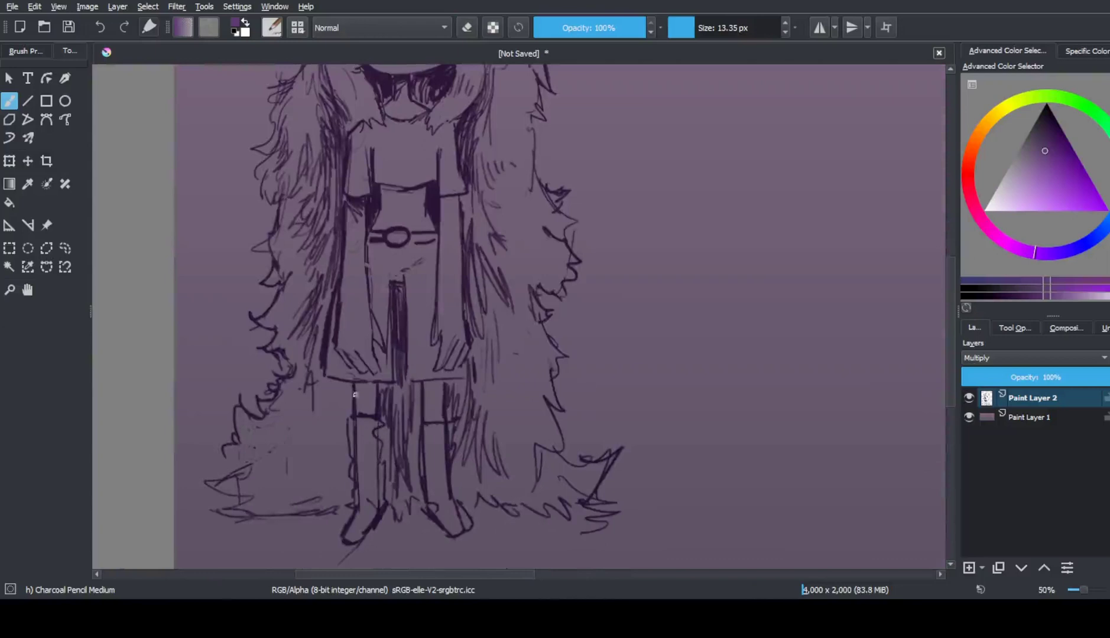
Hatch the lower-left hair behind the legs with long strokes down to the ground
left_click_drag(325, 369, 296, 441)
left_click_drag(344, 383, 322, 506)
left_click_drag(306, 438, 267, 473)
left_click_drag(302, 418, 269, 461)
scroll(523, 363, "down", 3)
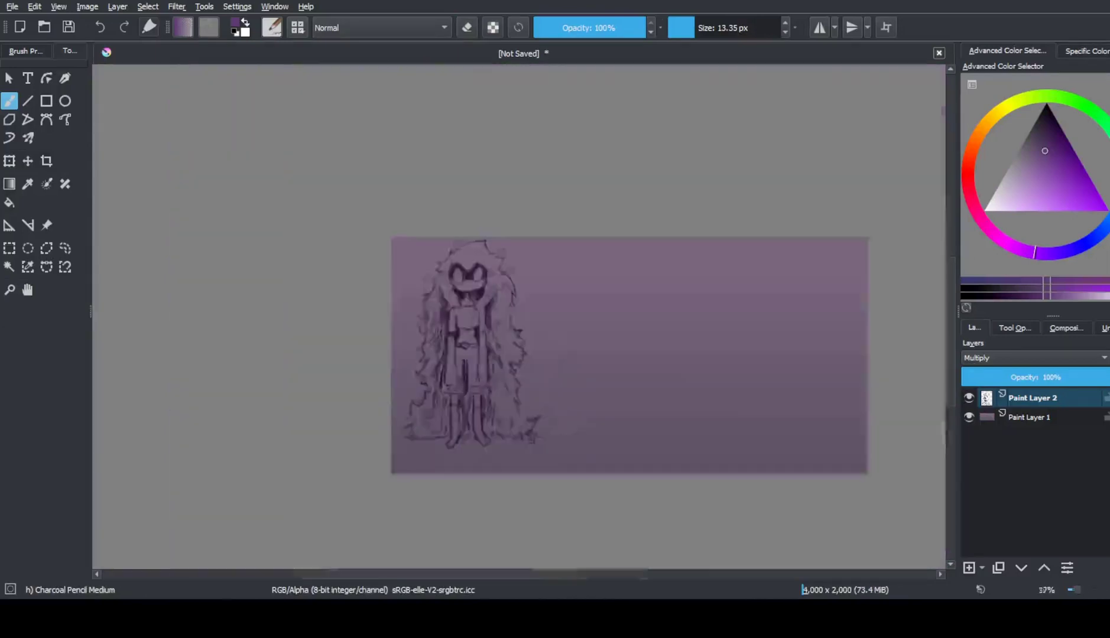
scroll(636, 360, "up", 2)
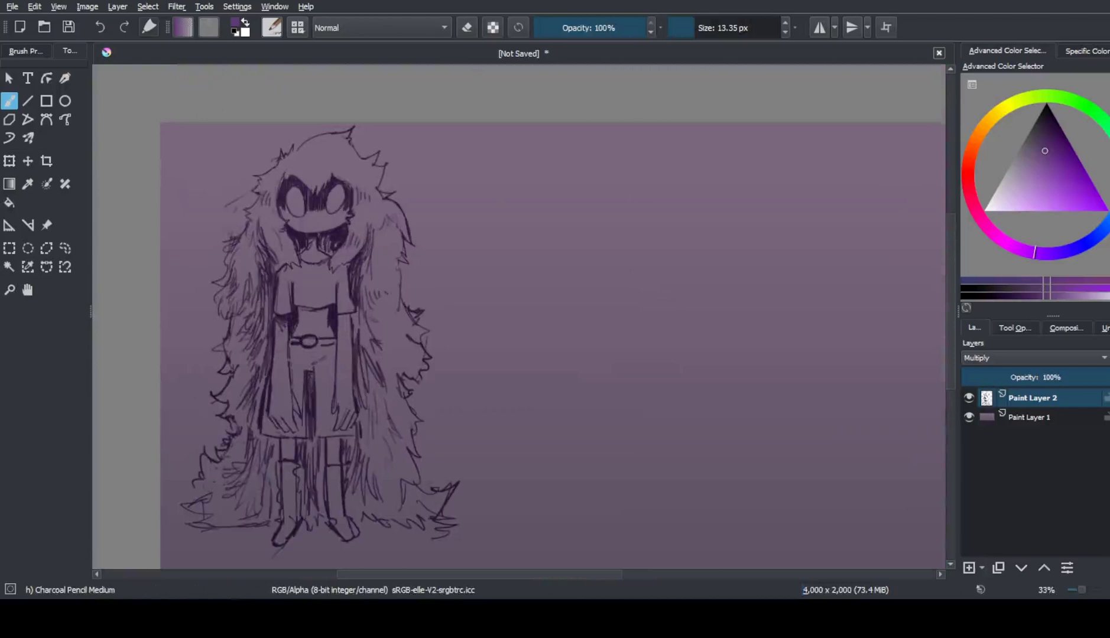
scroll(350, 319, "up", 3)
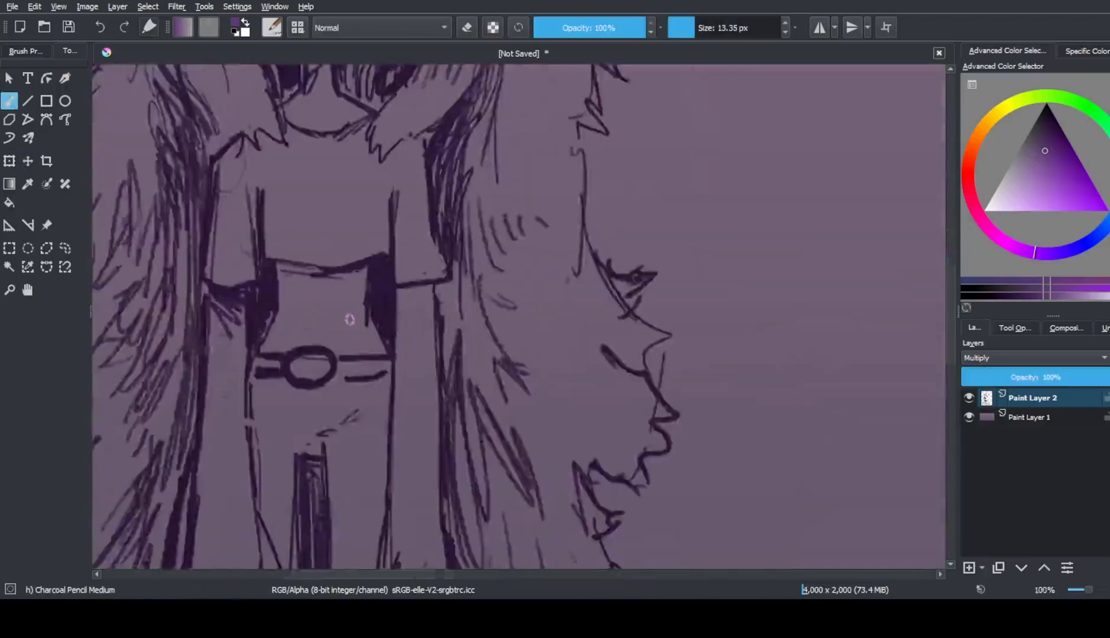
scroll(384, 377, "down", 4)
scroll(448, 257, "up", 1)
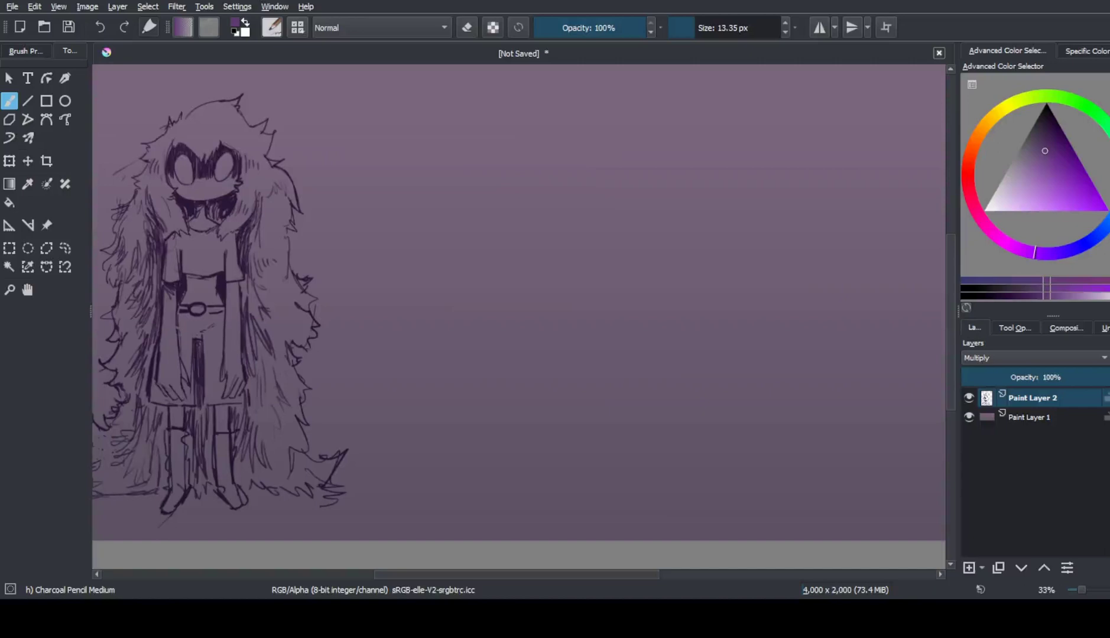
scroll(520, 301, "down", 1)
scroll(521, 301, "up", 1)
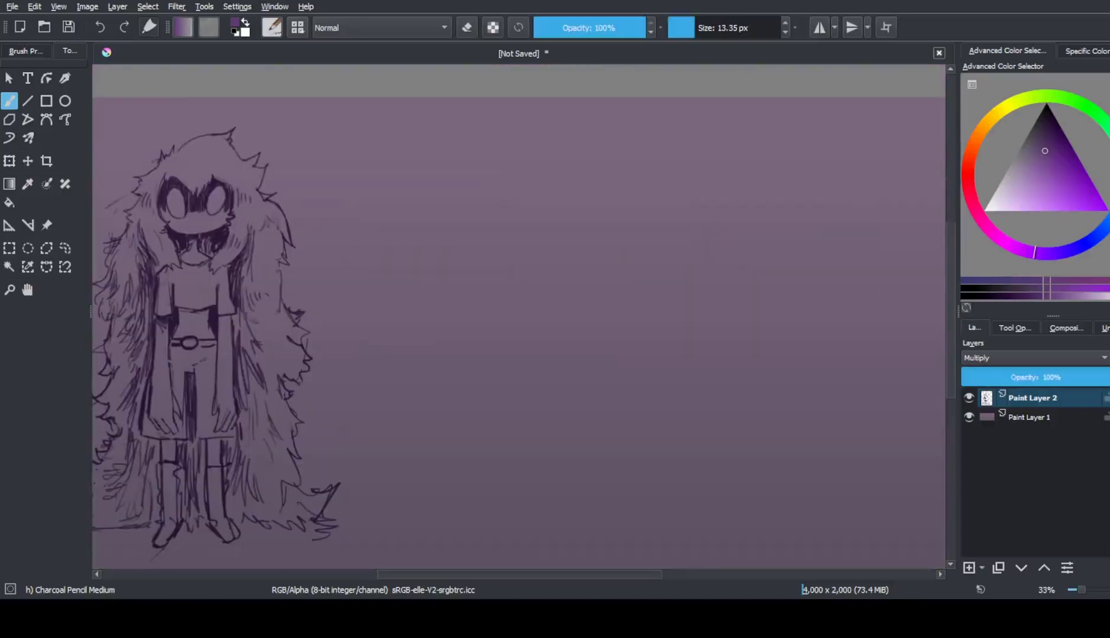
left_click_drag(500, 161, 476, 177)
key("ctrl+z")
left_click_drag(476, 305, 583, 144)
key("ctrl+z")
key("ctrl+z")
Add a new paint layer and sketch an oval head with a sloping left shoulder line beside the first character
key("Insert")
left_click_drag(481, 576, 513, 575)
mouse_move(591, 148)
left_mouse_down()
mouse_move(509, 254)
mouse_move(615, 236)
left_mouse_up()
left_click_drag(512, 177, 544, 357)
left_click_drag(598, 251, 596, 319)
left_click_drag(393, 148, 513, 186)
Rough in the second figure's right arm and the wide curved outline of its torso below the head
left_click_drag(736, 211, 621, 417)
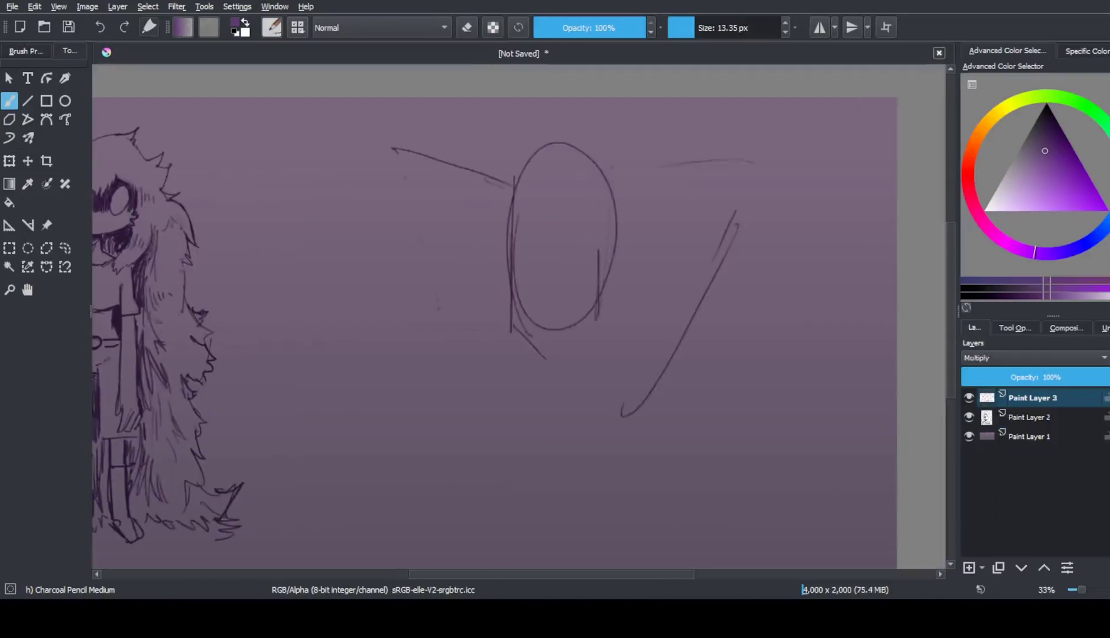
left_click_drag(425, 321, 612, 401)
left_click_drag(337, 260, 455, 449)
left_click_drag(792, 256, 786, 269)
left_click_drag(736, 399, 555, 487)
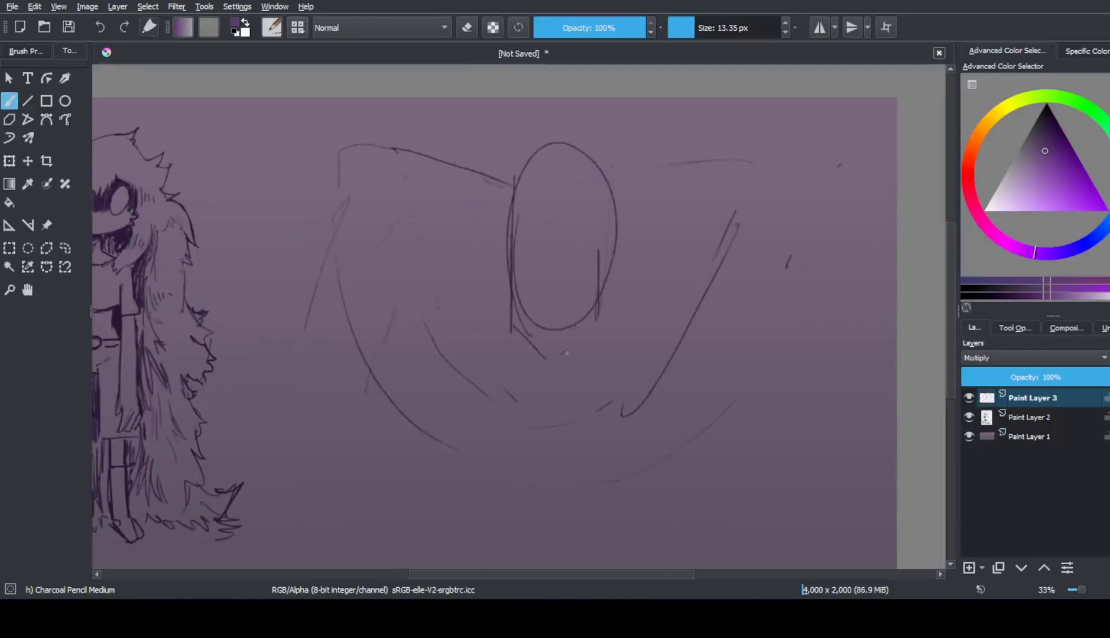
Draw the pointed jaw, head sides, long open mouth, nose and dark-shaded round eyes on the oval head
left_click_drag(561, 355, 603, 325)
left_click_drag(618, 213, 606, 320)
left_click_drag(516, 191, 505, 319)
mouse_move(544, 243)
left_mouse_down()
mouse_move(539, 316)
mouse_move(572, 315)
left_mouse_up()
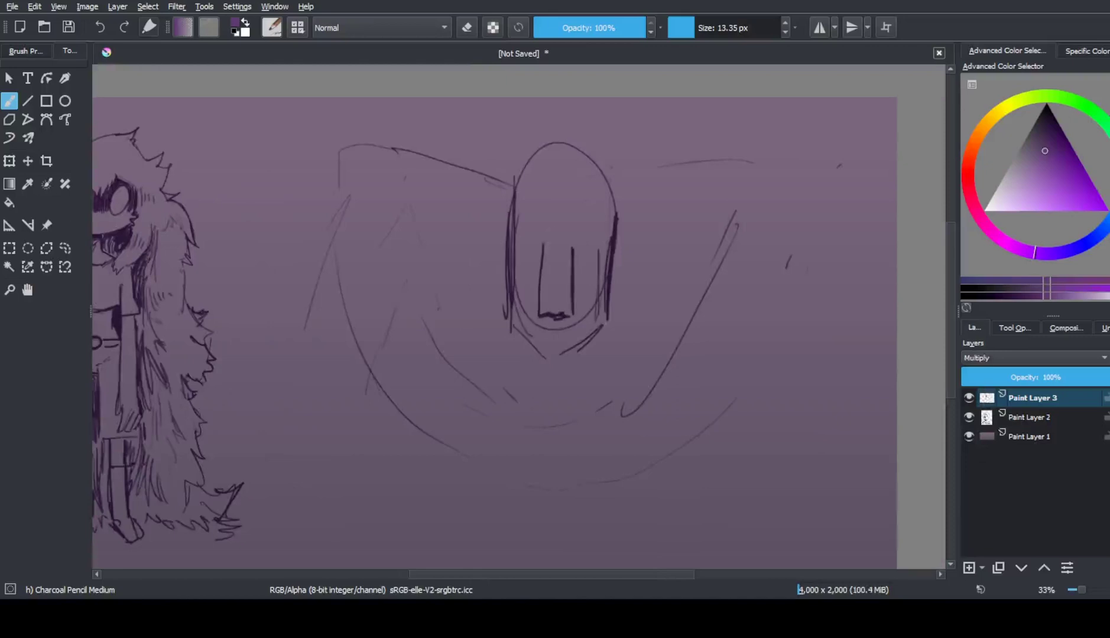
mouse_move(573, 156)
left_mouse_down()
mouse_move(567, 228)
mouse_move(558, 231)
mouse_move(539, 201)
mouse_move(598, 214)
mouse_move(600, 195)
mouse_move(616, 226)
left_mouse_up()
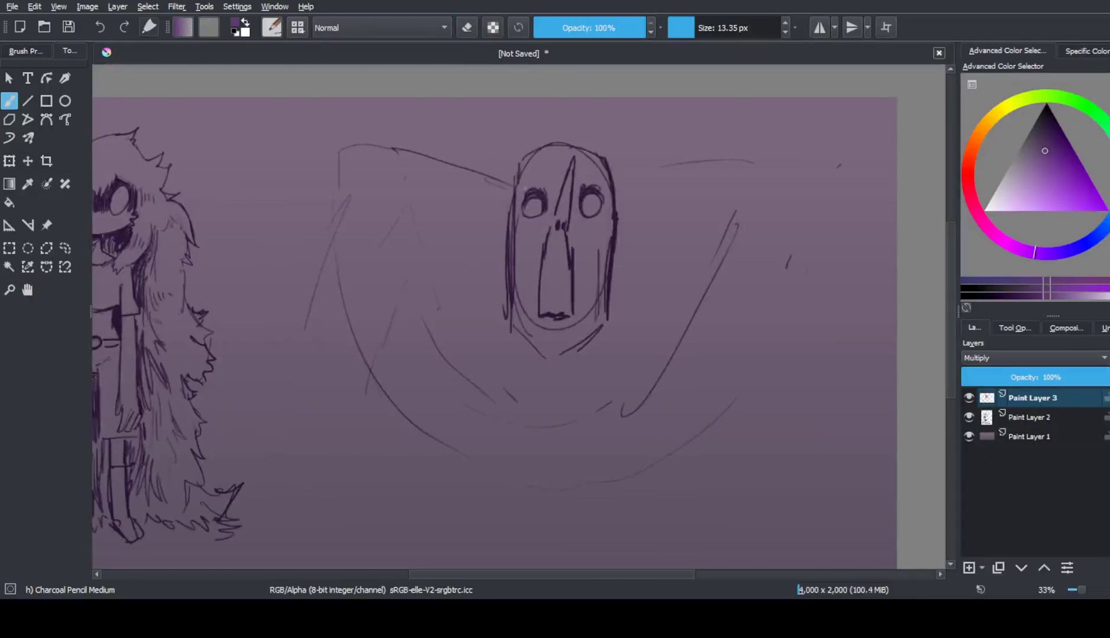
left_click_drag(544, 177, 549, 194)
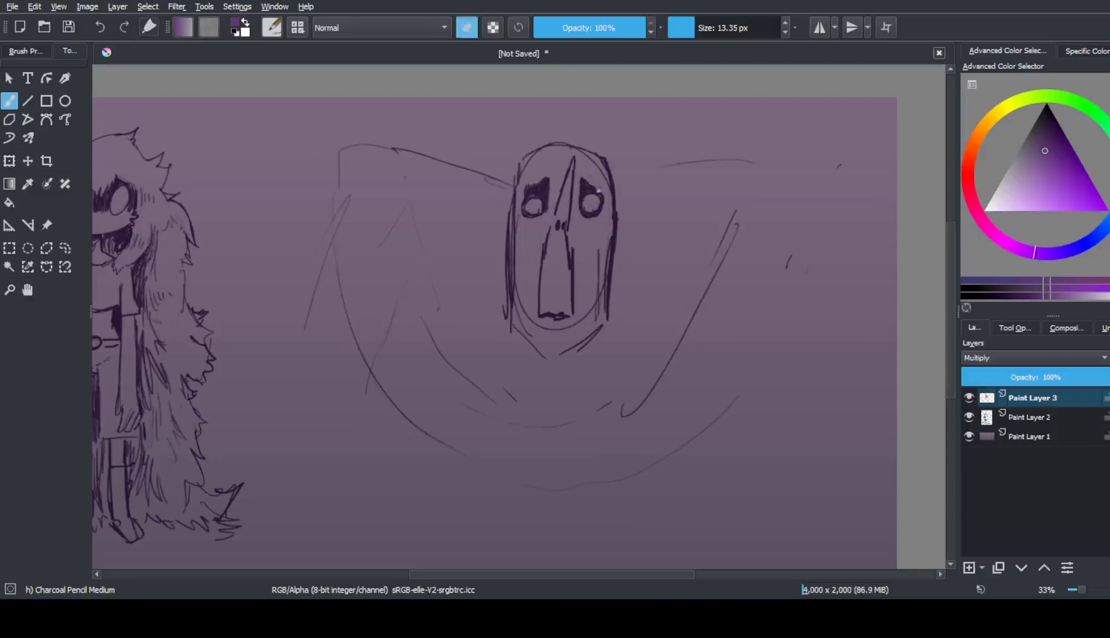
Sketch a round left elbow joint, broad block-like shoulders and hood lines on both sides of the head
left_click_drag(353, 317, 367, 348)
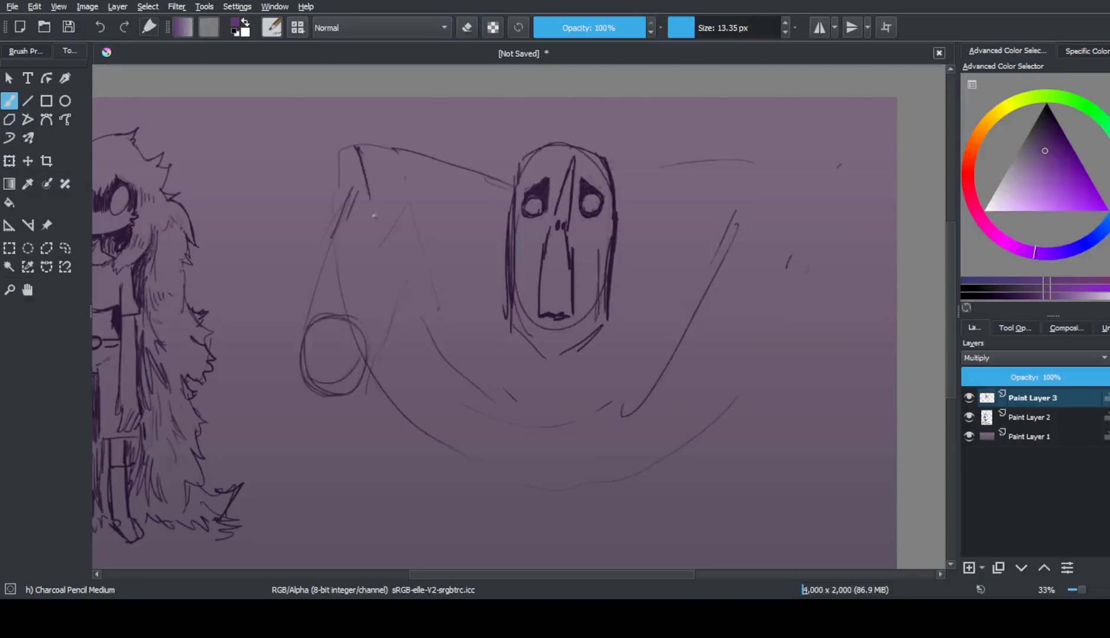
left_click_drag(362, 174, 377, 219)
left_click_drag(470, 183, 502, 266)
left_click_drag(383, 277, 485, 263)
left_click_drag(773, 158, 742, 278)
left_click_drag(651, 273, 758, 271)
left_click_drag(421, 155, 458, 340)
left_click_drag(502, 210, 490, 313)
left_click_drag(647, 174, 639, 354)
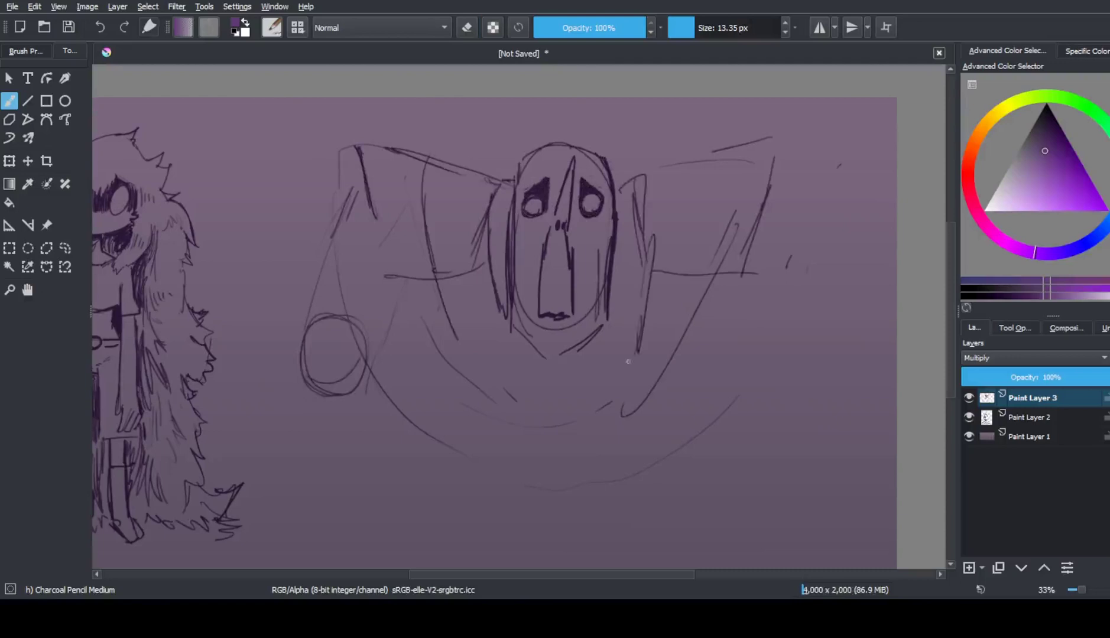
Sketch the figure's lower torso, inner arm lines, wide base lines on both sides and outer right arm
left_click_drag(399, 288, 440, 387)
left_click_drag(673, 293, 654, 342)
mouse_move(457, 390)
left_mouse_down()
mouse_move(645, 402)
mouse_move(396, 443)
left_mouse_up()
left_click_drag(720, 411, 650, 482)
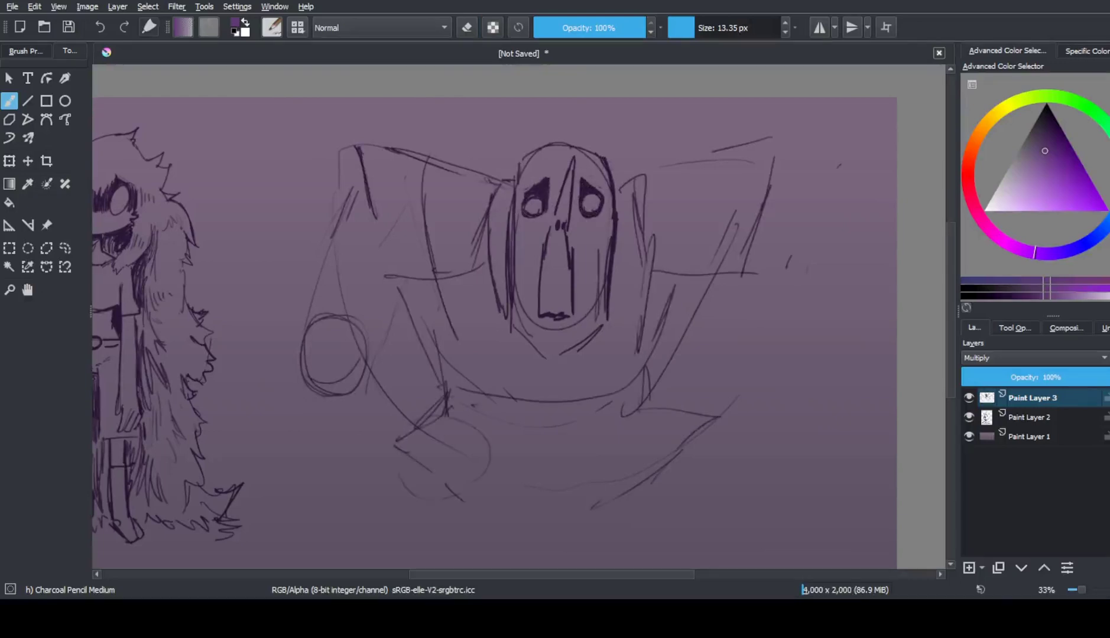
left_click_drag(414, 429, 244, 478)
left_click_drag(353, 515, 499, 490)
mouse_move(739, 421)
left_mouse_down()
mouse_move(852, 444)
mouse_move(852, 512)
left_mouse_up()
left_click_drag(770, 191, 817, 406)
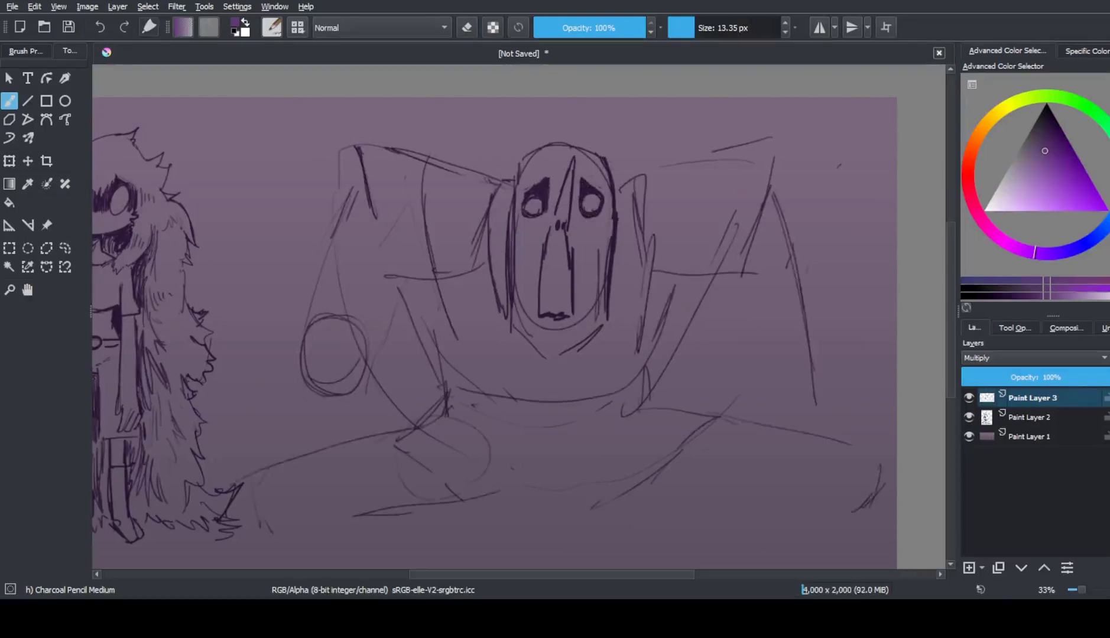
Add inner and outer arm lines, upright spikes on both shoulders and a sharper V-shaped chin
left_click_drag(708, 279, 726, 405)
mouse_move(405, 310)
left_mouse_down()
mouse_move(390, 371)
mouse_move(458, 520)
left_mouse_up()
mouse_move(319, 291)
left_mouse_down()
mouse_move(304, 402)
mouse_move(364, 501)
left_mouse_up()
left_click_drag(364, 147, 389, 266)
left_click_drag(414, 144, 467, 176)
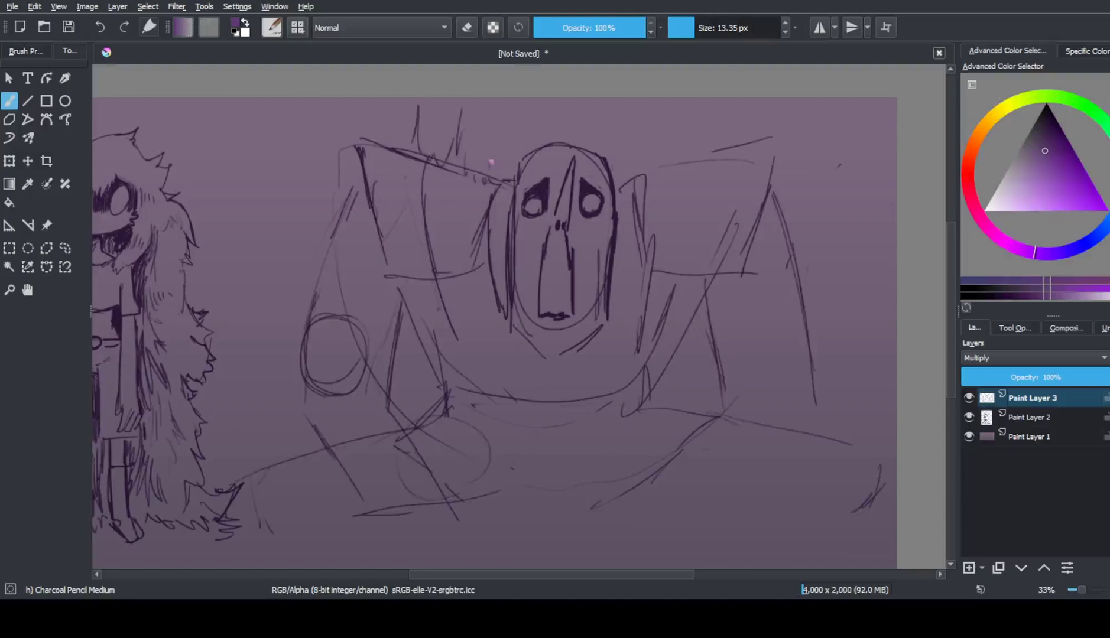
left_click_drag(632, 177, 656, 106)
left_click_drag(664, 171, 697, 112)
left_click_drag(715, 103, 723, 154)
left_click_drag(515, 325, 546, 361)
left_click_drag(604, 282, 556, 354)
Scale the second figure down with the Transform tool and return to the brush
key("ctrl+t")
left_click_drag(882, 532, 639, 408)
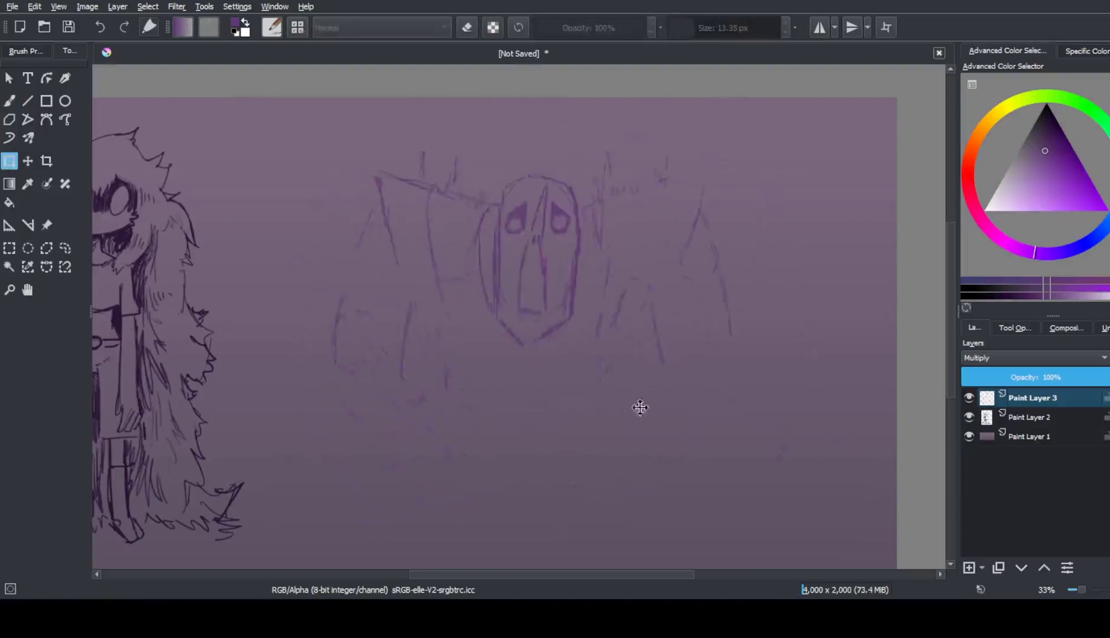
key("Return")
key("b")
Draw rounded elbows and thick forearms angling inward toward the figure's waist
left_click_drag(343, 402, 402, 385)
left_click_drag(664, 371, 722, 402)
left_click_drag(437, 414, 485, 452)
left_click_drag(623, 399, 577, 455)
left_click_drag(494, 455, 539, 455)
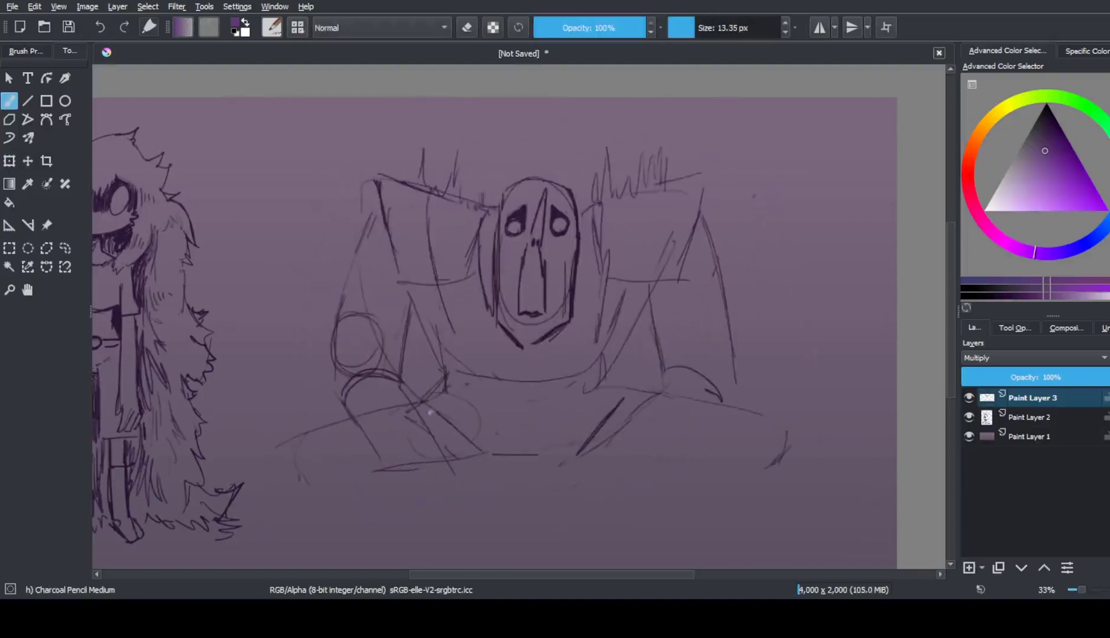
left_click_drag(407, 387, 470, 476)
left_click_drag(357, 402, 414, 484)
left_click_drag(574, 459, 610, 490)
left_click_drag(725, 400, 627, 496)
left_click_drag(657, 367, 578, 454)
Darken the left upper arm and both shoulder corners, and connect the shoulders to the head
left_click_drag(410, 293, 402, 382)
left_click_drag(374, 202, 331, 343)
left_click_drag(365, 173, 375, 211)
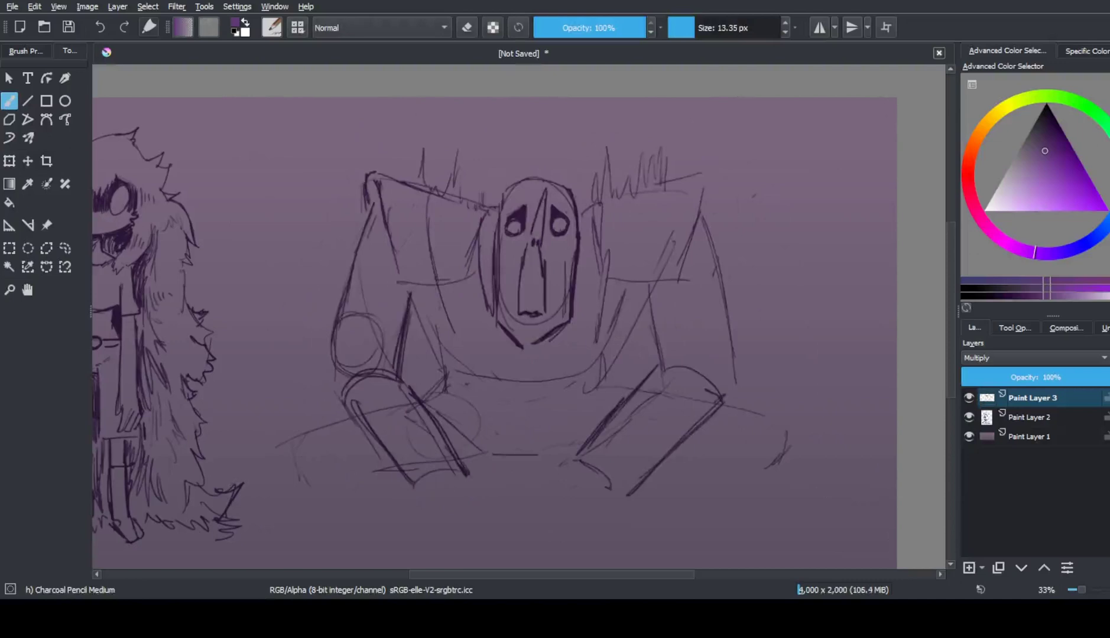
left_click_drag(702, 177, 683, 273)
left_click_drag(683, 243, 673, 274)
left_click_drag(486, 207, 500, 211)
left_click_drag(578, 211, 595, 204)
Draw a narrow rectangular strip below the chin, and outline and shade the hood around the face
mouse_move(595, 236)
left_mouse_down()
mouse_move(588, 340)
mouse_move(534, 425)
left_mouse_up()
left_click_drag(570, 328, 573, 423)
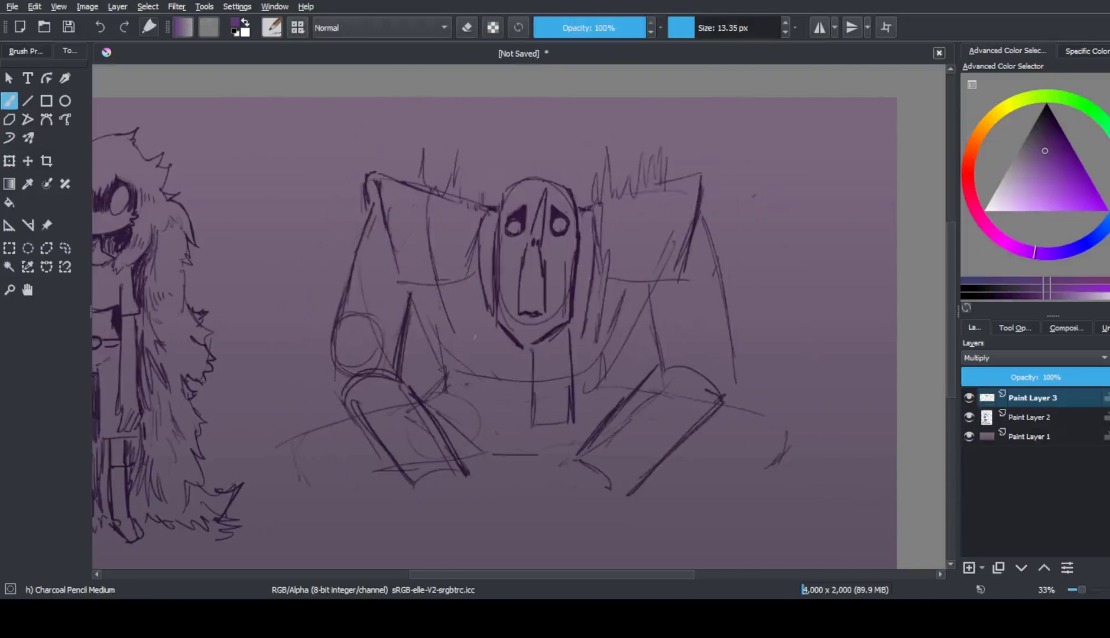
left_click_drag(452, 338, 528, 383)
left_click_drag(447, 245, 466, 324)
left_click_drag(470, 274, 464, 320)
left_click_drag(494, 227, 482, 307)
left_click_drag(576, 263, 573, 310)
mouse_move(586, 257)
left_mouse_down()
mouse_move(559, 337)
mouse_move(529, 354)
left_mouse_up()
left_click_drag(496, 322, 524, 358)
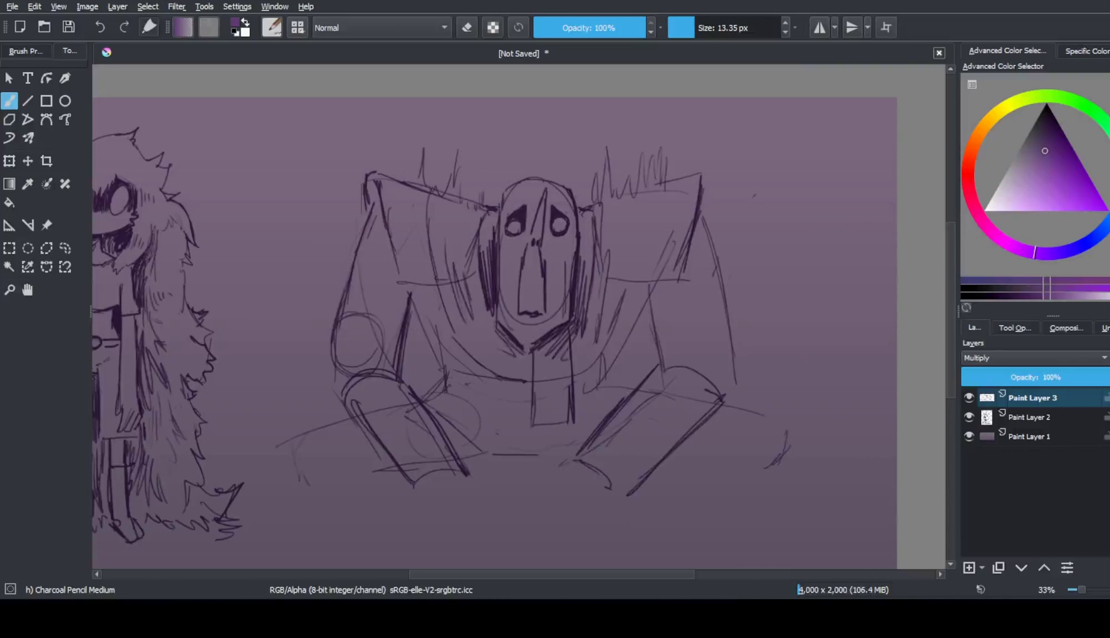
left_click_drag(437, 290, 485, 371)
left_click_drag(603, 272, 573, 359)
left_click_drag(602, 192, 599, 293)
Draw a crossbarred pole, a pole with a crossed circle and smaller spikes on top of the left shoulder
mouse_move(396, 107)
left_mouse_down()
mouse_move(397, 180)
mouse_move(414, 187)
left_mouse_up()
left_click_drag(385, 127, 408, 131)
mouse_move(414, 139)
left_mouse_down()
mouse_move(435, 154)
mouse_move(414, 154)
left_mouse_up()
left_click_drag(439, 149, 447, 195)
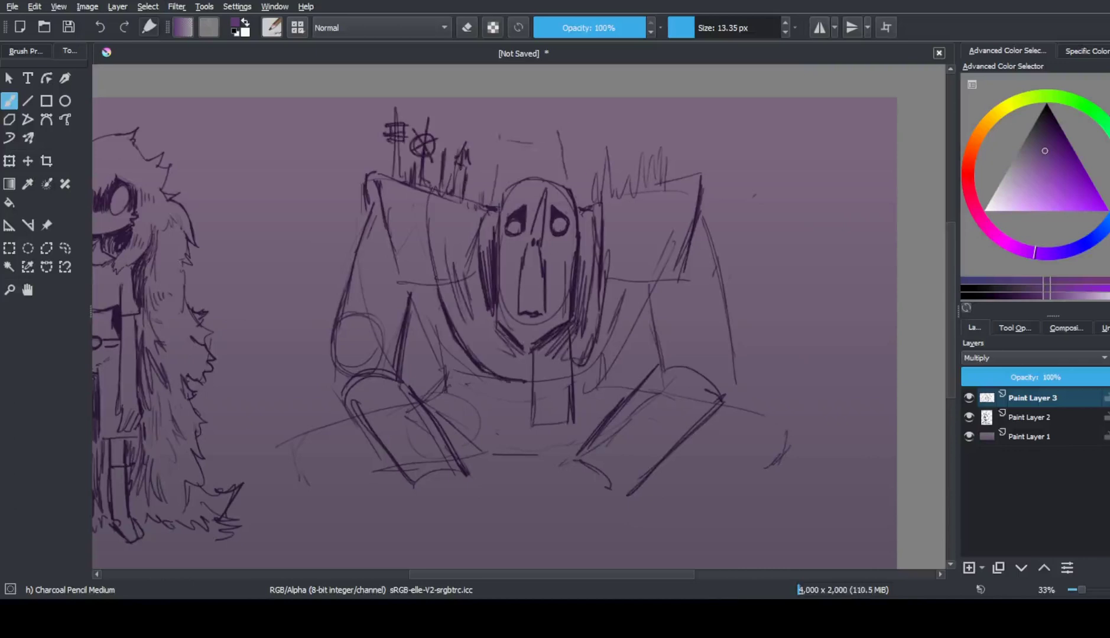
Reduce the brush size to 5.79 px and add small vertical marks beneath the eyes
scroll(565, 208, "up", 4)
key("bracketleft")
key("bracketleft")
key("bracketleft")
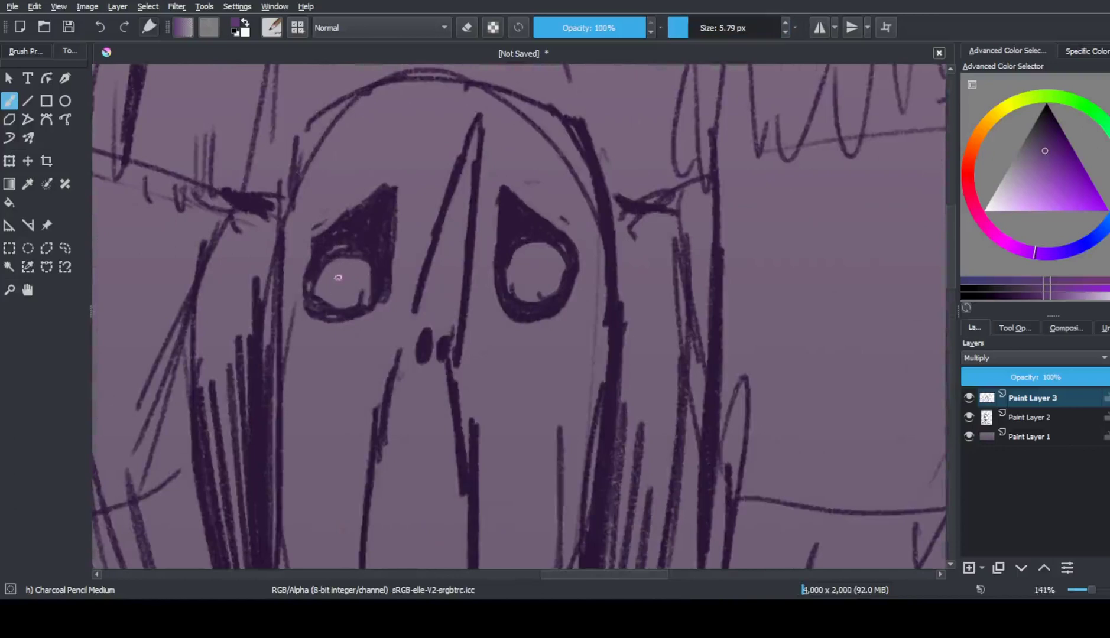
left_click_drag(300, 322, 301, 358)
left_click_drag(310, 339, 314, 352)
scroll(326, 352, "down", 6)
Draw the tapered cap and horizontal bands of the tall tower rising above the head
scroll(520, 248, "up", 3)
mouse_move(480, 108)
left_mouse_down()
mouse_move(460, 139)
mouse_move(515, 106)
left_mouse_up()
left_click_drag(523, 106, 547, 133)
left_click_drag(473, 127, 525, 132)
left_click_drag(536, 116, 552, 135)
left_click_drag(458, 135, 542, 126)
left_click_drag(464, 156, 553, 147)
Set the brush size to 13.35 px and draw a T-shaped post on the left shoulder near the head
key("bracketright")
key("bracketright")
key("bracketright")
left_click_drag(421, 217, 448, 214)
left_click_drag(427, 217, 424, 245)
Add two rows of three dots on the tower above the head and darken the end of its band
left_click(475, 173)
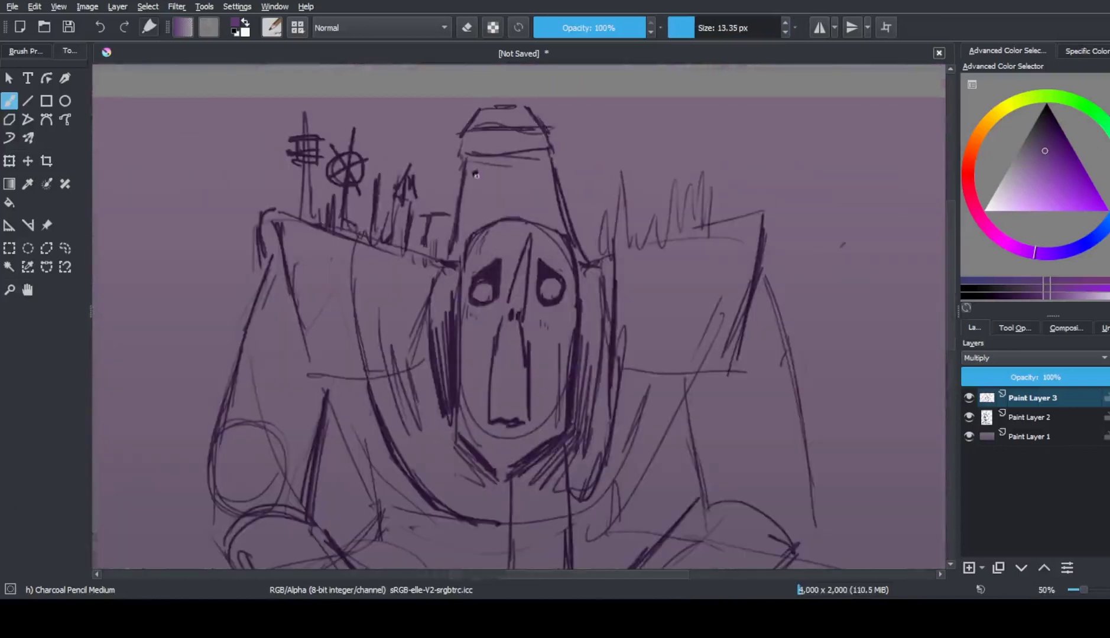
left_click(504, 171)
left_click(536, 166)
left_click_drag(547, 126, 554, 147)
left_click(507, 196)
left_click(537, 190)
Draw tall posts with utility-pole crossbars and a wire strung between them on the right shoulder
left_click_drag(609, 251, 615, 157)
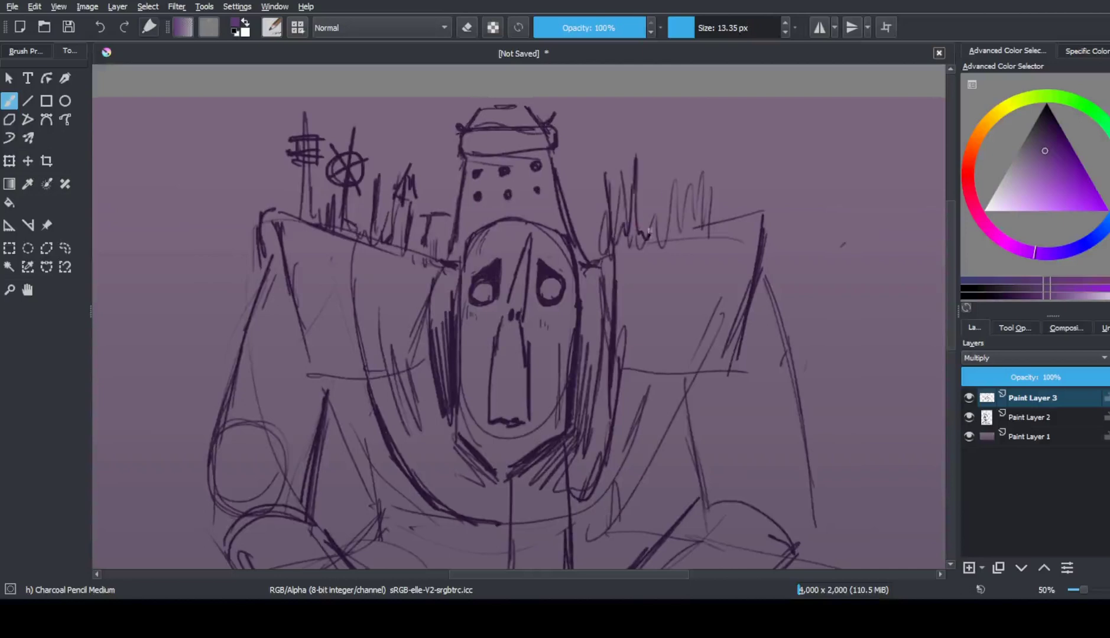
left_click_drag(650, 240, 671, 183)
left_click_drag(609, 155, 624, 172)
mouse_move(659, 228)
left_mouse_down()
mouse_move(669, 142)
mouse_move(690, 186)
left_mouse_up()
left_click_drag(653, 156, 685, 149)
left_click_drag(653, 175, 700, 165)
left_click_drag(617, 197, 662, 171)
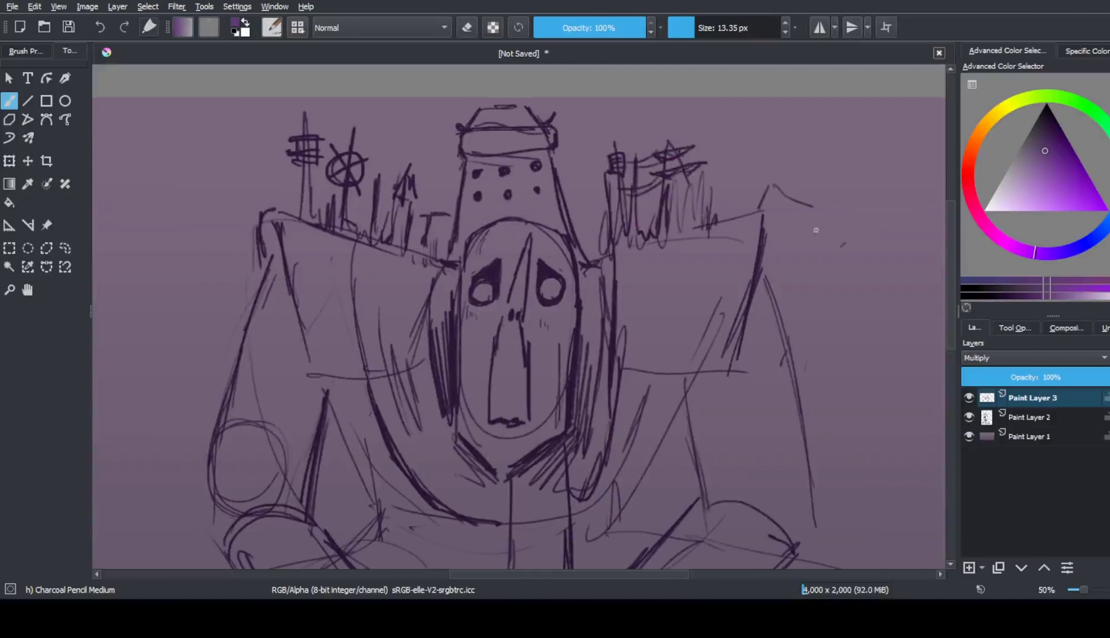
Draw a small boxy structure and a drooping overhang at the outer tip of the right shoulder and darken that edge
left_click_drag(764, 217, 807, 273)
left_click_drag(792, 227, 811, 275)
mouse_move(809, 207)
left_mouse_down()
mouse_move(815, 233)
mouse_move(813, 224)
left_mouse_up()
left_click_drag(788, 175, 772, 212)
left_click_drag(751, 170, 786, 178)
left_click_drag(769, 224, 763, 254)
left_click_drag(748, 208, 696, 226)
Darken the left shoulder fold, the left arm's outline and the torso edge beside it, adding hatching near the elbow
left_click_drag(267, 258, 316, 373)
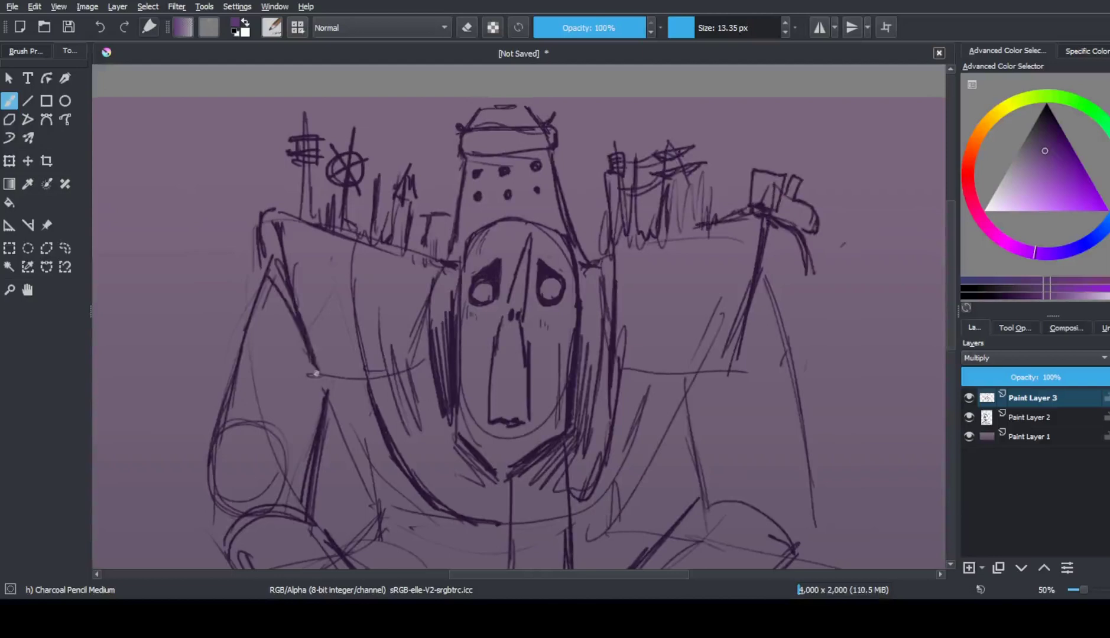
left_click_drag(273, 326, 320, 387)
left_click_drag(260, 501, 298, 476)
left_click_drag(220, 470, 200, 526)
left_click_drag(269, 250, 237, 385)
left_click_drag(322, 400, 301, 494)
left_click_drag(388, 397, 330, 498)
Darken the hood's right lower edge and erase part of the horizontal construction line crossing it
left_click_drag(676, 376, 600, 491)
left_click_drag(627, 364, 693, 367)
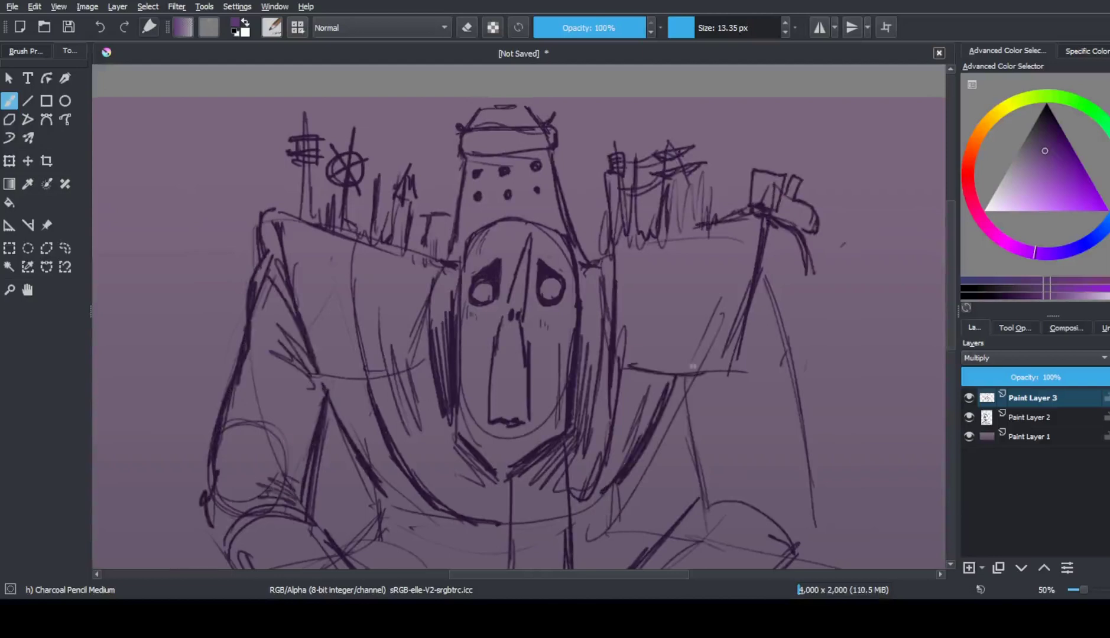
left_click_drag(709, 253, 655, 437)
key("e")
left_click_drag(627, 367, 674, 370)
key("e")
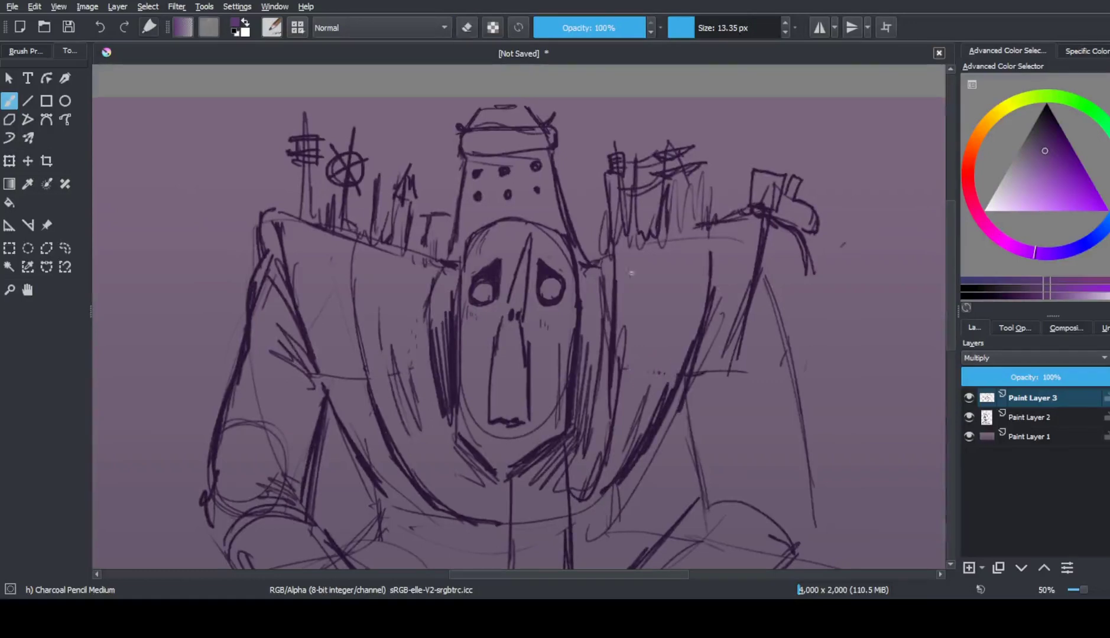
Scribble a ragged trim below both shoulder edges and partly erase the left shoulder's upper line
left_click_drag(627, 278, 751, 250)
left_click_drag(309, 235, 306, 253)
left_click_drag(335, 263, 414, 265)
key("e")
left_click_drag(305, 224, 415, 254)
key("e")
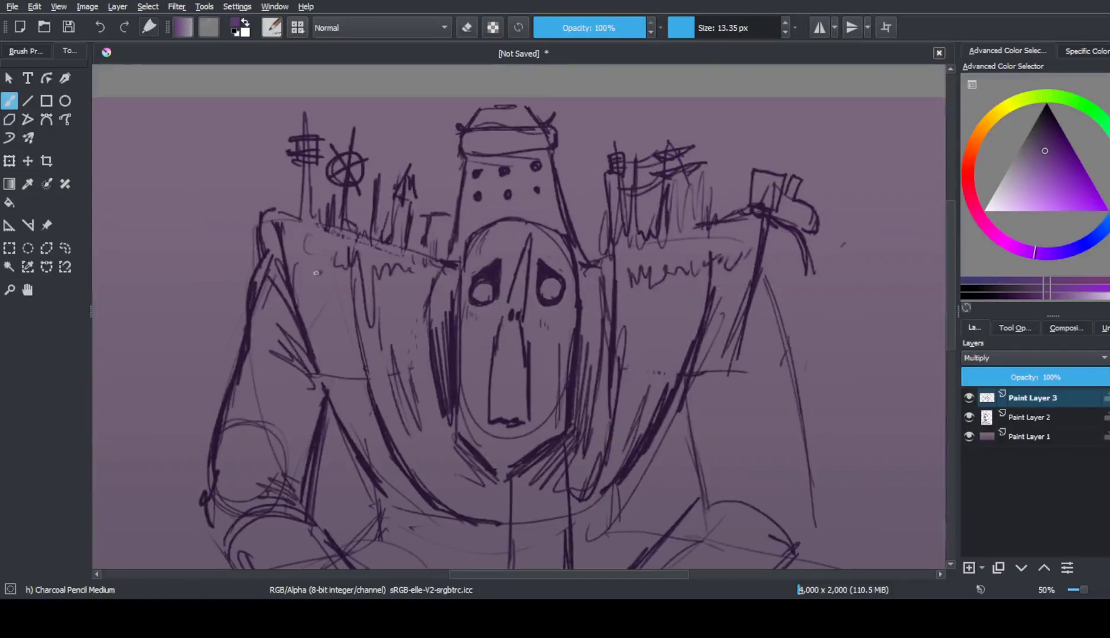
Darken the outer edge of the right upper arm and draw curved bands across the left upper arm
scroll(768, 266, "down", 1)
left_click_drag(791, 174, 759, 260)
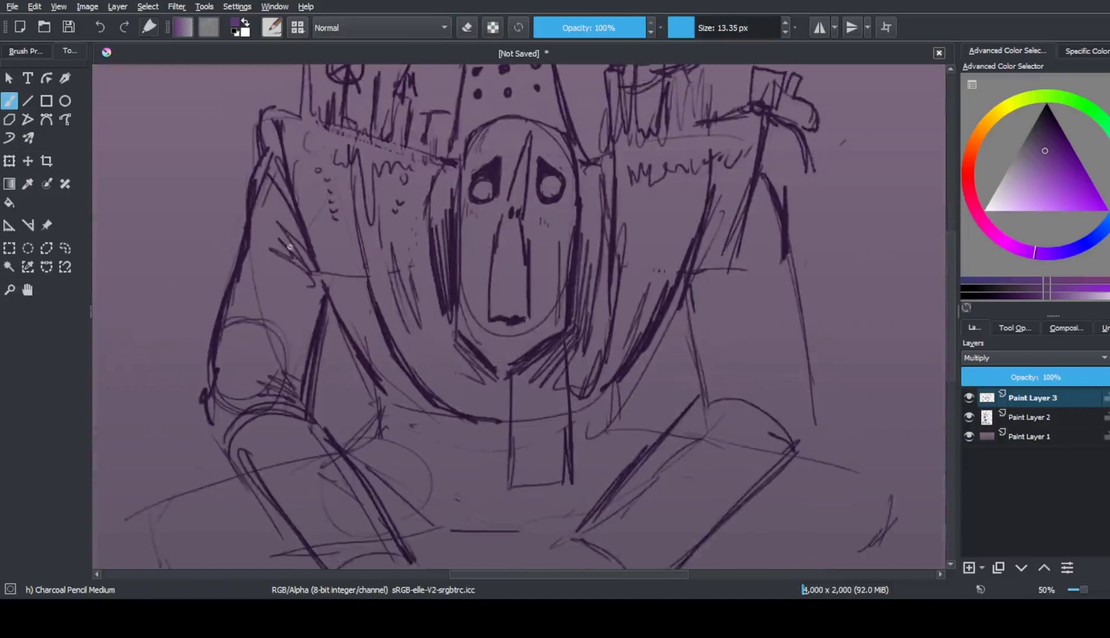
left_click_drag(311, 245, 240, 305)
left_click_drag(319, 302, 264, 340)
scroll(947, 305, "down", 2)
scroll(947, 305, "down", 1)
key("minus")
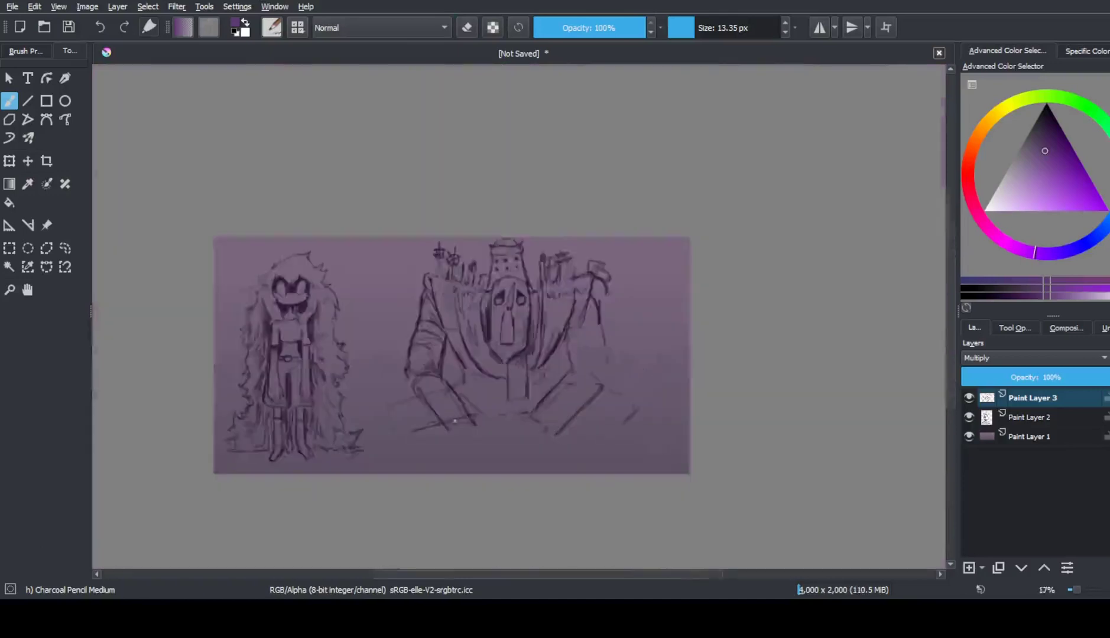
left_click_drag(618, 354, 609, 302)
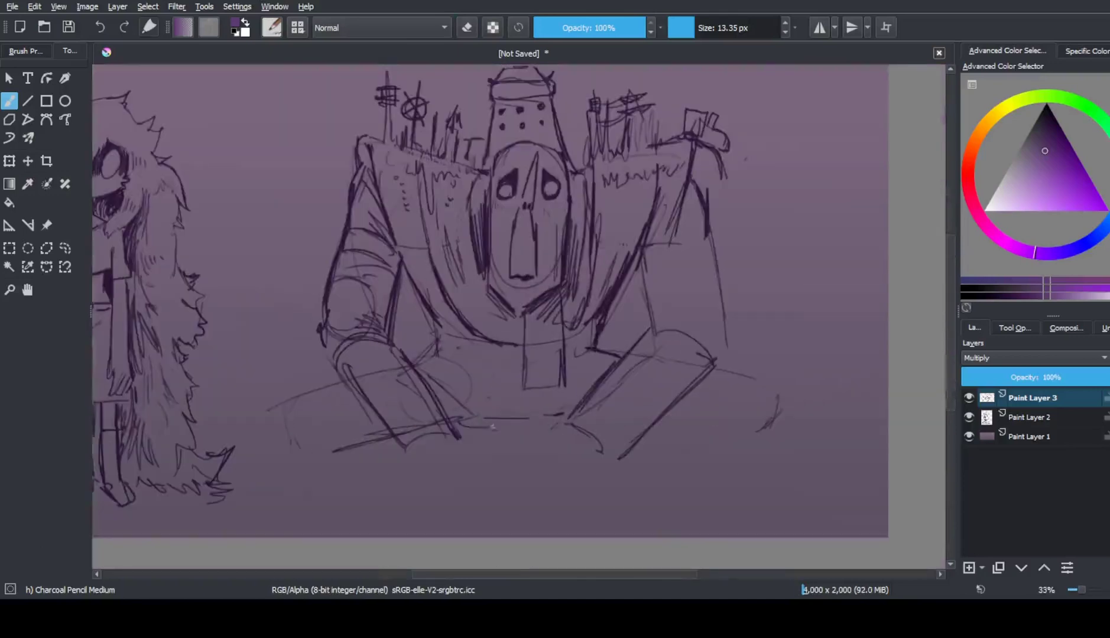
Draw the curved waist lines between the forearms and darken the inner forearm edges
left_click_drag(437, 389, 491, 417)
left_click_drag(594, 374, 556, 408)
left_click_drag(438, 362, 519, 366)
left_click_drag(567, 355, 600, 360)
left_click_drag(409, 328, 443, 366)
mouse_move(480, 414)
left_mouse_down()
mouse_move(581, 421)
mouse_move(709, 365)
left_mouse_up()
Rough in the left leg and its round foot guide below the left forearm
left_click_drag(430, 512, 399, 538)
left_click_drag(334, 437, 286, 535)
left_click_drag(278, 423, 334, 535)
left_click_drag(453, 464, 402, 517)
Scale the hooded figure down proportionally to make room for its legs on the canvas
key("ctrl+t")
key("minus")
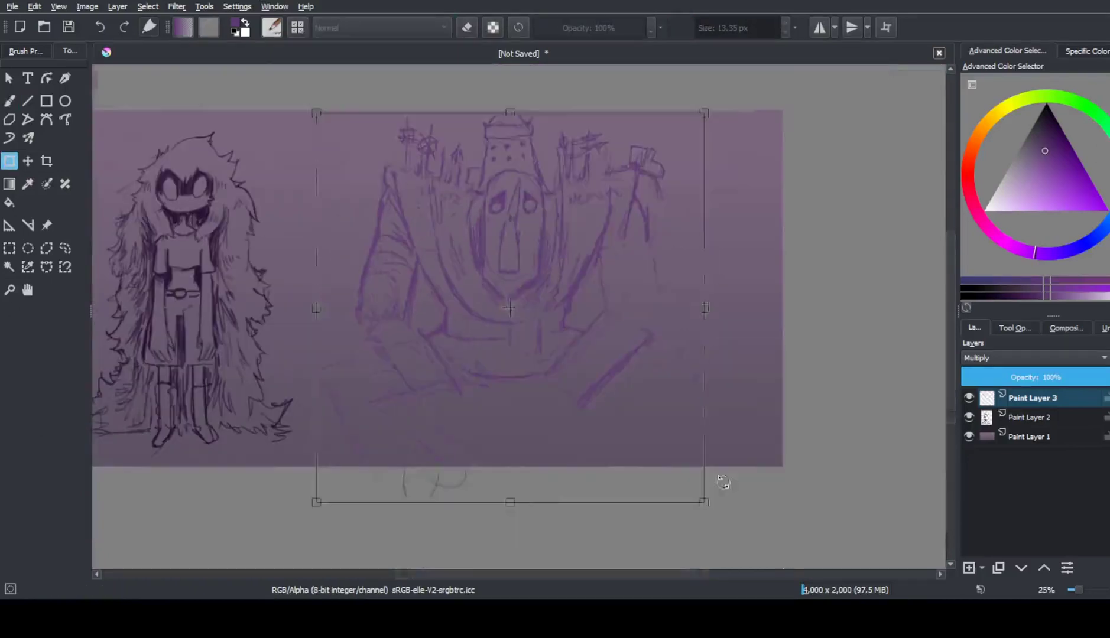
left_click_drag(704, 502, 649, 449)
key("Return")
key("b")
key("plus")
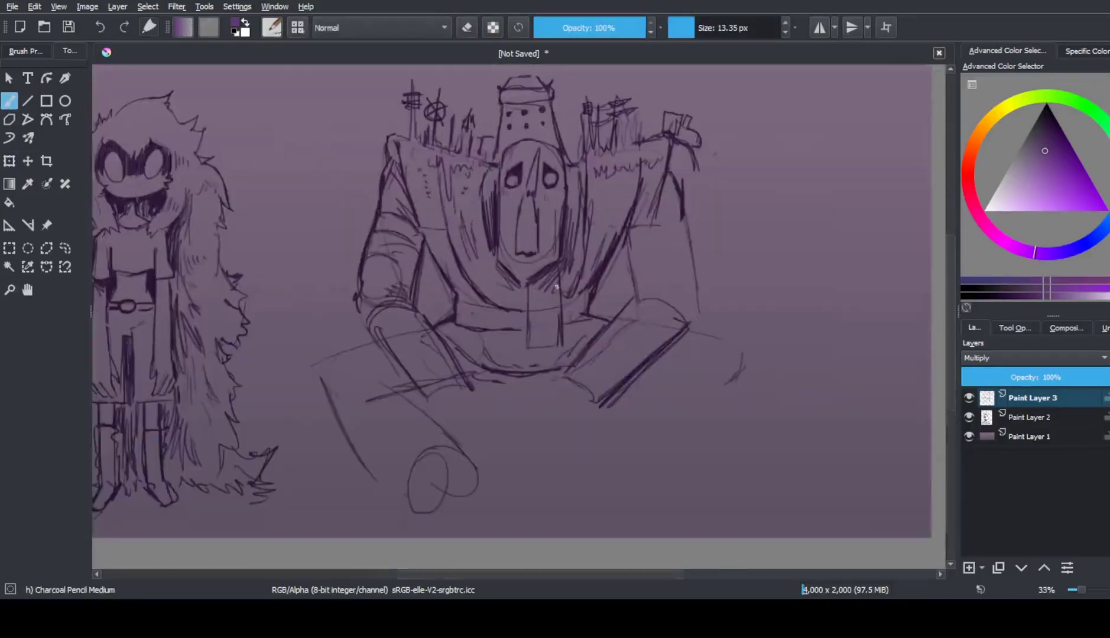
Sketch the bent right leg with round guides at the knee and ankle
left_click_drag(709, 355, 686, 399)
left_click_drag(701, 354, 592, 455)
left_click_drag(733, 384, 641, 496)
left_click_drag(595, 449, 627, 500)
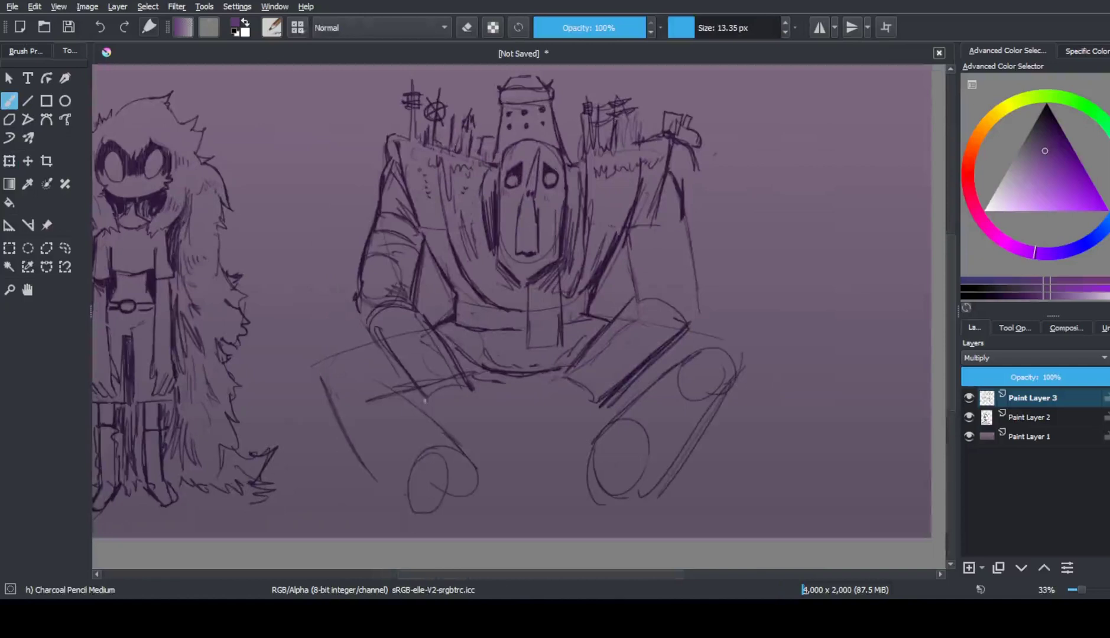
Darken the right arm's outline, hatch its upper part and draw a band at the left elbow
mouse_move(590, 364)
left_mouse_down()
mouse_move(597, 405)
mouse_move(680, 298)
mouse_move(691, 219)
left_mouse_up()
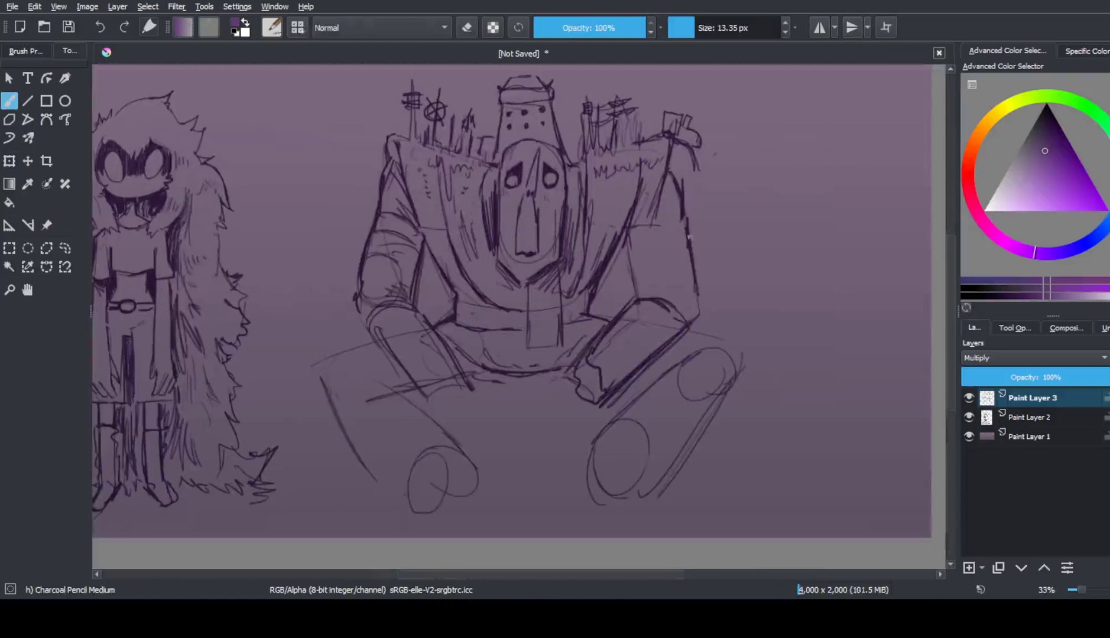
left_click_drag(696, 278, 696, 325)
mouse_move(650, 221)
left_mouse_down()
mouse_move(631, 293)
mouse_move(681, 298)
left_mouse_up()
mouse_move(631, 263)
left_mouse_down()
mouse_move(657, 288)
mouse_move(663, 279)
left_mouse_up()
left_click_drag(366, 296, 412, 305)
Sketch the left hand hanging from the wrist with a blocked-in finger shape
mouse_move(462, 385)
left_mouse_down()
mouse_move(433, 413)
mouse_move(459, 426)
left_mouse_up()
left_click_drag(512, 398, 477, 434)
left_click_drag(483, 380, 476, 437)
left_click_drag(437, 395, 453, 425)
left_click_drag(511, 410, 498, 466)
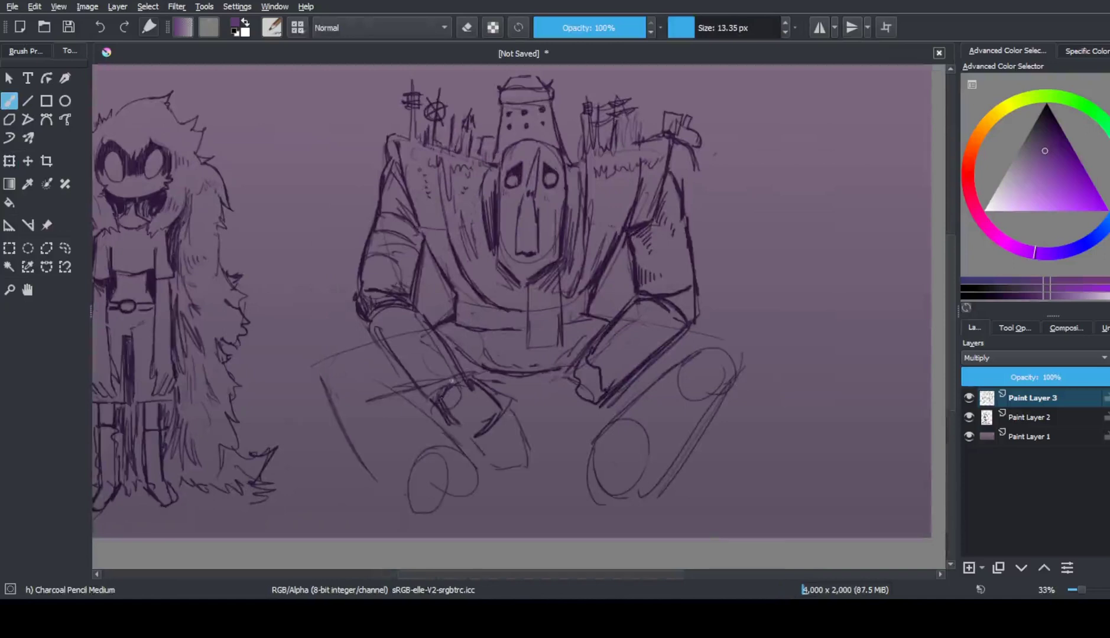
Shrink the hooded figure slightly further toward its upper-left corner
key("ctrl+t")
left_click_drag(743, 512, 703, 482)
key("b")
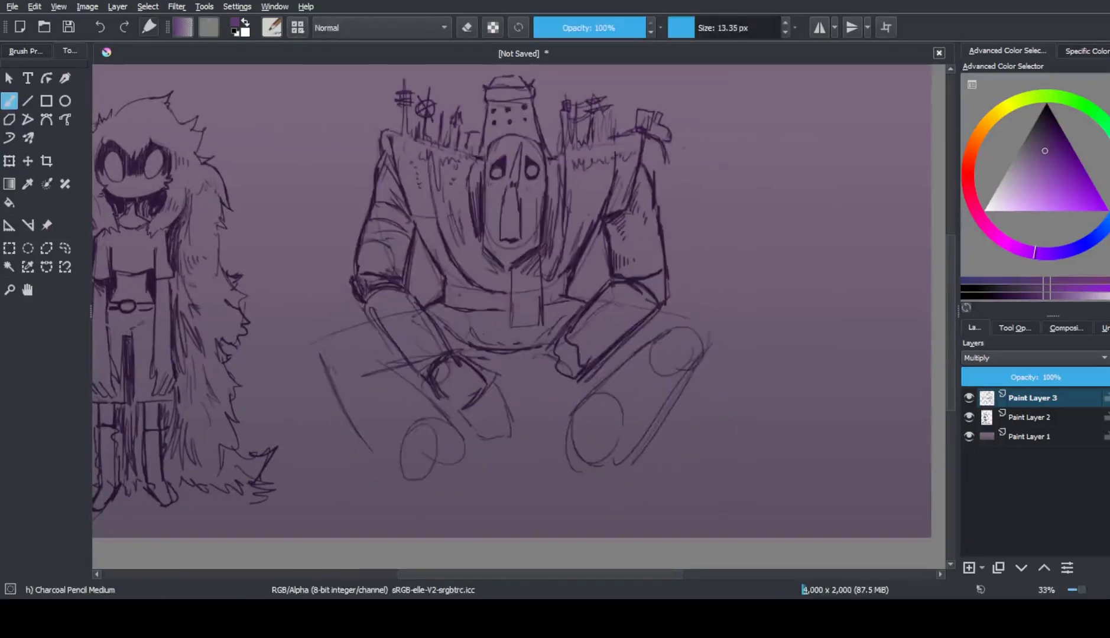
Block in both feet with boxy shapes and draw the fingers of the left hand
left_click_drag(434, 409, 344, 497)
left_click_drag(393, 511, 446, 477)
left_click_drag(571, 464, 610, 494)
left_click_drag(609, 453, 653, 485)
left_click_drag(508, 396, 514, 437)
mouse_move(492, 408)
left_mouse_down()
mouse_move(476, 441)
mouse_move(483, 427)
left_mouse_up()
Darken the left forearm and the outlines of both bent legs, hatching the knees
left_click_drag(414, 295, 446, 356)
left_click_drag(367, 308, 424, 376)
left_click_drag(348, 326, 426, 410)
left_click_drag(329, 360, 390, 439)
mouse_move(658, 353)
left_mouse_down()
mouse_move(697, 357)
mouse_move(625, 451)
left_mouse_up()
left_click_drag(644, 343, 588, 422)
left_click_drag(669, 330, 679, 333)
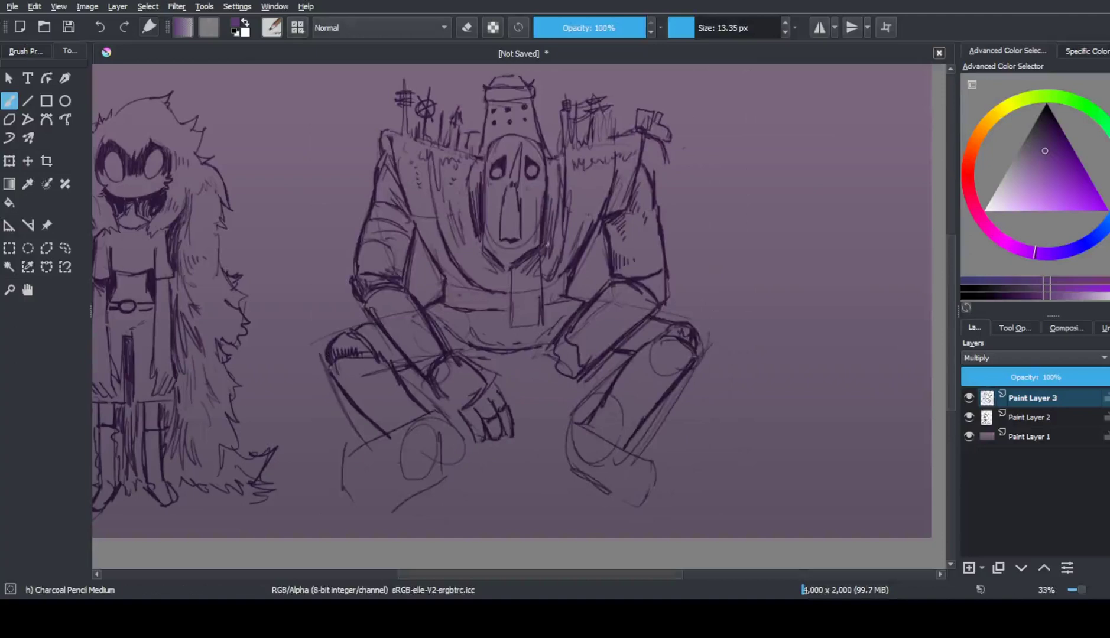
Add pin-like spikes to both upper arms, detail the right hand and forearm, and shade the left arm's bands
left_click_drag(463, 264, 442, 296)
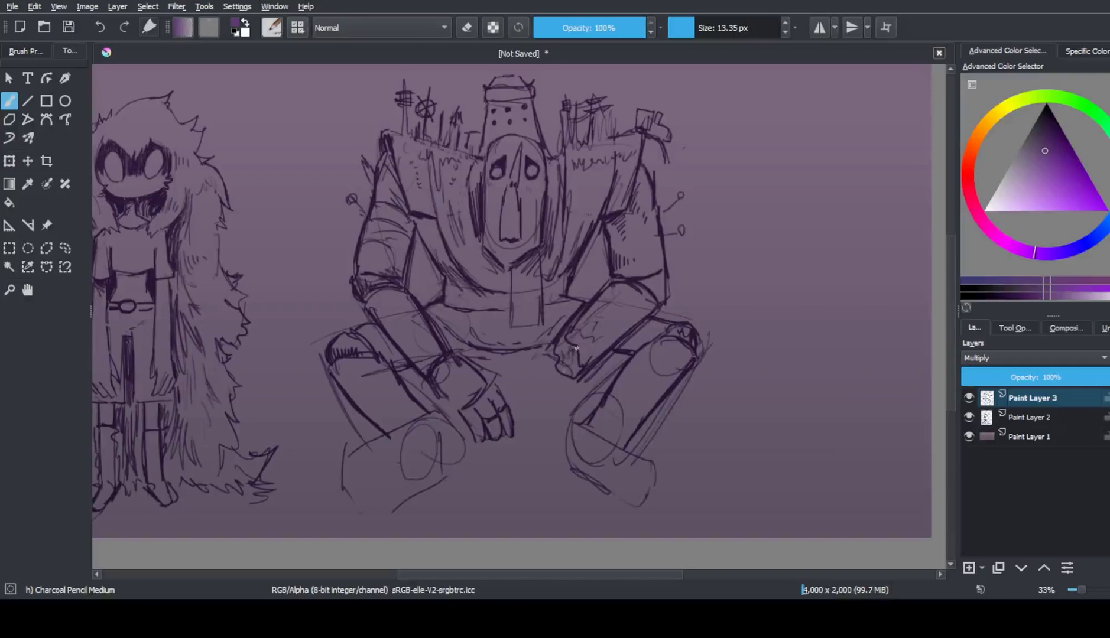
left_click_drag(643, 325, 624, 353)
left_click_drag(407, 346, 376, 364)
left_click_drag(467, 331, 456, 350)
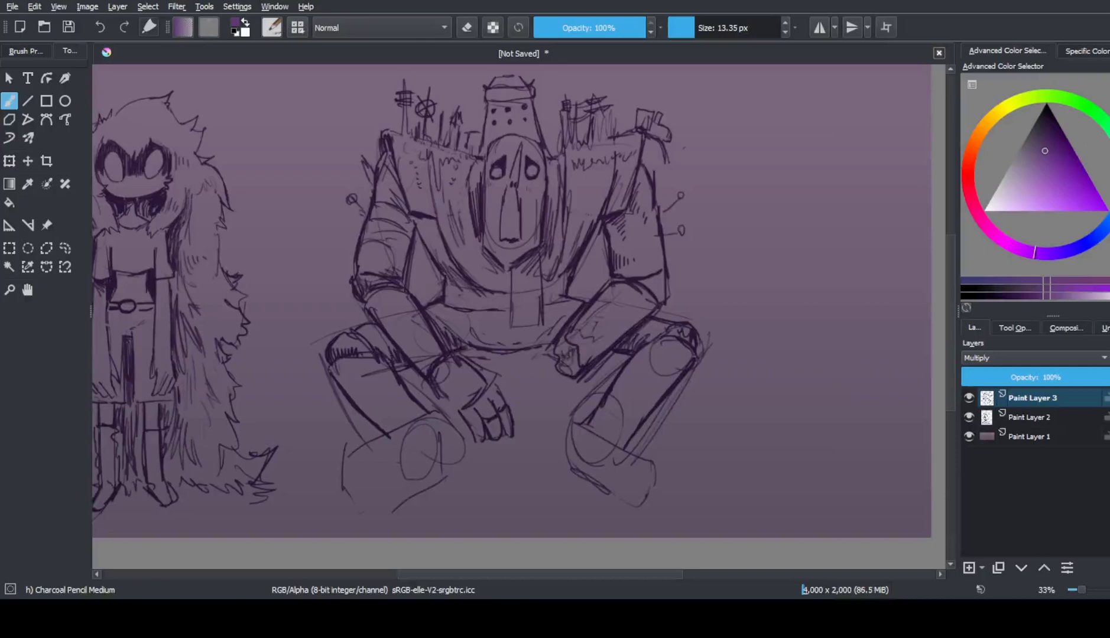
left_click_drag(369, 258, 402, 252)
key("e")
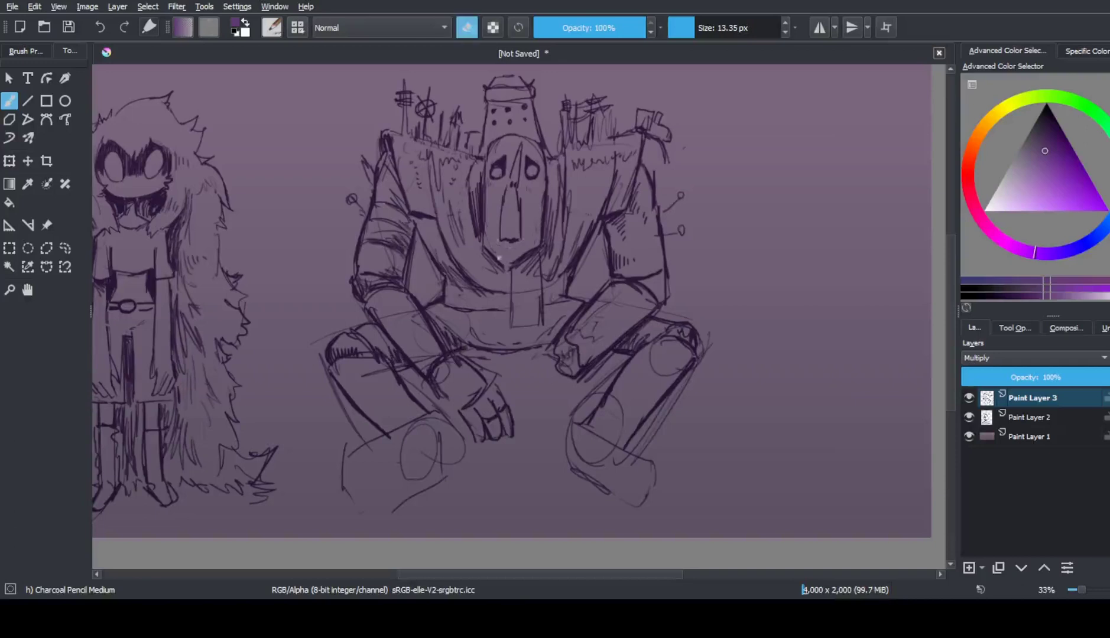
key("e")
Reduce the brush size to 7.12 px and add fine lines to the lower part of the face
key("1")
key("bracketleft")
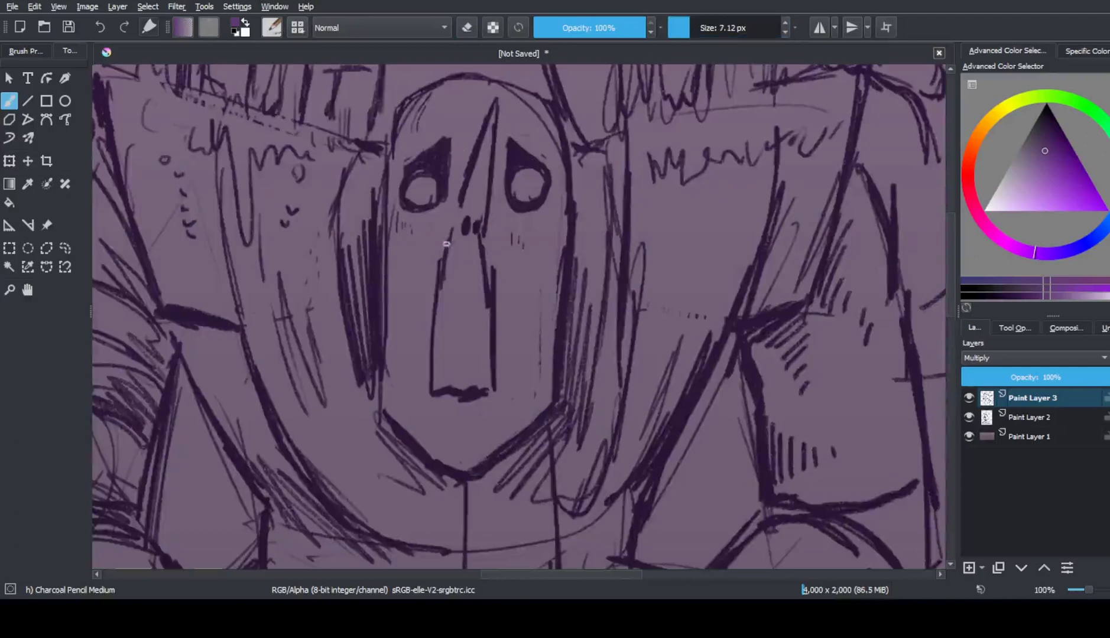
left_click_drag(462, 270, 459, 371)
key("minus")
key("minus")
key("minus")
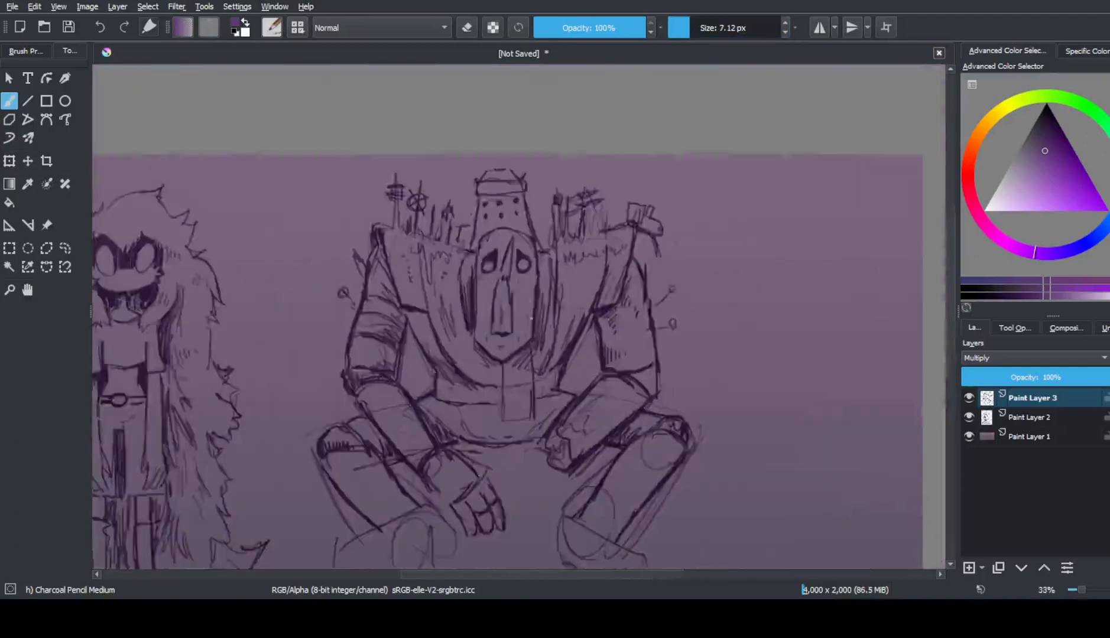
Set the brush size to 19.52 px, darken the hood's right fold and shade the upper arms beneath the shoulders
scroll(644, 286, "down", 2)
key("bracketright")
key("bracketright")
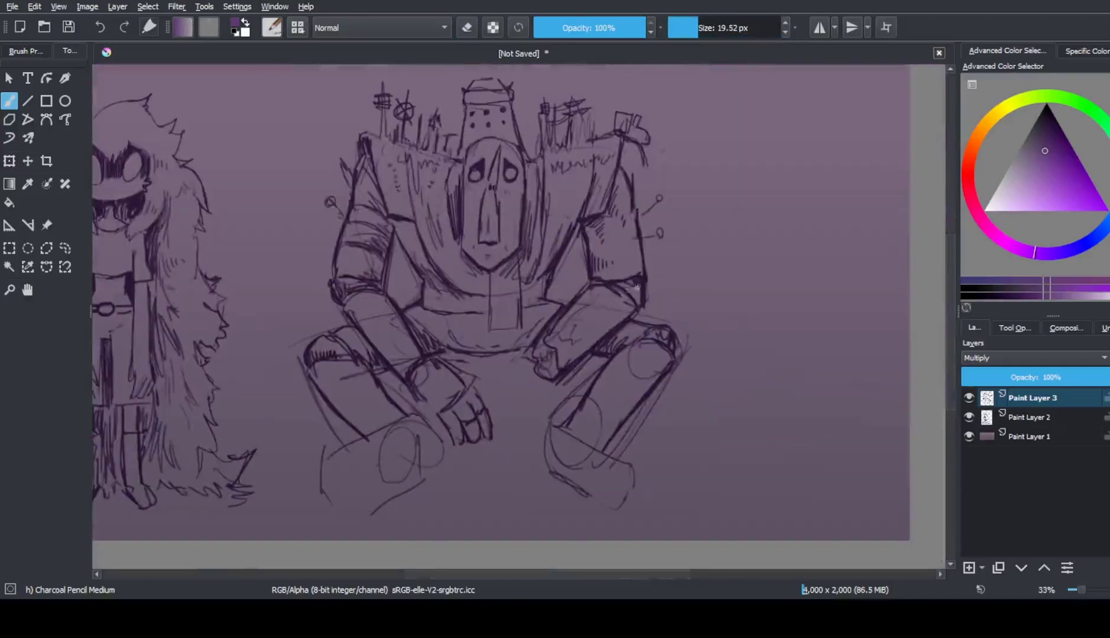
left_click_drag(418, 224, 393, 246)
mouse_move(597, 152)
left_mouse_down()
mouse_move(583, 216)
mouse_move(592, 263)
left_mouse_up()
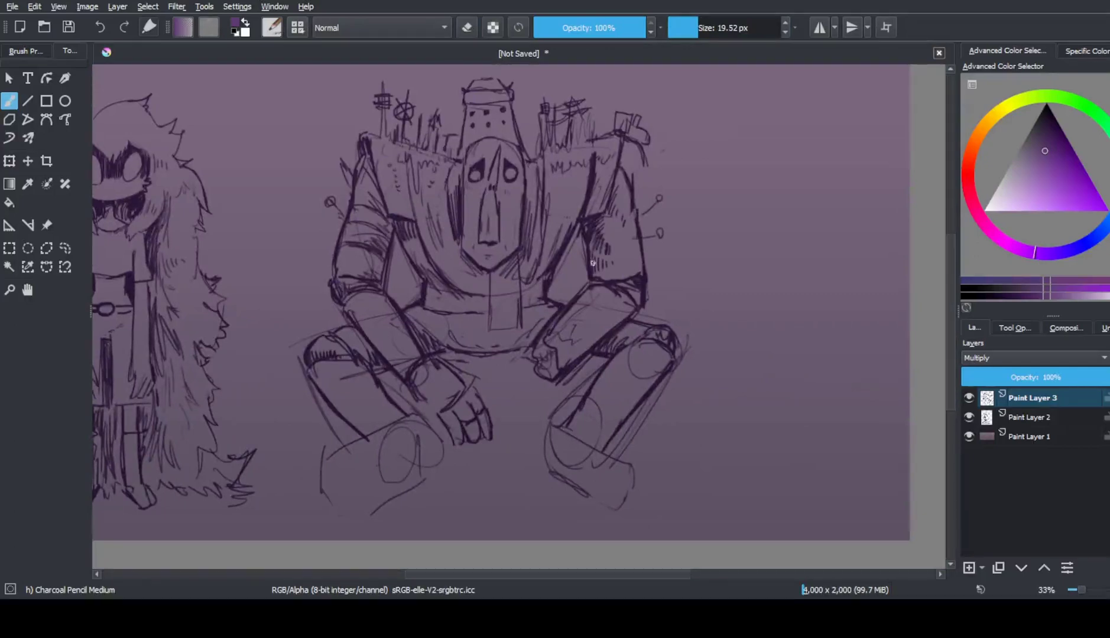
left_click_drag(391, 218, 377, 261)
Erase a stray line at the left wrist and hatch shading on both forearms below the elbows
key("e")
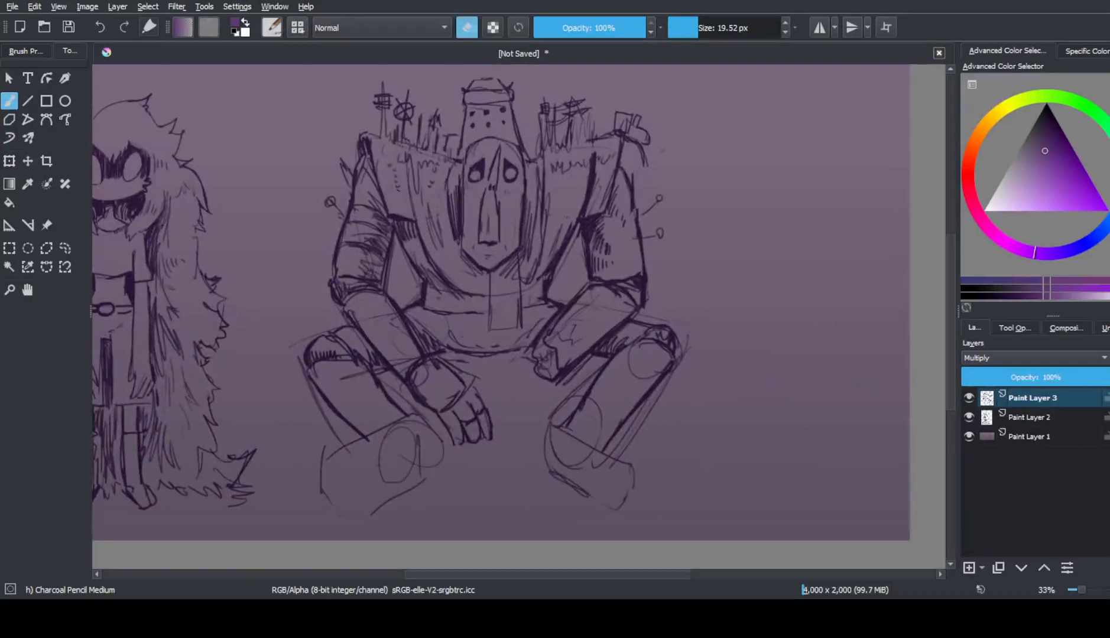
left_click_drag(396, 360, 410, 364)
key("e")
left_click_drag(355, 294, 344, 322)
mouse_move(367, 292)
left_mouse_down()
mouse_move(349, 327)
mouse_move(371, 337)
left_mouse_up()
left_click_drag(626, 290, 600, 315)
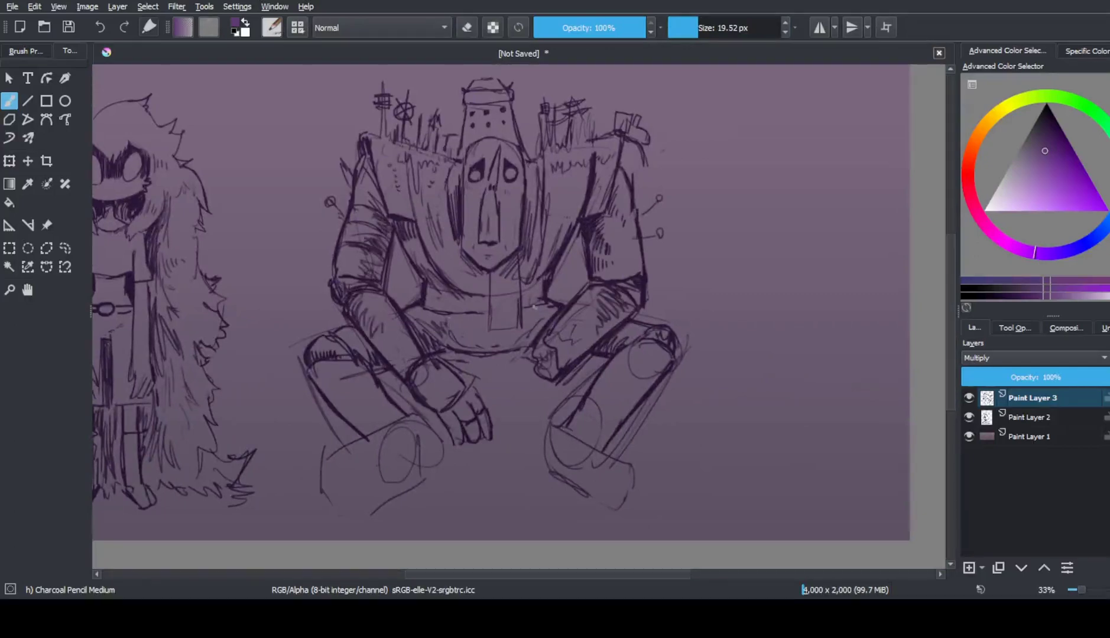
Shade the waist area beneath the hood on both sides of the hanging strip
key("e")
key("e")
mouse_move(541, 283)
left_mouse_down()
mouse_move(526, 299)
mouse_move(447, 300)
left_mouse_up()
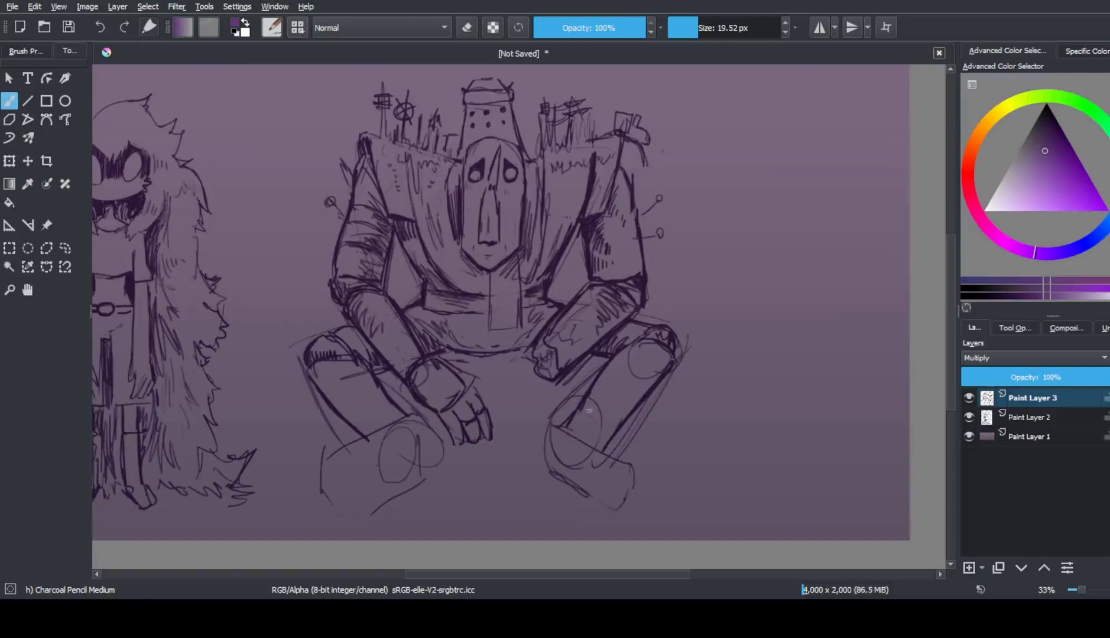
Outline both boots and ankles with heavier strokes
left_click_drag(577, 413, 571, 426)
left_click_drag(408, 417, 378, 452)
left_click_drag(585, 416, 597, 461)
left_click_drag(385, 438, 431, 476)
left_click_drag(331, 458, 320, 508)
left_click_drag(370, 514, 417, 489)
mouse_move(559, 440)
left_mouse_down()
mouse_move(618, 455)
mouse_move(591, 473)
left_mouse_up()
left_click_drag(566, 431, 604, 447)
left_click_drag(609, 441, 626, 507)
Draw curved bands across both legs below the knees and add vertical edges to the left boot
left_click_drag(322, 440, 355, 456)
mouse_move(401, 376)
left_mouse_down()
mouse_move(379, 420)
mouse_move(313, 438)
left_mouse_up()
left_click_drag(352, 443, 319, 505)
left_click_drag(597, 395, 621, 435)
left_click_drag(577, 385, 557, 434)
mouse_move(331, 460)
left_mouse_down()
mouse_move(372, 512)
mouse_move(340, 515)
left_mouse_up()
left_click_drag(390, 454, 385, 500)
left_click_drag(431, 438, 426, 493)
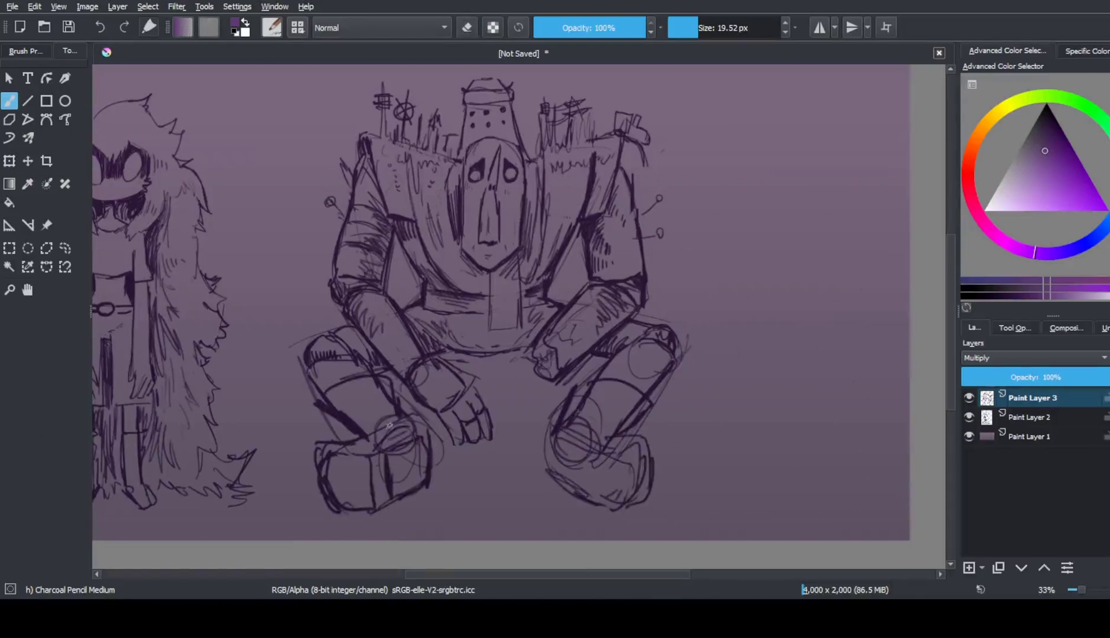
Shade the left boot's side panel and calf, and darken the creases of the right boot and ankle
left_click_drag(407, 416, 427, 461)
left_click_drag(387, 450, 379, 501)
left_click_drag(328, 437, 318, 490)
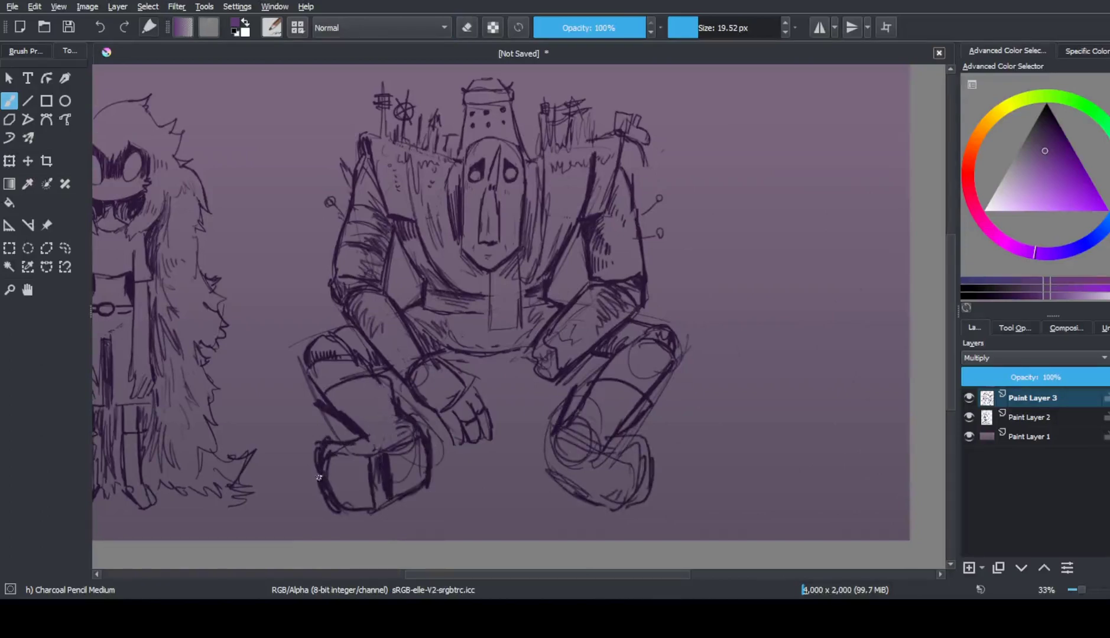
left_click_drag(369, 419, 374, 435)
mouse_move(654, 441)
left_mouse_down()
mouse_move(625, 479)
mouse_move(645, 485)
left_mouse_up()
left_click_drag(605, 455, 595, 500)
mouse_move(585, 452)
left_mouse_down()
mouse_move(551, 476)
mouse_move(549, 494)
left_mouse_up()
left_click_drag(560, 458, 584, 444)
mouse_move(605, 476)
left_mouse_down()
mouse_move(638, 464)
mouse_move(598, 509)
mouse_move(615, 446)
mouse_move(577, 381)
mouse_move(594, 383)
left_mouse_up()
key("m")
key("m")
key("e")
key("e")
Hatch shadows beneath the waist, around the hands and along the inner side of the right leg
left_click_drag(474, 357, 523, 351)
mouse_move(492, 366)
left_mouse_down()
mouse_move(443, 358)
mouse_move(383, 405)
left_mouse_up()
left_click_drag(585, 359, 554, 425)
left_click_drag(563, 386, 529, 432)
left_click_drag(496, 349, 514, 375)
key("minus")
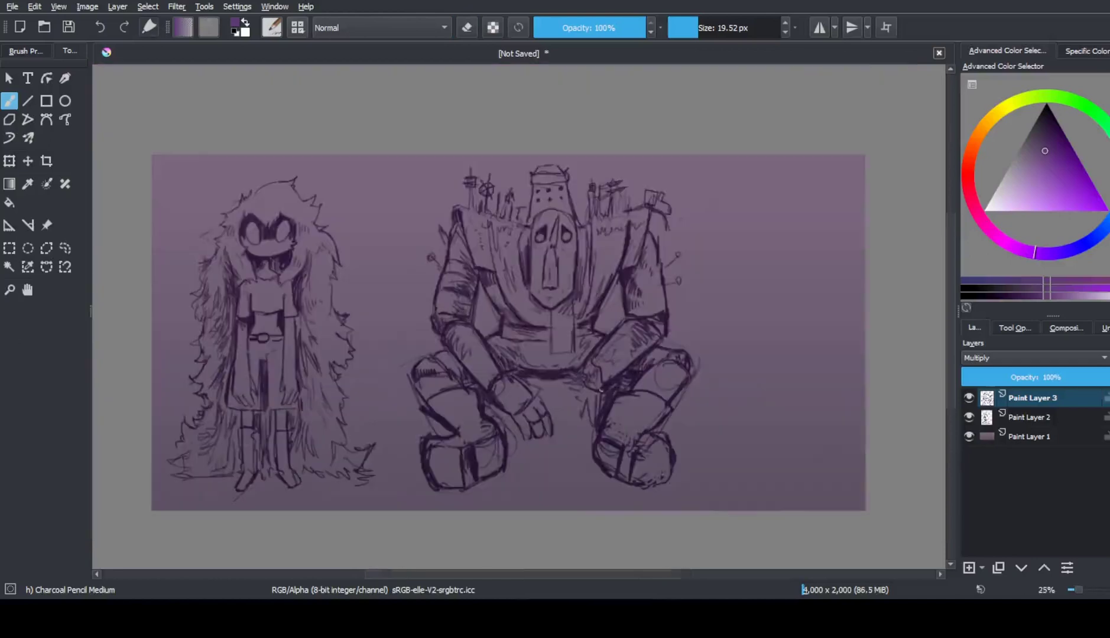
Move the hooded figure closer to the long-haired character
key("t")
mouse_move(543, 136)
left_mouse_down()
mouse_move(585, 139)
mouse_move(565, 132)
left_mouse_up()
key("minus")
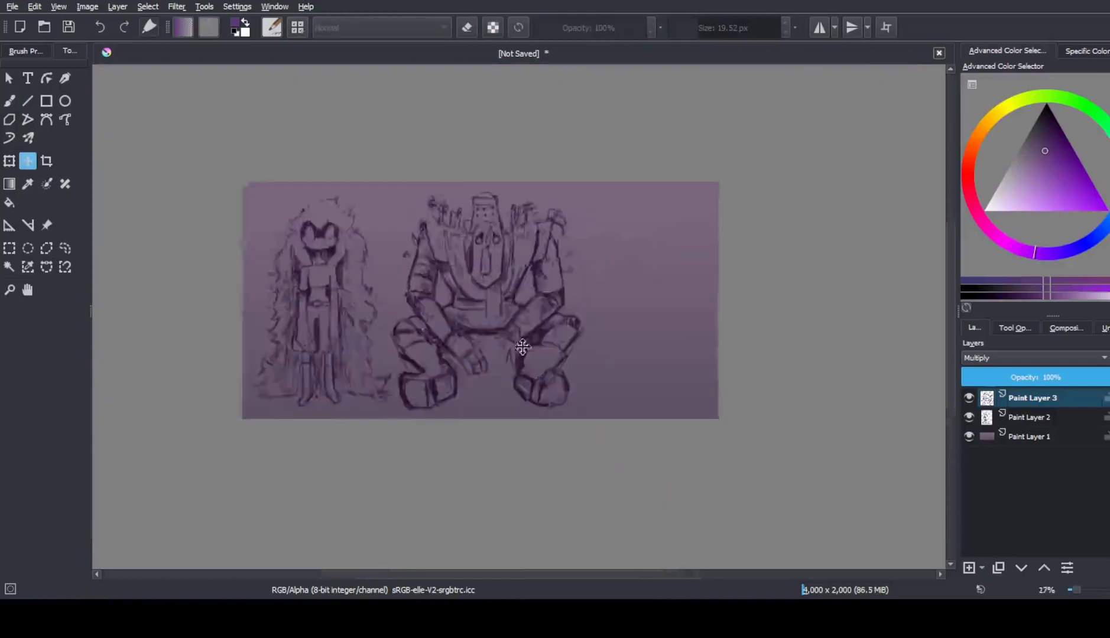
Hatch the panels of both boots on the hooded figure and darken the right boot's sole
key("b")
key("plus")
key("plus")
mouse_move(618, 408)
left_mouse_down()
mouse_move(575, 419)
mouse_move(616, 462)
left_mouse_up()
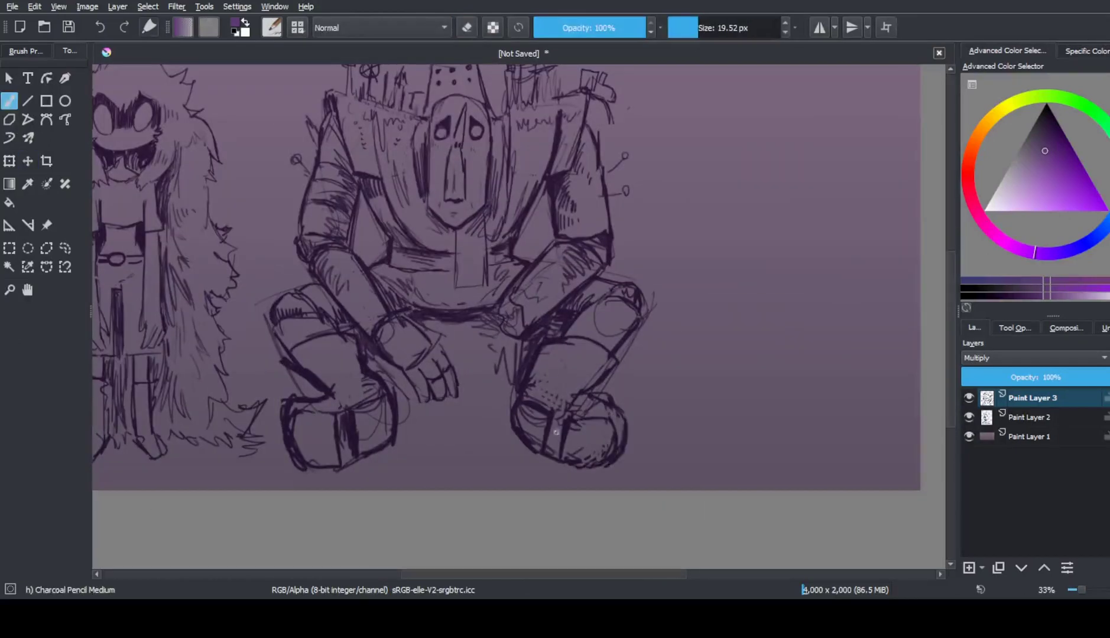
left_click_drag(560, 419, 547, 456)
mouse_move(385, 442)
left_mouse_down()
mouse_move(307, 473)
mouse_move(387, 452)
left_mouse_up()
key("e")
mouse_move(544, 457)
left_mouse_down()
mouse_move(585, 467)
mouse_move(595, 456)
left_mouse_up()
key("e")
left_click_drag(313, 428, 330, 463)
Thicken the outer outlines of both boots and the upper edge of the right boot
key("e")
left_click_drag(287, 407, 304, 463)
key("e")
mouse_move(284, 411)
left_mouse_down()
mouse_move(276, 451)
mouse_move(303, 469)
left_mouse_up()
left_click_drag(628, 430, 620, 454)
mouse_move(576, 413)
left_mouse_down()
mouse_move(617, 397)
mouse_move(618, 385)
left_mouse_up()
key("e")
key("e")
left_click_drag(627, 409, 626, 448)
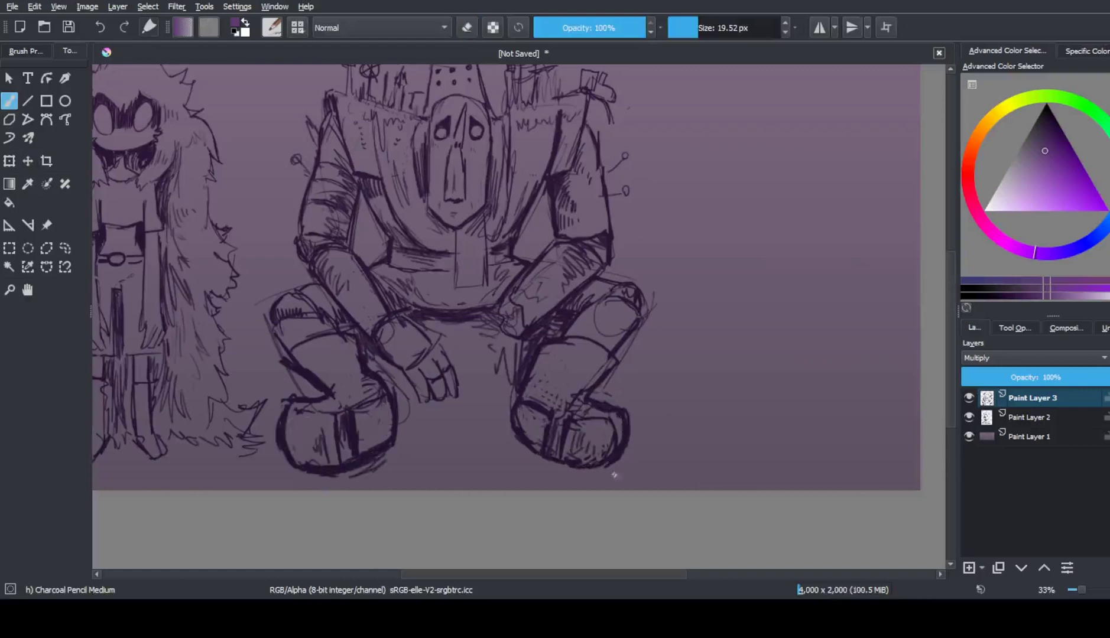
Strengthen the right boot's inner side edge and the left boot's outer side edge
key("e")
key("e")
mouse_move(525, 436)
left_mouse_down()
mouse_move(512, 421)
mouse_move(523, 455)
left_mouse_up()
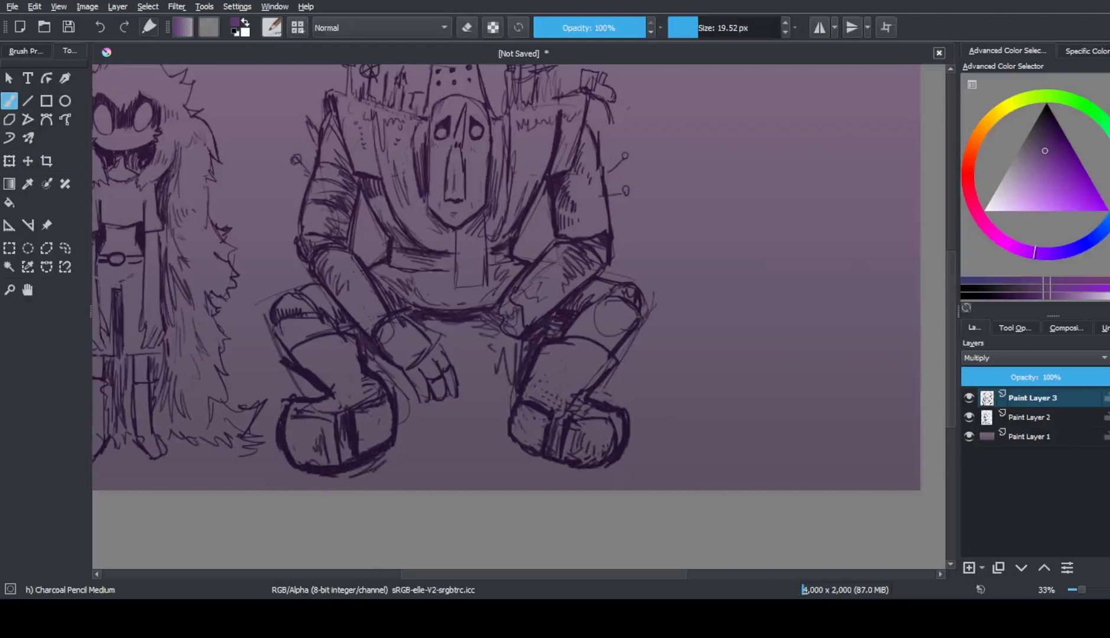
key("e")
key("e")
mouse_move(287, 402)
left_mouse_down()
mouse_move(290, 459)
mouse_move(278, 458)
left_mouse_up()
Reduce the brush size to 6.43 px and add thin spires to the skyline on the figure's left shoulder
scroll(519, 317, "up", 3)
key("plus")
key("plus")
key("bracketleft")
key("bracketleft")
key("bracketleft")
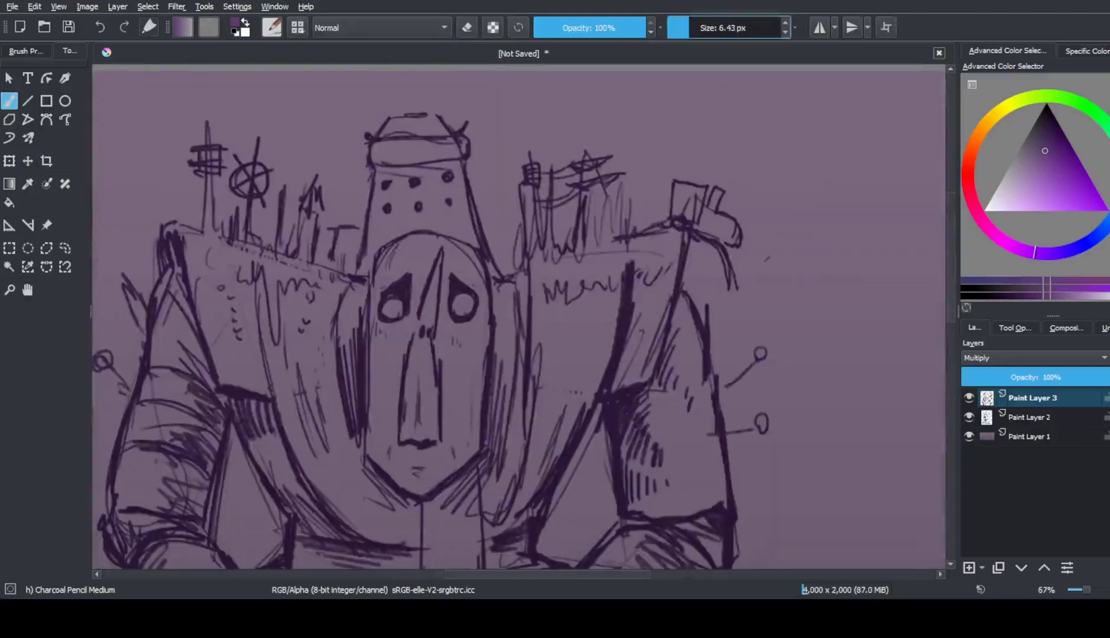
left_click_drag(212, 177, 210, 240)
left_click_drag(201, 213, 177, 237)
left_click_drag(237, 210, 233, 239)
left_click_drag(222, 190, 216, 234)
left_click_drag(307, 214, 297, 247)
left_click_drag(319, 211, 310, 253)
Draw small shaded blocks on both sides of the tower hat and hatch the hat's top
mouse_move(363, 227)
left_mouse_down()
mouse_move(336, 231)
mouse_move(325, 269)
left_mouse_up()
left_click_drag(494, 224, 500, 263)
left_click_drag(362, 237, 338, 243)
left_click_drag(388, 127, 440, 125)
mouse_move(363, 245)
left_mouse_down()
mouse_move(350, 275)
mouse_move(340, 269)
left_mouse_up()
mouse_move(508, 272)
left_mouse_down()
mouse_move(503, 240)
mouse_move(488, 244)
left_mouse_up()
Add spires, boxy carriages and a detailed locomotive shape to the skyline on the right shoulder
mouse_move(535, 195)
left_mouse_down()
mouse_move(524, 251)
mouse_move(531, 229)
left_mouse_up()
mouse_move(586, 243)
left_mouse_down()
mouse_move(620, 188)
mouse_move(634, 234)
left_mouse_up()
left_click_drag(671, 175, 708, 177)
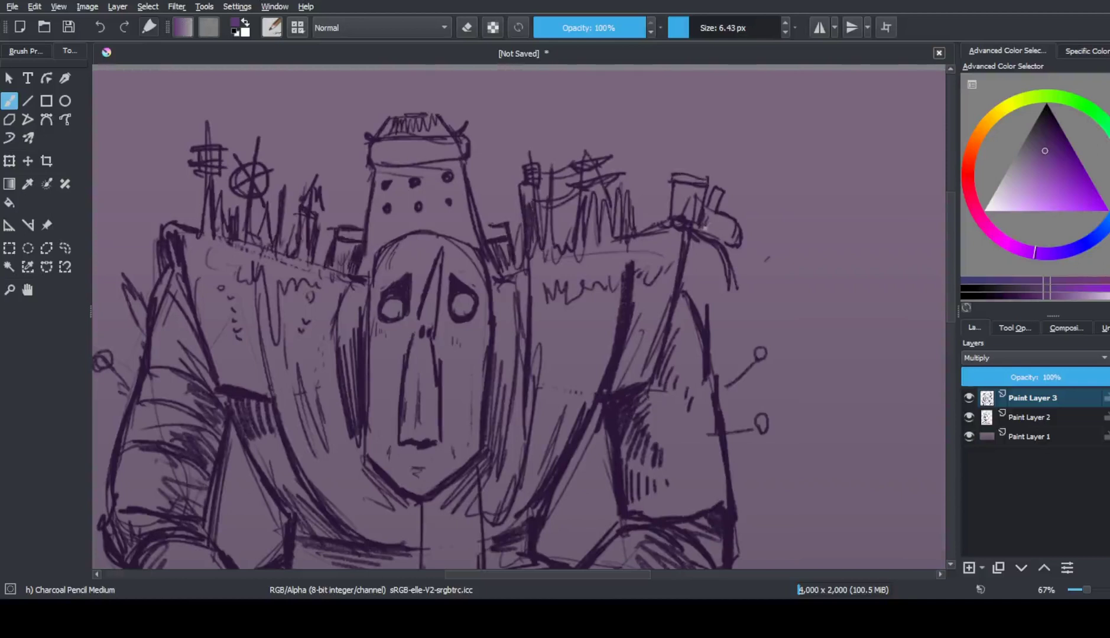
left_click_drag(629, 193, 667, 178)
left_click_drag(664, 182, 666, 221)
left_click_drag(738, 246, 693, 229)
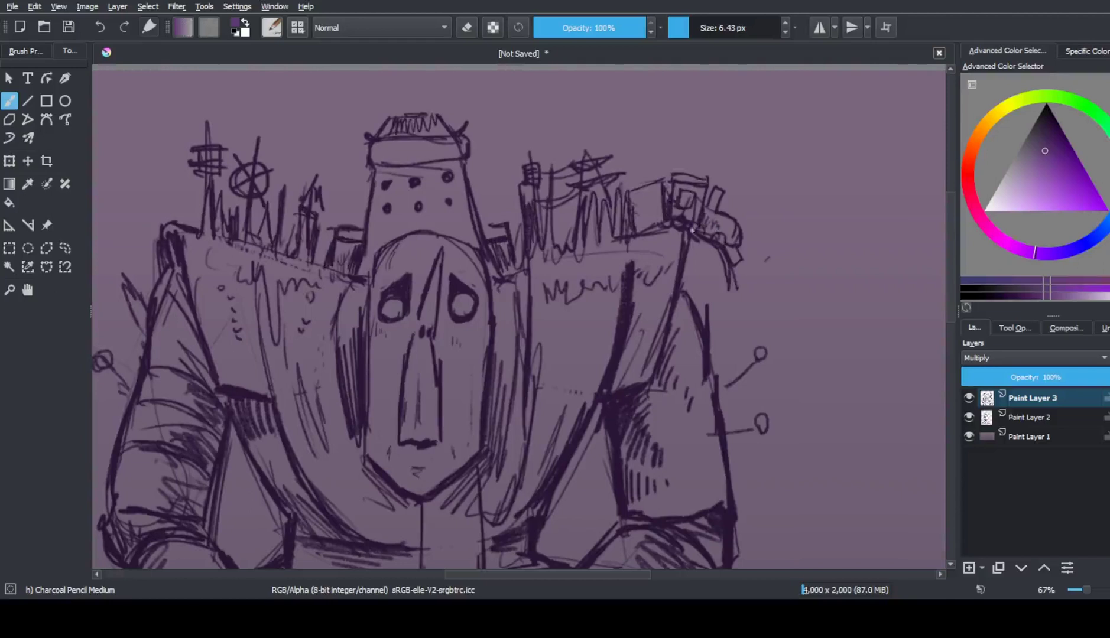
Darken the round-headed pins on the right upper arm and add smaller ones beside them
left_click_drag(754, 360, 718, 392)
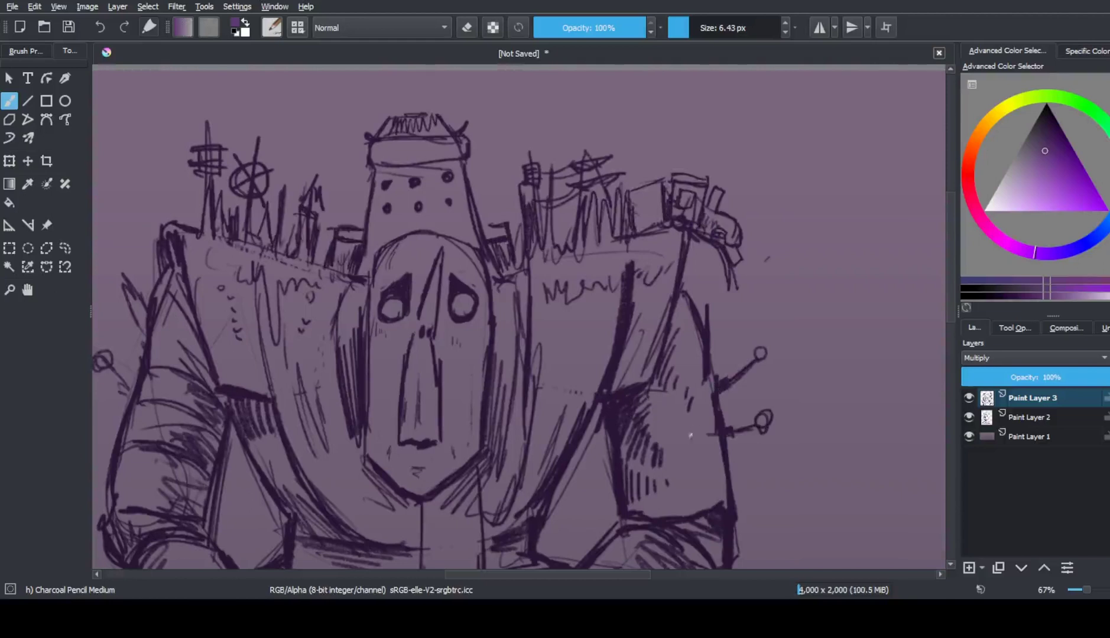
scroll(717, 354, "down", 2)
scroll(717, 355, "down", 2)
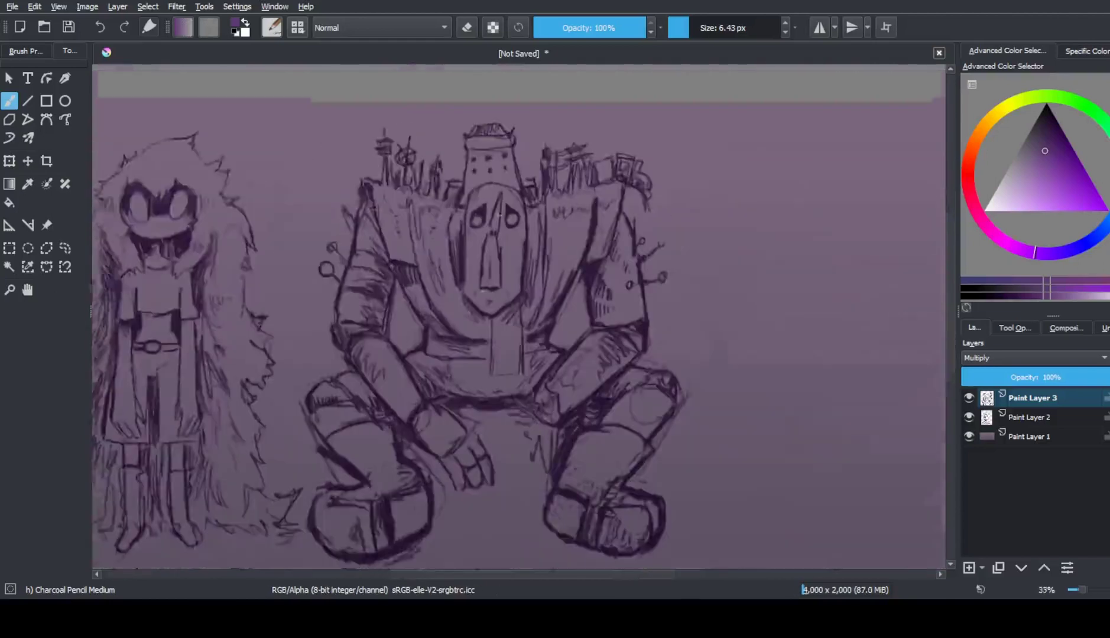
Hatch dark shadows down both sides of the hood's drape, just above its cut edges
scroll(486, 364, "up", 4)
left_click_drag(402, 308, 486, 364)
left_click_drag(344, 101, 354, 221)
mouse_move(338, 157)
left_mouse_down()
mouse_move(315, 210)
mouse_move(294, 206)
left_mouse_up()
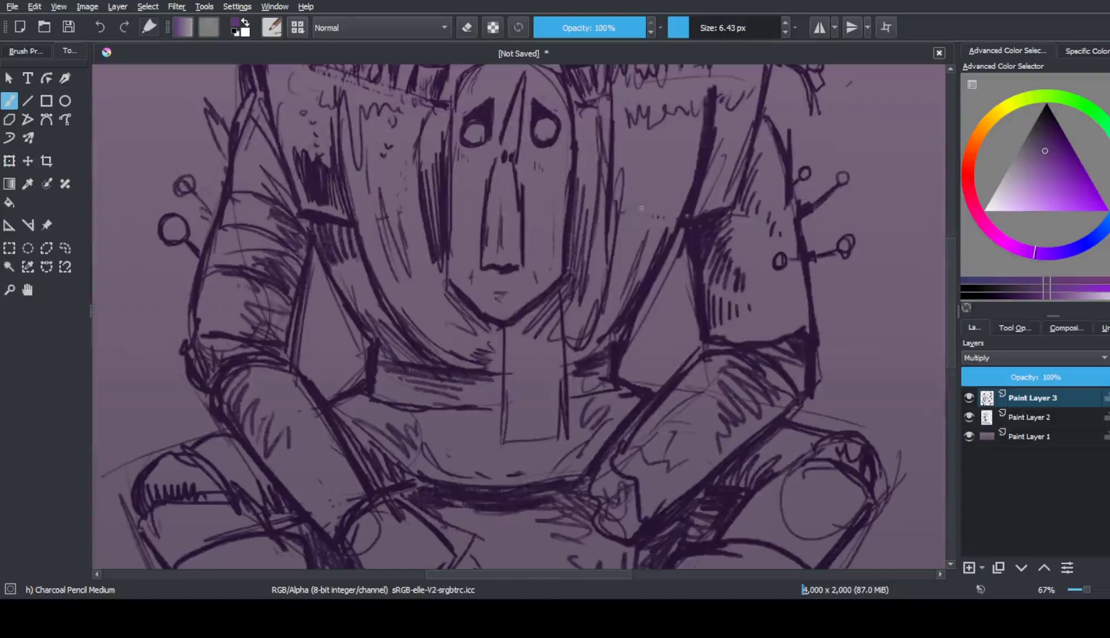
left_click_drag(701, 213, 742, 145)
Hatch the left arm from the shoulder down to the top of the forearm
left_click_drag(258, 162, 276, 136)
left_click_drag(247, 180, 279, 137)
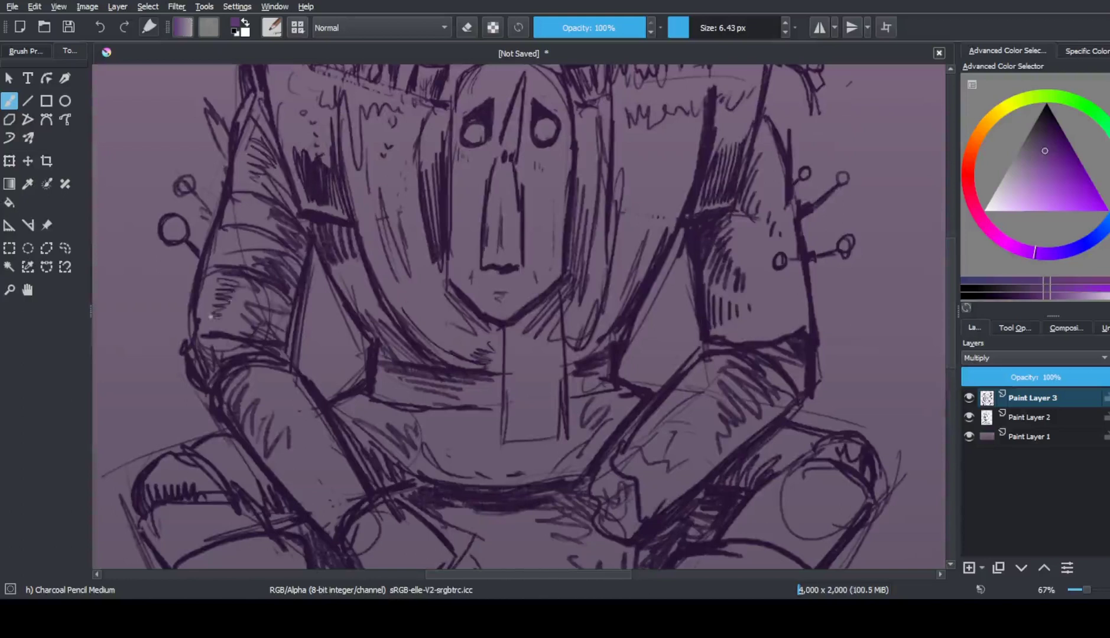
left_click_drag(208, 321, 237, 283)
left_click_drag(269, 422, 296, 382)
Examine the whole composition of both characters, checking it in mirrored view as well
scroll(338, 418, "down", 5)
scroll(508, 286, "up", 3)
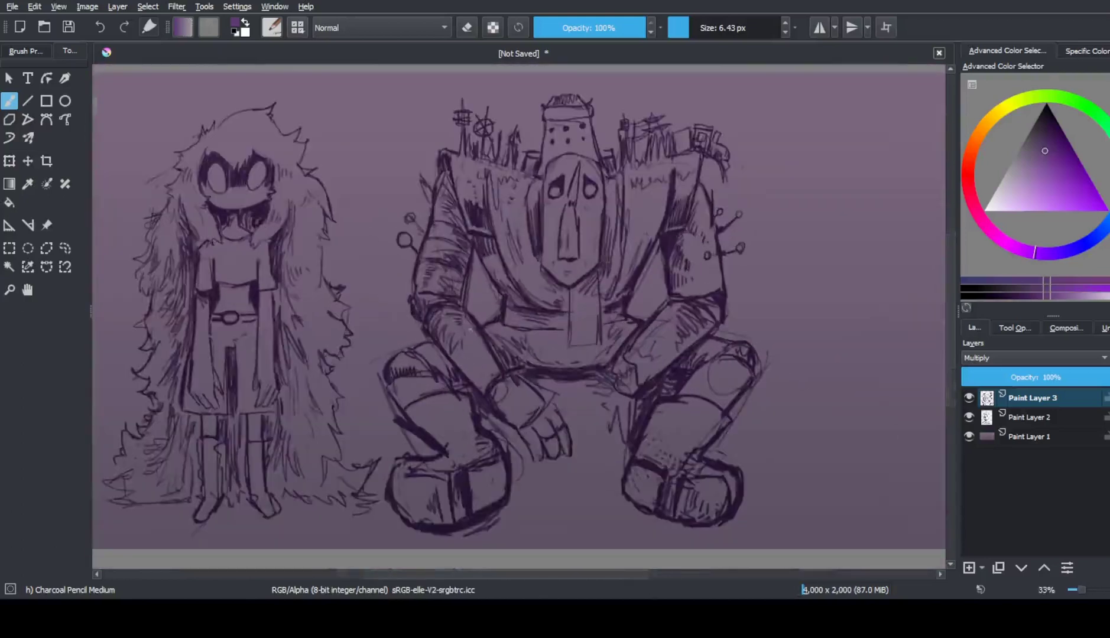
scroll(507, 285, "down", 1)
key("m")
key("m")
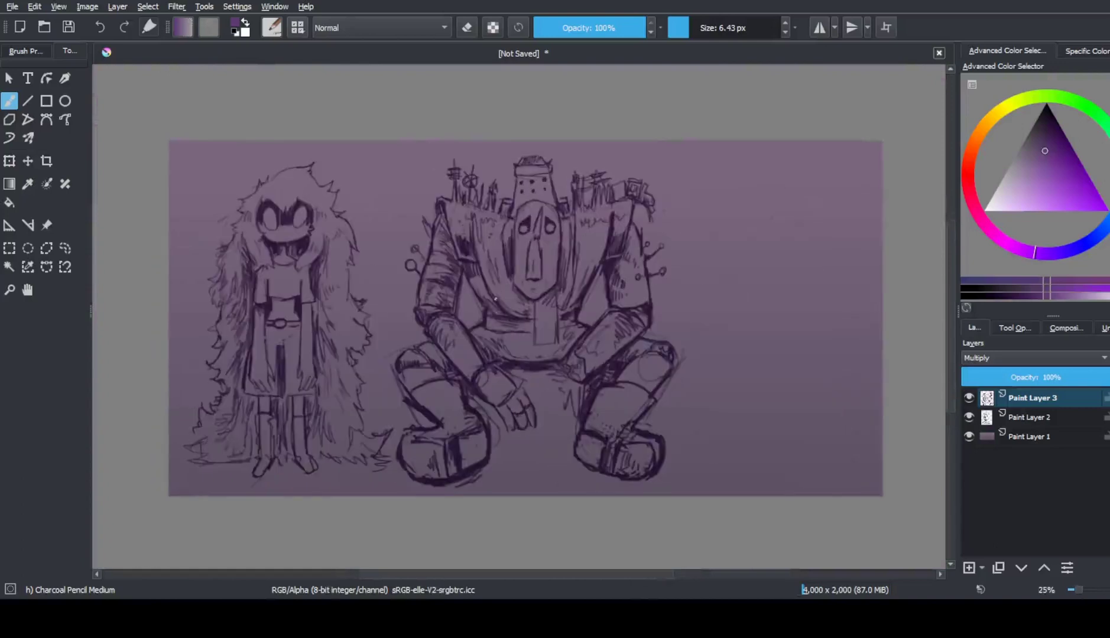
scroll(520, 286, "up", 1)
scroll(101, 266, "down", 1)
Crosshatch the top of the tower hat to darken it and add lines to the band below
scroll(400, 145, "up", 4)
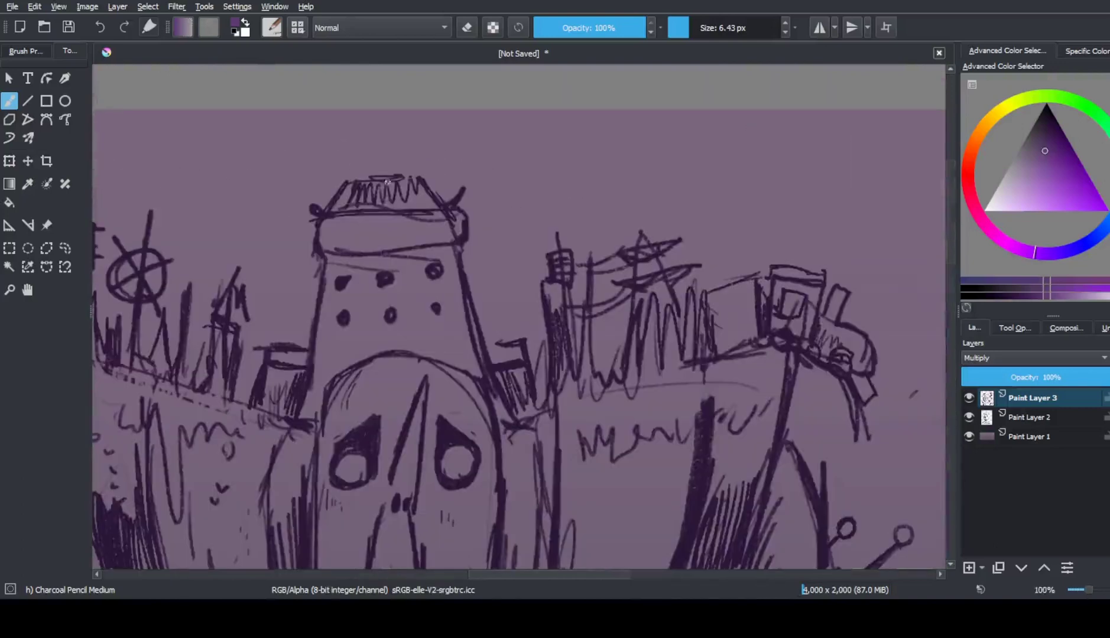
mouse_move(334, 214)
left_mouse_down()
mouse_move(437, 201)
mouse_move(440, 189)
left_mouse_up()
left_click_drag(369, 195, 423, 180)
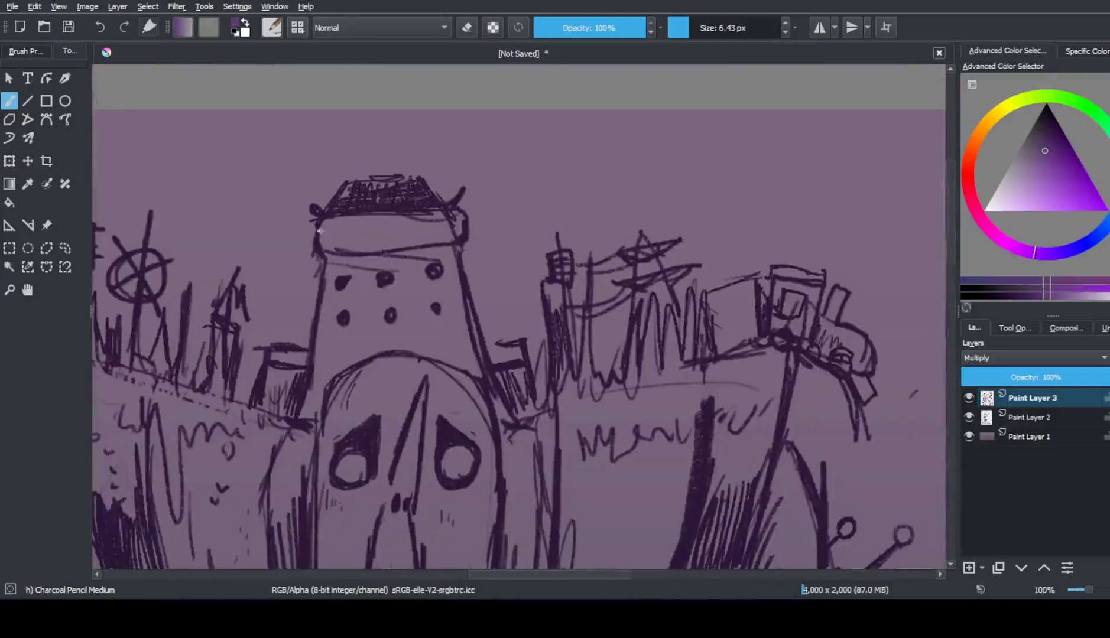
left_click_drag(354, 251, 455, 249)
scroll(413, 248, "down", 5)
Hatch the knuckles and fingers of the hooded figure's hanging hand
scroll(384, 378, "up", 4)
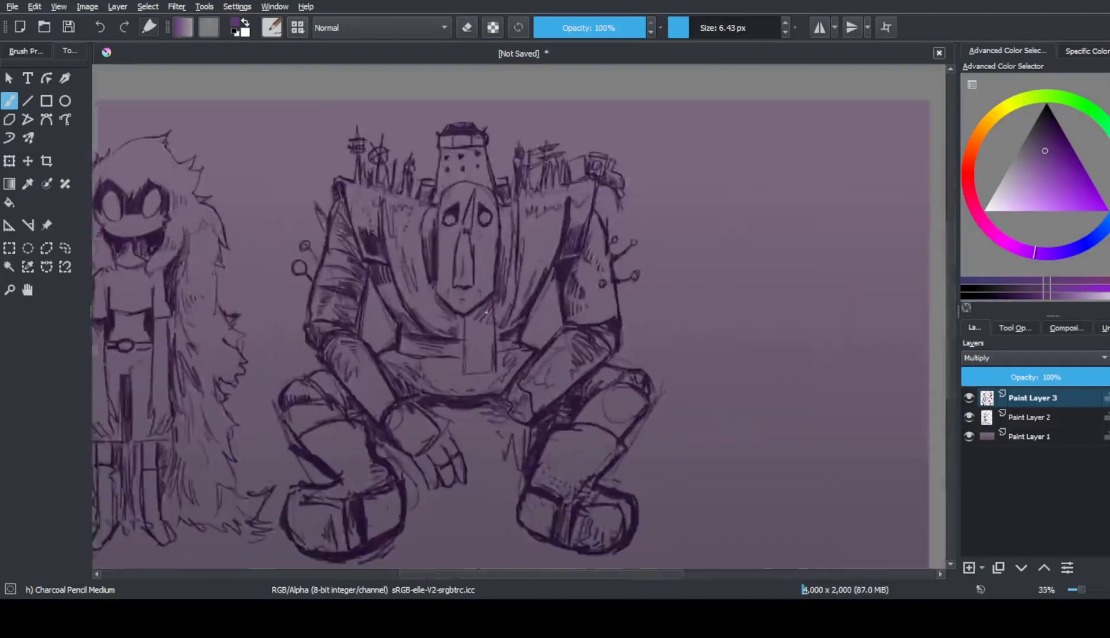
left_click_drag(435, 389, 450, 419)
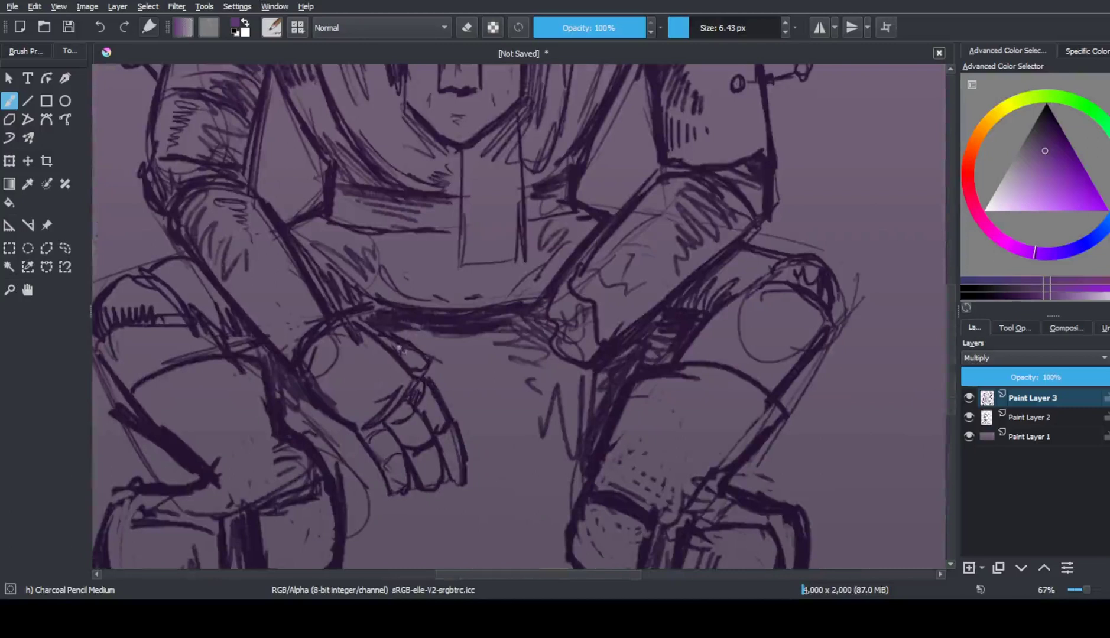
left_click_drag(421, 391, 432, 415)
scroll(381, 442, "down", 4)
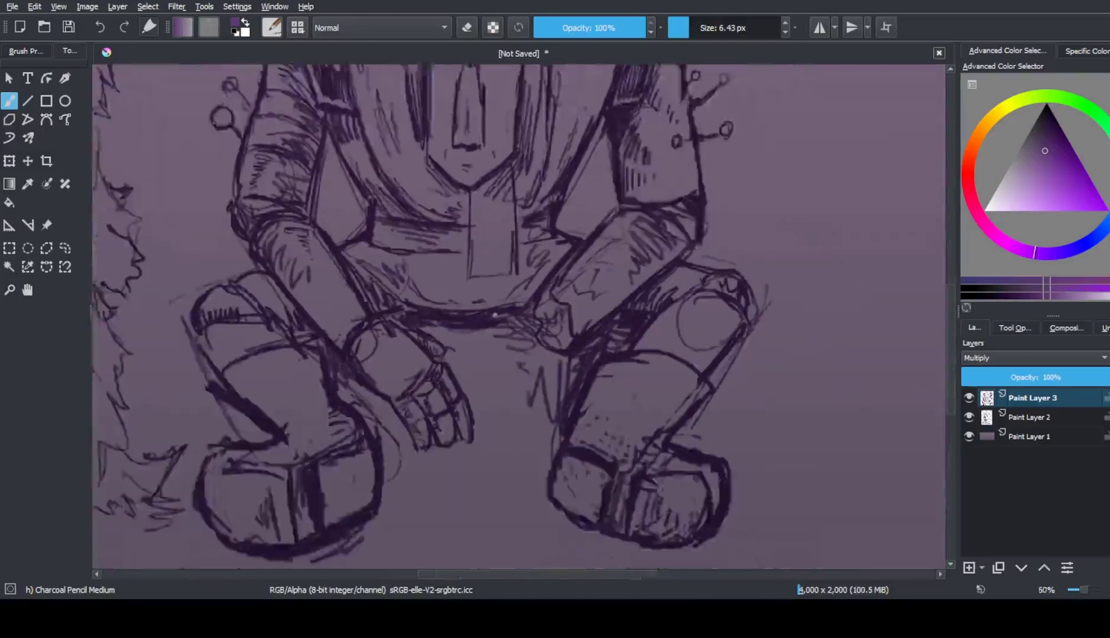
Add a new paint layer and sketch an open slanted four-sided frame in the empty space beside the hooded figure
scroll(525, 342, "up", 1)
scroll(525, 342, "up", 2)
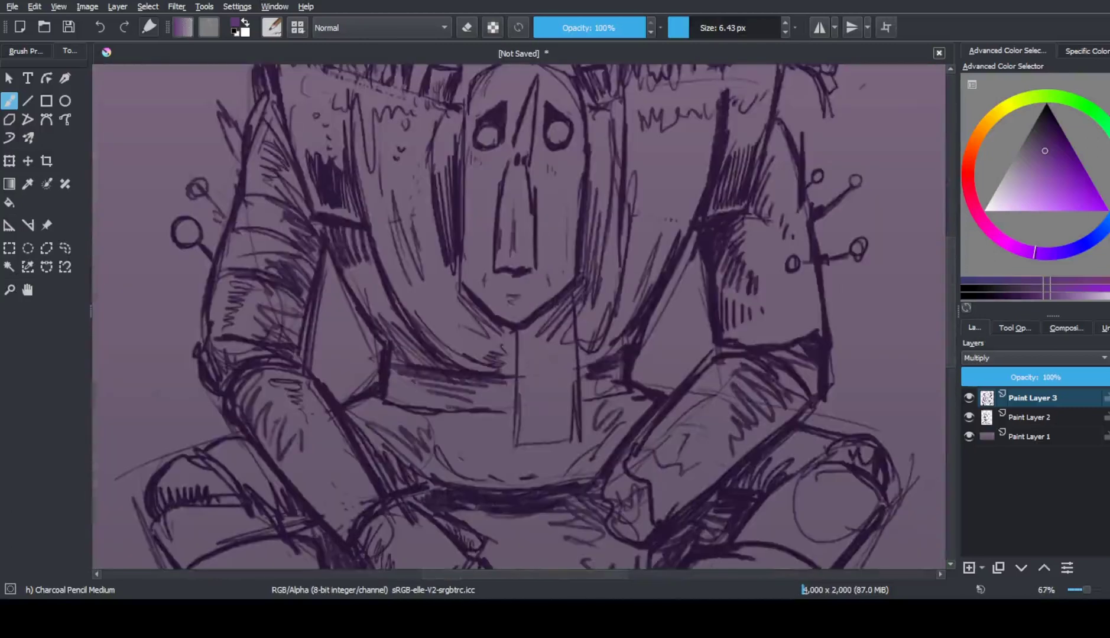
scroll(525, 342, "down", 1)
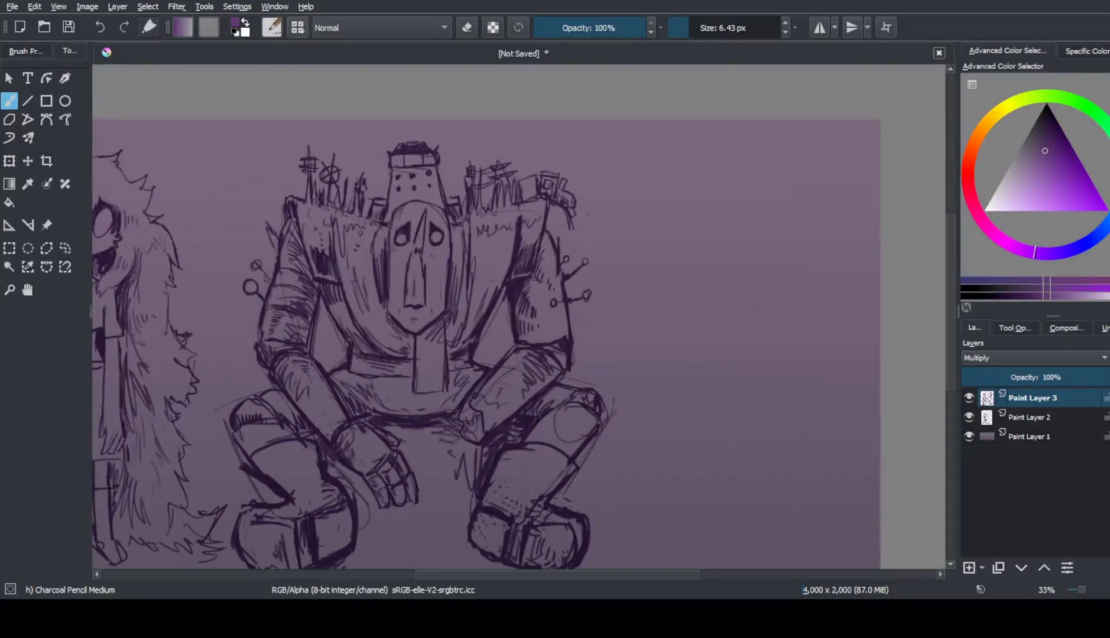
scroll(449, 273, "down", 2)
scroll(650, 284, "up", 2)
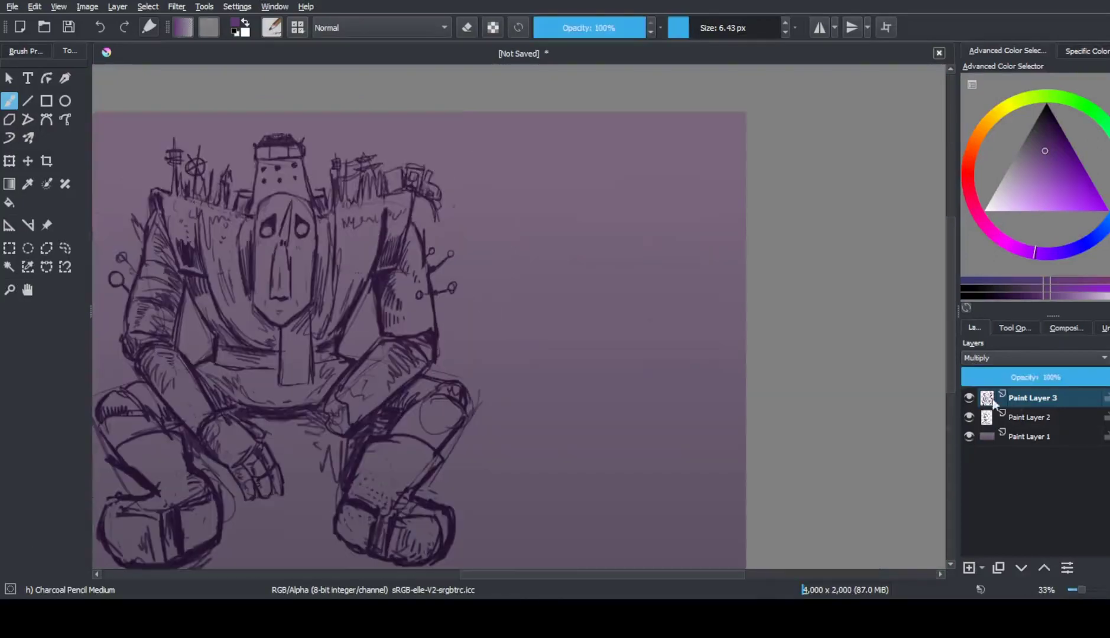
key("Insert")
left_click_drag(531, 164, 511, 247)
left_click_drag(554, 165, 638, 173)
left_click_drag(638, 183, 621, 227)
left_click_drag(510, 246, 555, 247)
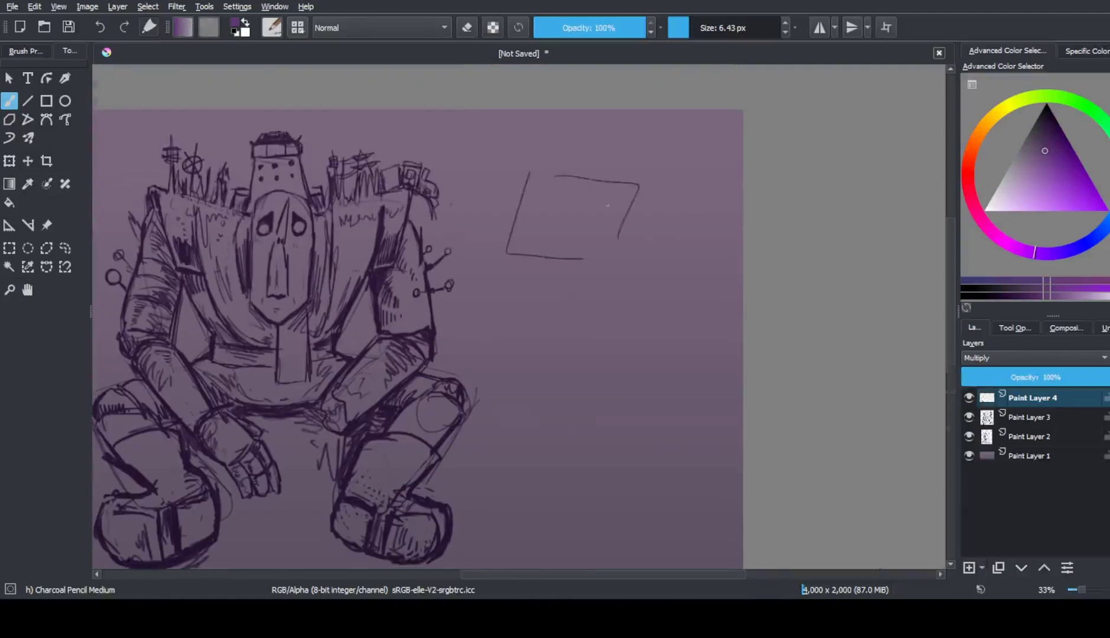
Double the frame's side and base lines into an L-shaped bar and add a diagonal bar beneath it
key("m")
left_click_drag(535, 194, 584, 177)
key("b")
scroll(680, 139, "up", 2)
mouse_move(475, 161)
left_mouse_down()
mouse_move(453, 289)
mouse_move(623, 300)
left_mouse_up()
left_click_drag(578, 336, 530, 396)
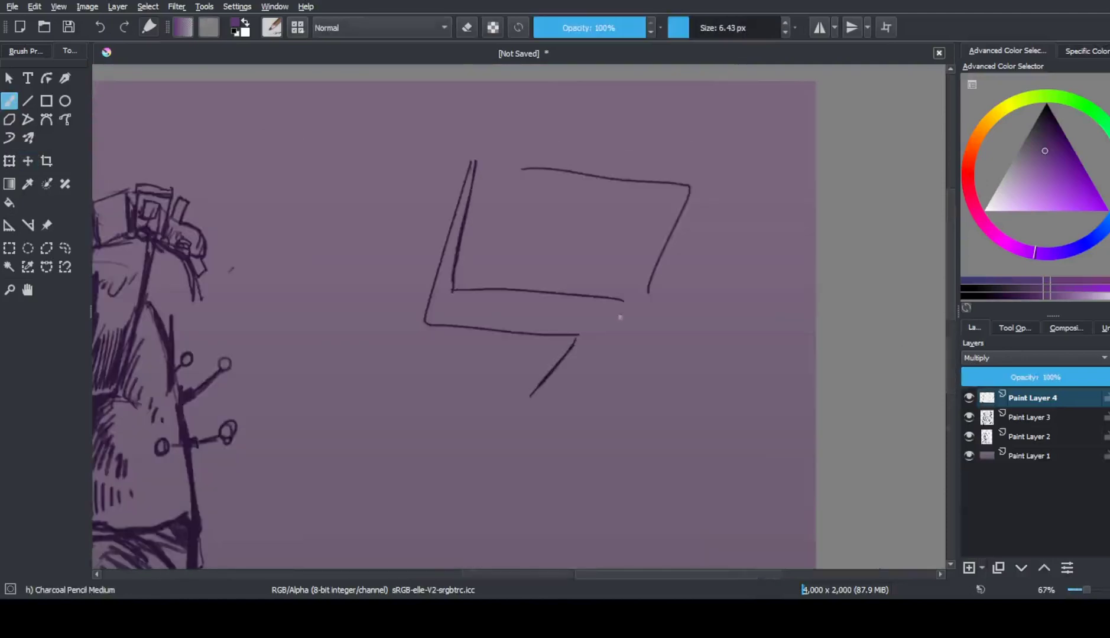
left_click_drag(621, 316, 555, 413)
Draw the frame's inner top and side edges and a vertical post inside it
left_click_drag(652, 204, 644, 293)
left_click_drag(511, 194, 646, 206)
mouse_move(571, 205)
left_mouse_down()
mouse_move(645, 207)
mouse_move(644, 296)
left_mouse_up()
left_click_drag(489, 187, 496, 283)
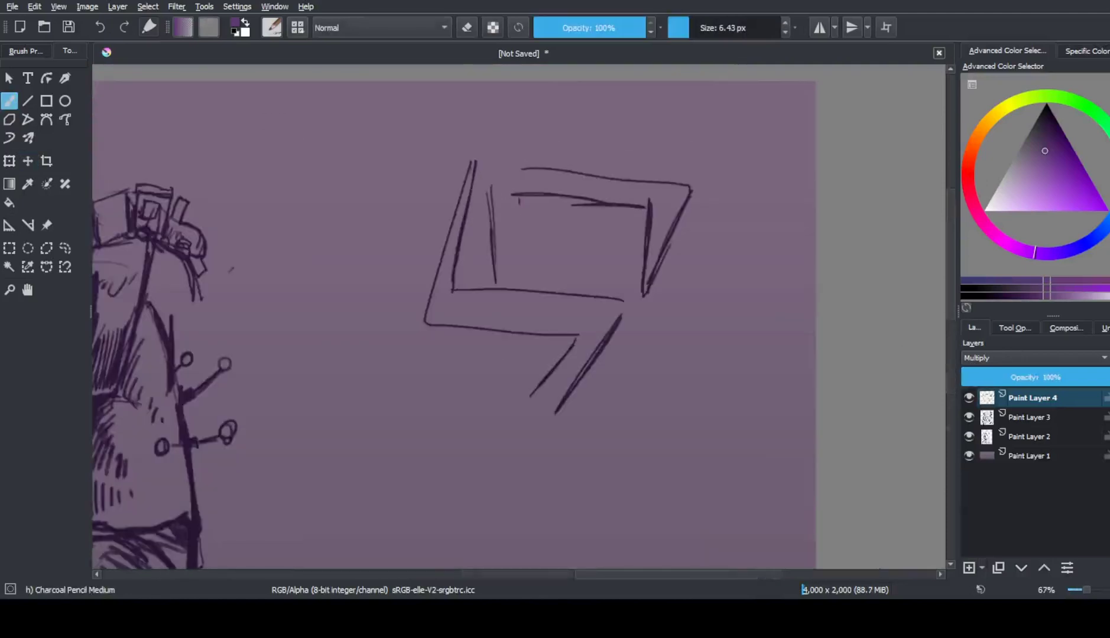
left_click_drag(518, 199, 521, 279)
Continue the vertical post below the base bar and close the frame's upper corner
left_click_drag(494, 336, 502, 392)
left_click_drag(525, 338, 530, 392)
left_click_drag(522, 169, 495, 231)
left_click_drag(496, 340, 506, 408)
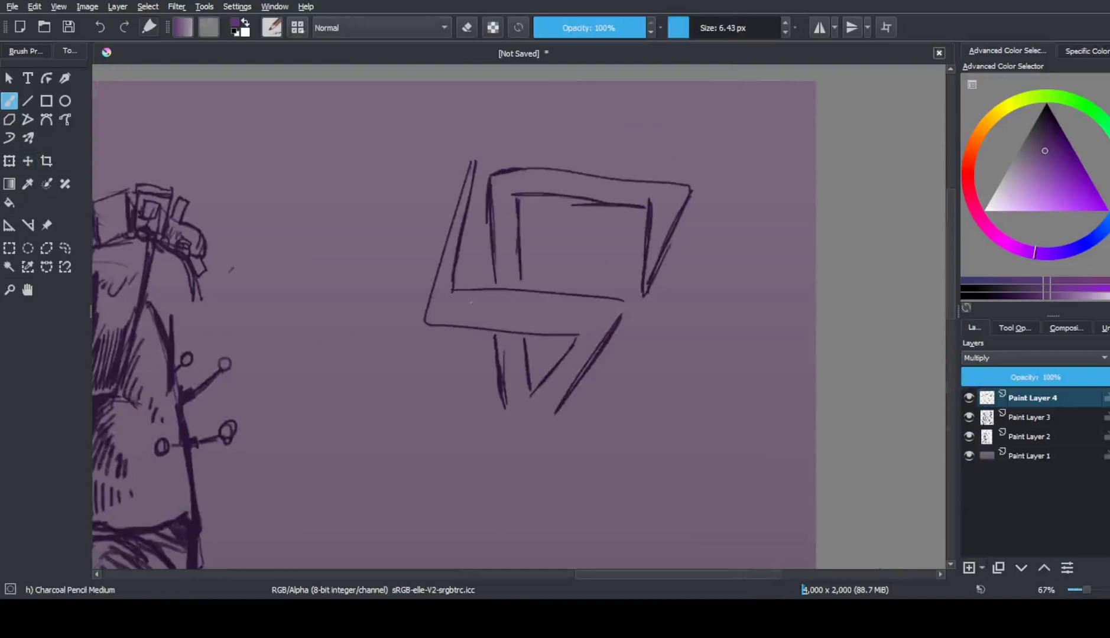
Redraw the base bar's upper edge, extend the post down to it and erase the overlapping lines
left_click_drag(453, 296, 627, 301)
left_click_drag(521, 255, 524, 338)
mouse_move(492, 275)
left_mouse_down()
mouse_move(495, 336)
mouse_move(492, 309)
left_mouse_up()
mouse_move(476, 297)
left_mouse_down()
mouse_move(538, 299)
mouse_move(493, 327)
left_mouse_up()
key("e")
left_click_drag(522, 296, 524, 325)
key("e")
left_click_drag(542, 138, 544, 140)
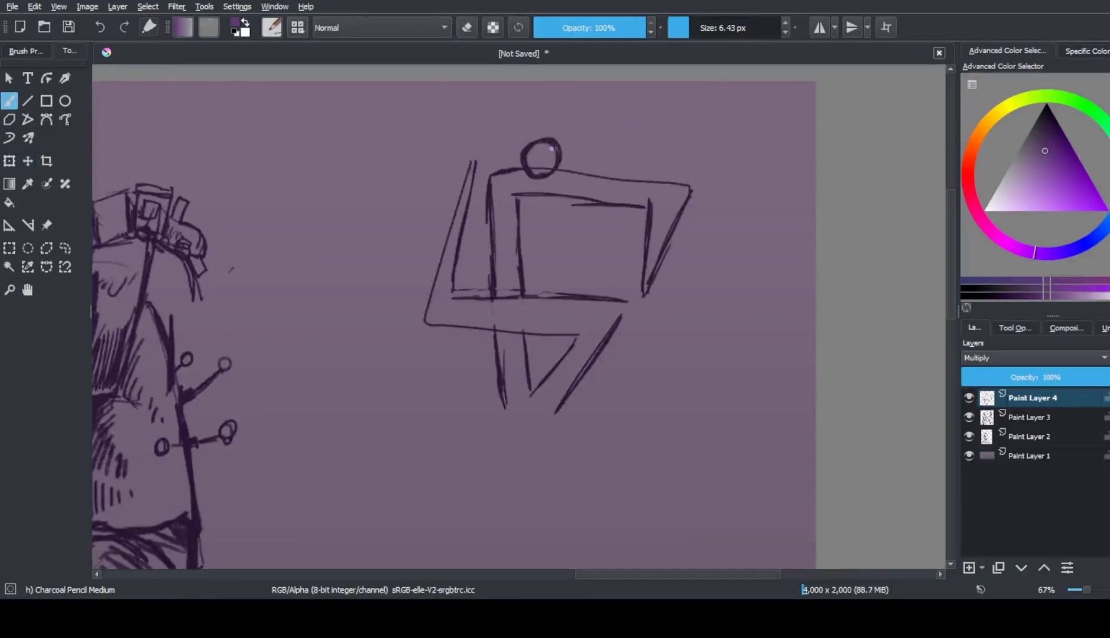
key("ctrl+z")
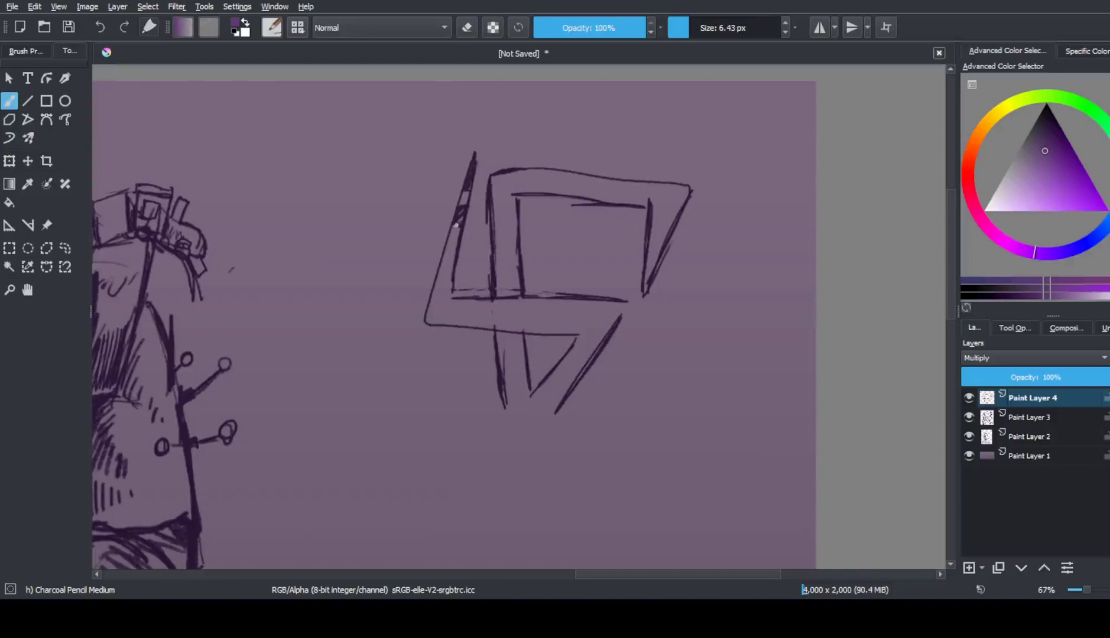
Fill hatched bands along the L-shaped bar, the diagonal bar and the lower end of the post
left_click_drag(432, 320, 449, 287)
mouse_move(498, 331)
left_mouse_down()
mouse_move(527, 298)
mouse_move(591, 304)
left_mouse_up()
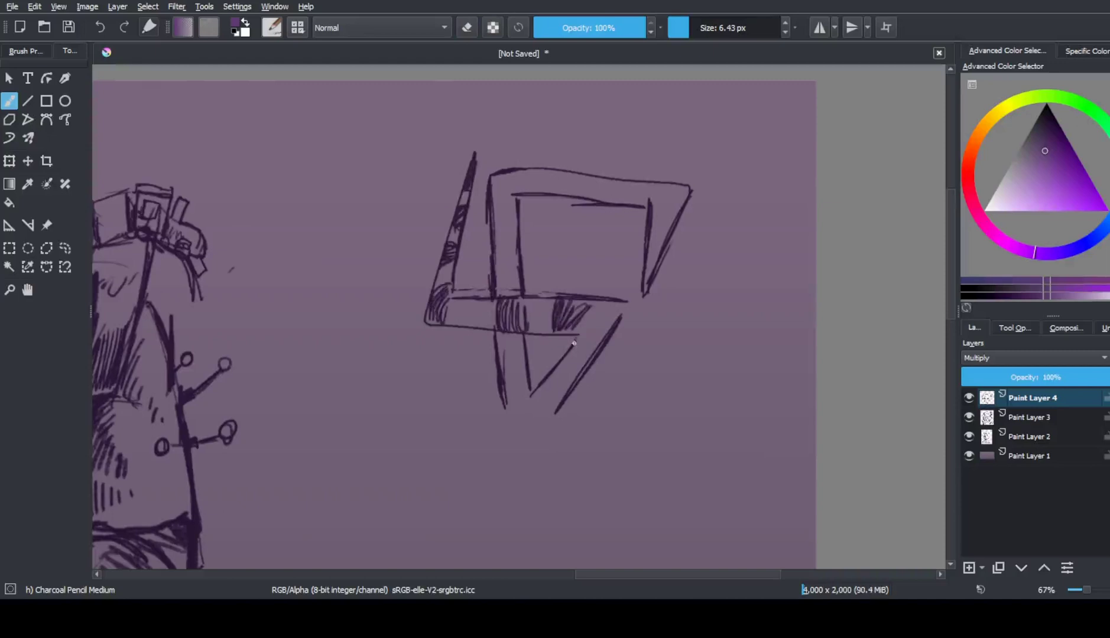
left_click_drag(570, 374, 593, 342)
mouse_move(499, 354)
left_mouse_down()
mouse_move(523, 342)
mouse_move(521, 352)
left_mouse_up()
Add hatched bands to the upper post, the top bar and the slanted side corner of the frame head
mouse_move(494, 250)
left_mouse_down()
mouse_move(519, 233)
mouse_move(519, 246)
left_mouse_up()
mouse_move(495, 193)
left_mouse_down()
mouse_move(527, 174)
mouse_move(577, 173)
left_mouse_up()
left_click_drag(574, 195, 595, 175)
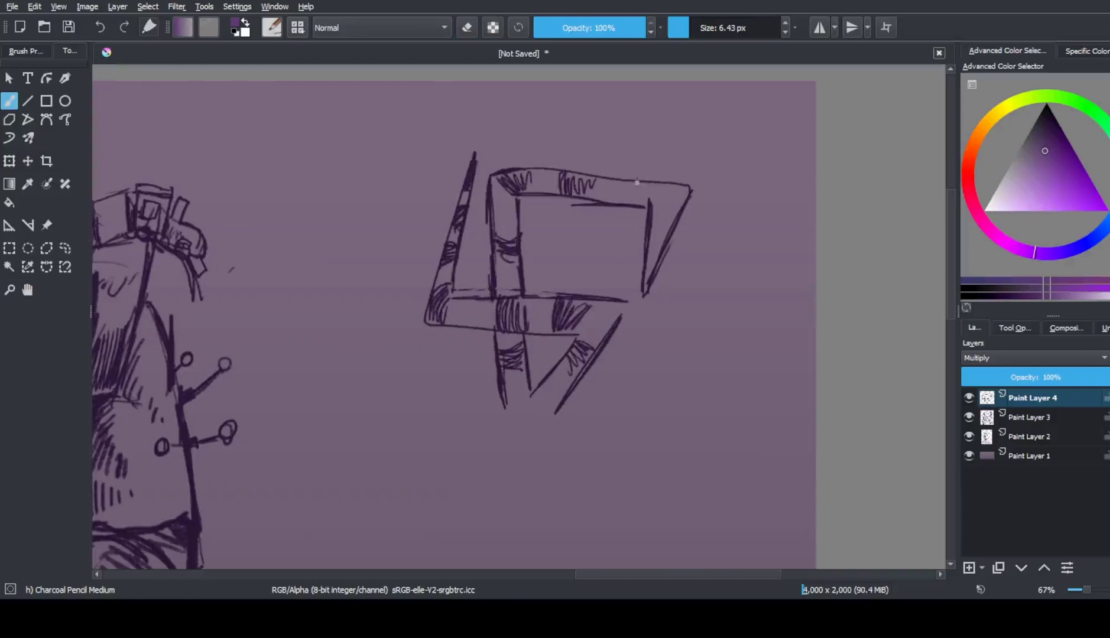
left_click_drag(634, 213, 678, 182)
left_click_drag(653, 230, 678, 192)
Sketch a neck, sloping shoulders and a torso side line beneath the frame-shaped head
scroll(441, 272, "down", 3)
scroll(442, 271, "up", 2)
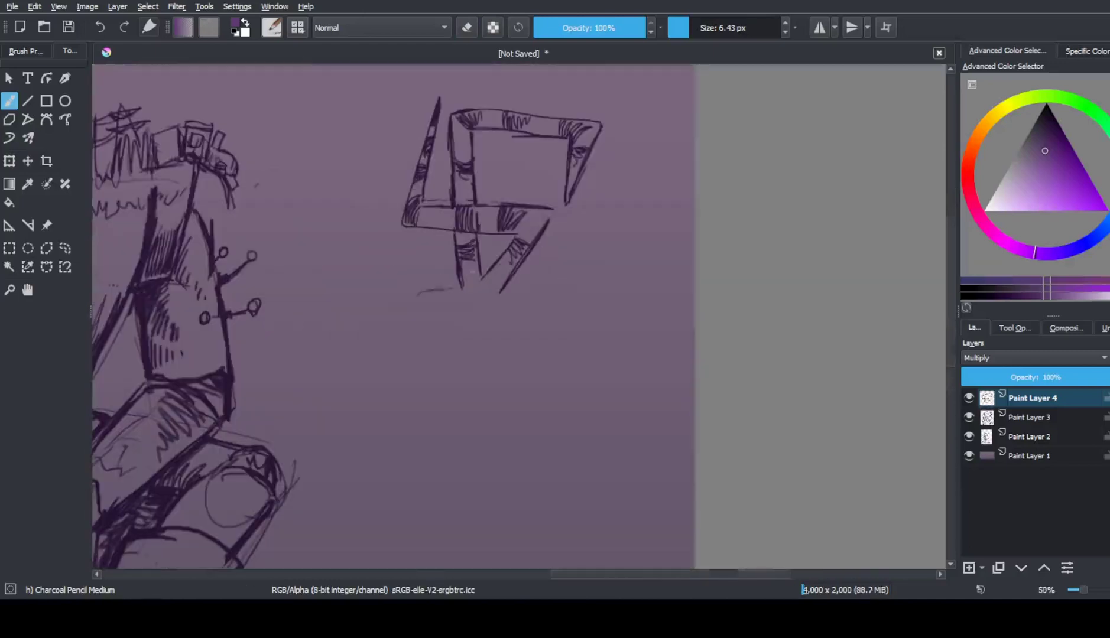
left_click_drag(407, 341, 461, 315)
left_click_drag(503, 296, 509, 322)
left_click_drag(597, 355, 515, 366)
key("ctrl+z")
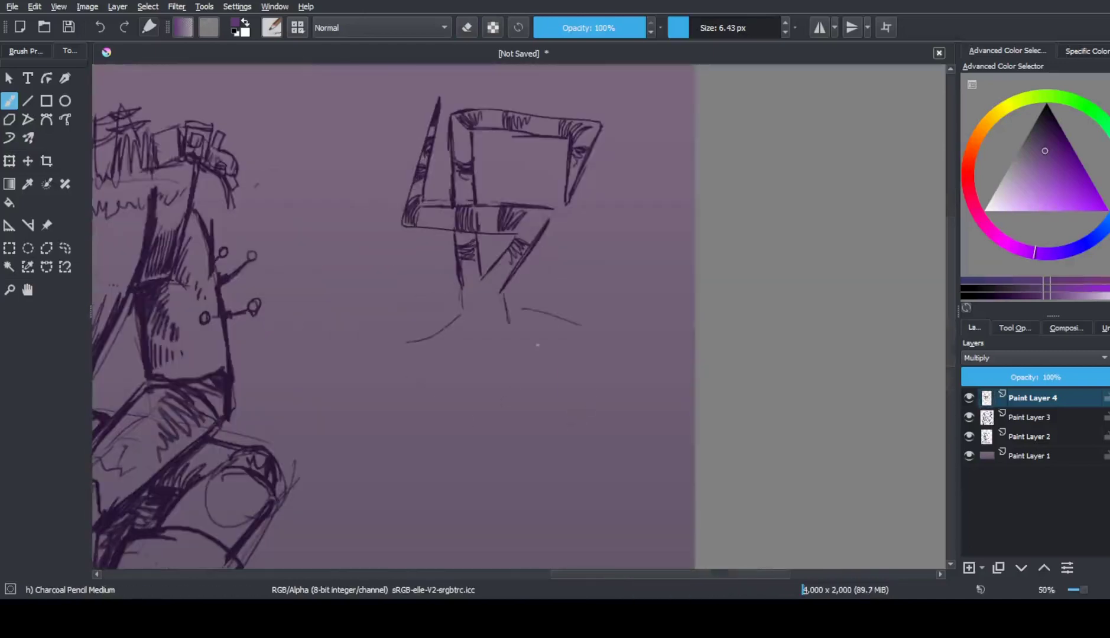
mouse_move(515, 316)
left_mouse_down()
mouse_move(556, 328)
mouse_move(542, 415)
left_mouse_up()
left_click_drag(489, 353, 494, 356)
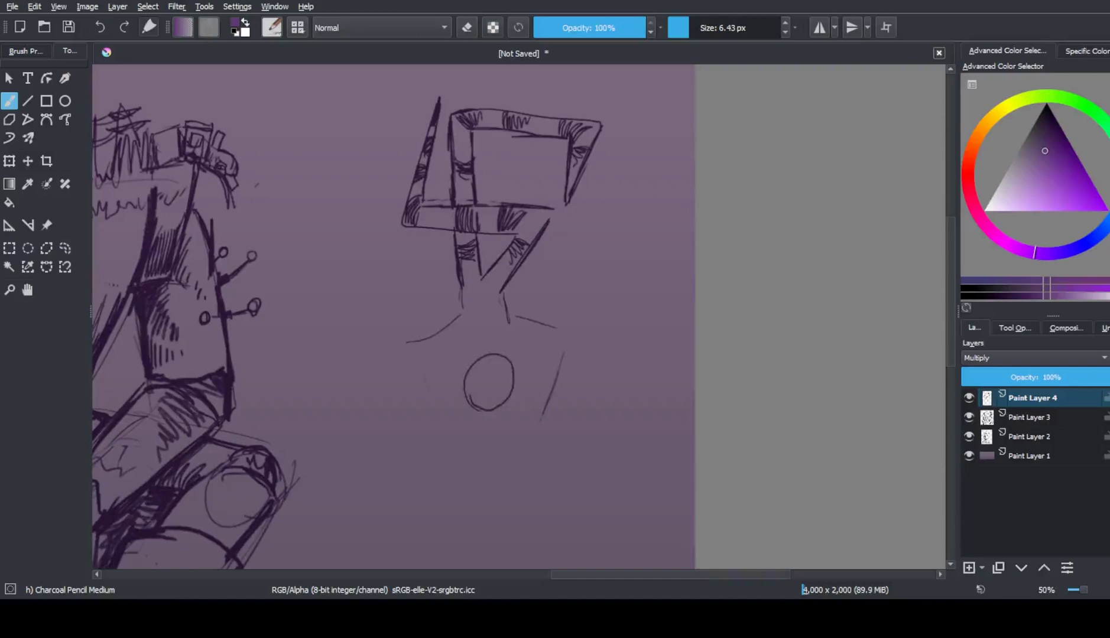
key("ctrl+z")
left_click_drag(461, 289, 461, 314)
Scale down the whole frame-headed figure sketch
scroll(804, 263, "down", 3)
scroll(792, 260, "up", 2)
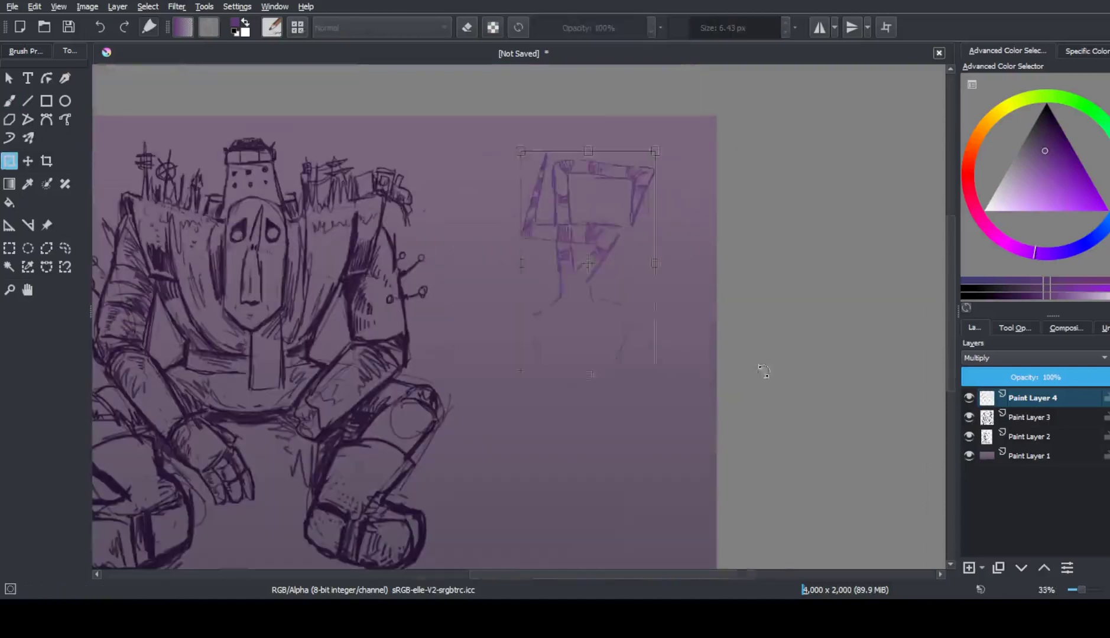
scroll(620, 218, "up", 1)
Draw a wide pointed collar around the neck, with its edges meeting in a V on the chest
mouse_move(500, 210)
left_mouse_down()
mouse_move(455, 223)
mouse_move(501, 279)
left_mouse_up()
left_click_drag(580, 226, 645, 225)
left_click_drag(644, 227, 584, 268)
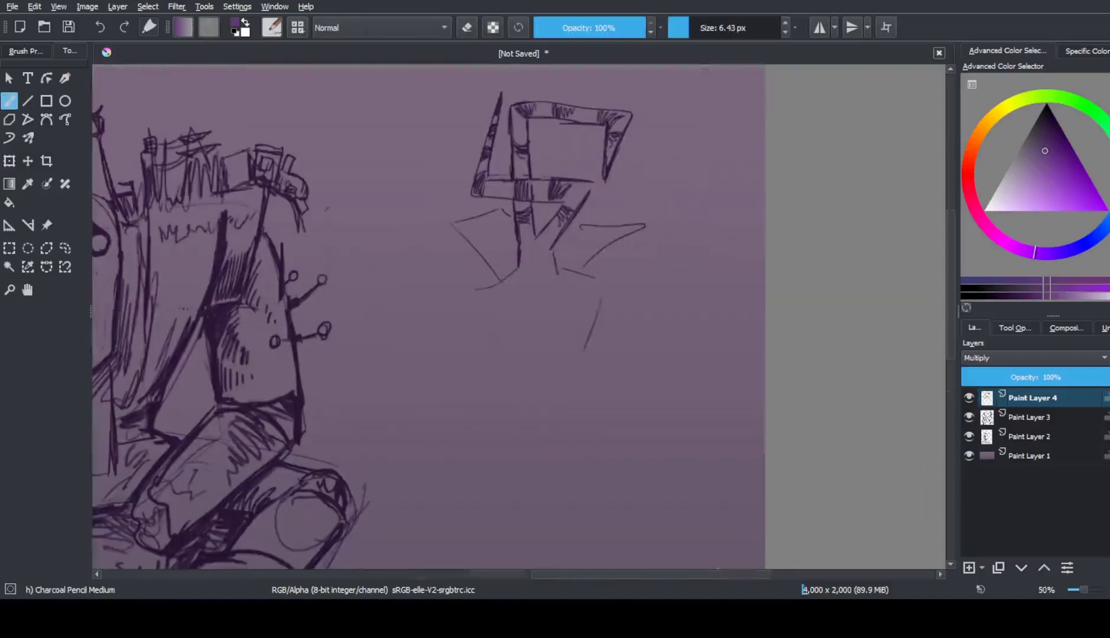
left_click_drag(470, 233, 503, 232)
left_click_drag(498, 236, 533, 308)
left_click_drag(619, 237, 541, 311)
Sketch the shoulder lines, narrow waist, hips and centre line of the frame-headed figure's torso beneath the collar
left_click_drag(464, 290, 501, 279)
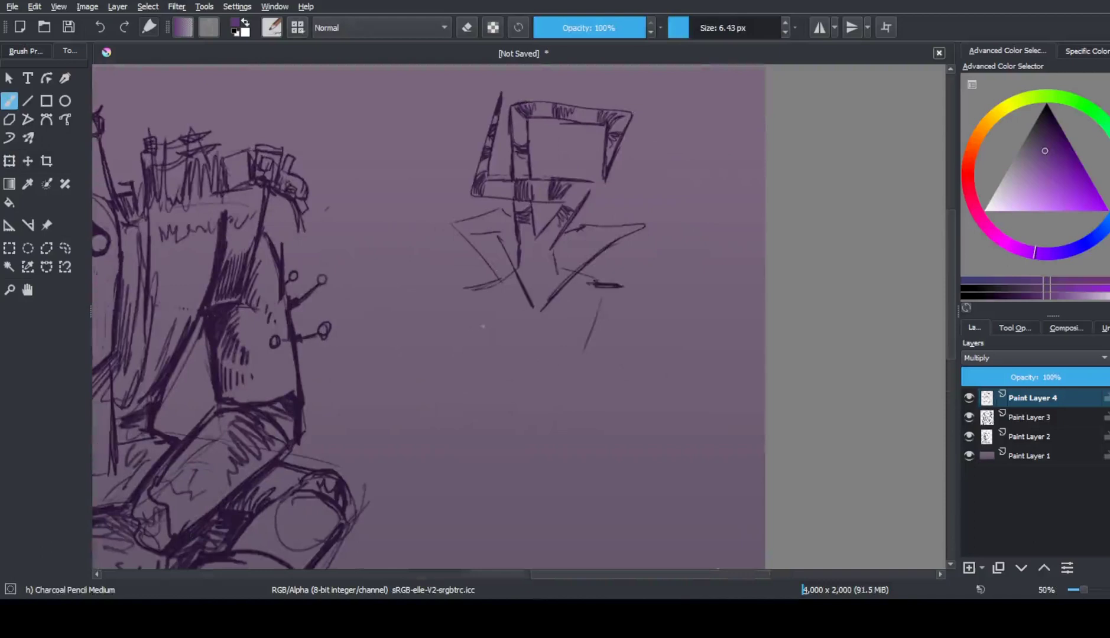
left_click_drag(577, 347, 570, 379)
left_click_drag(545, 313, 580, 500)
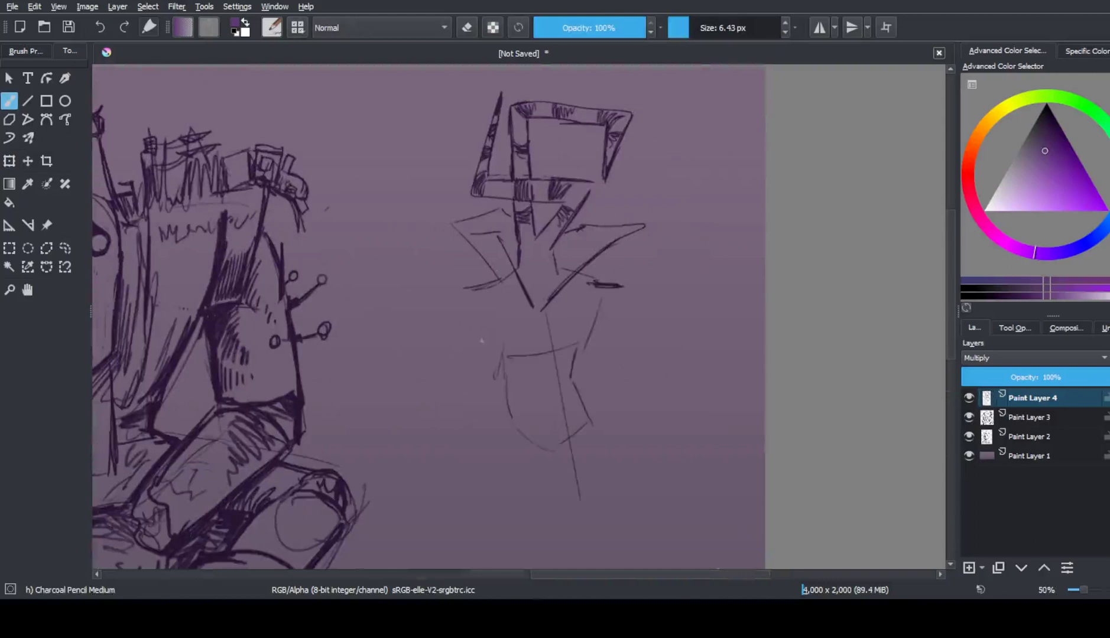
Rough in two long, loose sleeves that hang from the shoulders and widen toward the cuffs
left_click_drag(460, 297, 417, 480)
left_click_drag(475, 344, 478, 528)
left_click_drag(619, 298, 628, 319)
left_click_drag(609, 342, 648, 486)
left_click_drag(664, 476, 693, 490)
Strengthen both sides of the torso from the armpits down to the waist with darker strokes
mouse_move(950, 278)
left_mouse_down()
mouse_move(950, 260)
mouse_move(950, 296)
left_mouse_up()
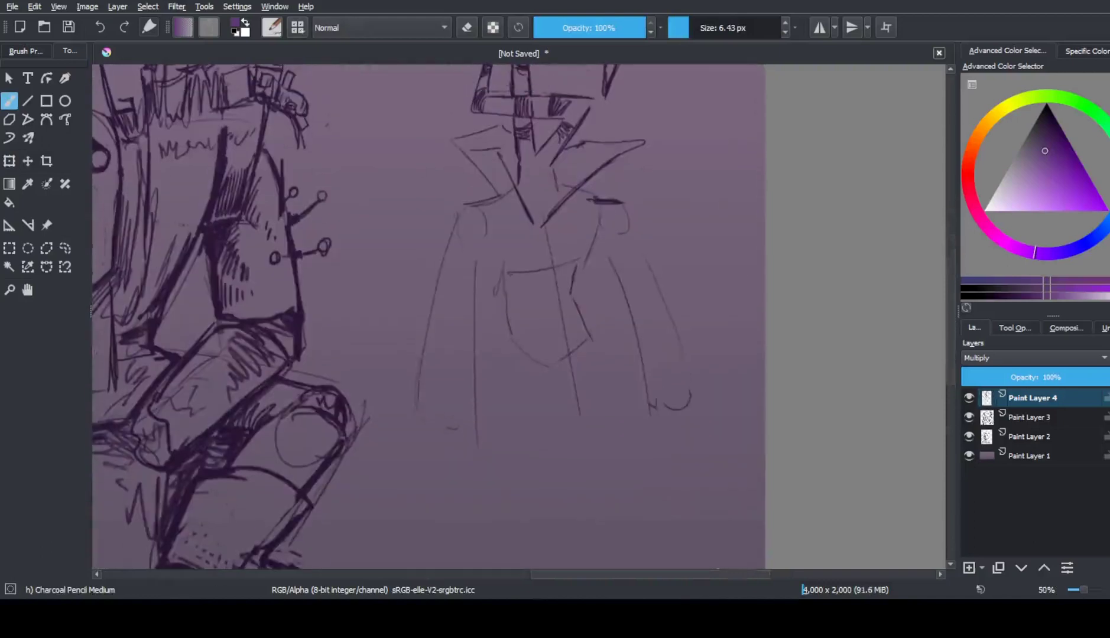
left_click_drag(479, 235, 502, 277)
left_click_drag(596, 228, 591, 245)
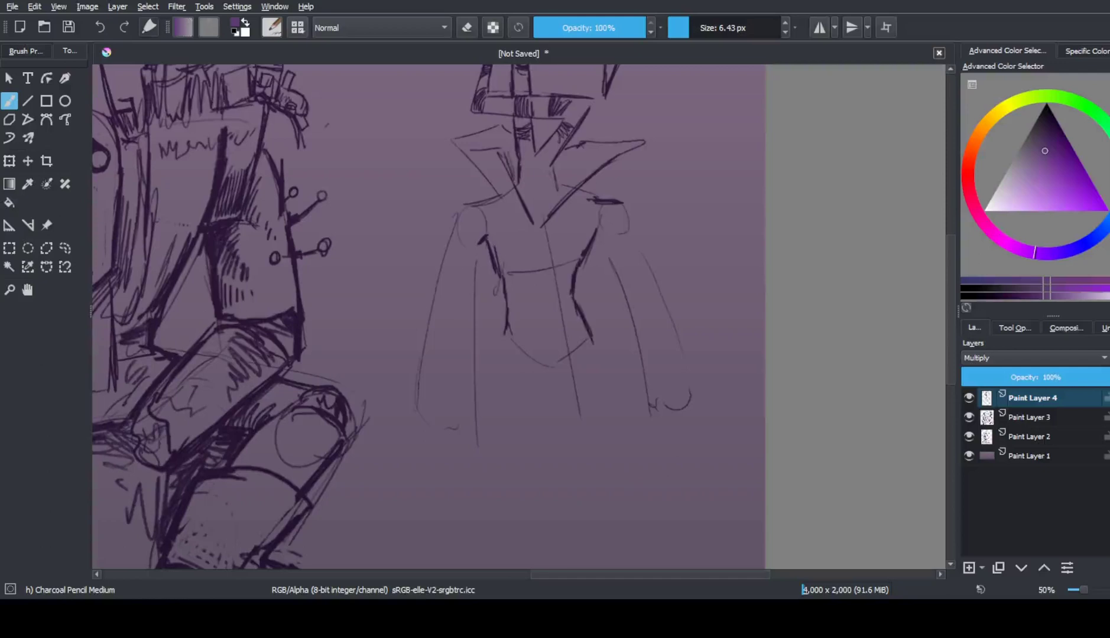
Hatch the inner areas of both collar wings and darken the collar's outer edge
left_click_drag(508, 151, 517, 185)
mouse_move(556, 184)
left_mouse_down()
mouse_move(571, 152)
mouse_move(591, 150)
left_mouse_up()
left_click_drag(572, 185, 607, 152)
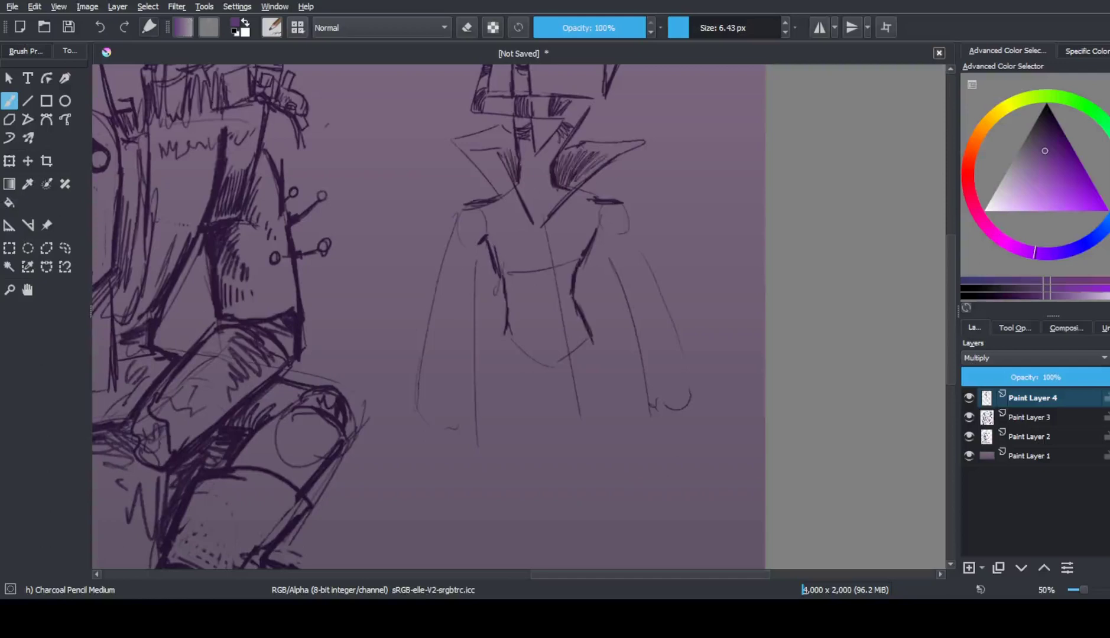
left_click_drag(451, 140, 497, 196)
Darken the inner and outer edges of the sleeves running down from the armpits and shoulder
left_click_drag(486, 242, 473, 306)
left_click_drag(595, 233, 607, 241)
left_click_drag(602, 240, 642, 377)
left_click_drag(629, 214, 691, 381)
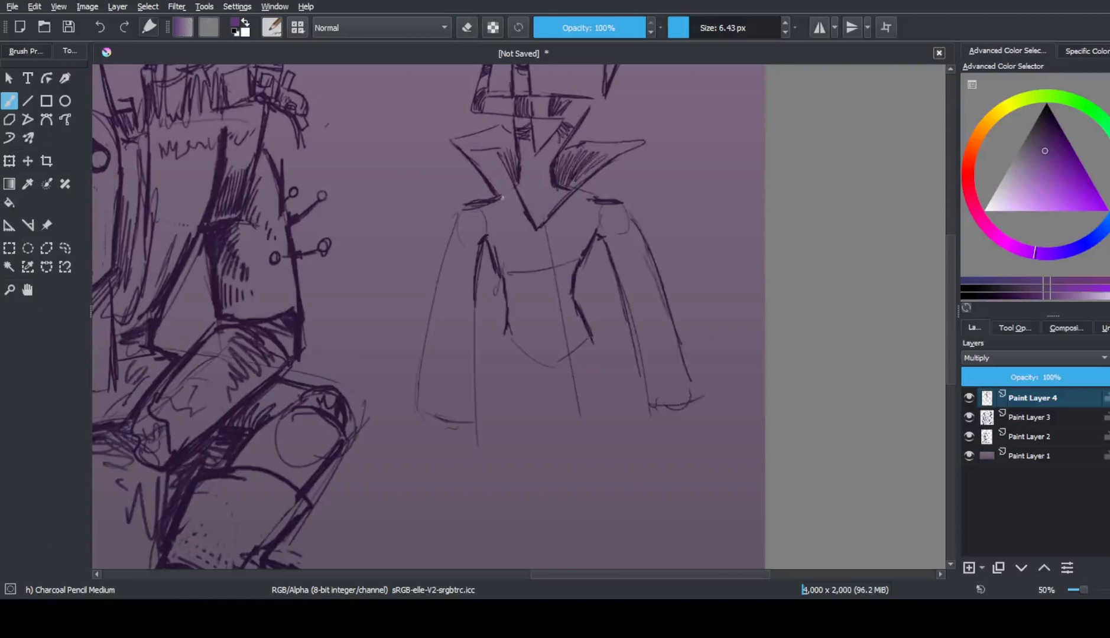
Scale down the full-body sketch of the frame-headed figure to leave room for its legs
scroll(473, 343, "down", 2)
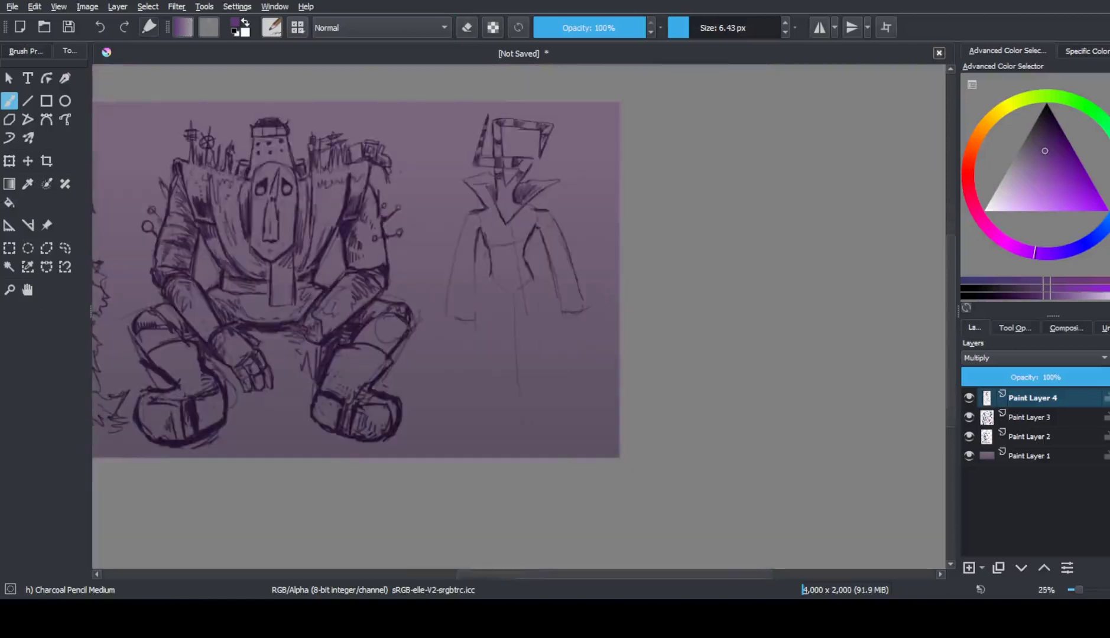
key("ctrl+t")
left_click_drag(550, 367, 550, 349)
key("Return")
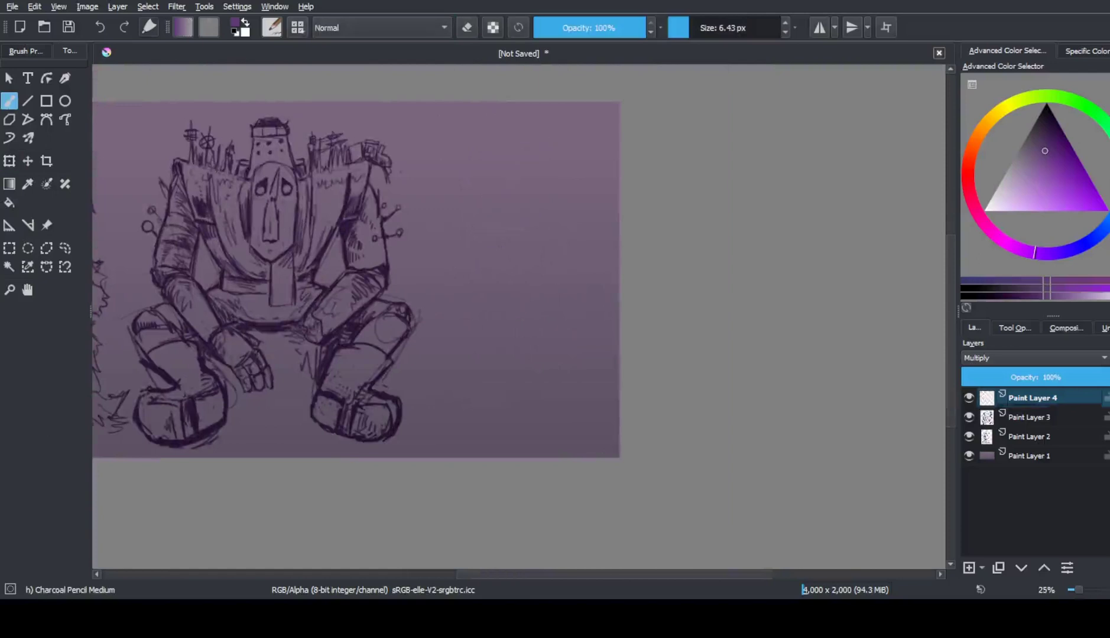
key("ctrl+z")
Draw a large floating circle on each side of the collar, linked to the torso by curved supports
left_click_drag(449, 169, 448, 170)
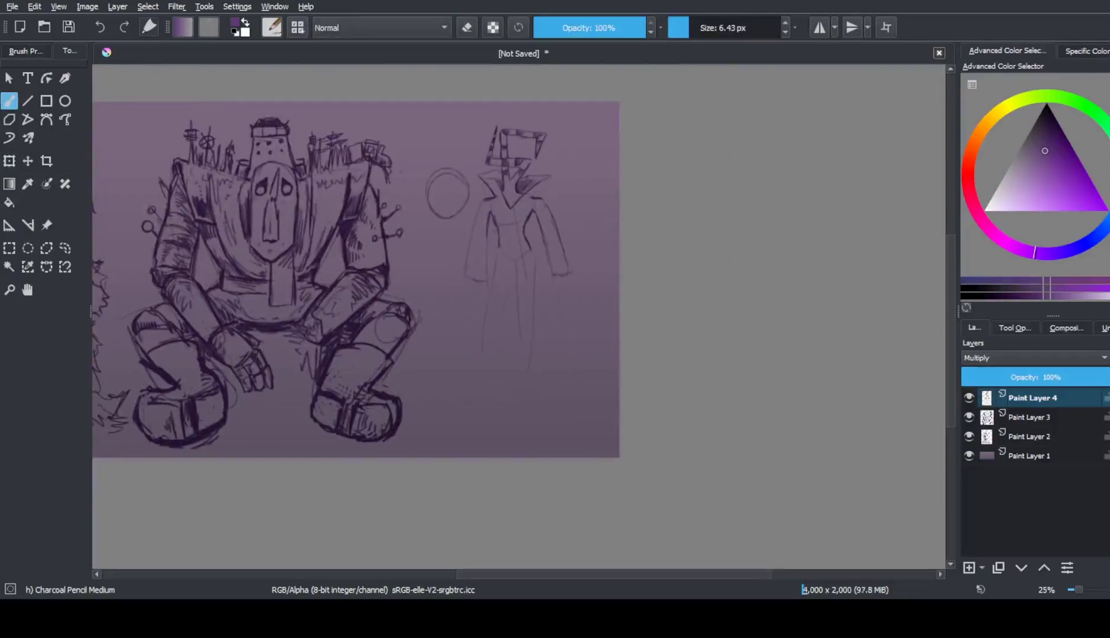
left_click_drag(577, 166, 598, 200)
scroll(529, 149, "up", 2)
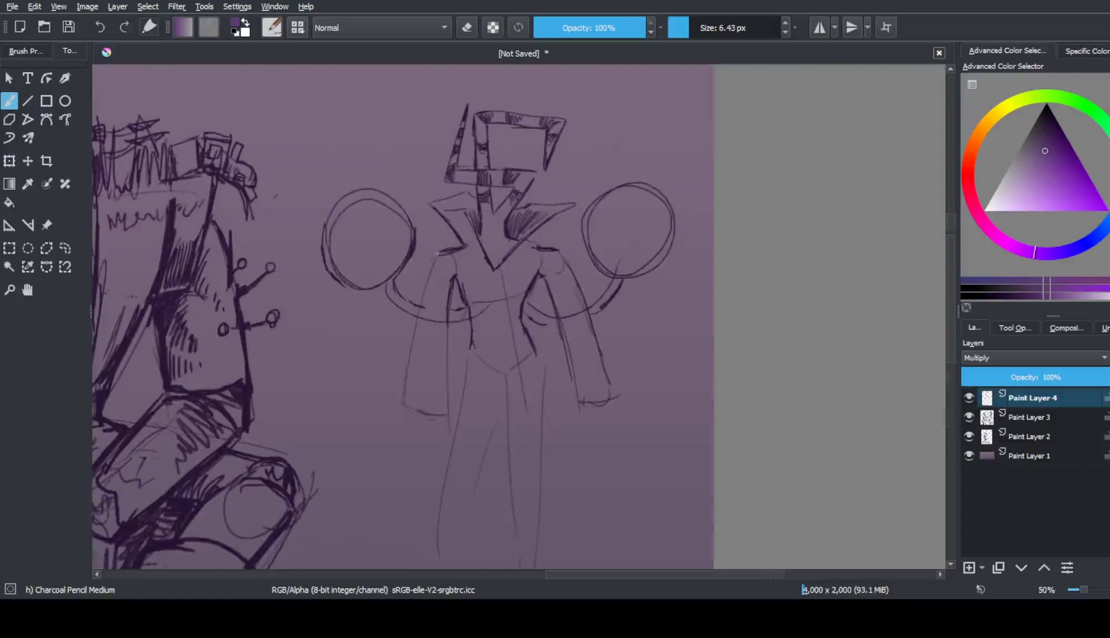
Outline the shoulders and flared sleeves with darker strokes, enlarging the brush to 12.29 px
left_click_drag(438, 254, 421, 310)
left_click_drag(546, 269, 547, 300)
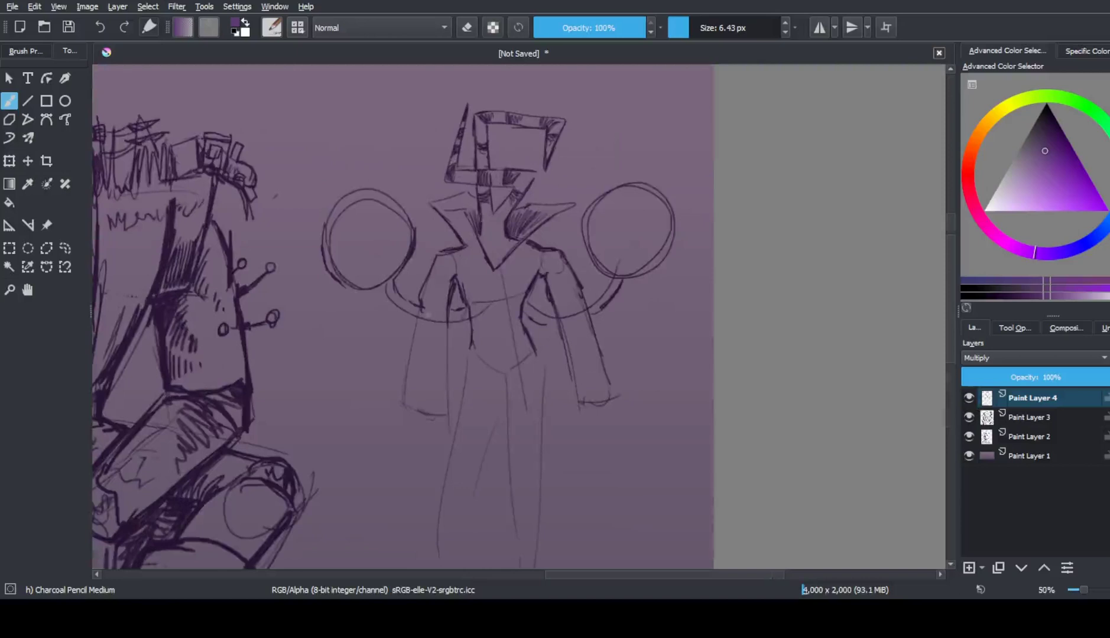
key("bracketright")
key("bracketright")
key("bracketright")
left_click_drag(430, 280, 386, 391)
left_click_drag(383, 399, 417, 417)
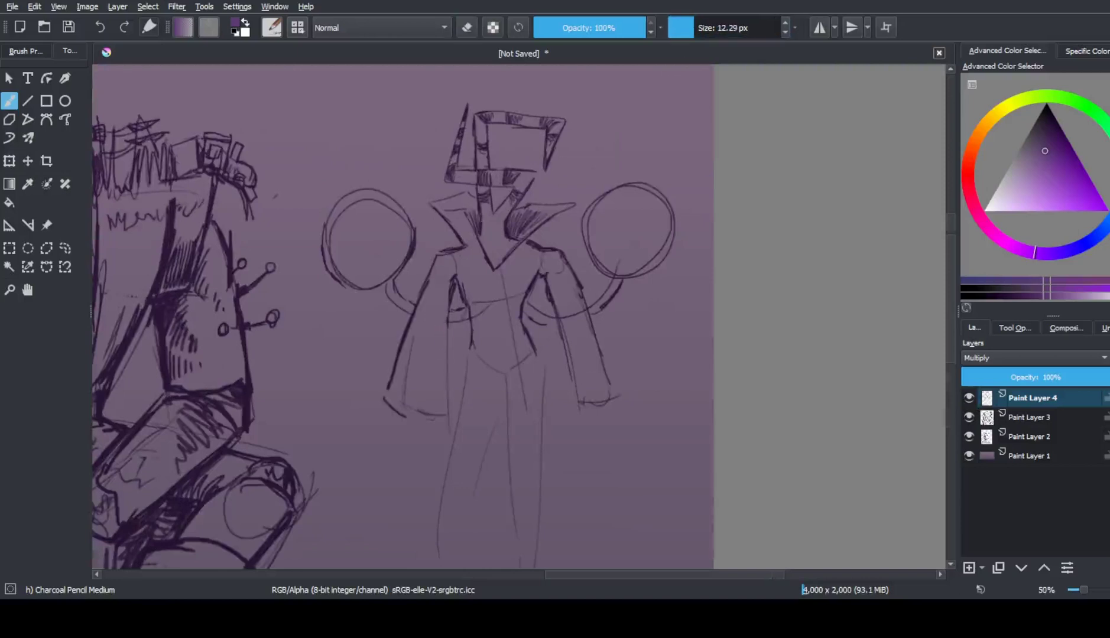
left_click_drag(450, 323, 414, 417)
left_click_drag(553, 307, 603, 404)
left_click_drag(591, 300, 617, 395)
Outline the figure's long, slim upper legs with dark strokes from the hips downward
scroll(404, 388, "down", 3)
mouse_move(496, 267)
left_mouse_down()
mouse_move(508, 267)
mouse_move(440, 426)
left_mouse_up()
left_click_drag(505, 275, 512, 442)
left_click_drag(541, 249, 534, 432)
Add an inner ring to each floating circle and three small ovals above each one
left_click_drag(947, 277, 949, 247)
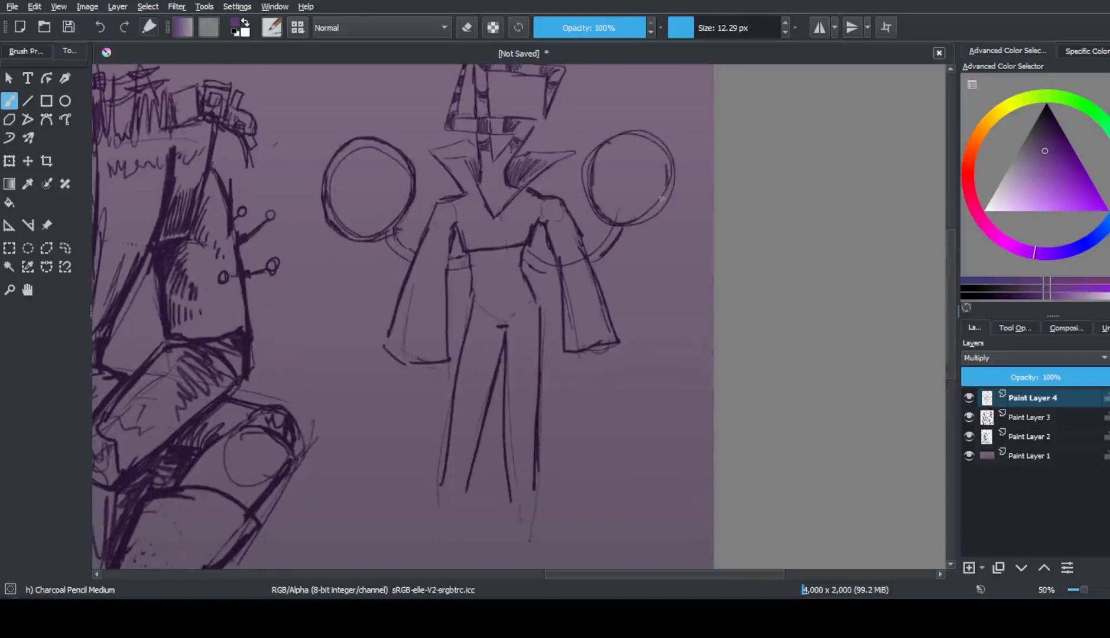
left_click_drag(383, 189, 382, 180)
left_click_drag(633, 166, 644, 190)
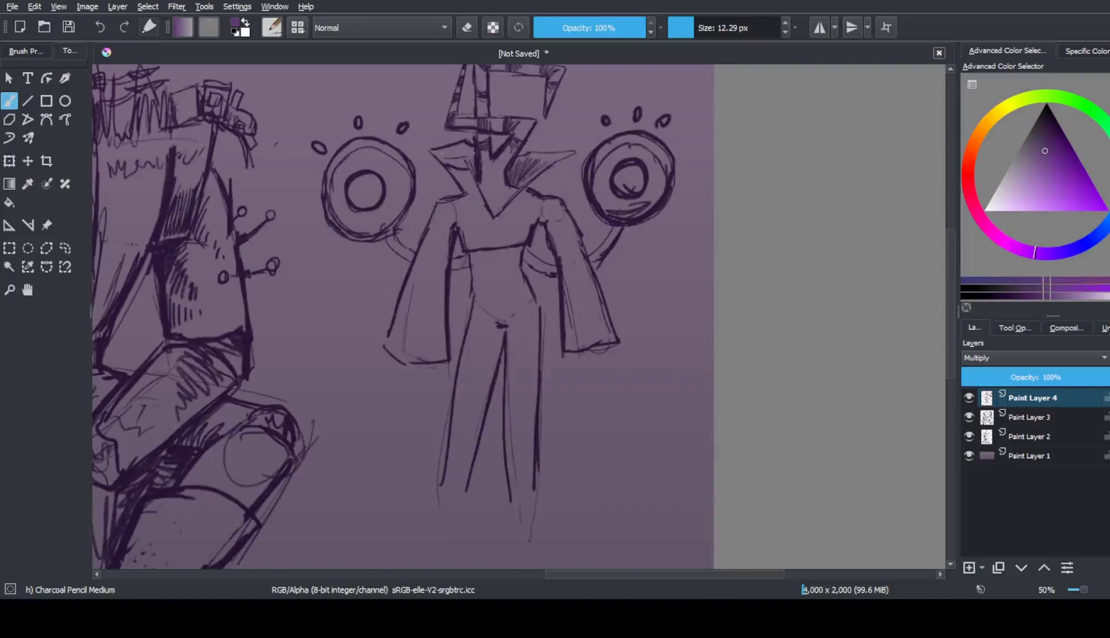
Set the brush size to 16.86 px and draw the lower legs tapering to sharp points without feet
left_click_drag(686, 28, 696, 27)
mouse_move(954, 278)
left_mouse_down()
mouse_move(954, 235)
mouse_move(955, 320)
left_mouse_up()
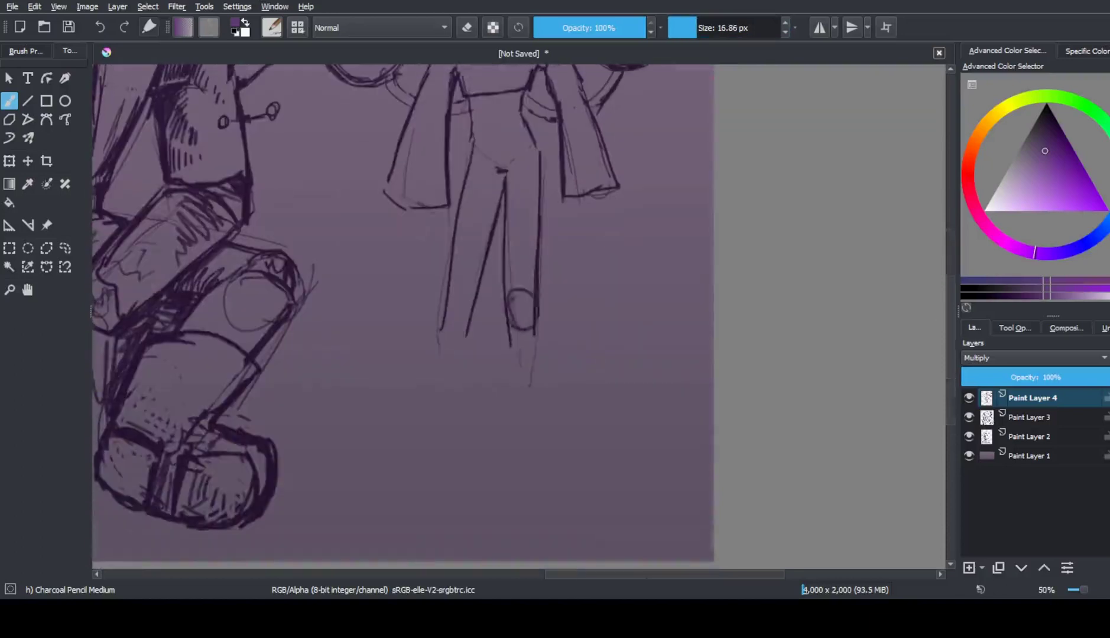
left_click_drag(506, 319, 518, 544)
left_click_drag(518, 541, 542, 348)
left_click_drag(467, 331, 438, 470)
left_click_drag(501, 331, 473, 499)
Draw long forearms extending downward from both sleeve cuffs
scroll(540, 287, "up", 3)
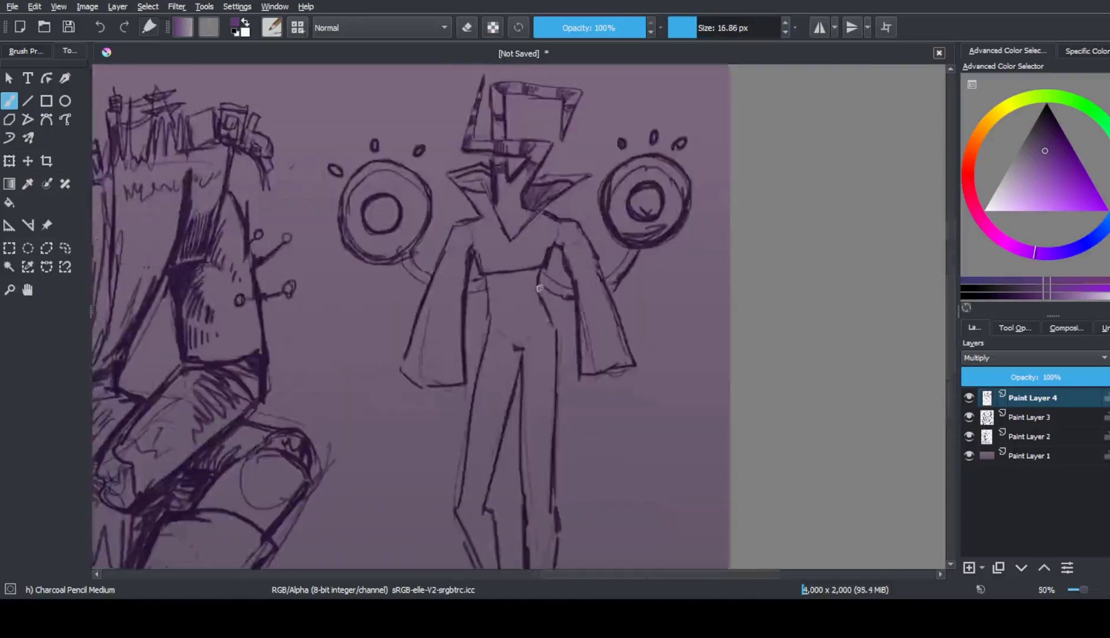
scroll(542, 265, "down", 1)
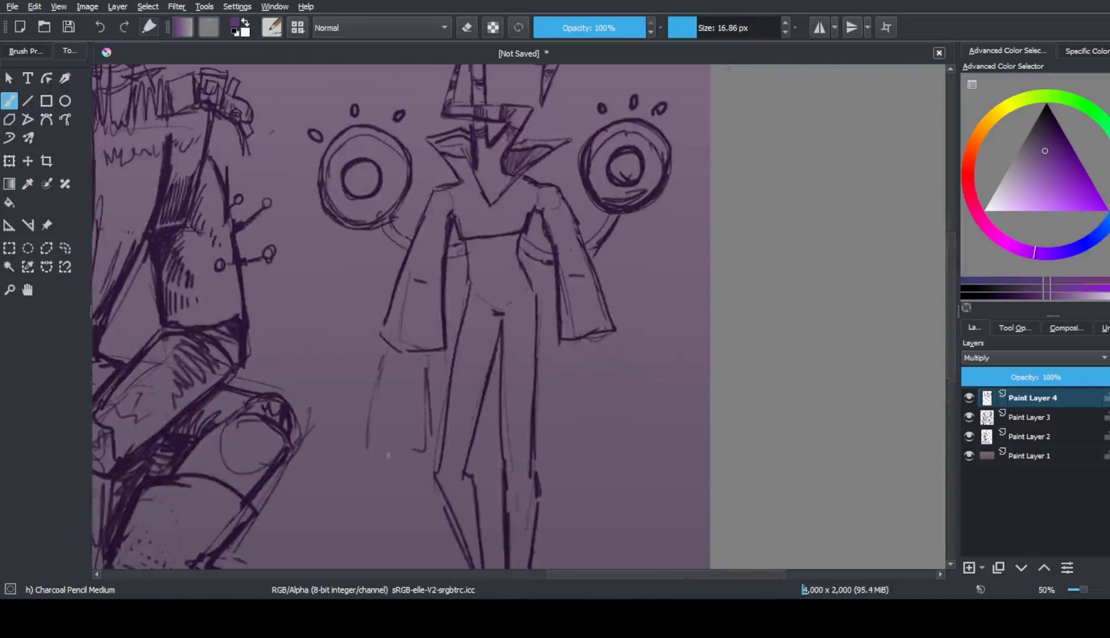
mouse_move(379, 387)
left_mouse_down()
mouse_move(396, 526)
mouse_move(430, 566)
left_mouse_up()
left_click_drag(562, 408, 568, 556)
left_click_drag(607, 337, 618, 463)
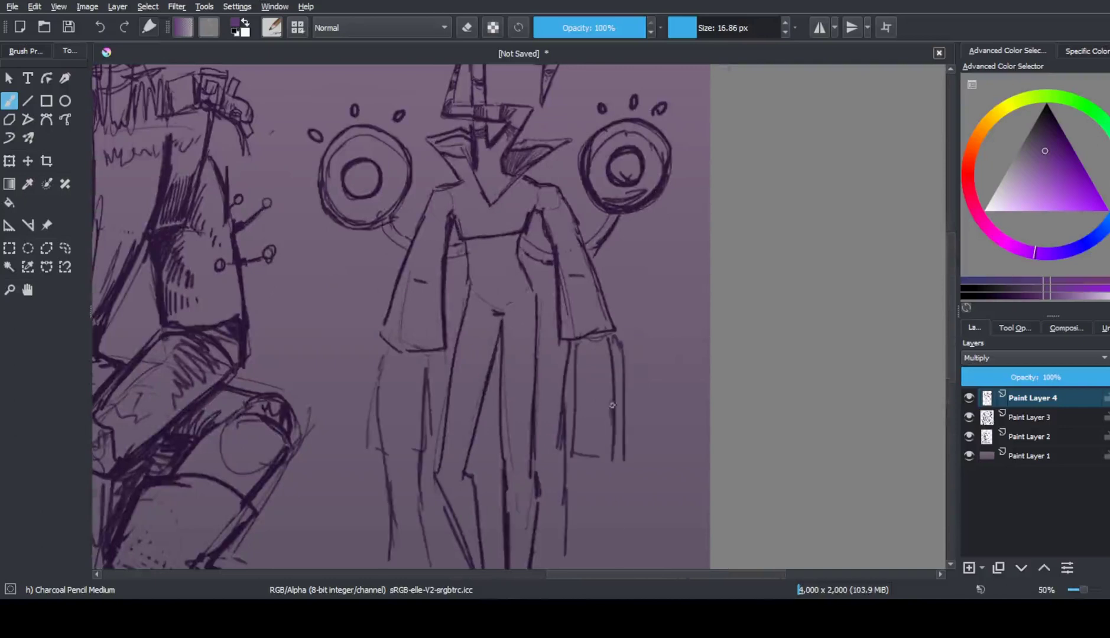
left_click_drag(610, 402, 629, 569)
left_click_drag(374, 352, 390, 489)
left_click_drag(419, 353, 427, 432)
Draw dripping, melted fingers at the ends of the forearms with small droplets falling below
scroll(402, 313, "down", 4)
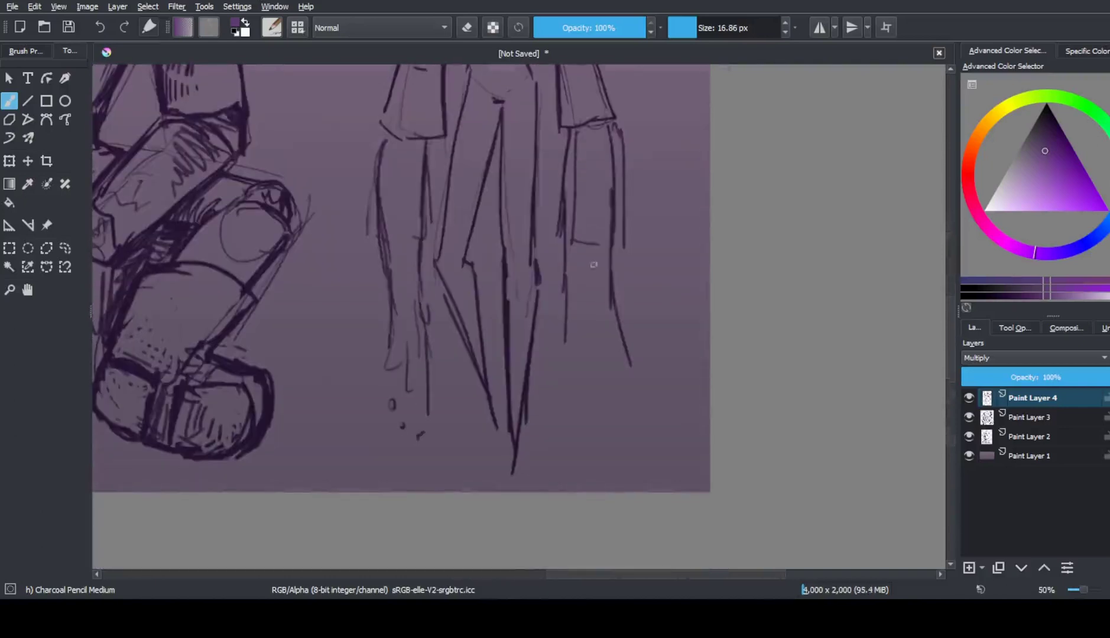
left_click_drag(582, 225, 597, 357)
mouse_move(605, 245)
left_mouse_down()
mouse_move(619, 320)
mouse_move(567, 333)
left_mouse_up()
left_click(572, 390)
left_click(601, 398)
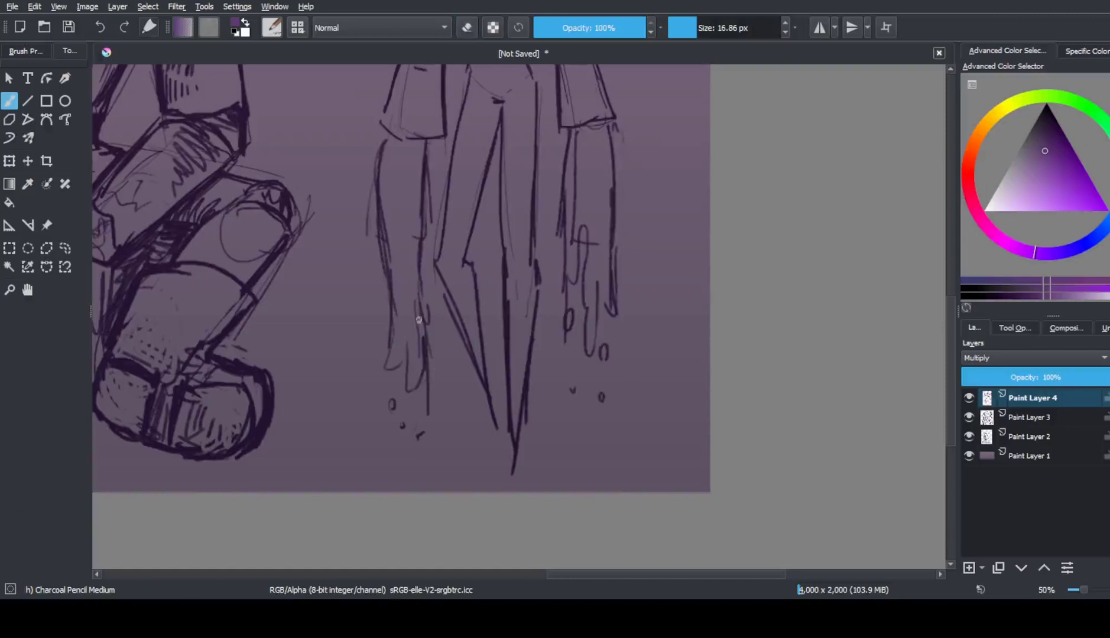
Refine the forearm outlines, erase their guide lines and shade one dripping hand with dark vertical streaks
left_click_drag(393, 137, 390, 227)
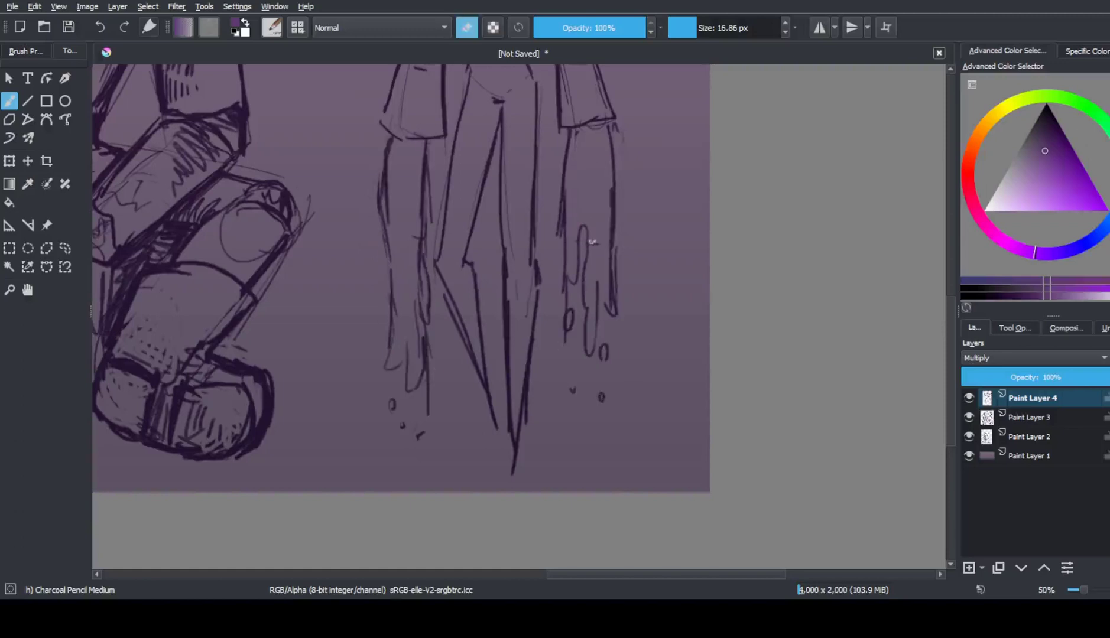
key("e")
left_click_drag(571, 132, 565, 269)
mouse_move(615, 163)
left_mouse_down()
mouse_move(606, 296)
mouse_move(588, 283)
mouse_move(594, 196)
left_mouse_up()
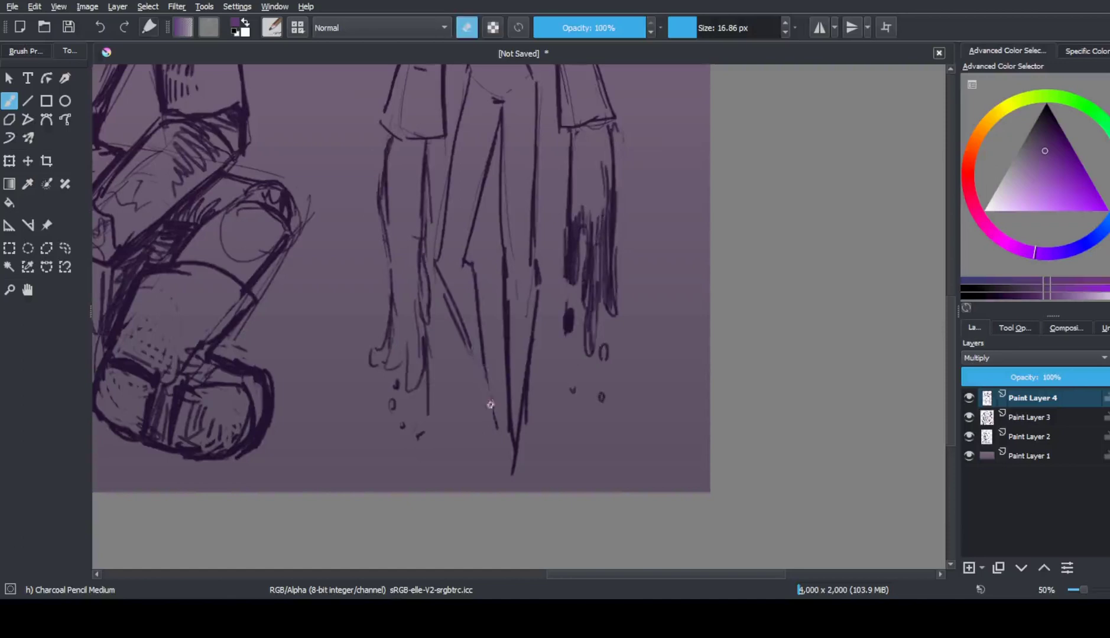
Clean up the outline of the bent, pointed lower leg with the eraser
left_click_drag(464, 336, 496, 425)
key("e")
scroll(517, 408, "down", 4)
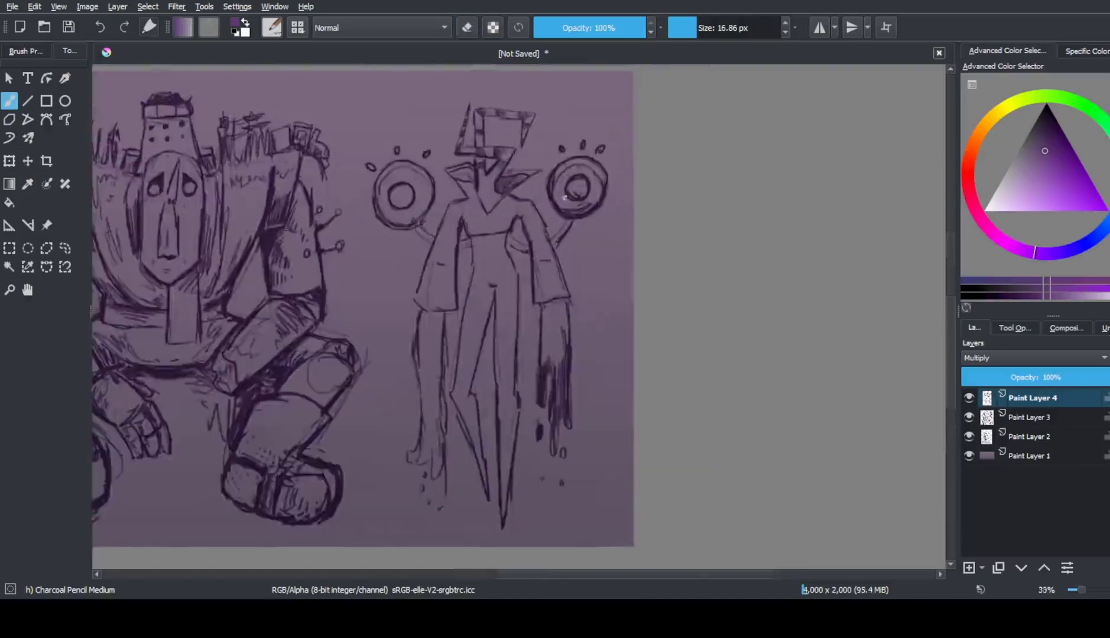
Thicken the rim of a floating ring and double the lines of the curved supports behind the arms
scroll(491, 124, "up", 6)
mouse_move(234, 277)
left_mouse_down()
mouse_move(312, 187)
mouse_move(405, 261)
left_mouse_up()
mouse_move(346, 361)
left_mouse_down()
mouse_move(399, 416)
mouse_move(408, 396)
left_mouse_up()
left_click_drag(482, 429, 518, 421)
left_click_drag(631, 397, 691, 440)
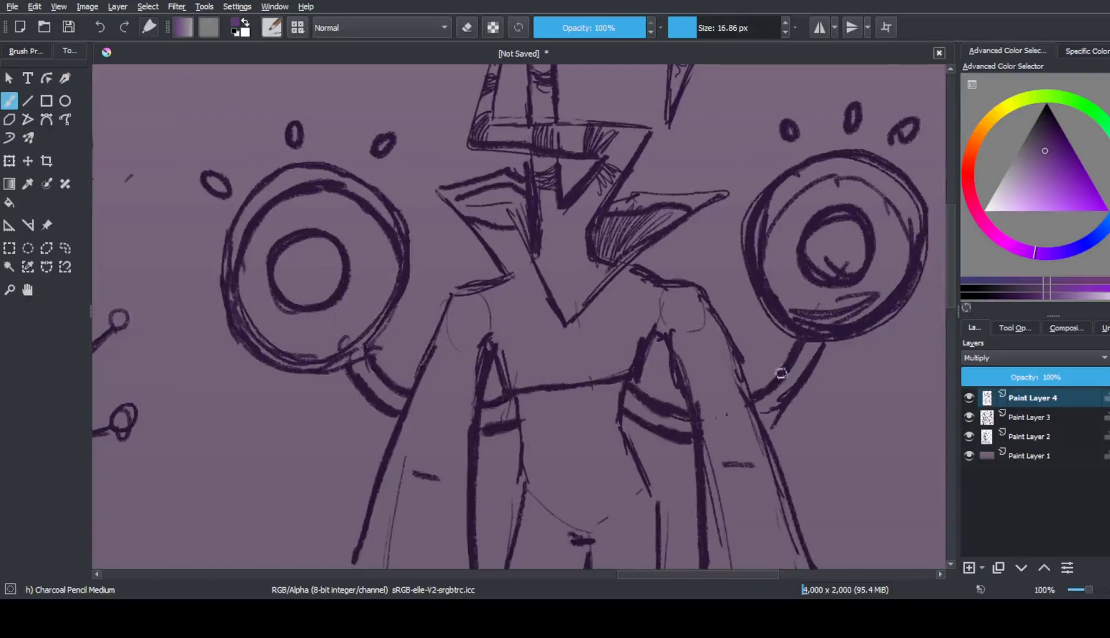
left_click_drag(792, 352, 768, 416)
Add heavy shading strokes along the inside of the other floating ring's rim
scroll(769, 417, "down", 4)
scroll(520, 177, "up", 4)
left_click_drag(698, 296, 769, 379)
left_click_drag(751, 292, 839, 390)
Add short radiating tick marks around the inner circle of both floating rings
left_click_drag(171, 369, 189, 461)
left_click_drag(204, 416, 200, 454)
left_click_drag(225, 417, 232, 449)
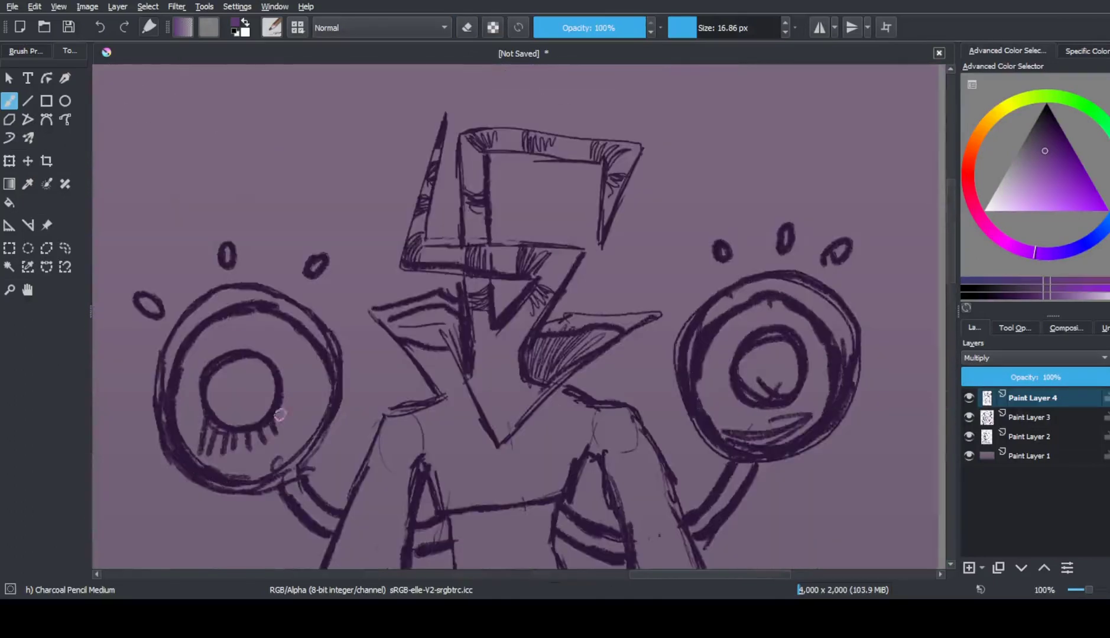
left_click_drag(278, 408, 296, 423)
left_click_drag(292, 375, 307, 381)
left_click_drag(712, 358, 736, 408)
left_click_drag(768, 414, 814, 399)
Add a centre seam to the jacket and scatter small spots over one collar wing, chest half and sleeve
scroll(501, 459, "down", 4)
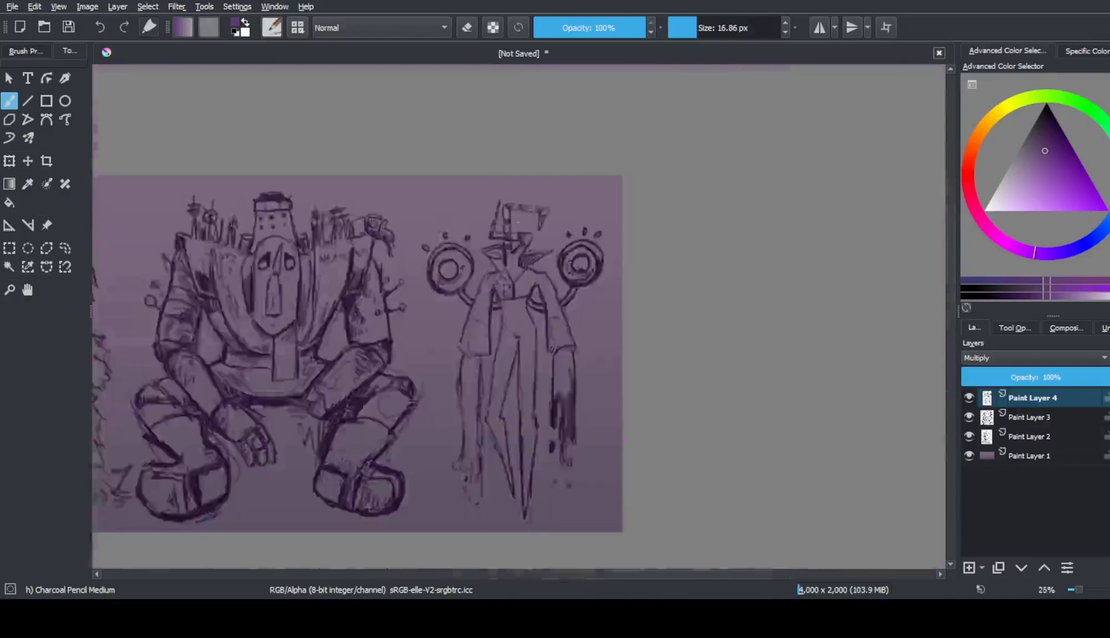
scroll(457, 330, "up", 4)
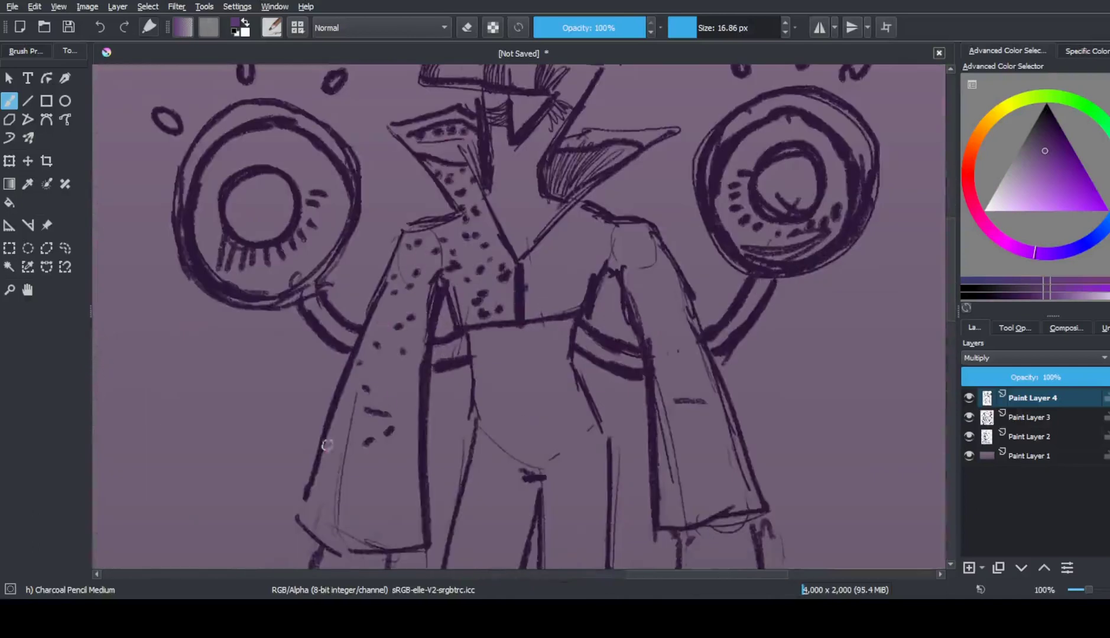
scroll(387, 512, "down", 5)
Create a group layer and move the three character sketch layers into it
scroll(497, 322, "up", 2)
left_click(969, 568)
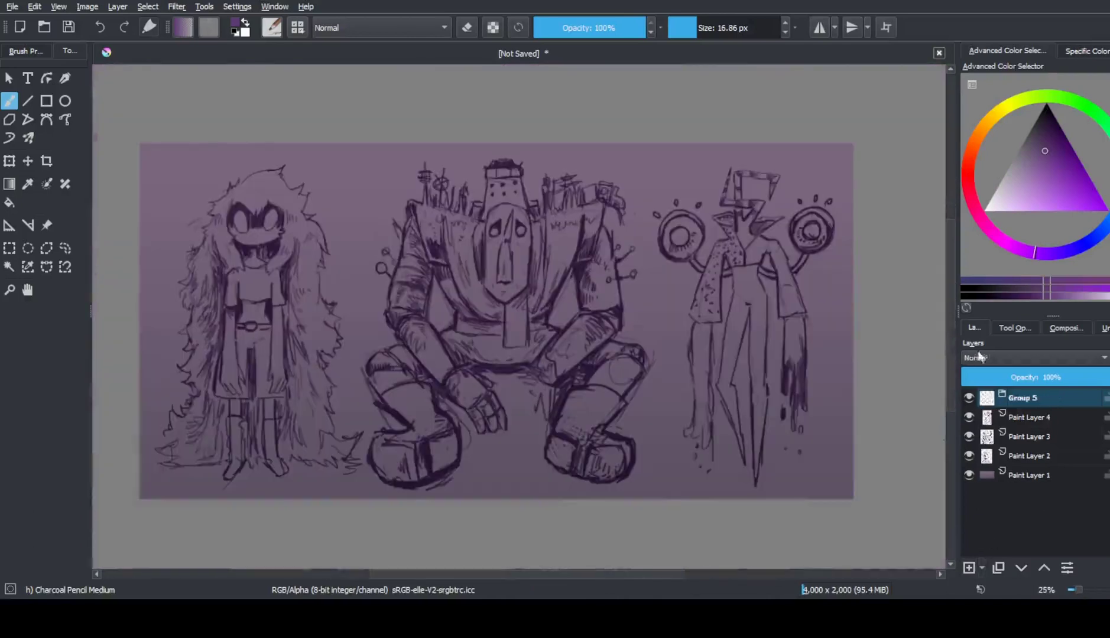
left_click_drag(1021, 401, 1029, 414)
Fill both dripping hands with dark vertical streaks and make the droplets beneath them solid
scroll(594, 320, "down", 1)
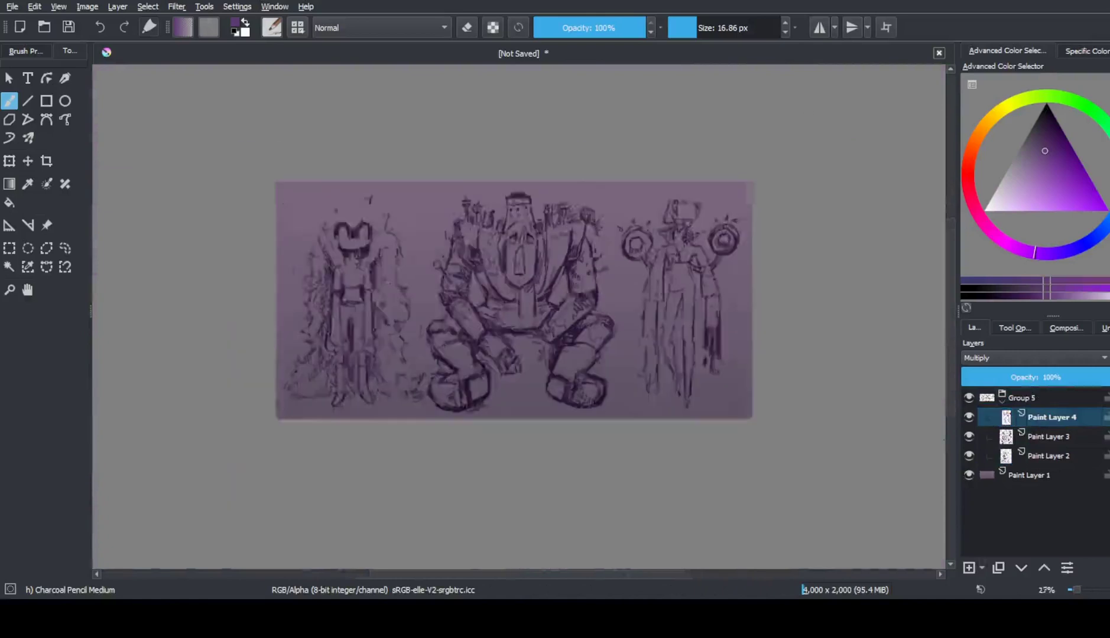
scroll(594, 319, "up", 4)
left_click_drag(672, 396, 674, 239)
left_click_drag(686, 142, 697, 225)
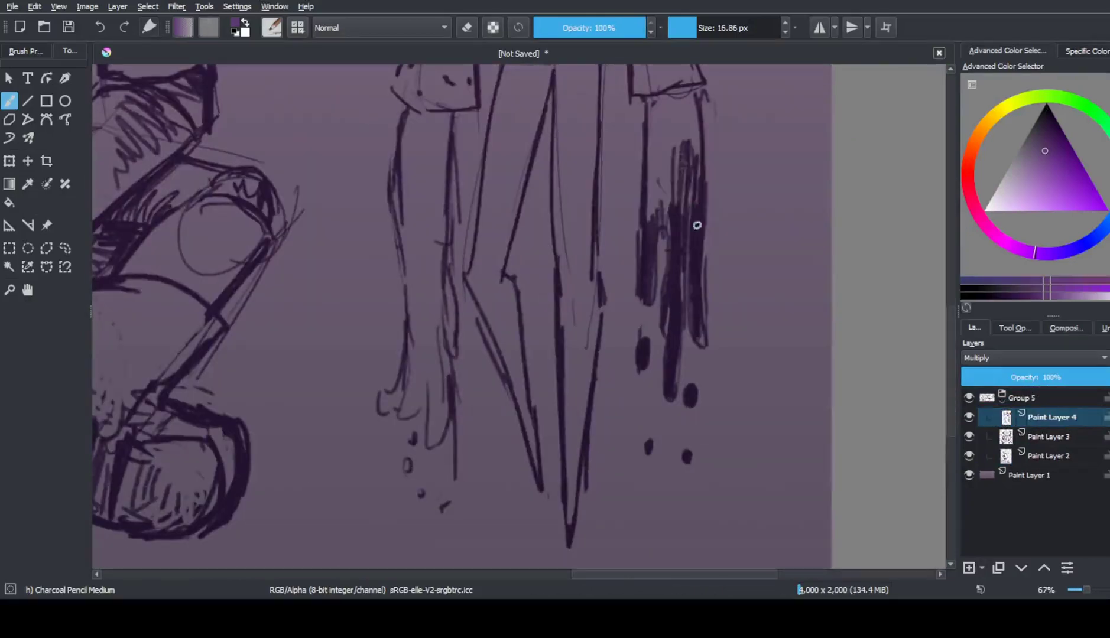
left_click_drag(691, 287, 701, 347)
mouse_move(434, 304)
left_mouse_down()
mouse_move(429, 347)
mouse_move(450, 317)
mouse_move(396, 243)
mouse_move(397, 396)
mouse_move(414, 236)
mouse_move(399, 251)
left_mouse_up()
key("e")
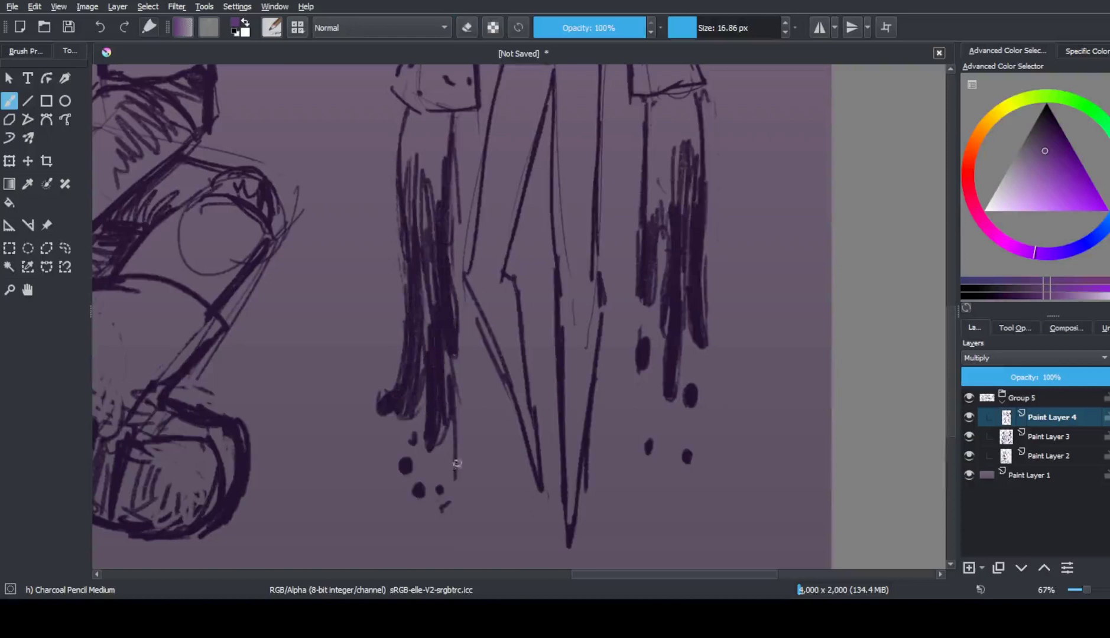
Erase stray lines around the forearm and the pointed lower leg, and redraw the forearm's outer edge
key("e")
mouse_move(457, 478)
left_mouse_down()
mouse_move(455, 408)
mouse_move(433, 357)
left_mouse_up()
left_click_drag(395, 172, 397, 247)
key("e")
left_click_drag(408, 227, 406, 114)
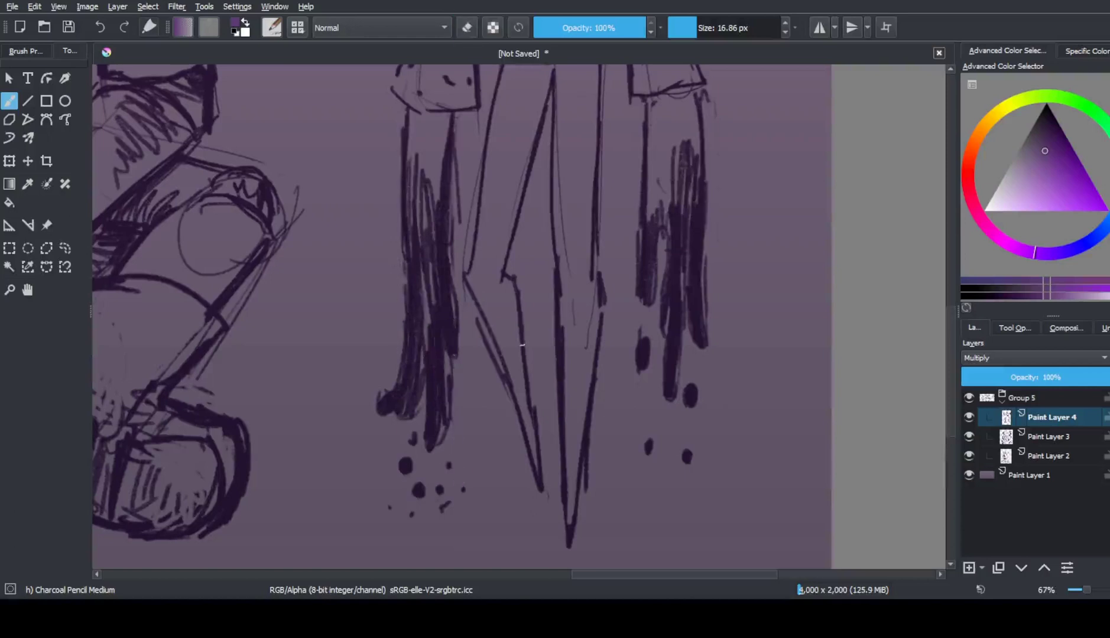
key("e")
left_click_drag(476, 319, 501, 386)
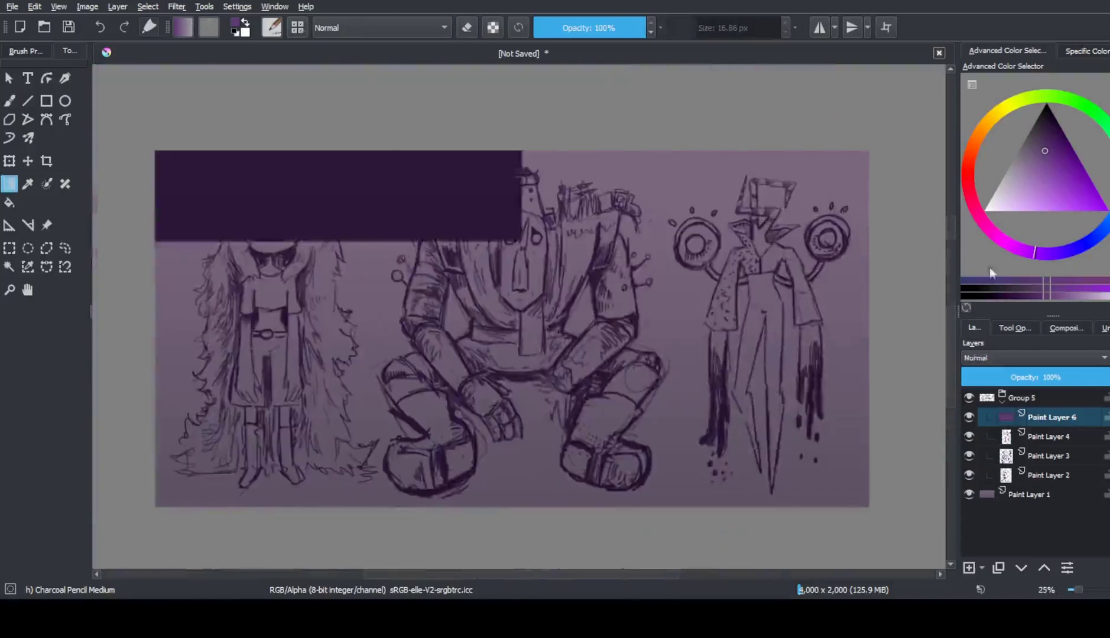
Fill the group's new top layer with dark purple in Overlay mode, and add a white-filled layer beneath the sketches
key("shift+BackSpace")
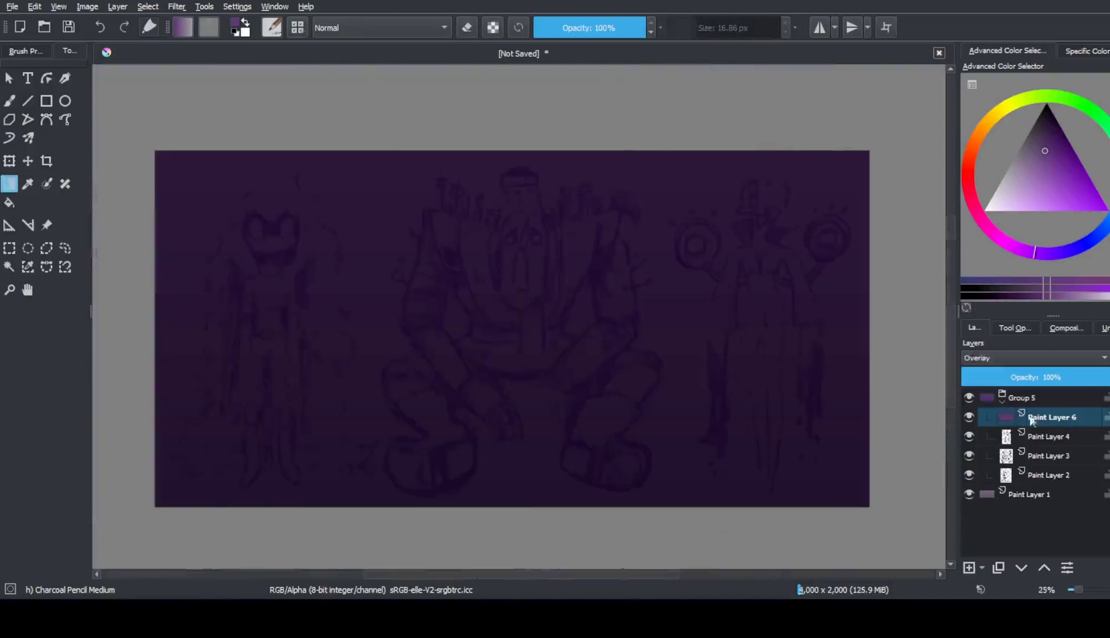
left_click(1048, 475)
key("Insert")
key("x")
left_click(969, 417)
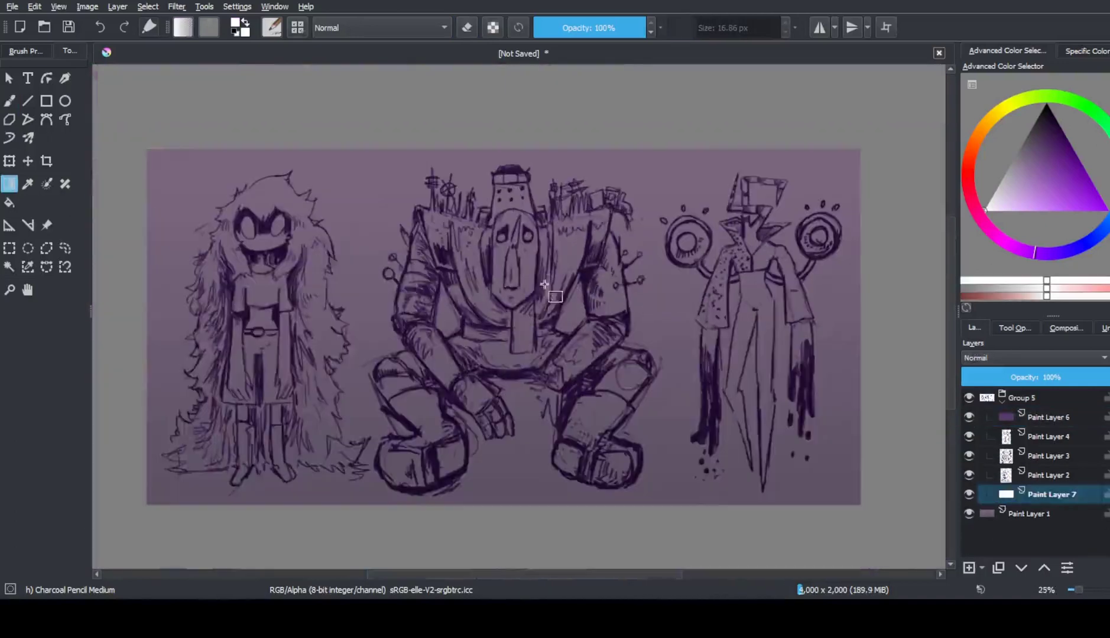
Set the sketch group to Multiply blending and add a new paint layer beneath it
left_click_drag(230, 365, 283, 357)
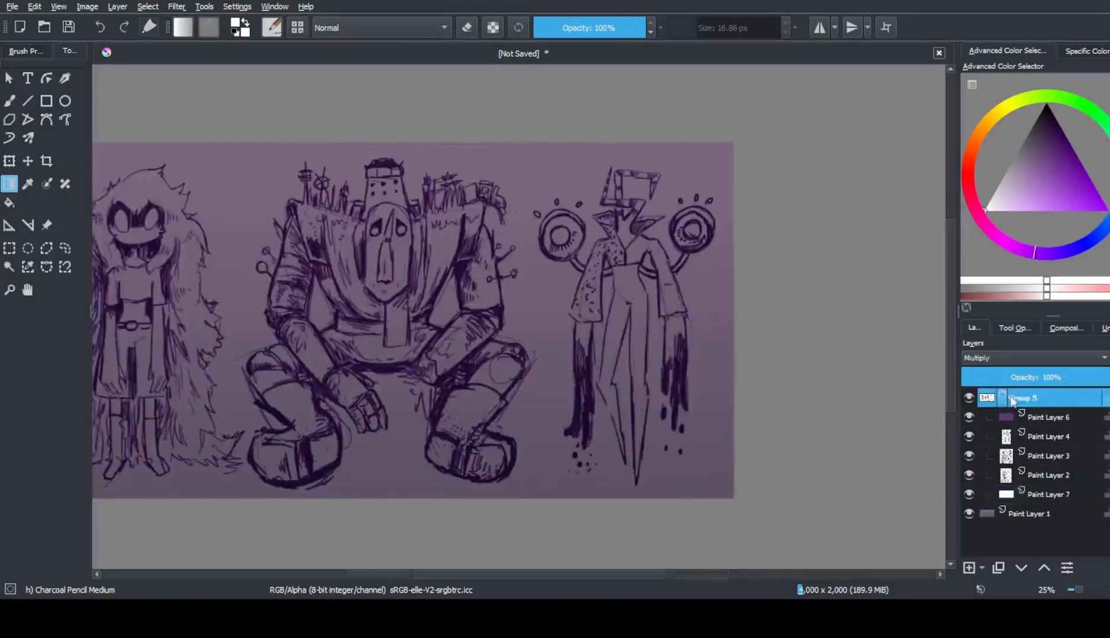
key("ctrl+e")
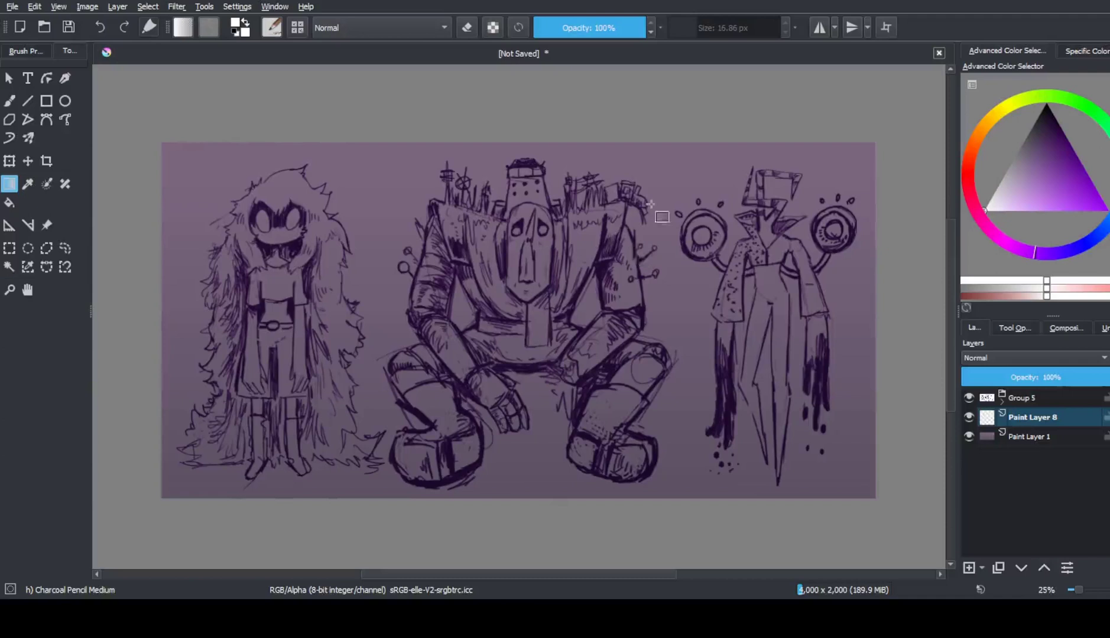
Paint the right-hand character's left disc solid orange on the new layer, using the Basic-1 brush
scroll(650, 204, "up", 3)
left_click(1023, 183)
scroll(711, 124, "up", 3)
left_click_drag(319, 367, 378, 414)
left_click(26, 51)
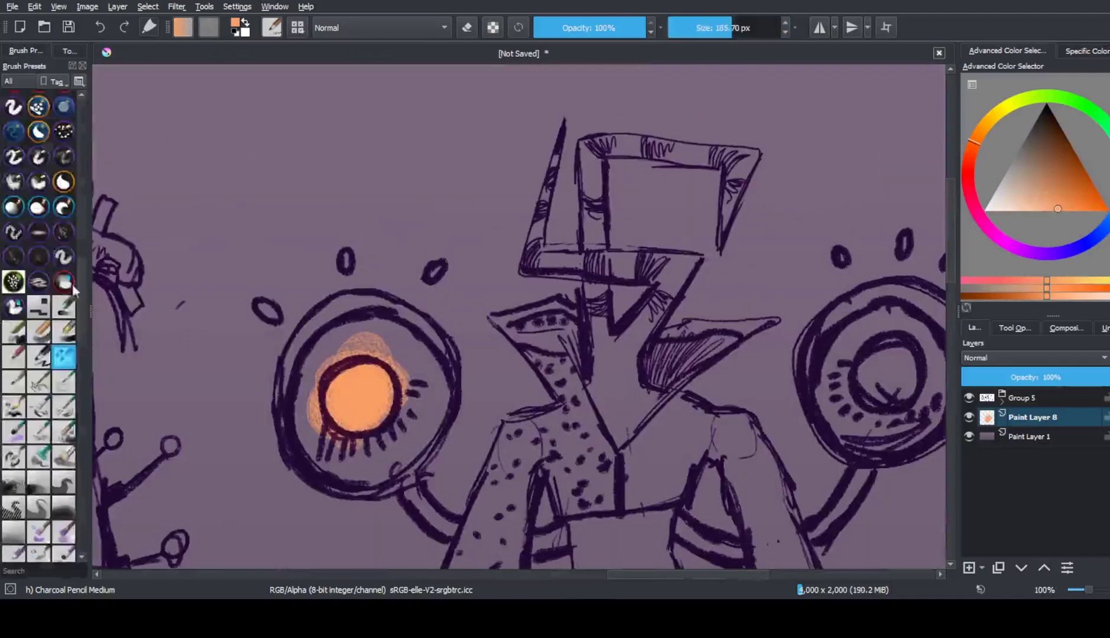
scroll(41, 290, "down", 5)
mouse_move(319, 354)
left_mouse_down()
mouse_move(425, 450)
mouse_move(307, 461)
left_mouse_up()
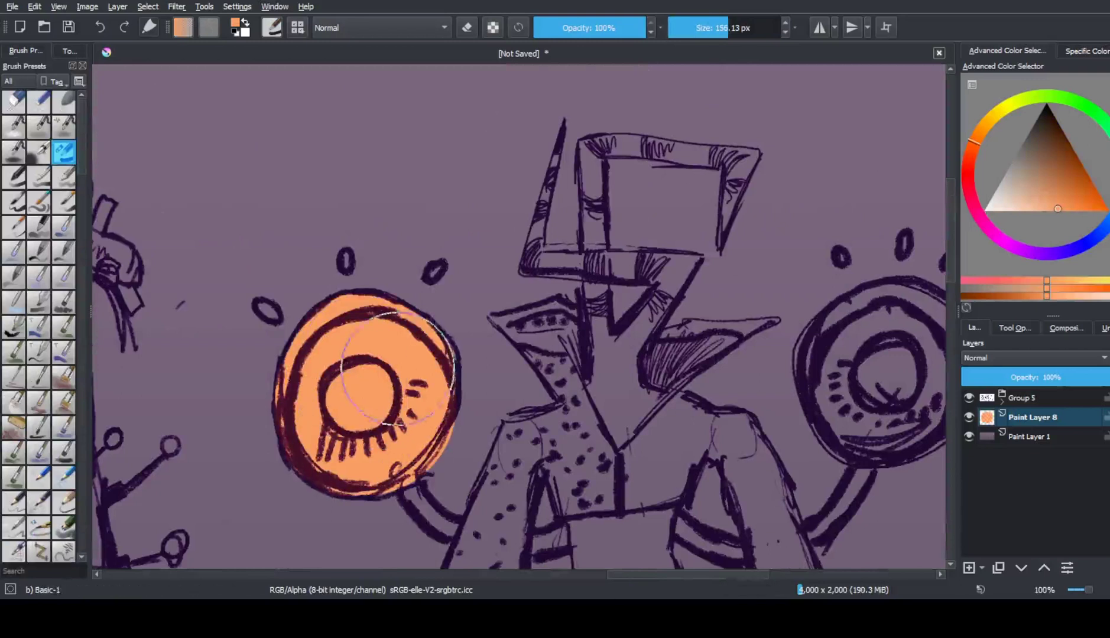
Reduce the brush to about 10 px and fill the three small marks above the left disc with orange
key("bracketleft")
key("bracketleft")
key("bracketleft")
key("bracketleft")
key("bracketleft")
key("bracketleft")
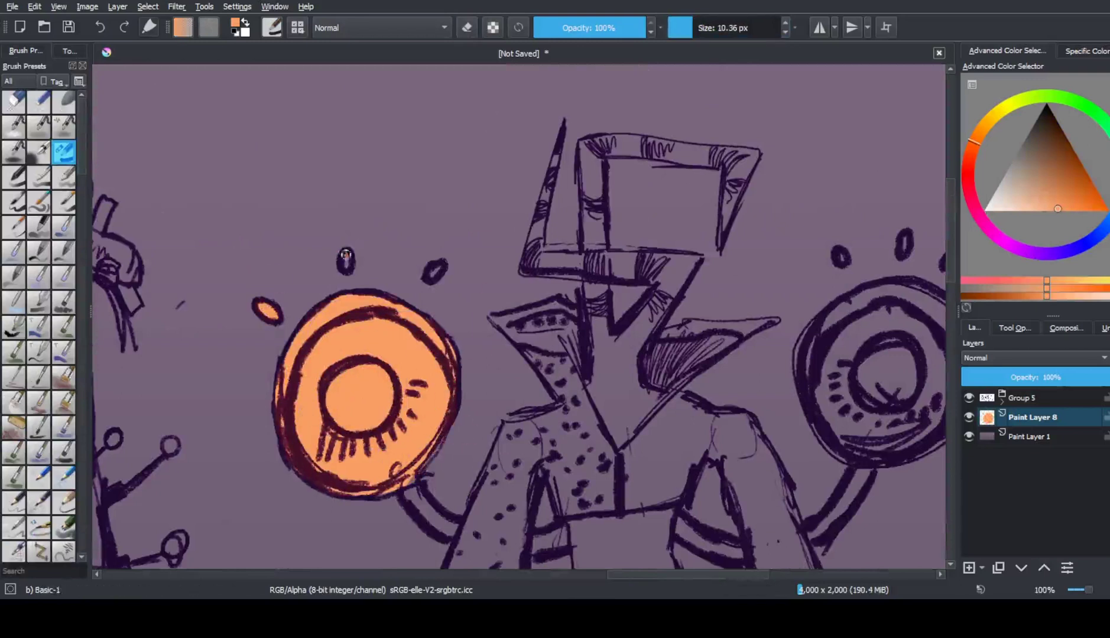
Merge the three character sketch layers inside the group into one layer
left_click(1001, 402)
left_click(1049, 436)
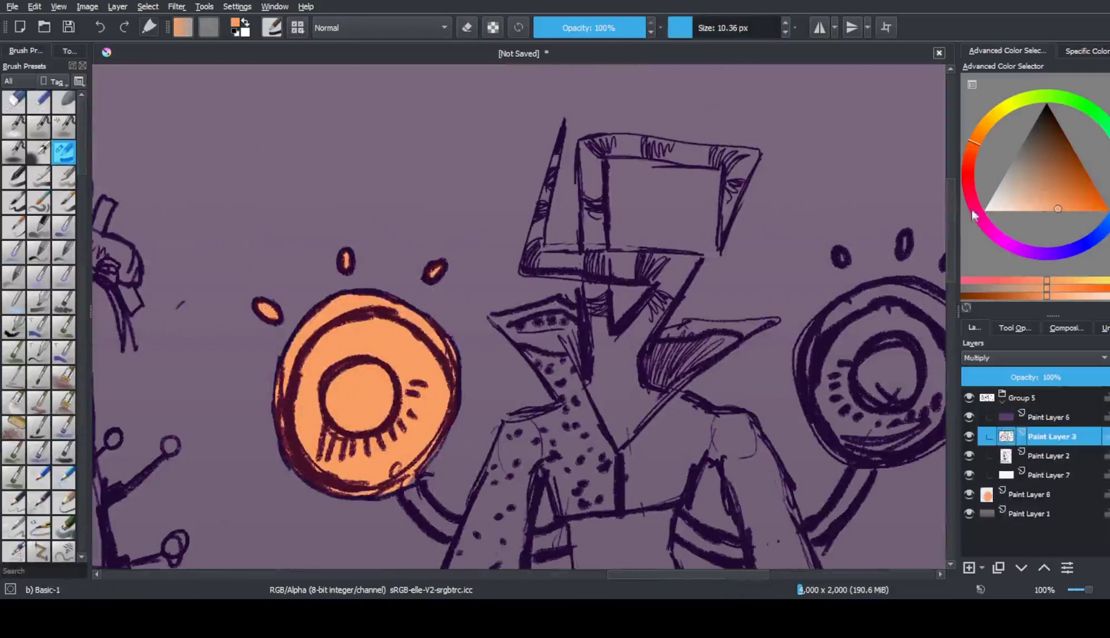
key("ctrl+e")
Reproduce the right-hand character's linework in orange on the colour layer and hide the sketch group
key("minus")
key("minus")
key("minus")
key("minus")
key("Page_Down")
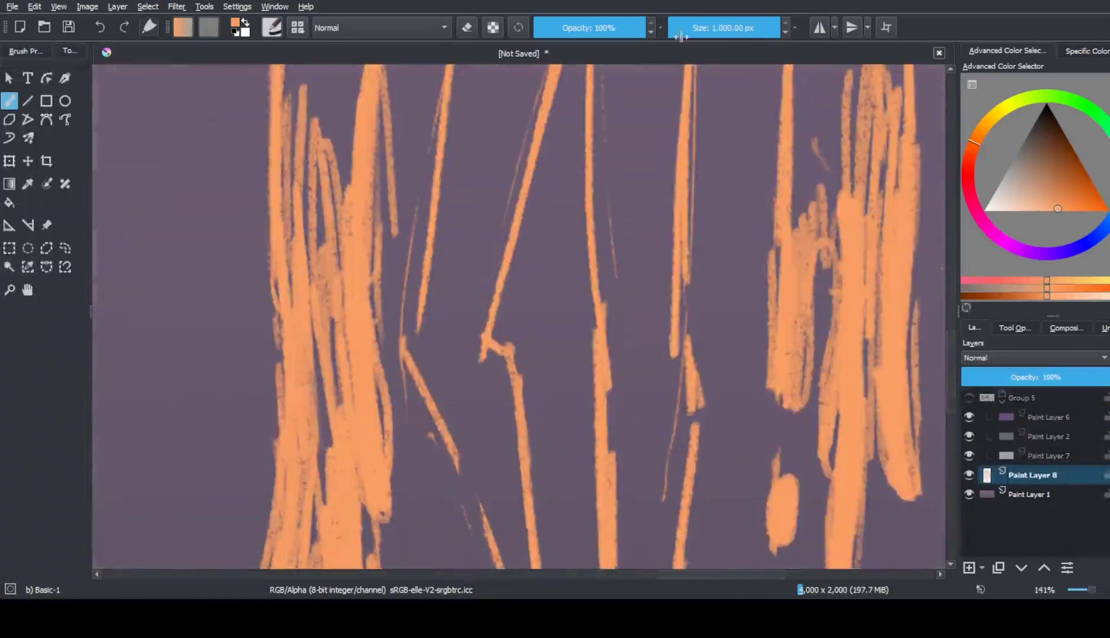
left_click(681, 34)
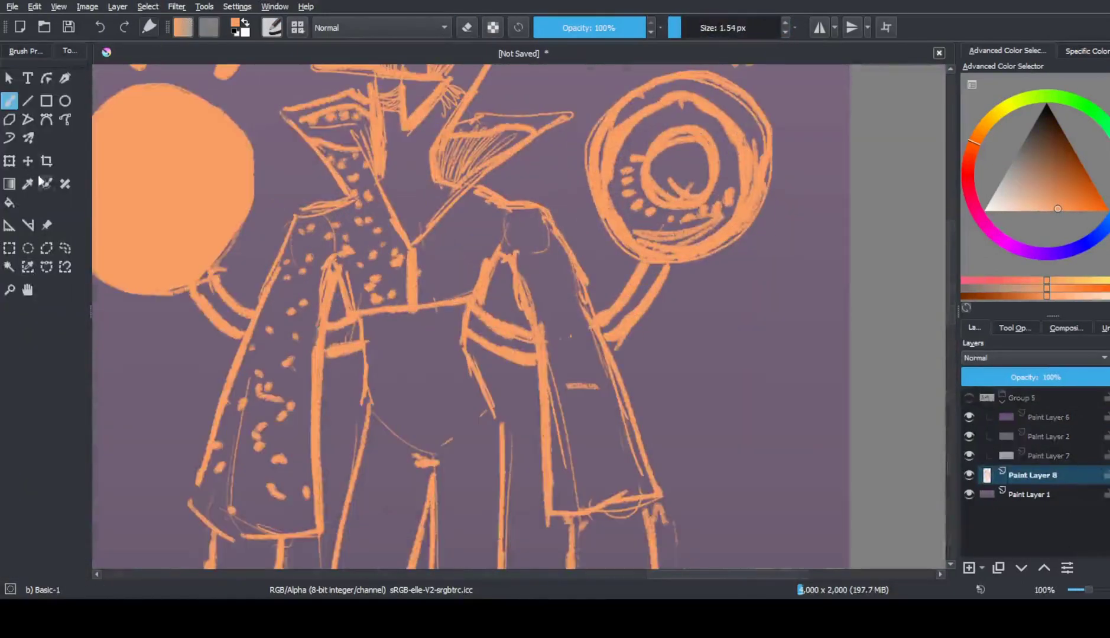
Flood-fill the character's face, chest and plain sleeve with orange, undoing the fill that spills over the canvas
left_click(15, 202)
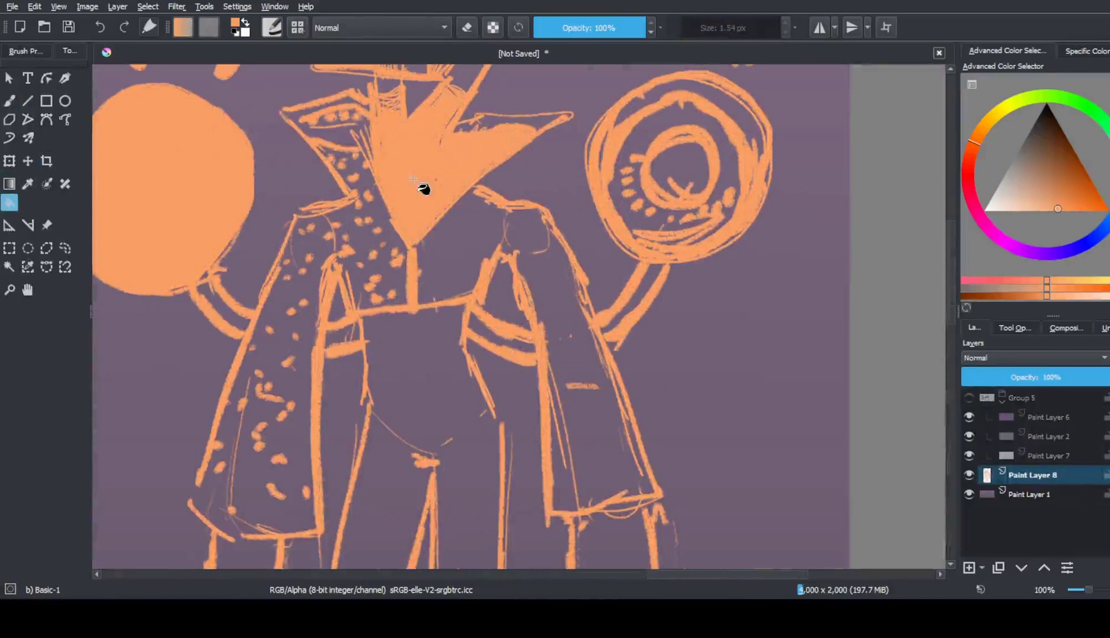
left_click(461, 355)
key("minus")
key("minus")
key("minus")
scroll(528, 288, "up", 1)
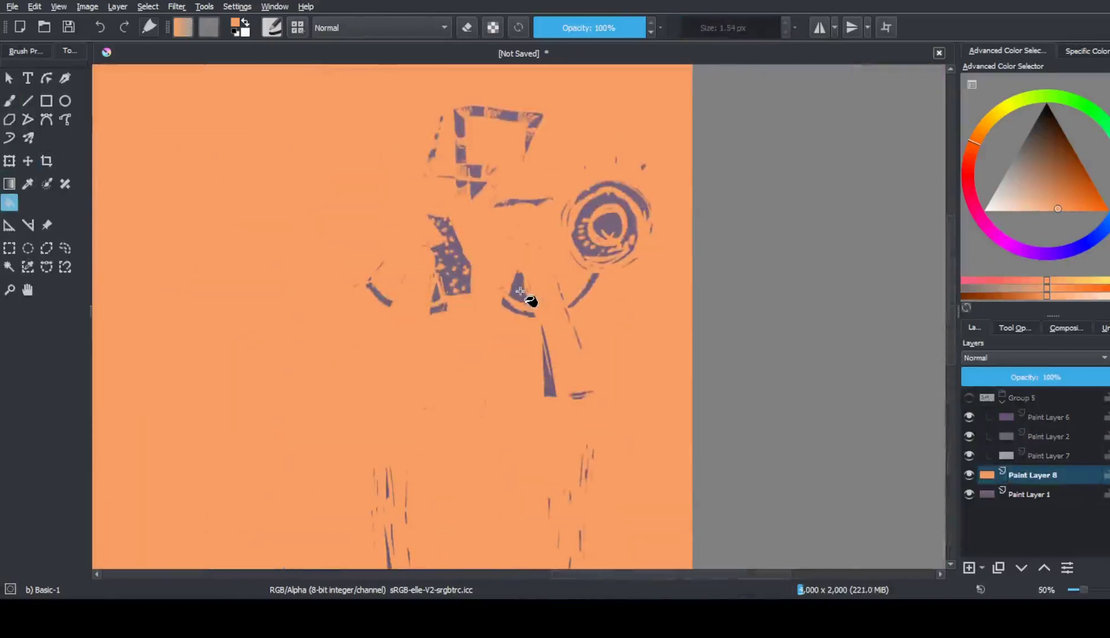
key("ctrl+z")
Close the gap in the spotted sleeve's cuff outline and flood-fill that sleeve with orange
scroll(483, 329, "up", 3)
key("b")
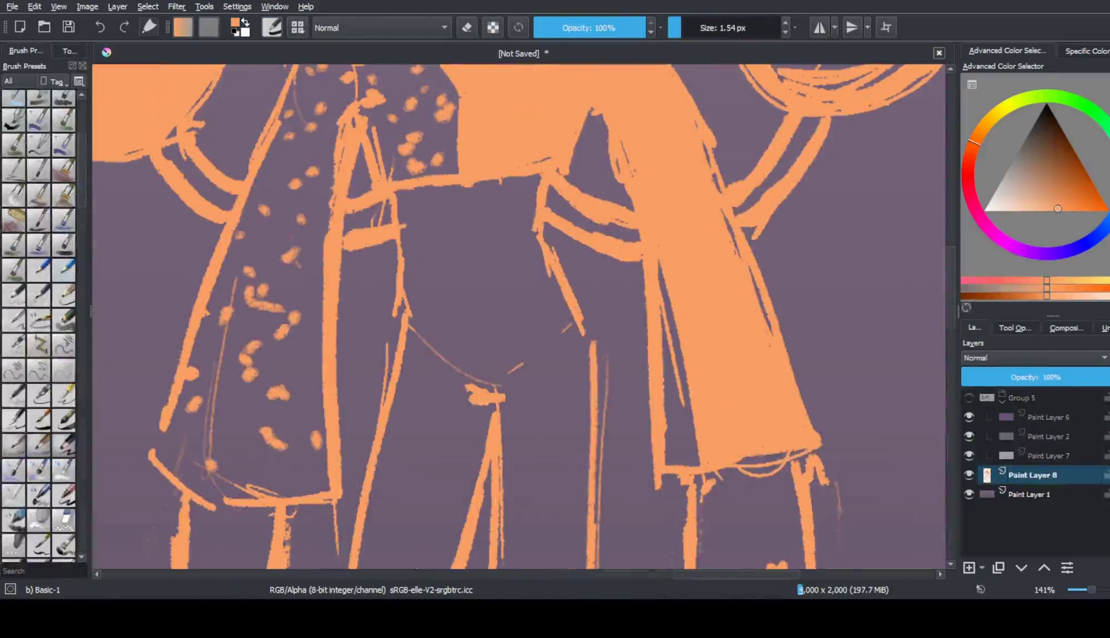
scroll(520, 320, "down", 2)
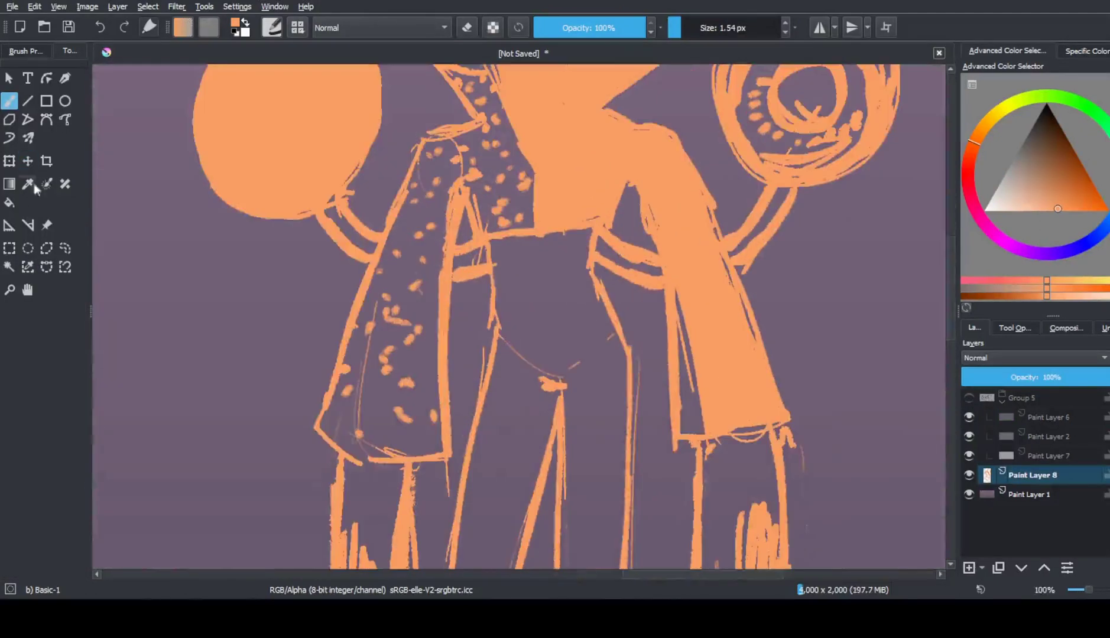
left_click(9, 203)
scroll(446, 222, "down", 2)
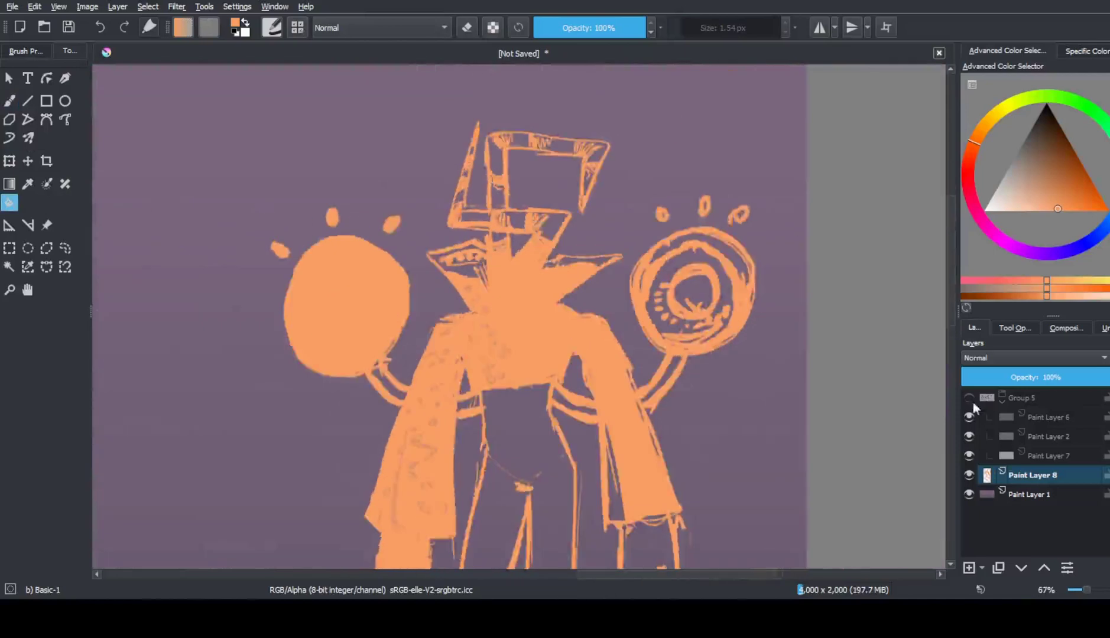
Show the sketch group again and paint the upper part of the character's waist orange
left_click(969, 398)
left_click(1002, 401)
scroll(435, 334, "up", 2)
key("b")
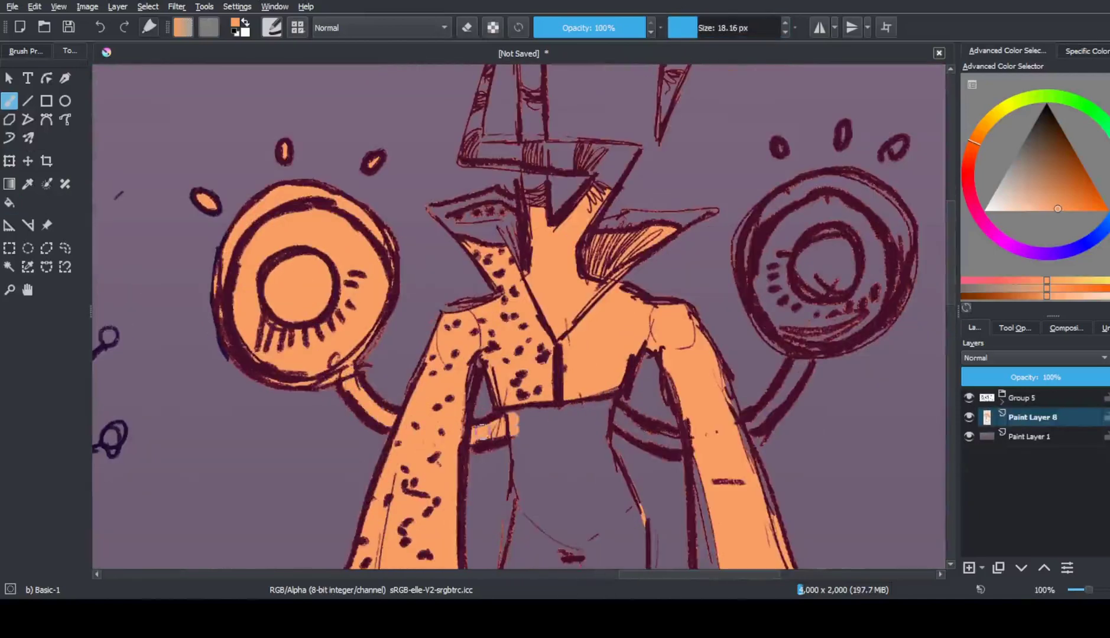
mouse_move(520, 425)
left_mouse_down()
mouse_move(585, 438)
mouse_move(614, 412)
left_mouse_up()
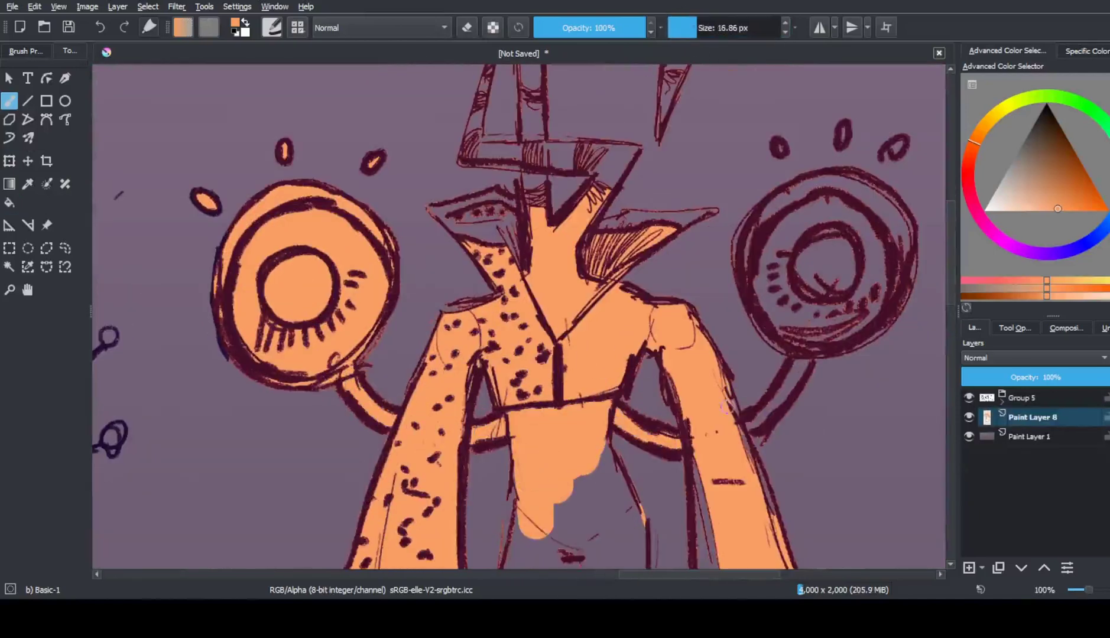
Paint the right disc, the small marks above it and both collar points orange
left_click_drag(827, 260, 910, 260)
scroll(536, 330, "up", 1)
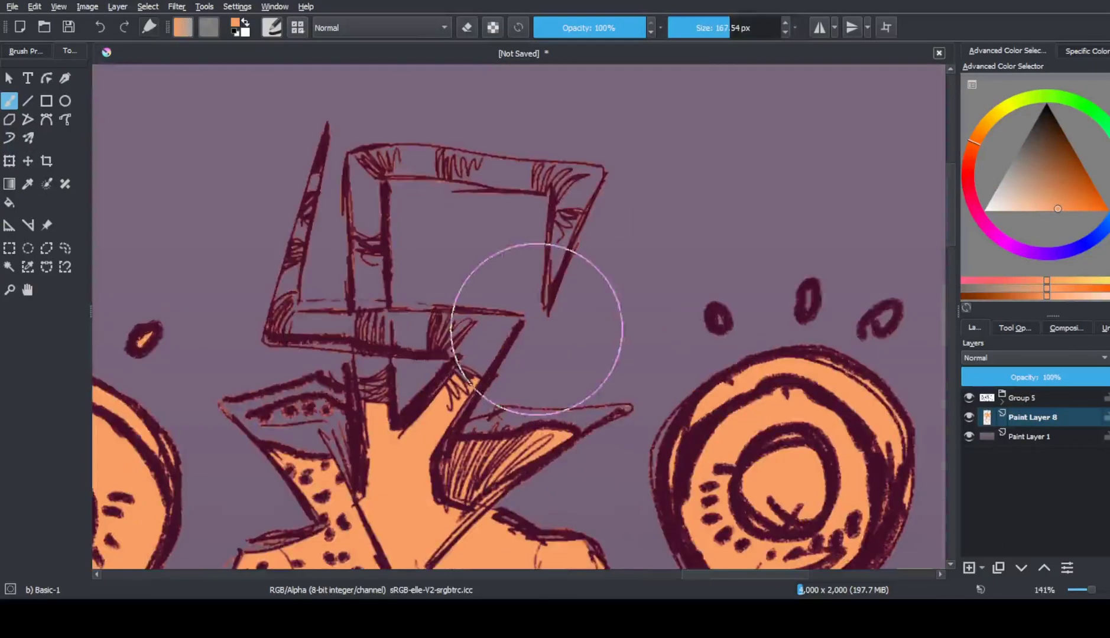
left_click_drag(537, 330, 818, 305)
mouse_move(334, 397)
left_mouse_down()
mouse_move(242, 408)
mouse_move(328, 449)
mouse_move(506, 417)
left_mouse_up()
Paint the angular headpiece's vertical bar, lower bar and left spike orange
key("bracketright")
key("bracketright")
key("bracketright")
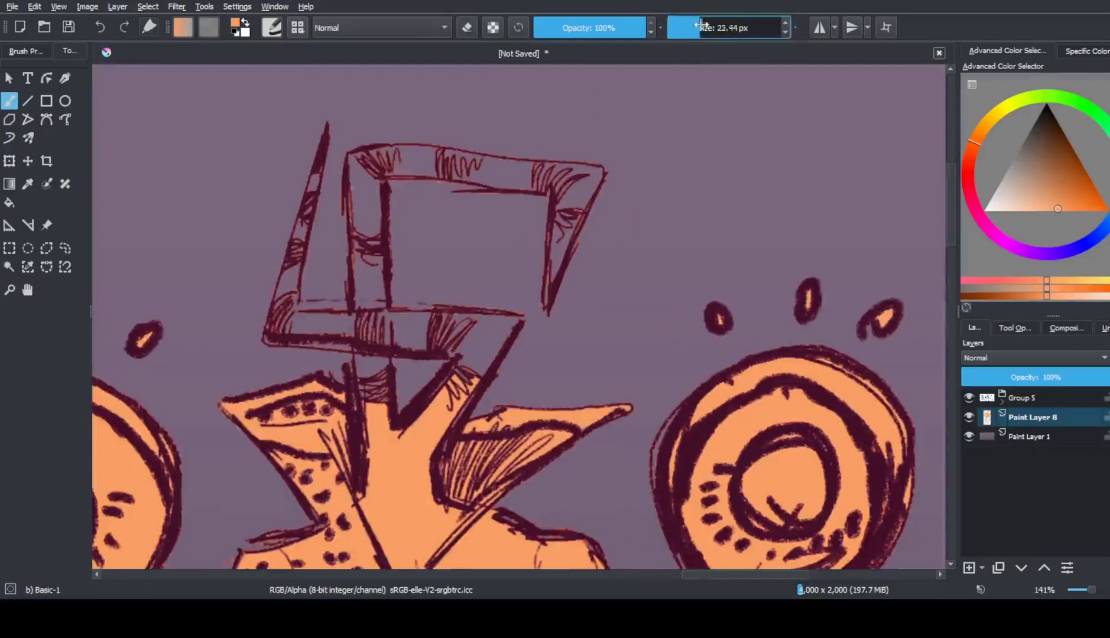
mouse_move(358, 155)
left_mouse_down()
mouse_move(366, 308)
mouse_move(500, 334)
left_mouse_up()
key("bracketleft")
key("bracketleft")
key("bracketleft")
key("bracketleft")
key("bracketleft")
key("bracketleft")
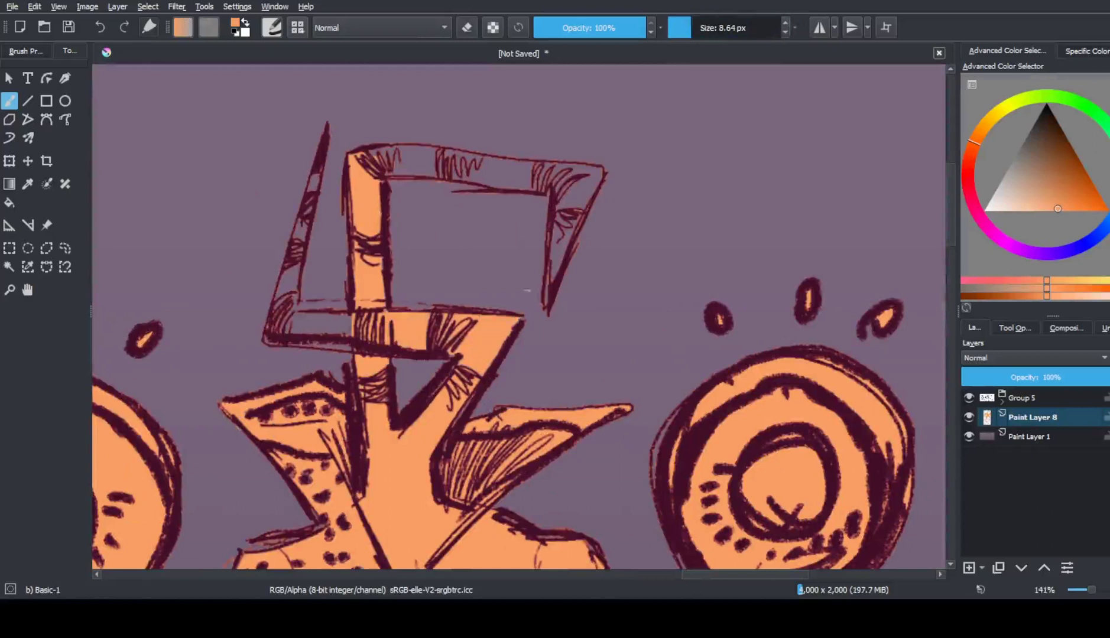
mouse_move(319, 162)
left_mouse_down()
mouse_move(284, 295)
mouse_move(349, 326)
left_mouse_up()
Fill the headpiece's upper bar and its downward-pointing right tip with orange
key("bracketright")
key("bracketright")
key("bracketright")
key("bracketright")
key("bracketright")
key("bracketright")
scroll(520, 319, "down", 5)
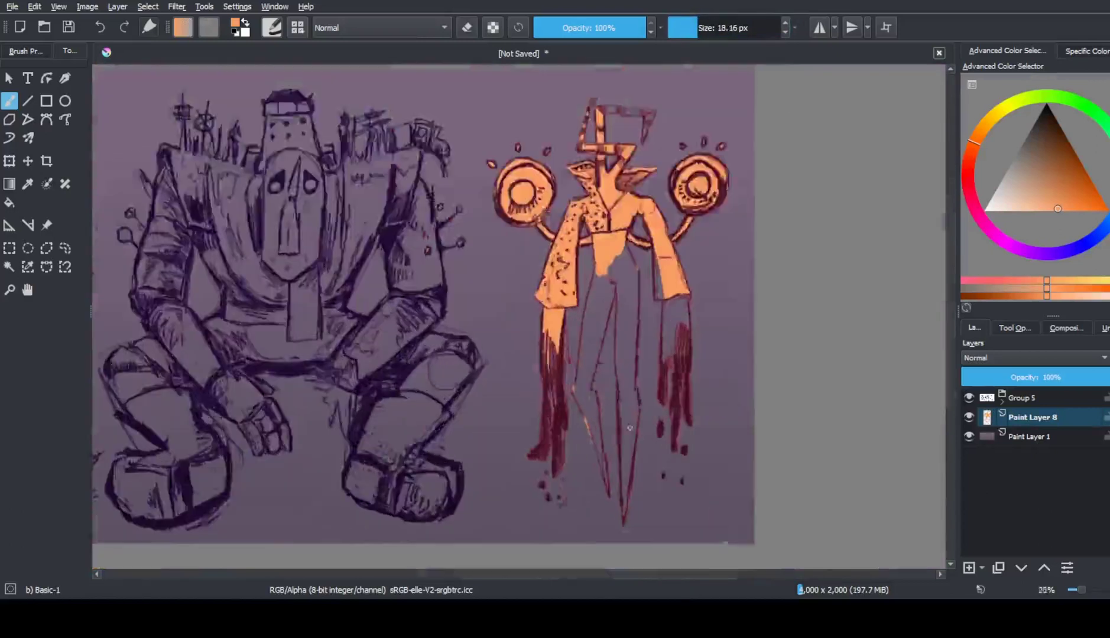
scroll(547, 235, "up", 5)
mouse_move(484, 246)
left_mouse_down()
mouse_move(465, 245)
mouse_move(715, 254)
mouse_move(701, 311)
left_mouse_up()
key("bracketleft")
key("bracketleft")
key("bracketleft")
key("bracketleft")
key("bracketleft")
key("bracketleft")
key("bracketleft")
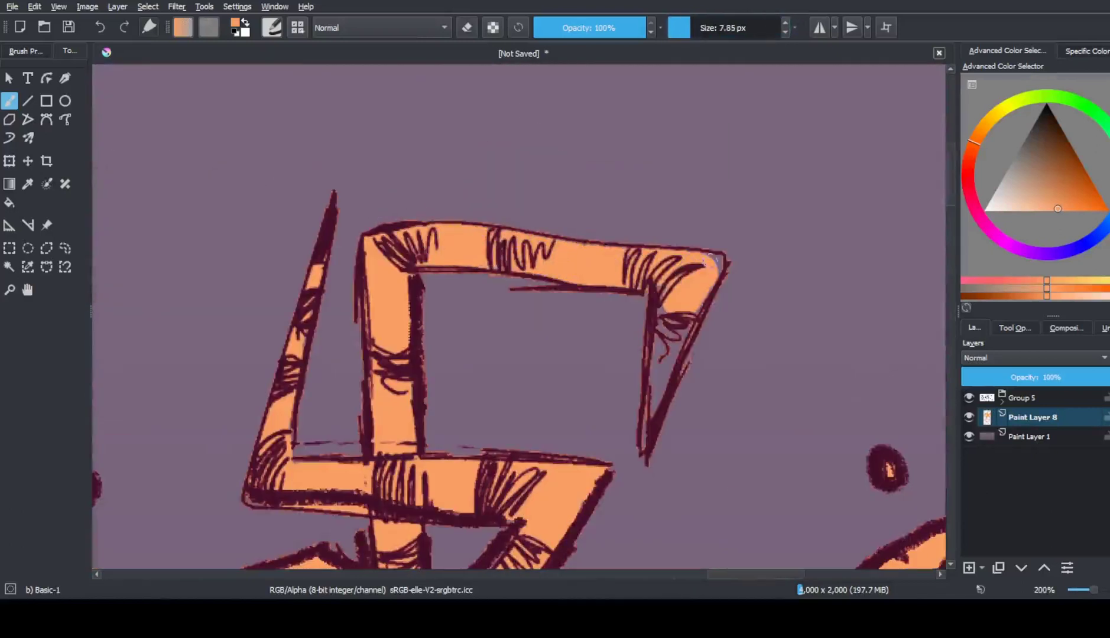
left_click_drag(718, 260, 644, 444)
left_click_drag(680, 301, 668, 402)
scroll(668, 355, "down", 3)
Paint the right forearm orange and touch up the gaps between the dark streaks of the dripping hands
scroll(591, 354, "up", 3)
key("bracketright")
key("bracketright")
key("bracketright")
key("bracketright")
key("bracketright")
key("bracketright")
key("bracketright")
mouse_move(402, 189)
left_mouse_down()
mouse_move(414, 237)
mouse_move(467, 290)
left_mouse_up()
mouse_move(567, 322)
left_mouse_down()
mouse_move(553, 223)
mouse_move(583, 461)
mouse_move(614, 331)
mouse_move(638, 485)
left_mouse_up()
scroll(566, 317, "down", 5)
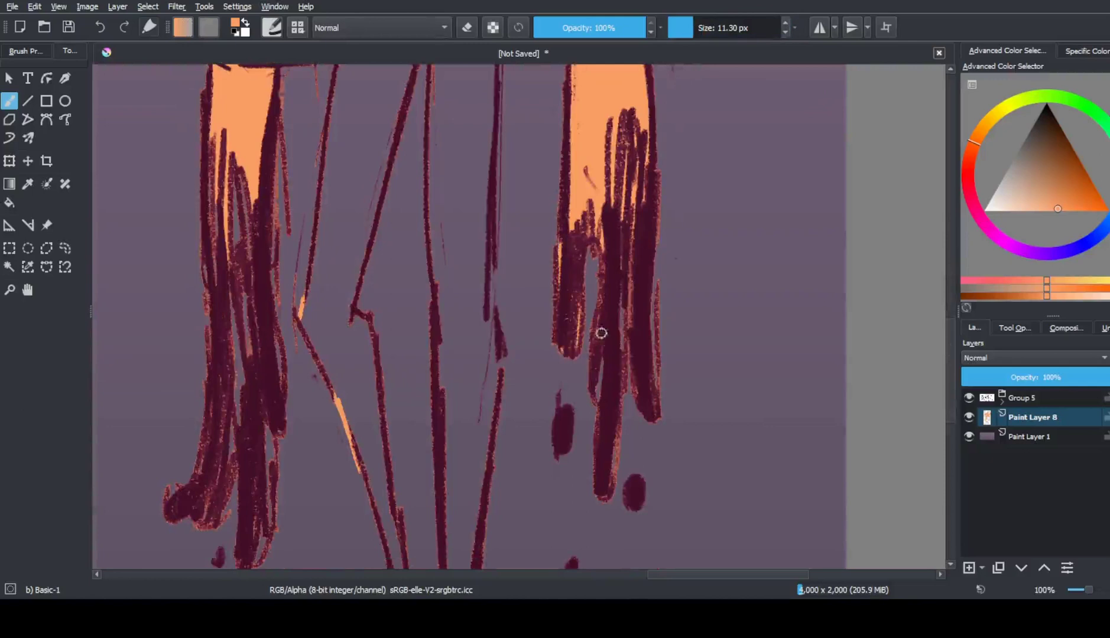
scroll(559, 442, "down", 1)
key("bracketright")
key("bracketright")
key("bracketright")
key("bracketright")
key("bracketright")
key("bracketright")
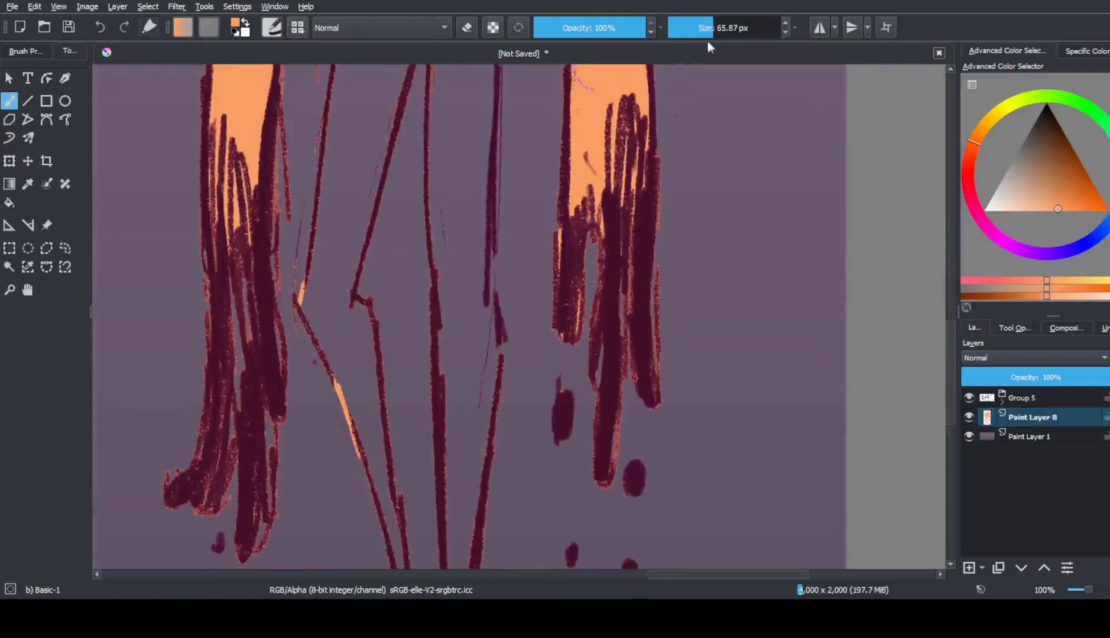
key("bracketleft")
key("bracketleft")
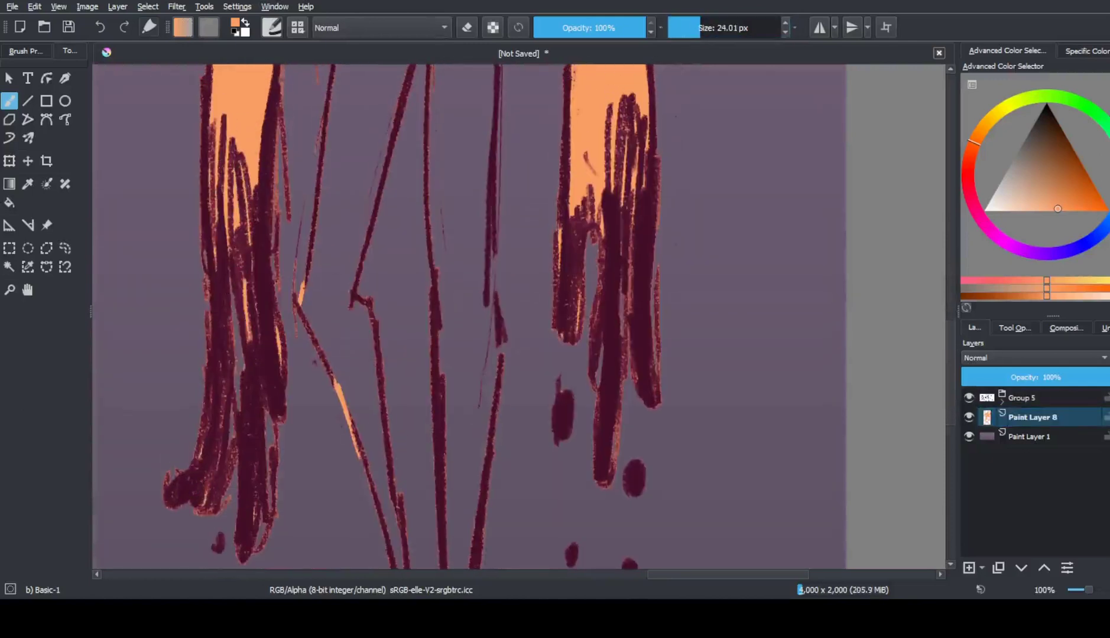
Paint the character's waist, hips and left thigh orange with a brush of about 46 px
scroll(414, 319, "up", 4)
key("bracketright")
key("bracketright")
key("bracketright")
mouse_move(382, 142)
left_mouse_down()
mouse_move(337, 378)
mouse_move(408, 185)
mouse_move(319, 518)
left_mouse_up()
Fill the left lower leg with orange down to its pointed tip
key("f")
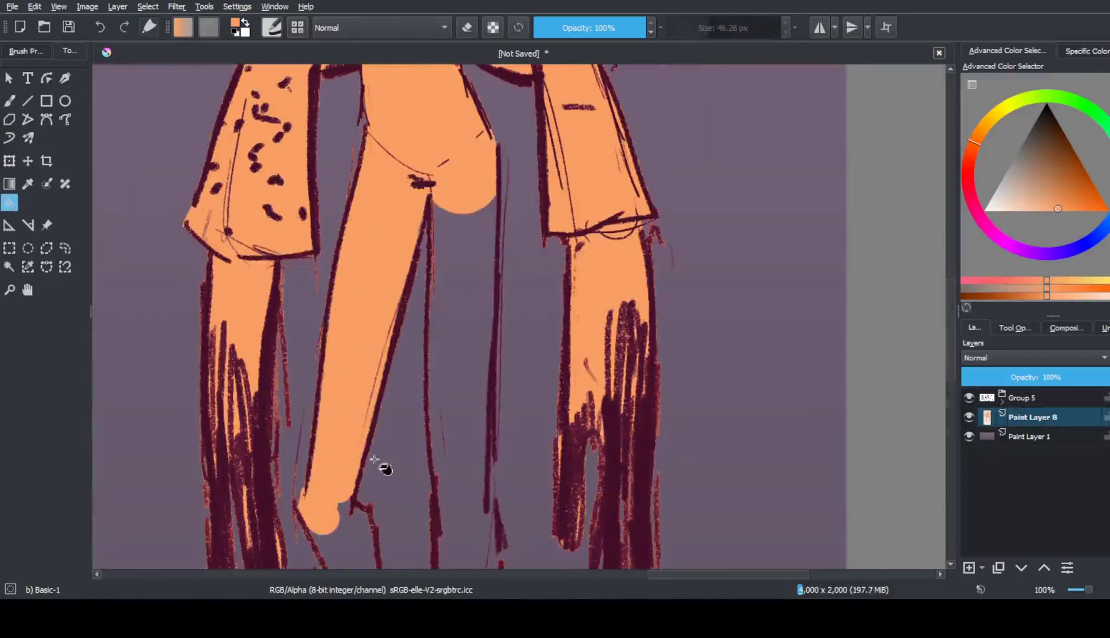
left_click(346, 546)
scroll(945, 329, "down", 5)
key("b")
key("bracketleft")
key("bracketleft")
key("bracketleft")
key("bracketleft")
scroll(945, 319, "up", 4)
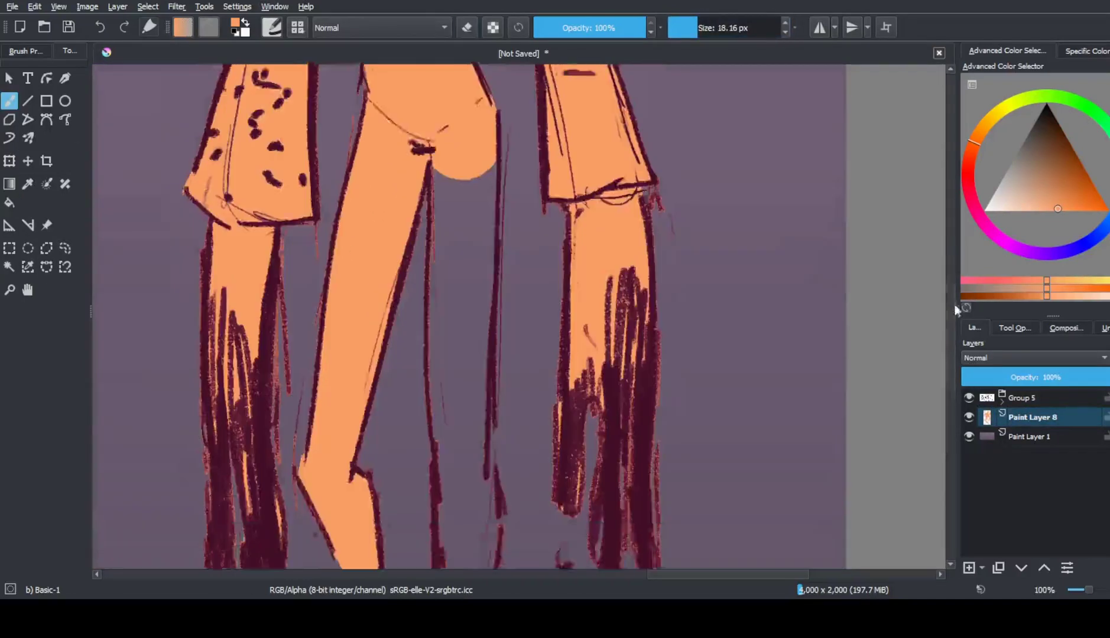
Paint the whole right leg orange down to its pointed tip
scroll(950, 292, "up", 1)
scroll(950, 292, "down", 2)
key("bracketright")
key("bracketright")
key("bracketright")
key("bracketright")
left_click_drag(461, 166, 470, 402)
scroll(950, 368, "down", 3)
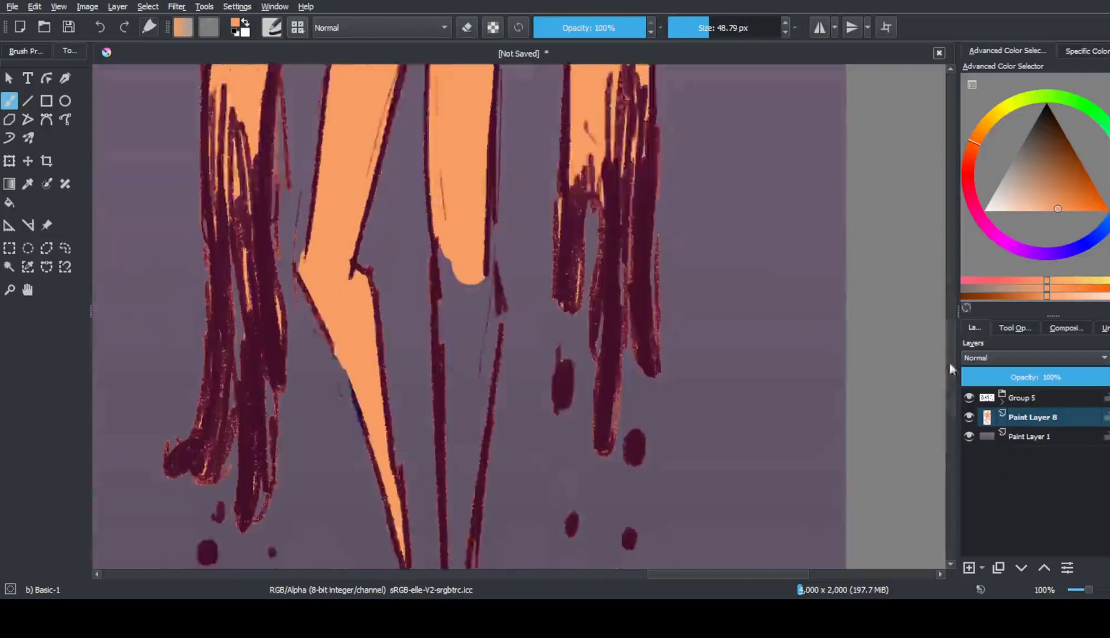
scroll(950, 367, "down", 2)
mouse_move(467, 101)
left_mouse_down()
mouse_move(478, 144)
mouse_move(428, 470)
left_mouse_up()
key("bracketleft")
key("bracketleft")
key("bracketleft")
key("bracketleft")
key("e")
Add a crimson copy of the line art as a new layer above the merged sketch layer in the group
key("minus")
key("minus")
key("minus")
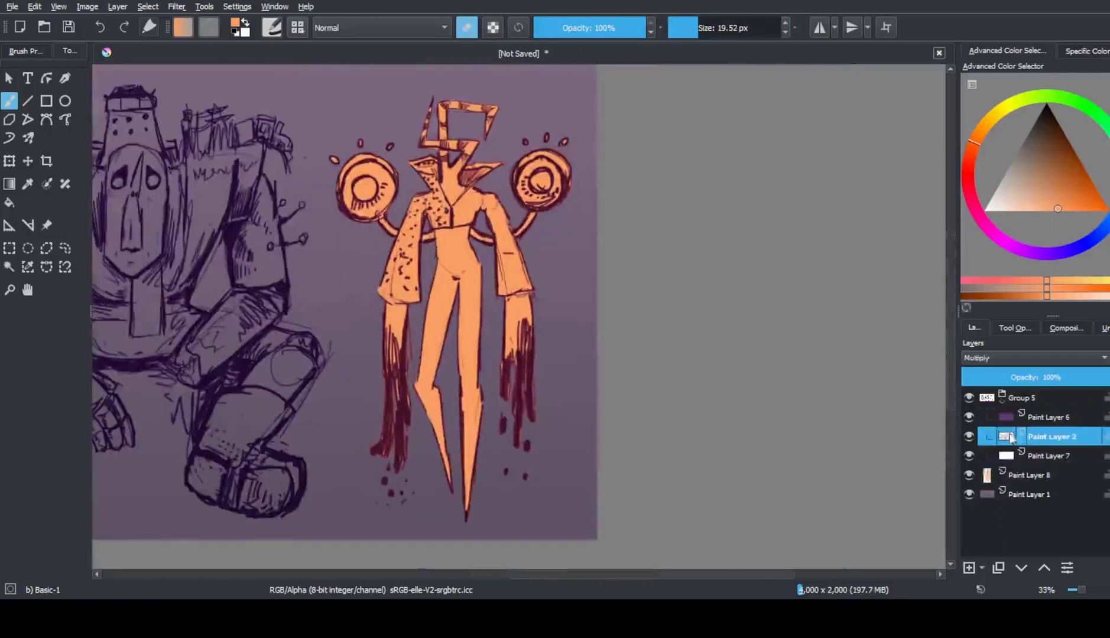
left_click(1074, 183)
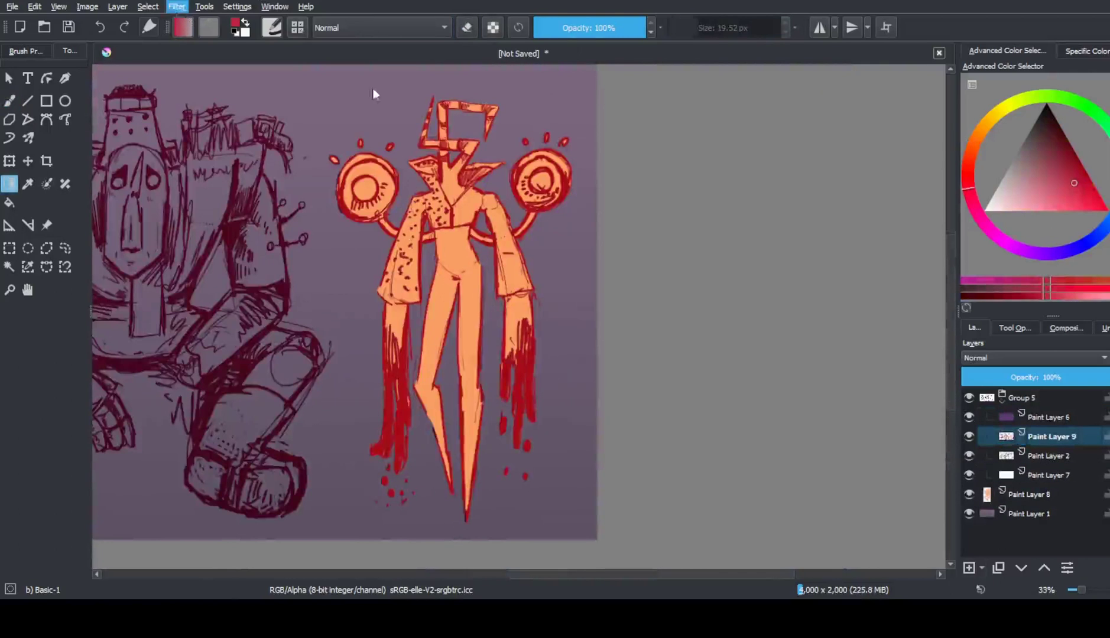
left_click(1022, 398)
left_click(1002, 401)
key("minus")
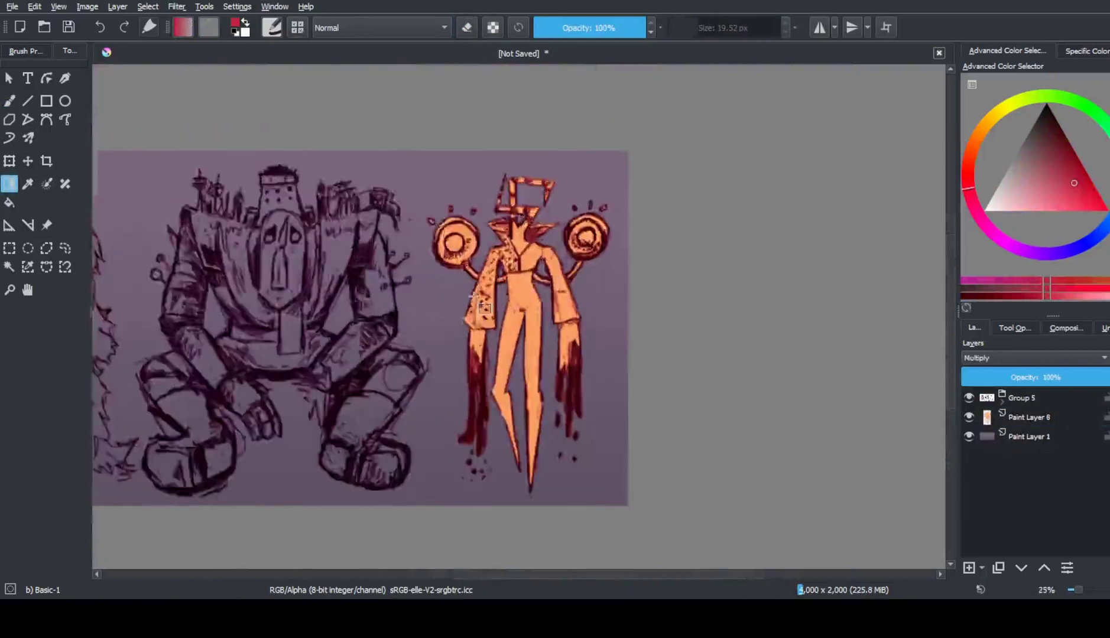
Put the orange colour layer into its own group and add a new paint layer above it
key("plus")
left_click(1029, 417)
key("plus")
key("plus")
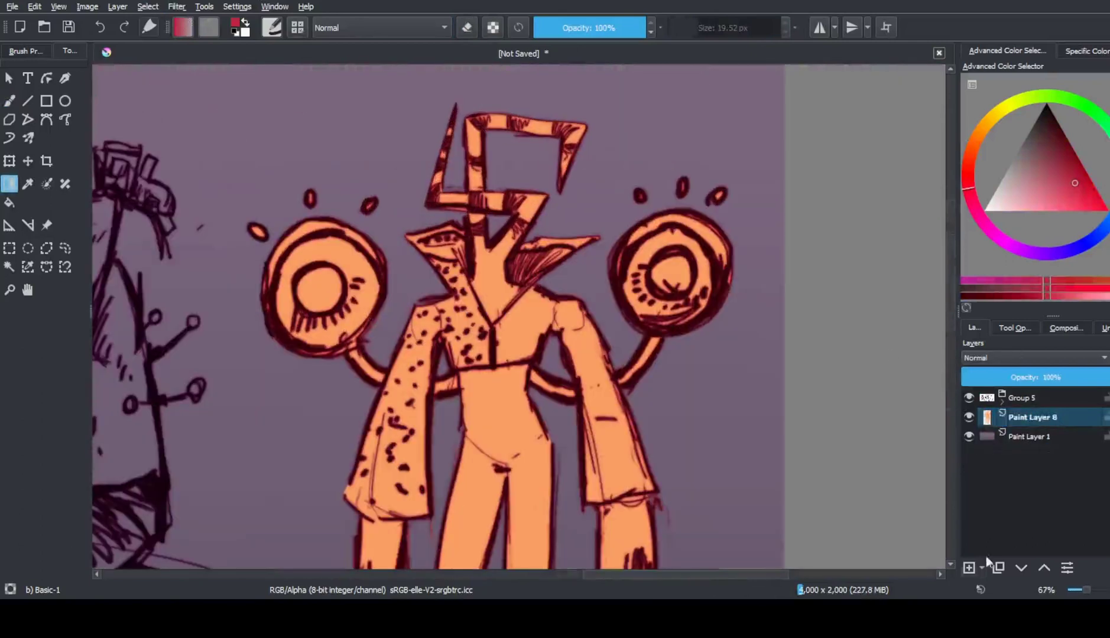
key("ctrl+g")
key("Insert")
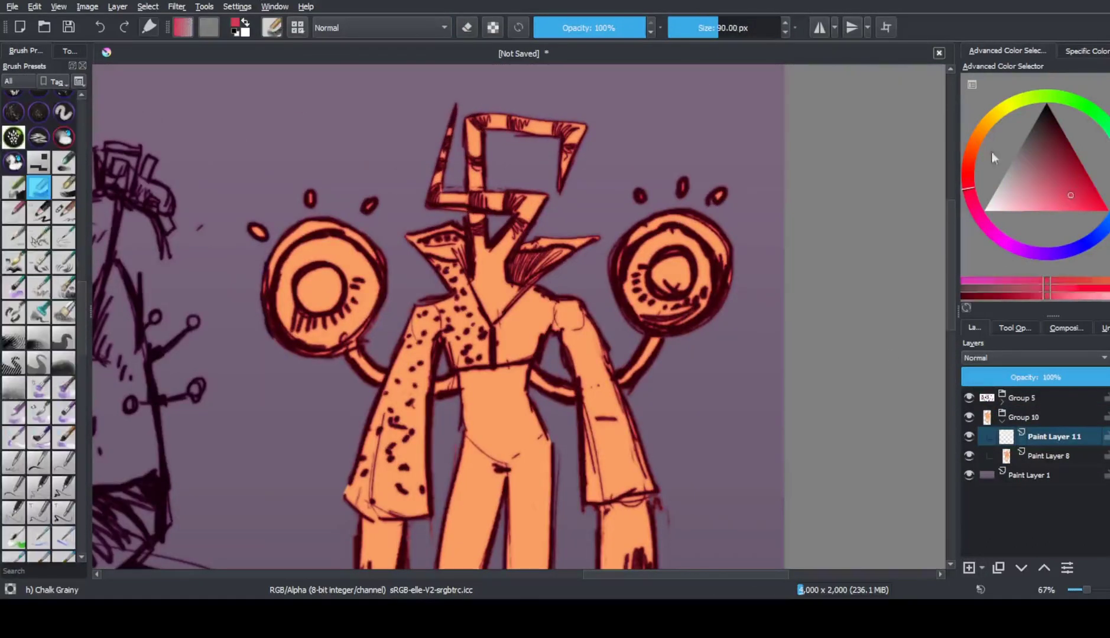
With the Chalk Grainy brush, paint the discs' outer crescents and centres red and their curved supporting arms purple
left_click(1064, 202)
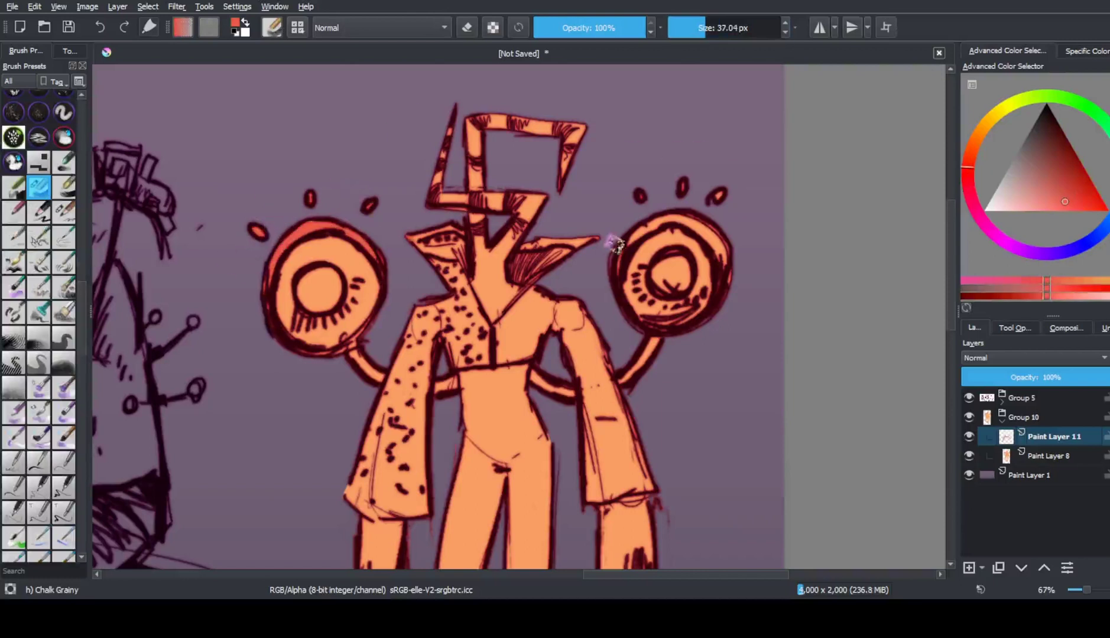
left_click_drag(644, 222, 727, 260)
left_click_drag(304, 275, 322, 311)
left_click_drag(679, 260, 655, 270)
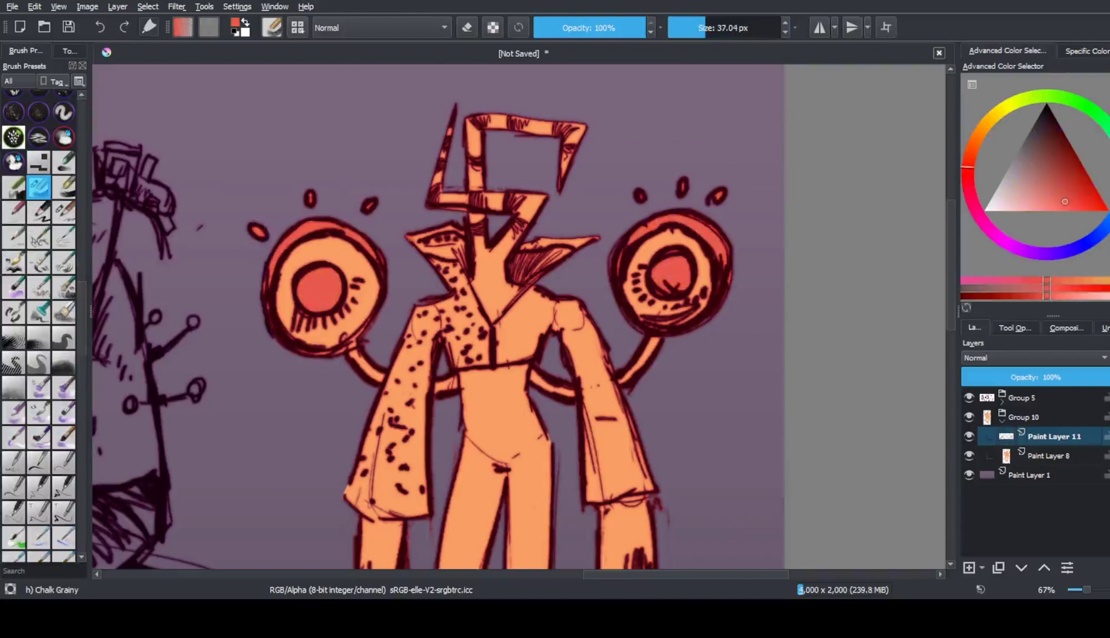
left_click_drag(352, 348, 383, 385)
mouse_move(539, 361)
left_mouse_down()
mouse_move(570, 395)
mouse_move(653, 339)
left_mouse_up()
Paint the rings around both disc centres light blue on the orange base layer
left_click(1052, 456)
left_click(1043, 204)
left_click_drag(639, 260, 697, 319)
left_click(1101, 225)
mouse_move(296, 254)
left_mouse_down()
mouse_move(347, 235)
mouse_move(366, 308)
left_mouse_up()
Paint the angular headpiece, face and neck light blue, using a smaller brush for the narrow parts
left_click_drag(724, 27, 707, 26)
mouse_move(473, 124)
left_mouse_down()
mouse_move(449, 177)
mouse_move(502, 201)
left_mouse_up()
left_click_drag(708, 26, 697, 26)
left_click_drag(479, 236, 494, 313)
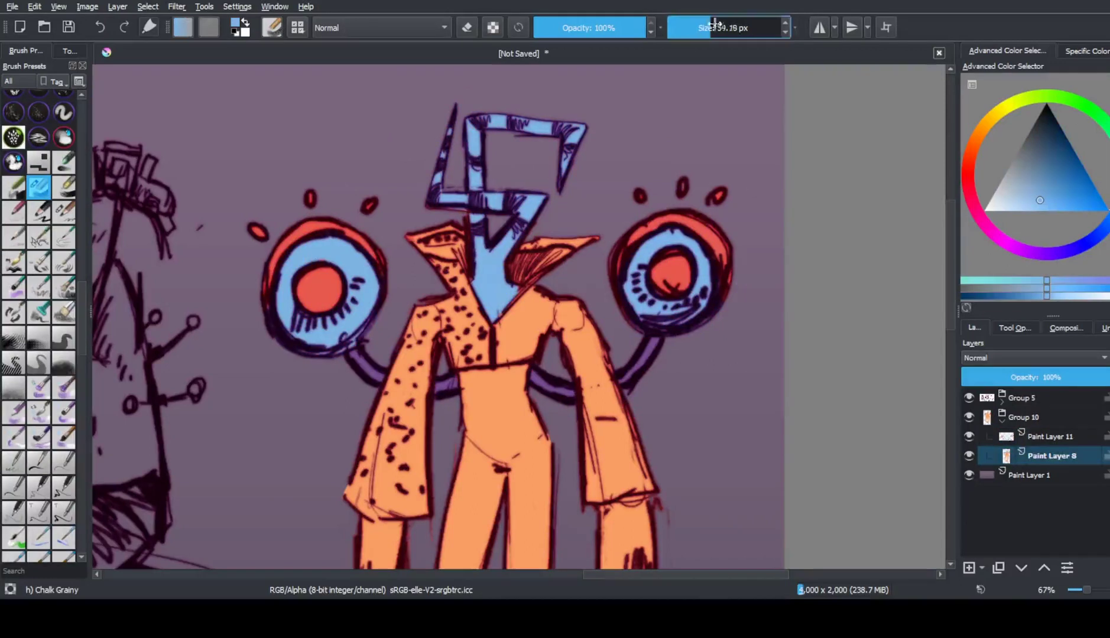
Enlarge the brush to about 130 px and paint the right forearm and dripping hand light blue
key("minus")
key("minus")
key("minus")
key("plus")
key("plus")
left_click_drag(704, 27, 728, 27)
left_click_drag(608, 301, 595, 528)
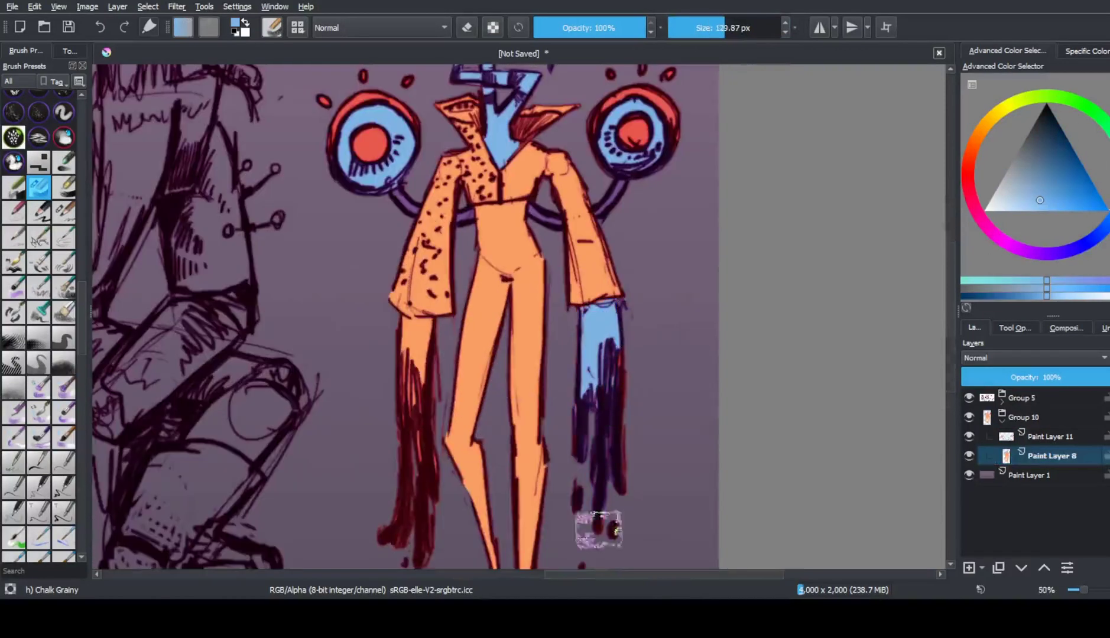
Paint the left forearm and its dripping hand light blue to match the other arm
left_click_drag(414, 322, 402, 461)
key("minus")
key("minus")
key("plus")
key("plus")
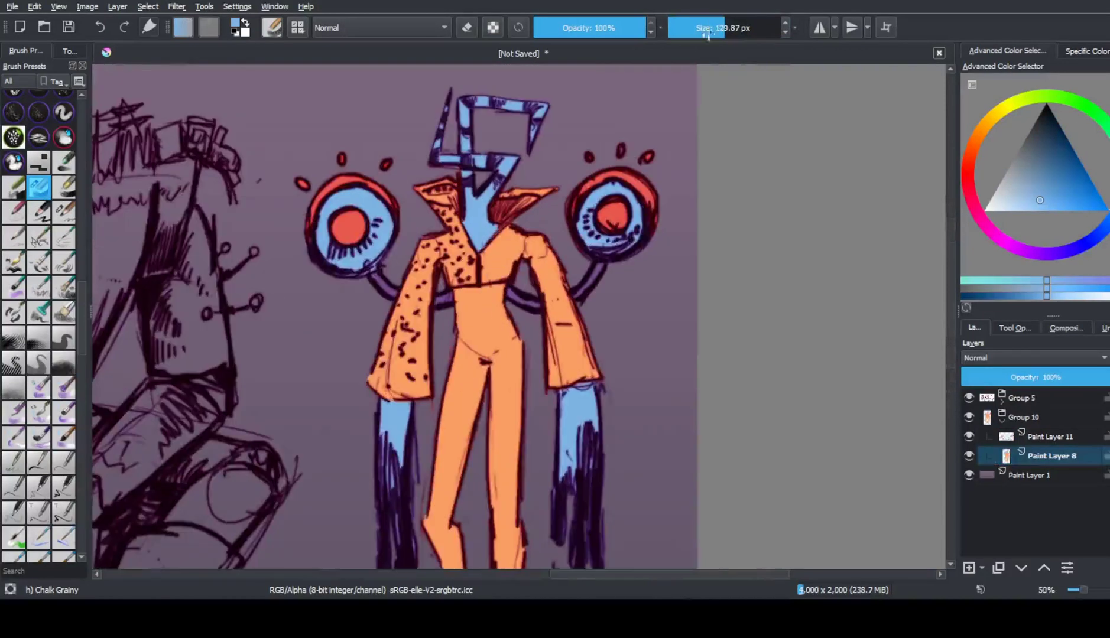
Paint the jacket body, collar interior and both flared sleeves dark red, using brush sizes of about 22 and 31 px
left_click(706, 27)
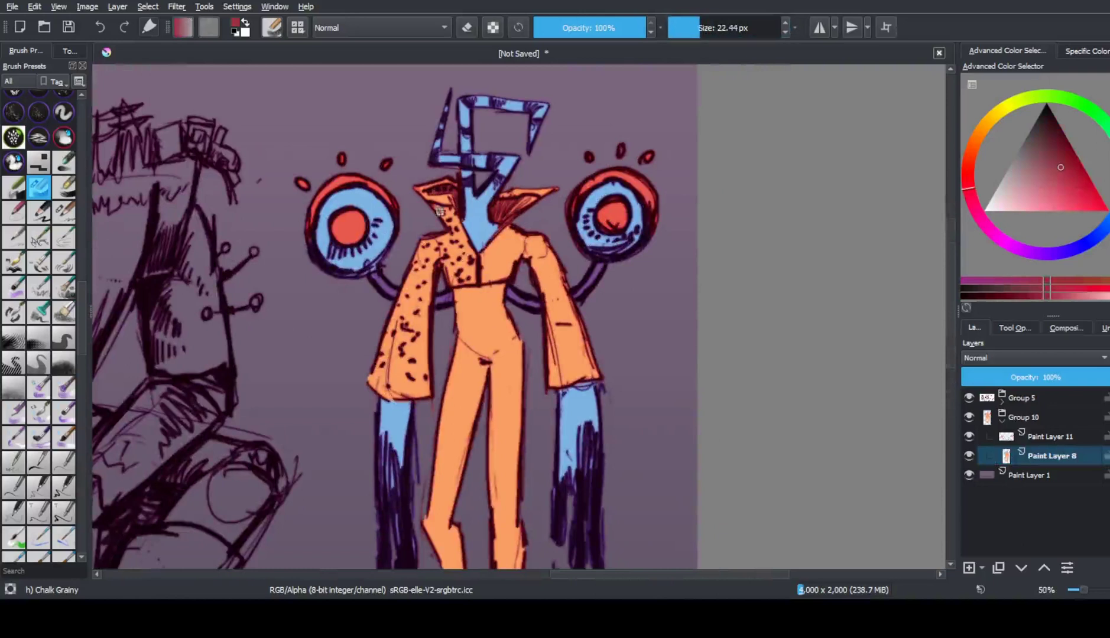
mouse_move(473, 236)
left_mouse_down()
mouse_move(464, 281)
mouse_move(437, 237)
left_mouse_up()
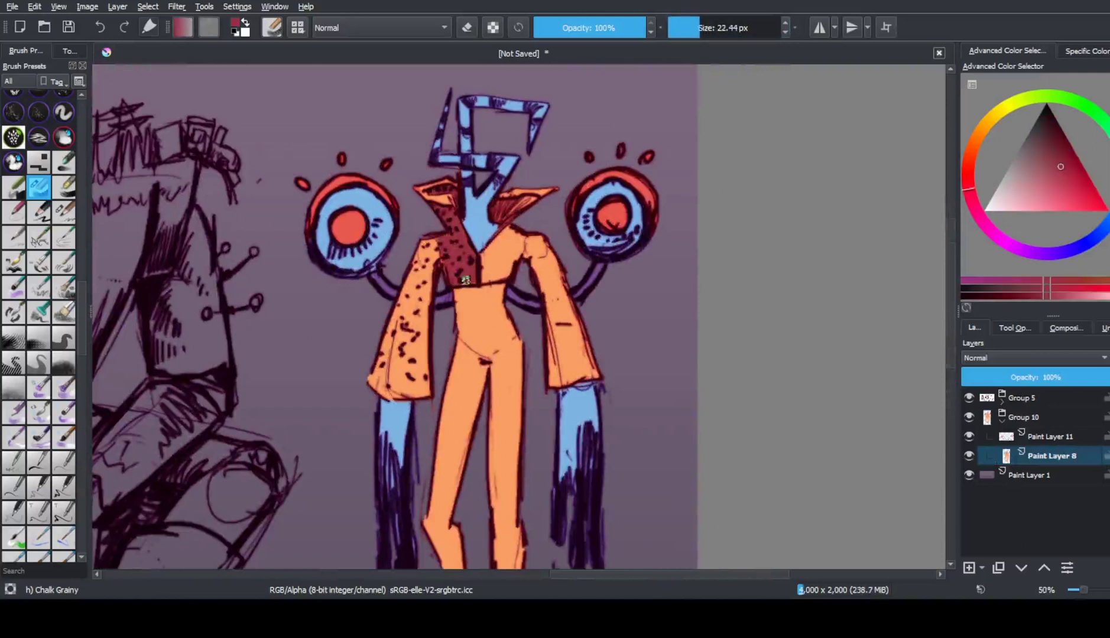
mouse_move(465, 280)
left_mouse_down()
mouse_move(414, 295)
mouse_move(390, 378)
mouse_move(413, 331)
left_mouse_up()
left_click(707, 22)
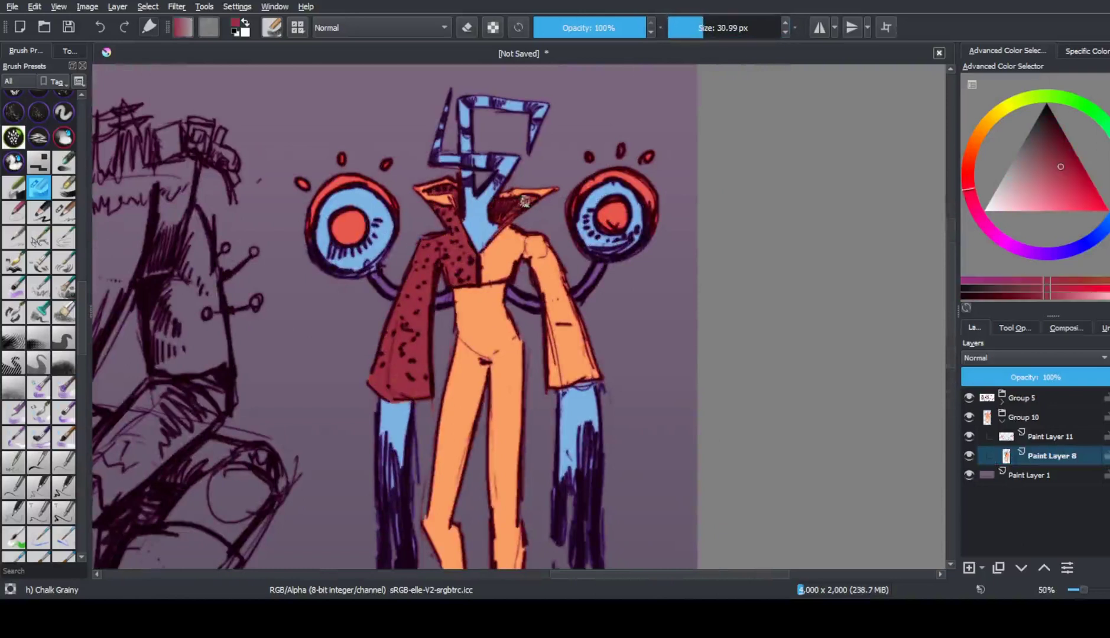
left_click_drag(524, 202, 512, 227)
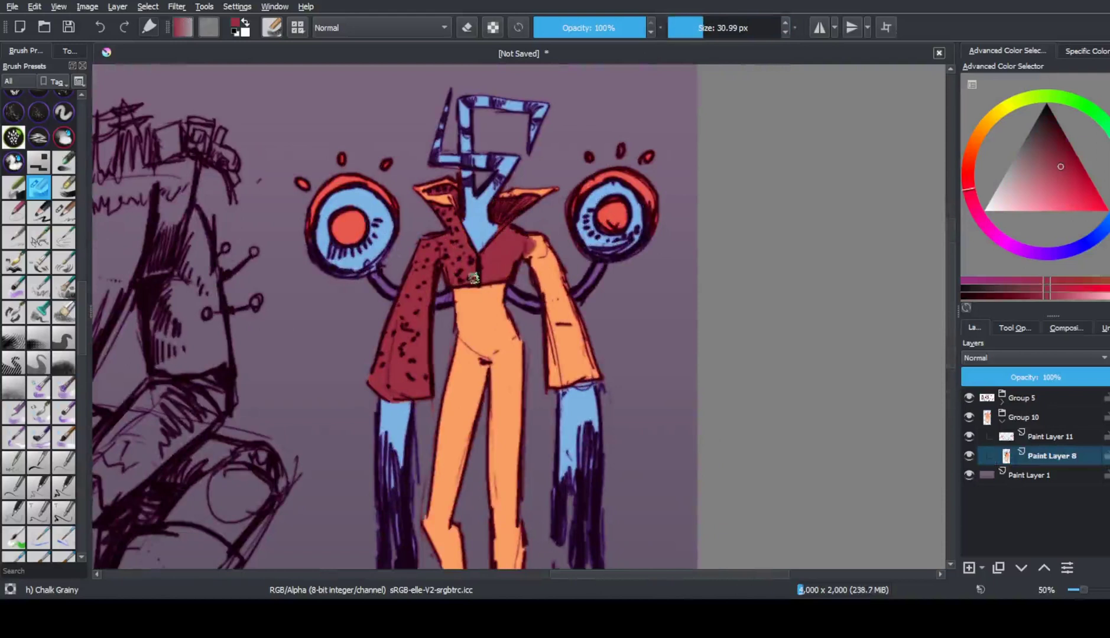
mouse_move(473, 278)
left_mouse_down()
mouse_move(549, 296)
mouse_move(578, 376)
left_mouse_up()
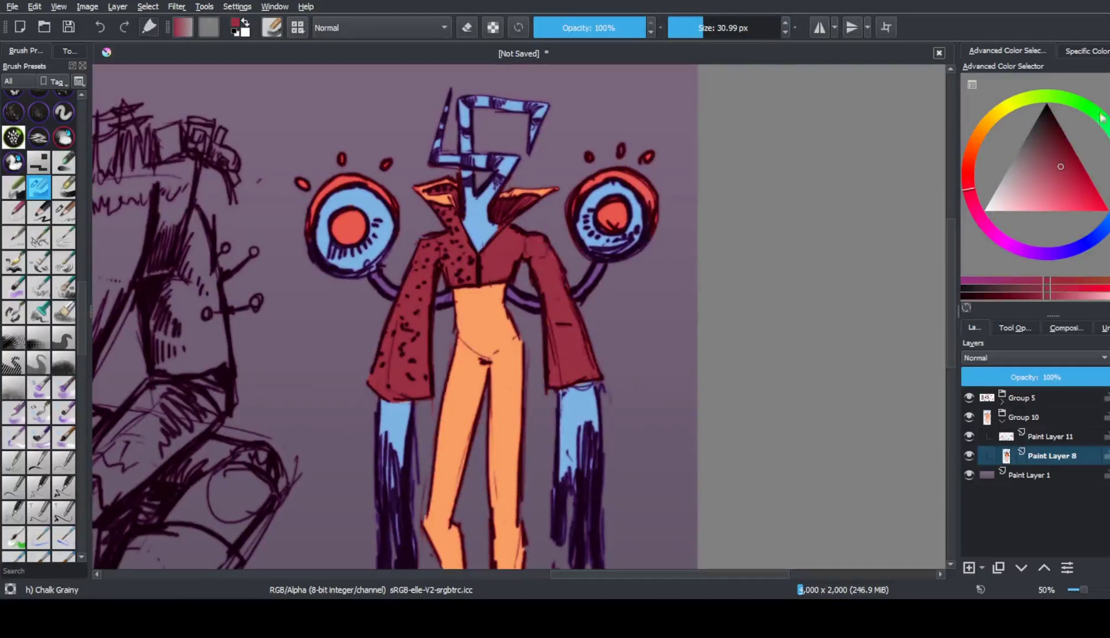
Recolour the collar edges yellow-orange and shade the spotted jacket half dark maroon on Paint Layer 11 with a brush of about 66 px
left_click(448, 195, "ctrl")
left_click(1041, 436)
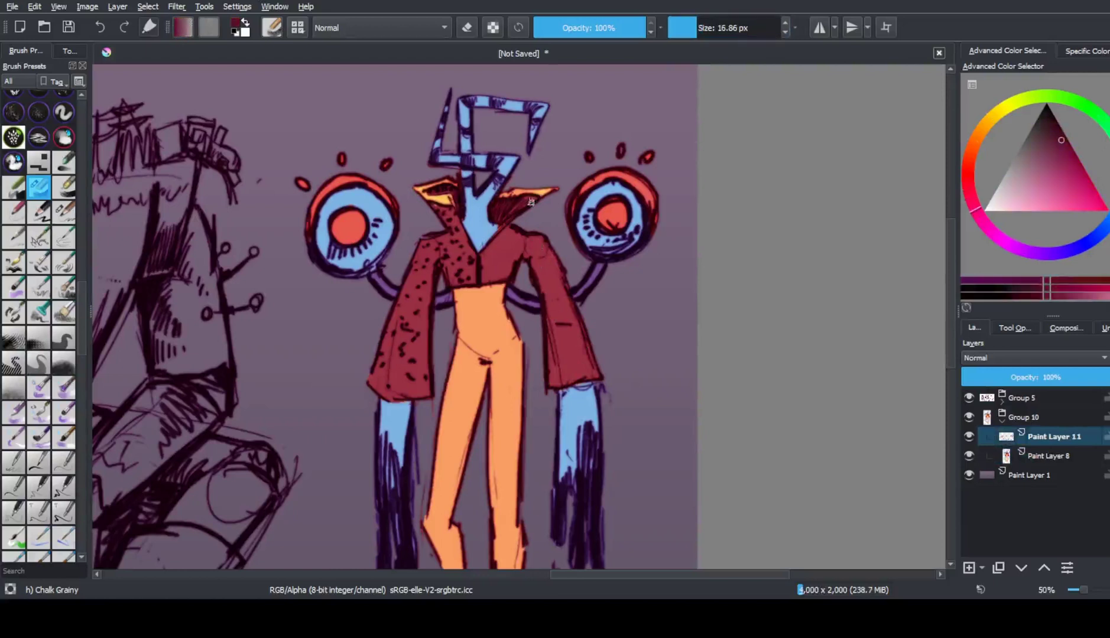
left_click(715, 27)
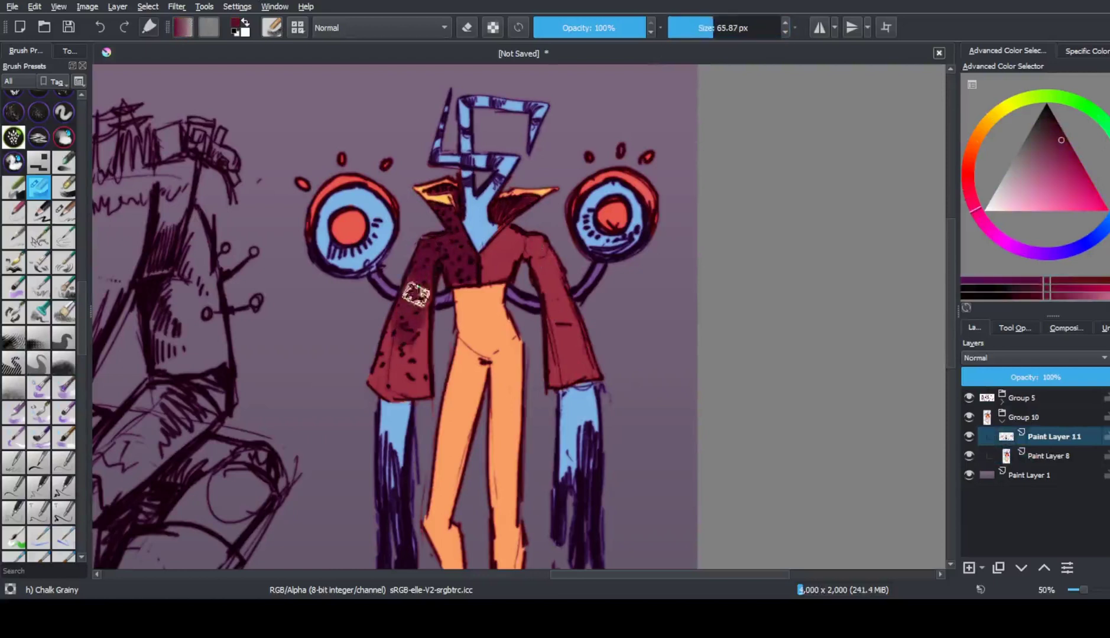
Blend the orange legs downward through red into crimson at the feet, using a brush of about 107 px
scroll(586, 154, "down", 1)
left_click(597, 190, "ctrl")
left_click_drag(523, 514, 495, 437)
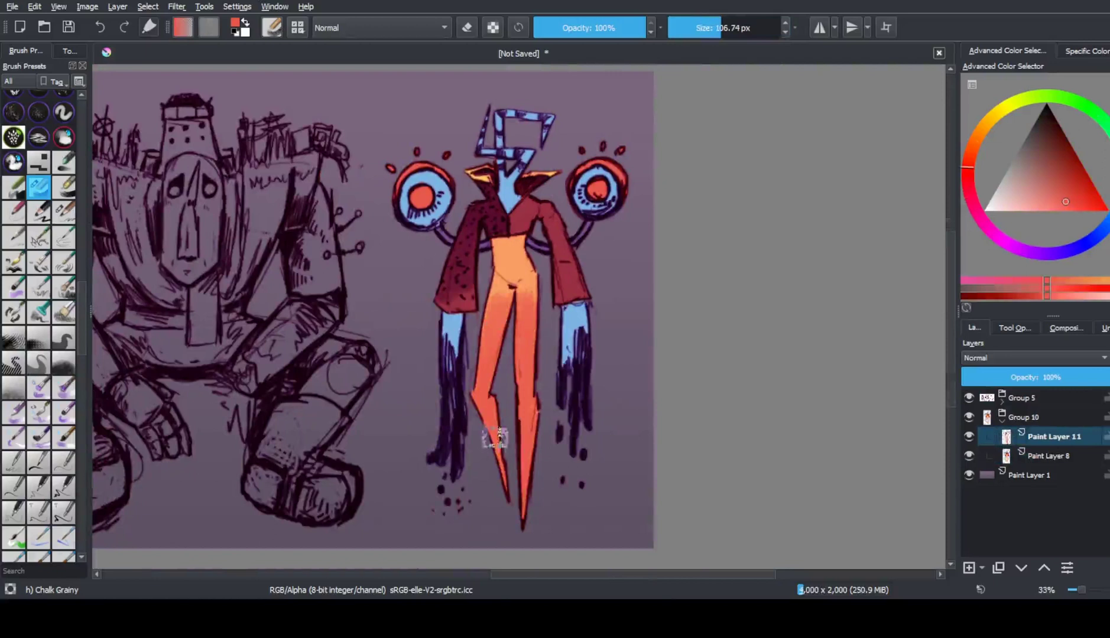
left_click_drag(486, 375, 510, 270)
left_click(1072, 188)
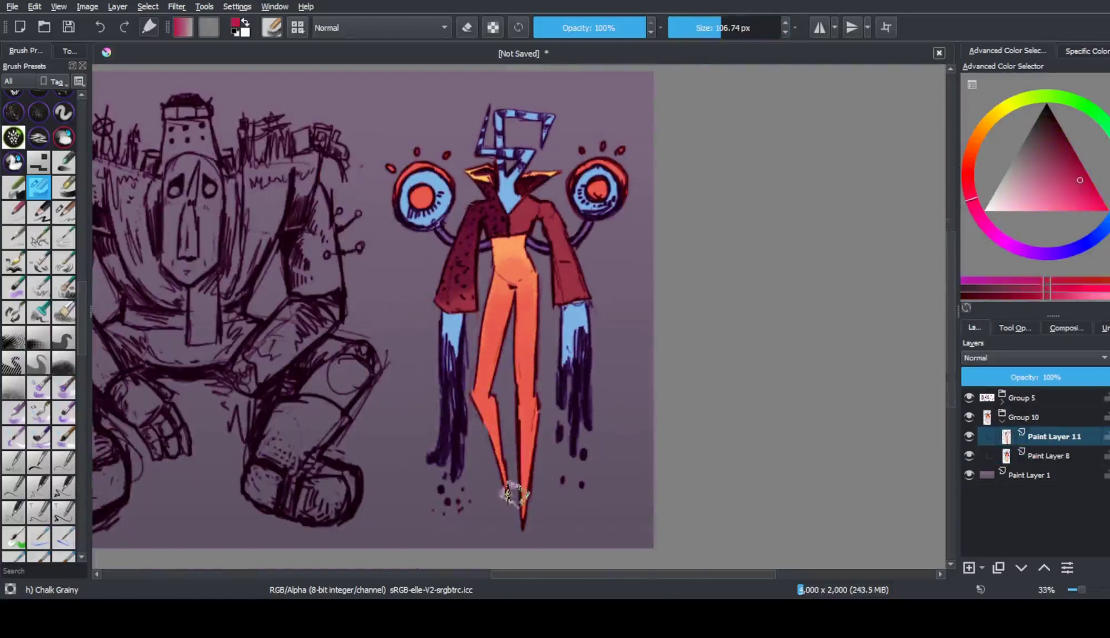
mouse_move(514, 503)
left_mouse_down()
mouse_move(485, 355)
mouse_move(556, 292)
left_mouse_up()
Paint purple fades over the headpiece's outer bars and the lower parts of both dripping hands
left_click(627, 260, "ctrl")
left_click(1063, 197)
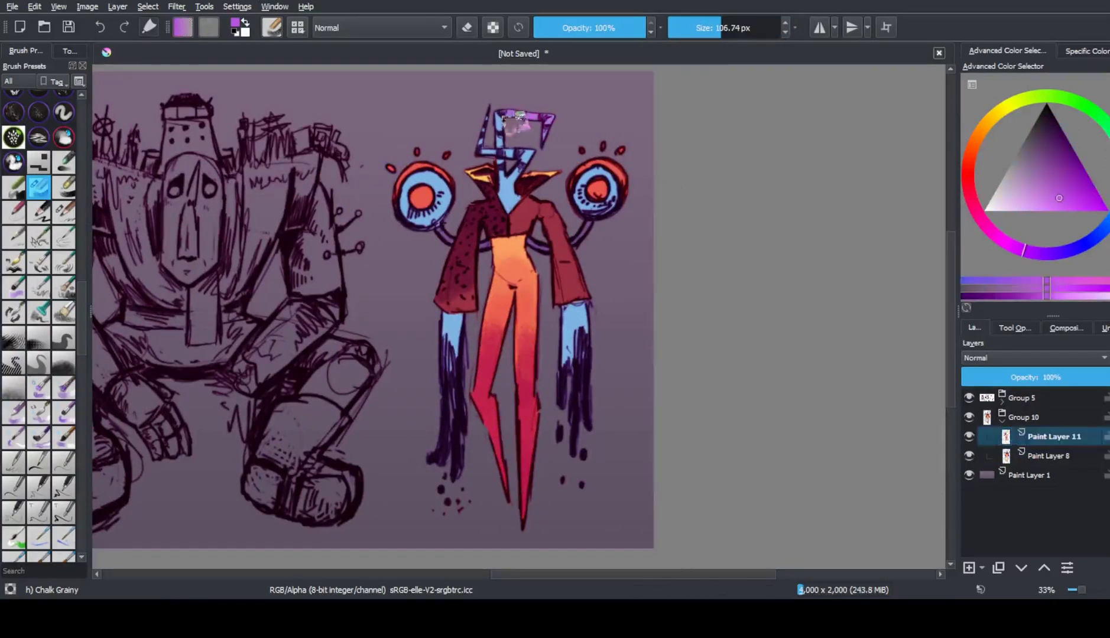
key("bracketleft")
key("bracketleft")
key("bracketright")
key("bracketright")
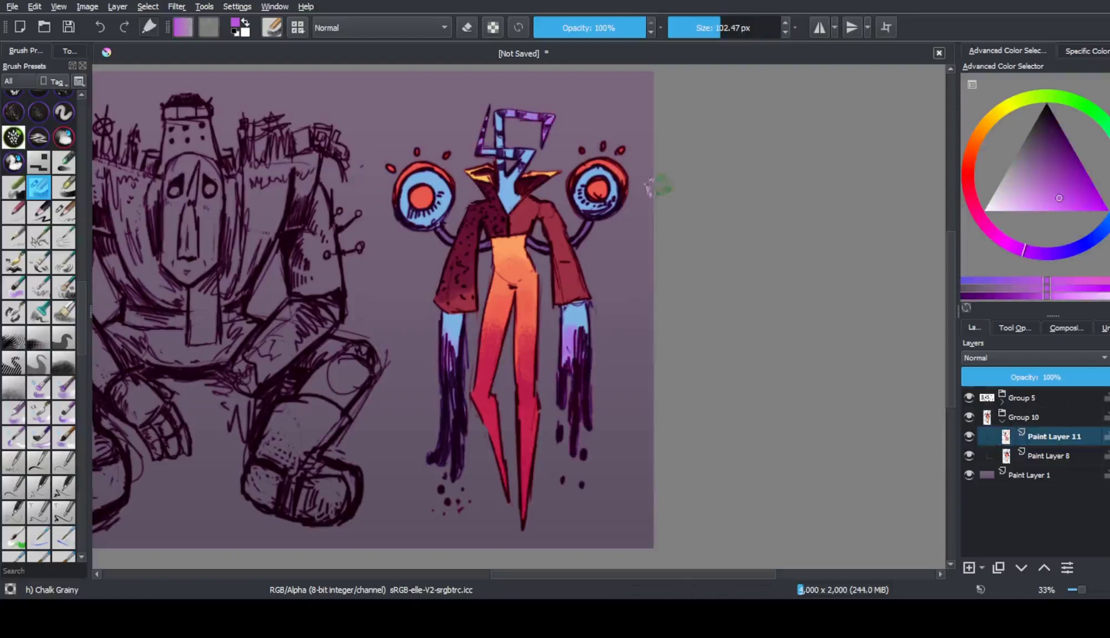
Add a paint layer between Paint Layer 11 and Paint Layer 8 and paint purple and light blue transitions on the disc rings
key("plus")
key("Insert")
mouse_move(331, 260)
left_mouse_down()
mouse_move(316, 230)
mouse_move(313, 284)
left_mouse_up()
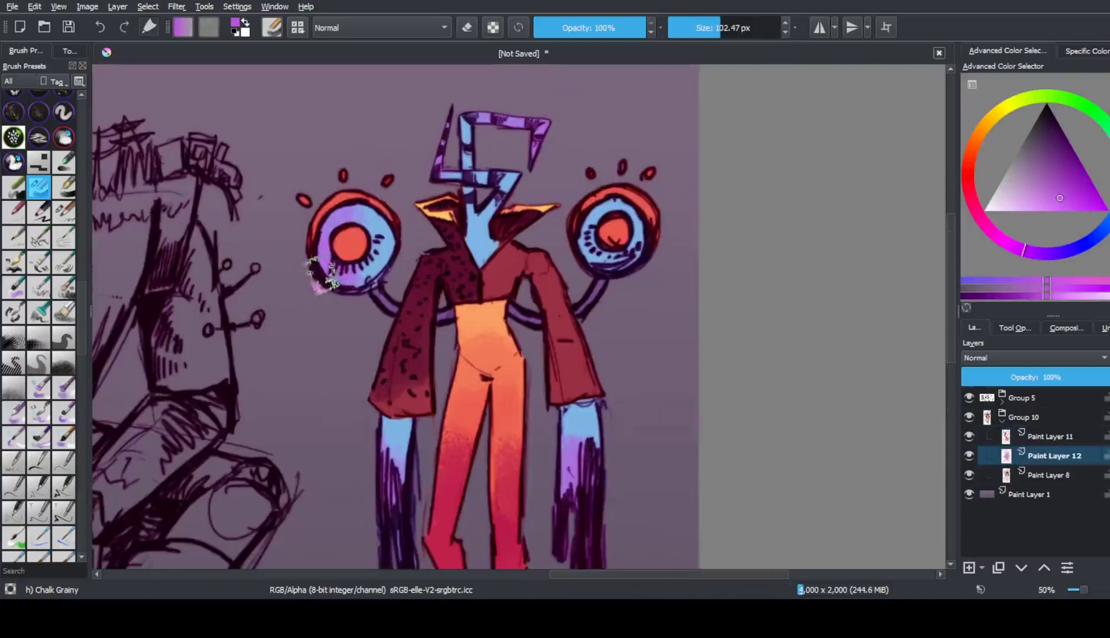
left_click(473, 174, "ctrl")
scroll(699, 228, "down", 1)
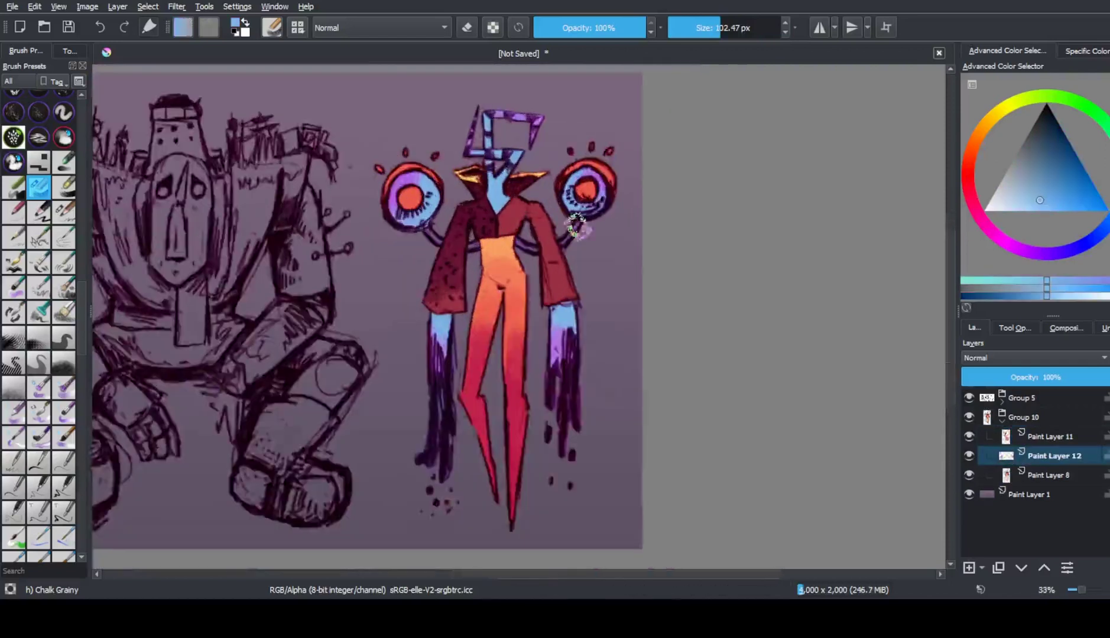
Add a paint layer at the top of Group 10, set it to Multiply blending, and choose a muted purple
scroll(698, 228, "up", 2)
key("Insert")
key("alt+shift+m")
left_click(1036, 253)
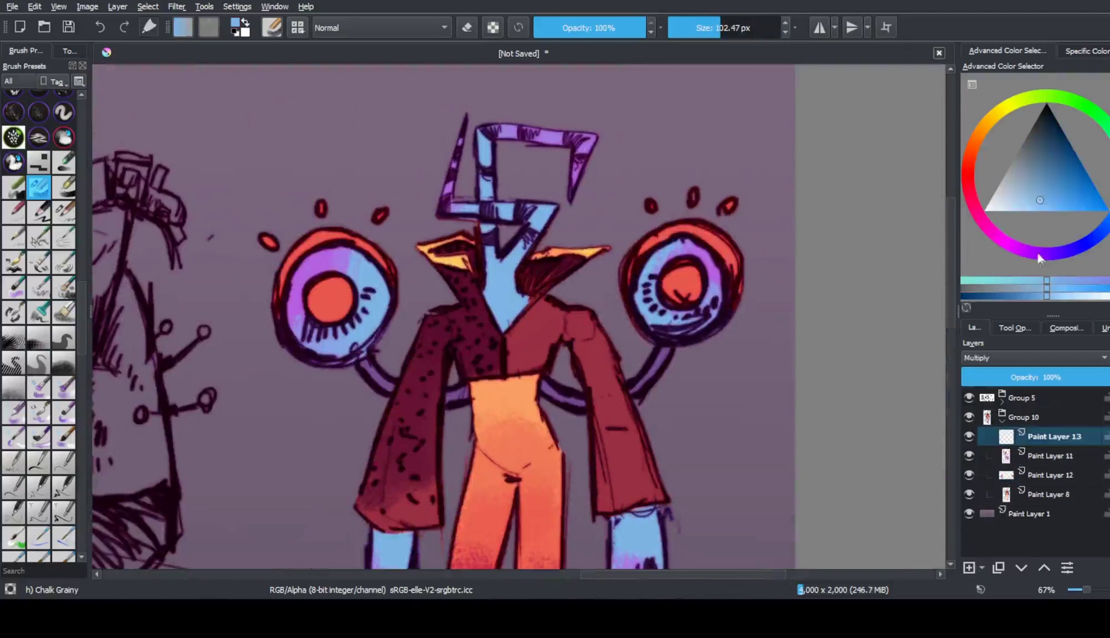
left_click(1036, 186)
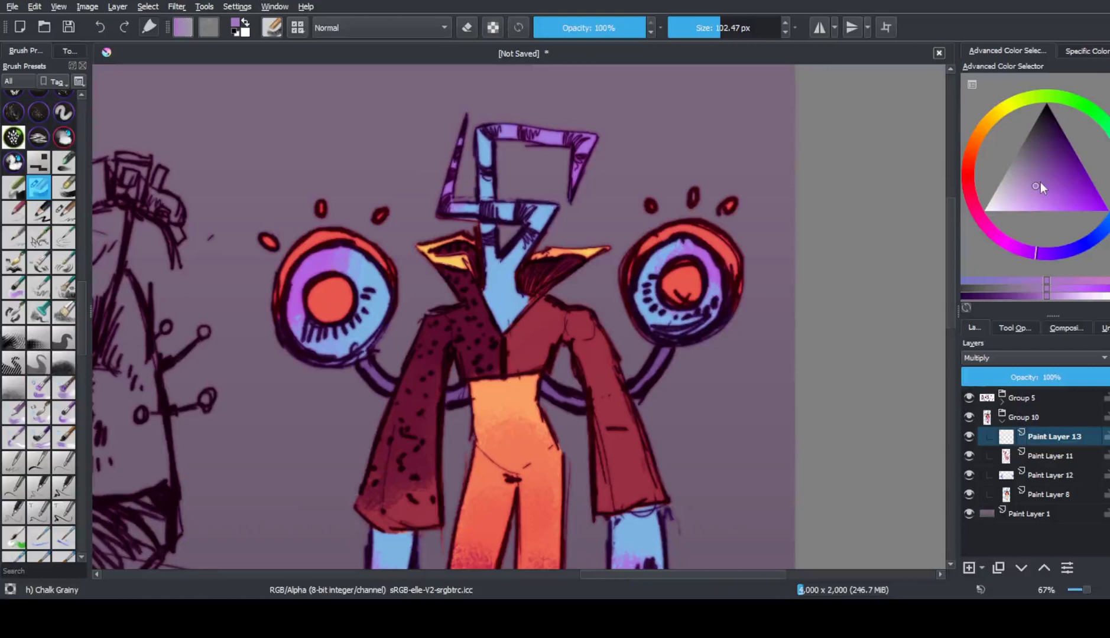
Shade the red disc centres with a brush of about 33 px and the lower disc rings at about 66 px
key("bracketleft")
key("bracketleft")
key("bracketleft")
key("bracketleft")
left_click_drag(334, 305, 337, 299)
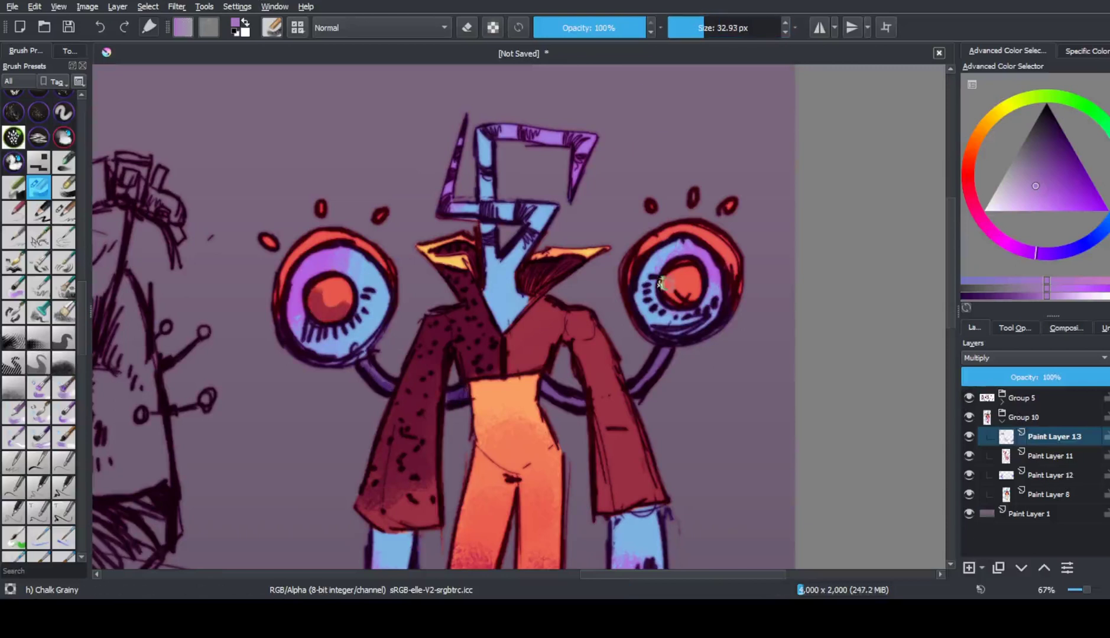
left_click_drag(664, 285, 645, 331)
key("bracketright")
key("bracketright")
left_click_drag(330, 359, 378, 352)
Reduce the brush to about 22 px and shade the waist beneath the jacket hem and the inner thigh
key("bracketleft")
key("bracketleft")
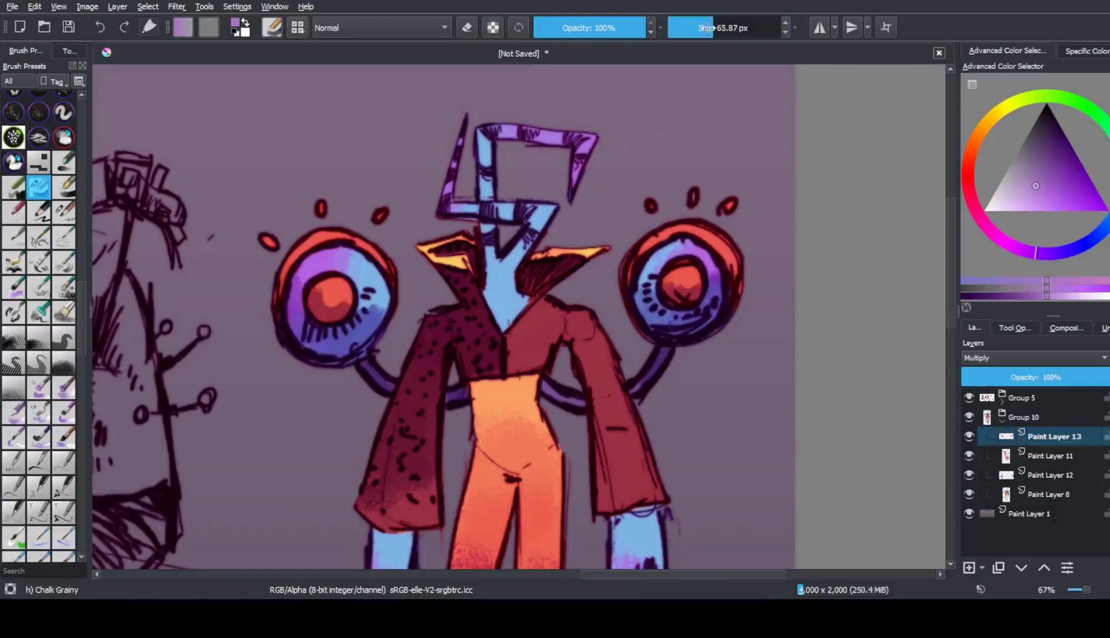
left_click_drag(470, 385, 532, 392)
Shade both forearms beneath the sleeves and the edges of the legs down to the feet, with a brush of about 39 px
key("bracketright")
key("bracketright")
key("bracketright")
key("bracketright")
key("bracketright")
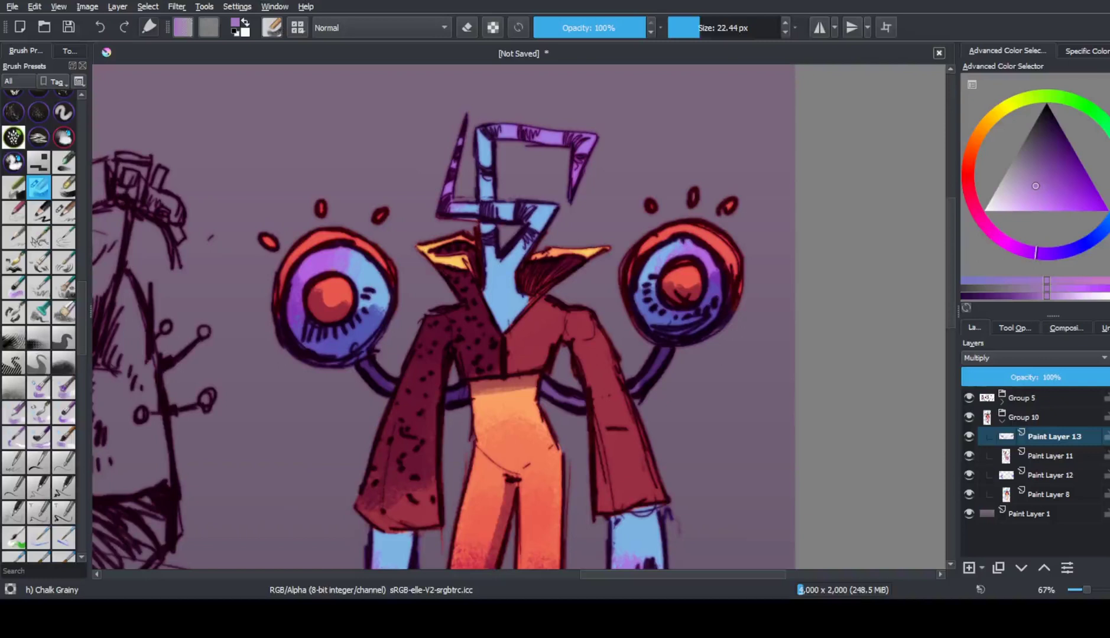
left_click_drag(609, 508, 624, 544)
mouse_move(384, 514)
left_mouse_down()
mouse_move(367, 533)
mouse_move(390, 567)
left_mouse_up()
left_click_drag(626, 520, 639, 562)
scroll(464, 295, "down", 5)
mouse_move(464, 294)
left_mouse_down()
mouse_move(540, 329)
mouse_move(490, 266)
mouse_move(560, 416)
mouse_move(478, 515)
left_mouse_up()
scroll(565, 314, "down", 3)
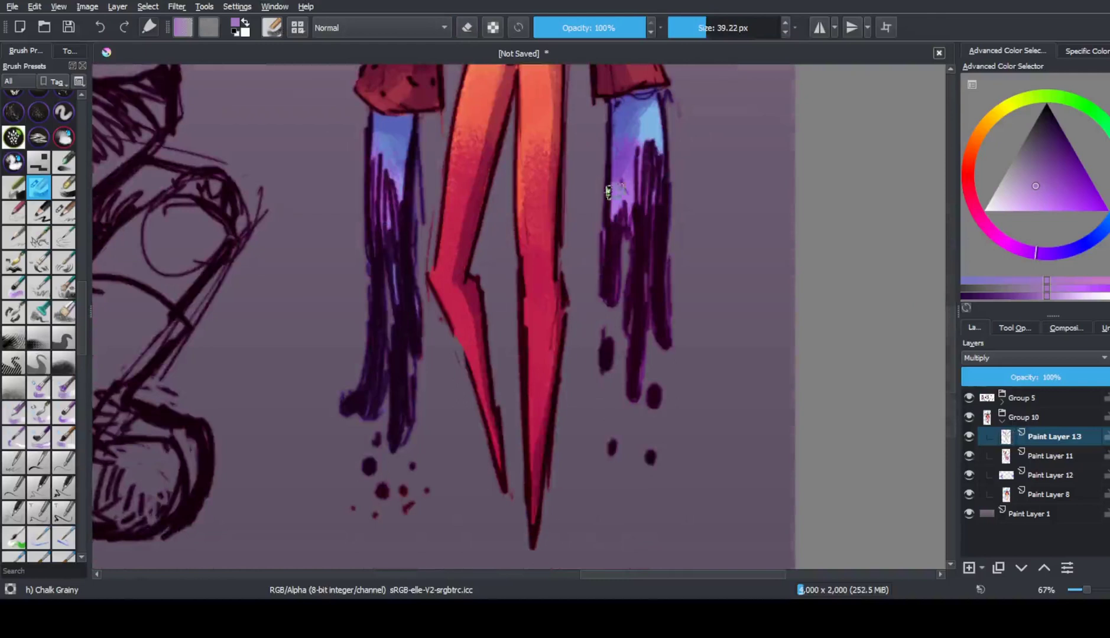
scroll(612, 193, "down", 3)
Shade the edges of the headpiece bars and the side of the face and neck with a brush of about 18 px
scroll(567, 121, "up", 6)
key("bracketleft")
key("bracketleft")
key("bracketleft")
key("bracketleft")
key("bracketleft")
key("bracketleft")
left_click_drag(485, 189, 487, 319)
scroll(490, 237, "up", 4)
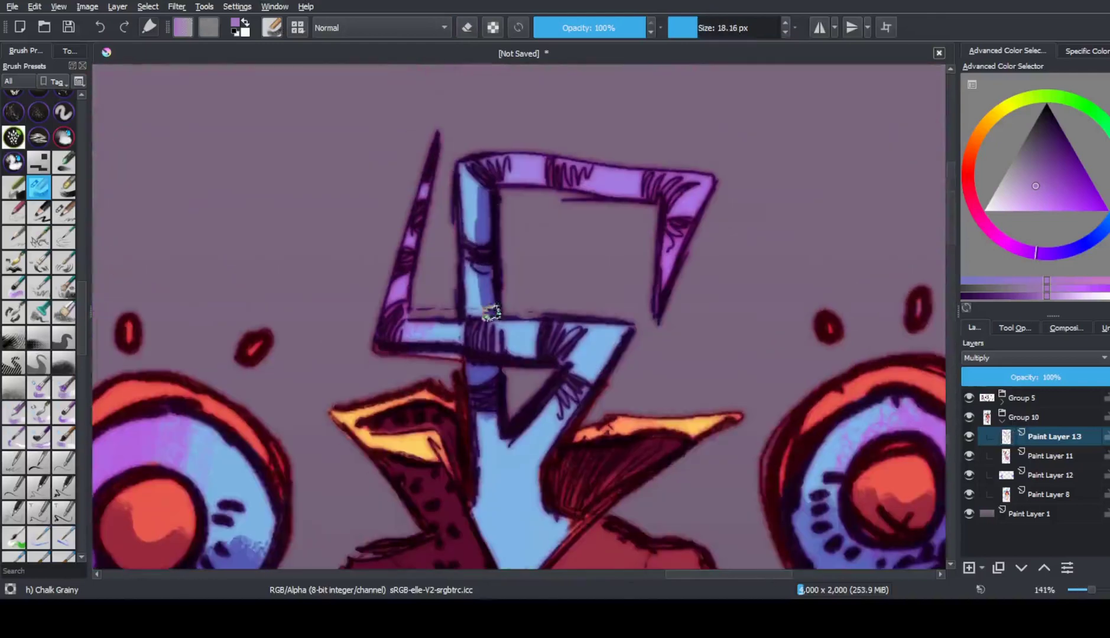
left_click_drag(378, 355, 555, 349)
left_click_drag(632, 325, 535, 520)
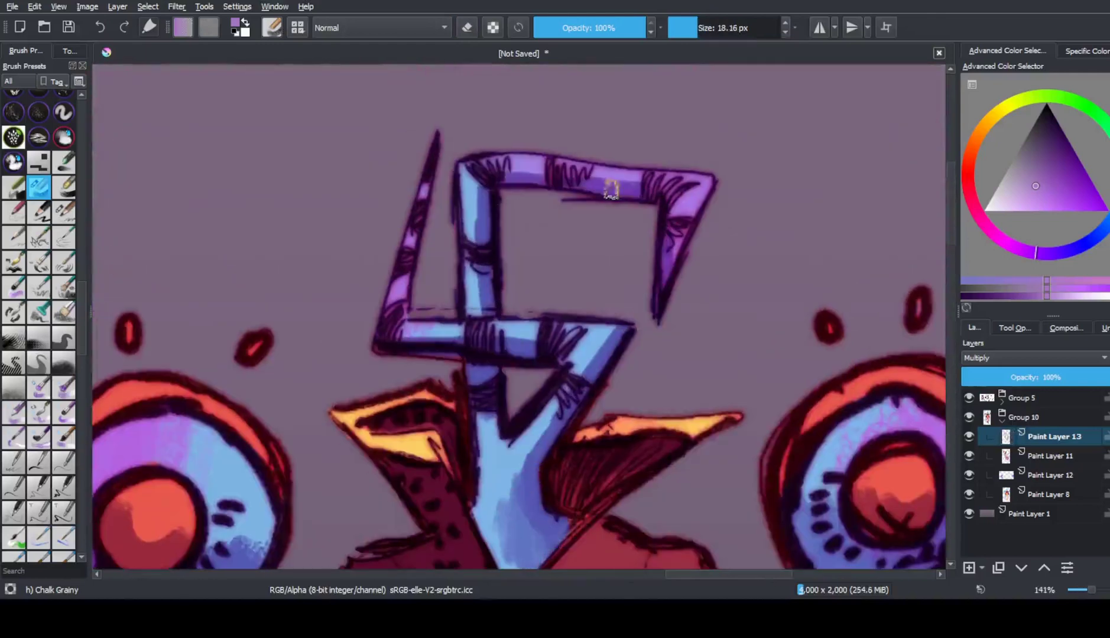
Add a Hard Light paint layer in Group 10 and paint yellow-orange light on the discs, headpiece and face with an 18 px brush
scroll(612, 183, "down", 4)
scroll(563, 171, "up", 1)
key("Insert")
left_click(603, 218, "ctrl")
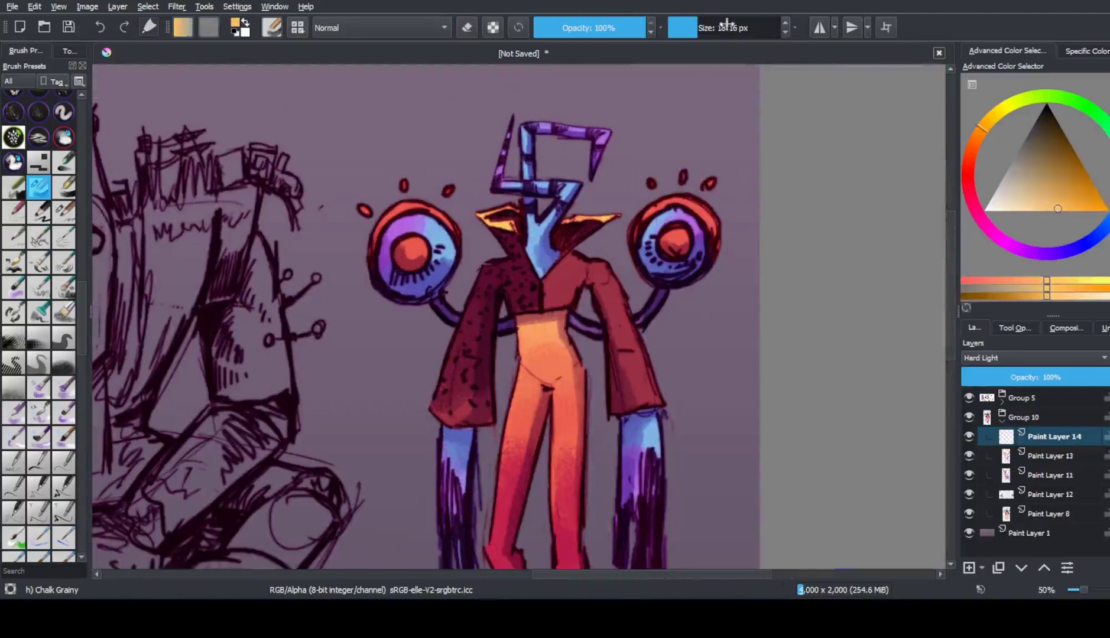
left_click_drag(421, 186, 473, 185)
left_click_drag(671, 159, 591, 160)
mouse_move(529, 124)
left_mouse_down()
mouse_move(615, 133)
mouse_move(525, 177)
left_mouse_up()
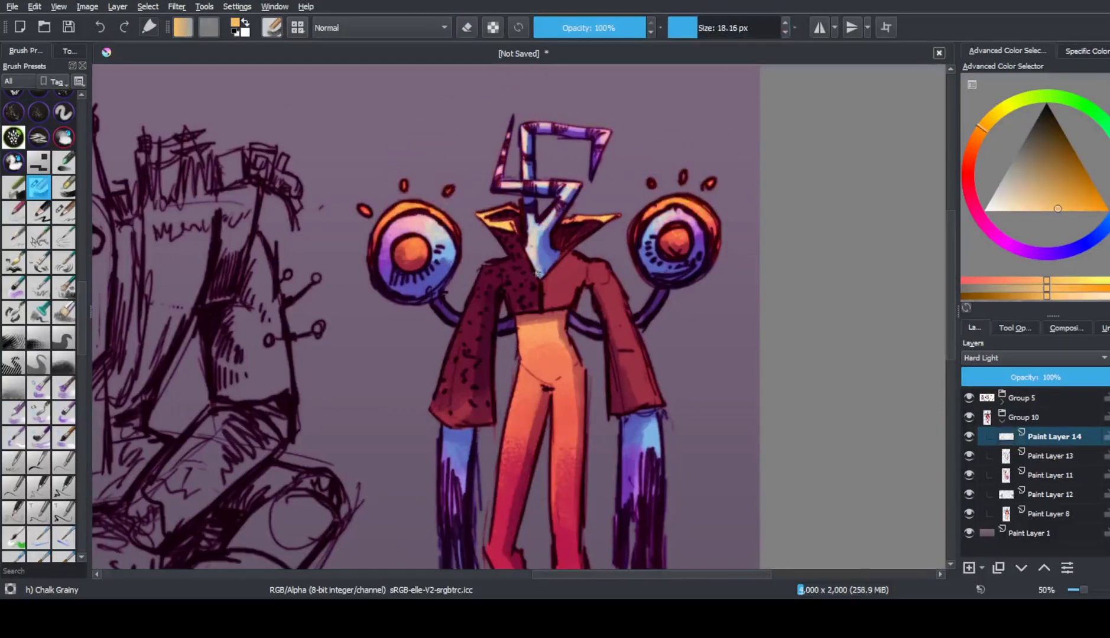
left_click_drag(538, 270, 504, 238)
Paint the yellow-orange light over the jacket, sleeves, legs and forearms, softening it on the lower legs with the eraser
mouse_move(453, 329)
left_mouse_down()
mouse_move(445, 418)
mouse_move(447, 311)
mouse_move(566, 295)
mouse_move(502, 301)
mouse_move(586, 277)
mouse_move(587, 309)
mouse_move(659, 412)
mouse_move(525, 345)
mouse_move(550, 389)
left_mouse_up()
key("e")
left_click_drag(520, 472, 501, 561)
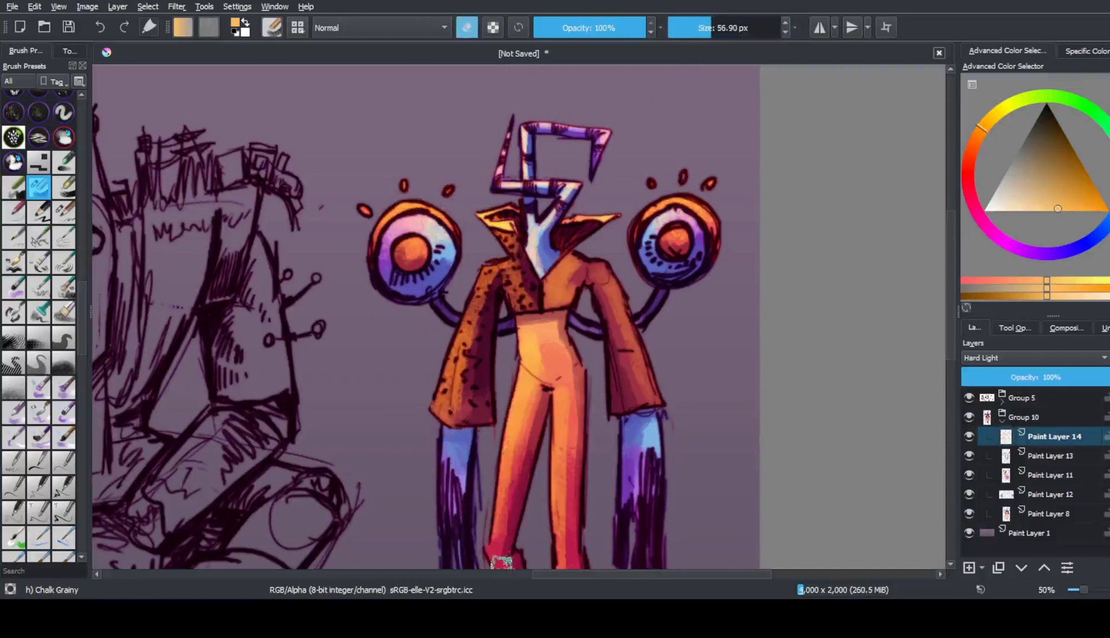
key("e")
scroll(502, 532, "down", 3)
left_click_drag(506, 447, 436, 448)
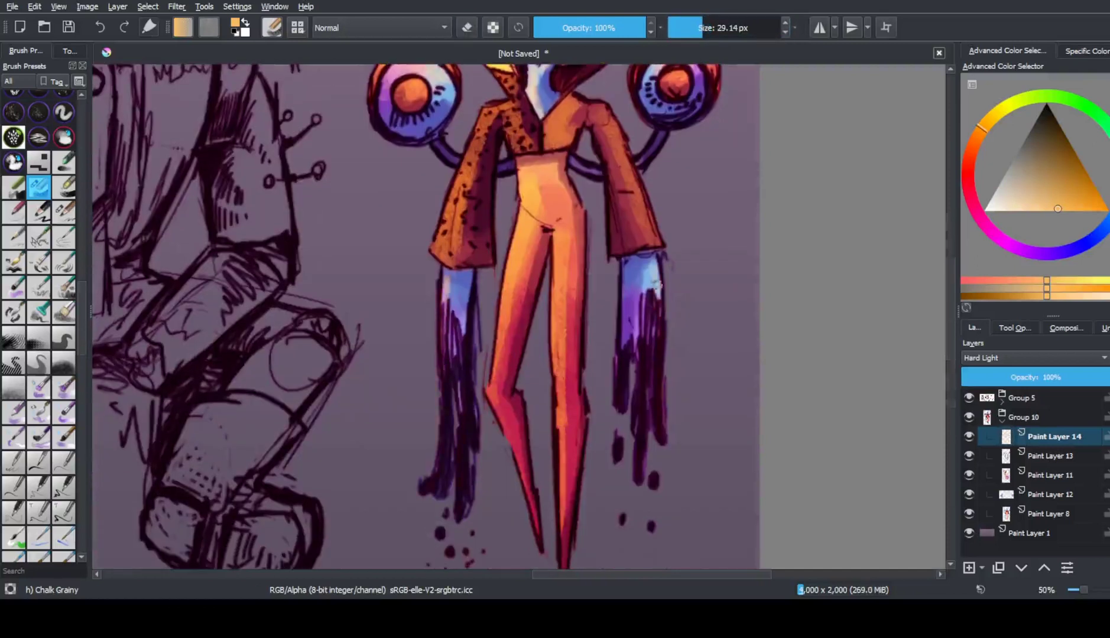
Collapse Group 10, add a paint layer above Group 5, and choose a near-white warm colour
key("minus")
left_click(1002, 421)
left_click(968, 568)
left_click(994, 211)
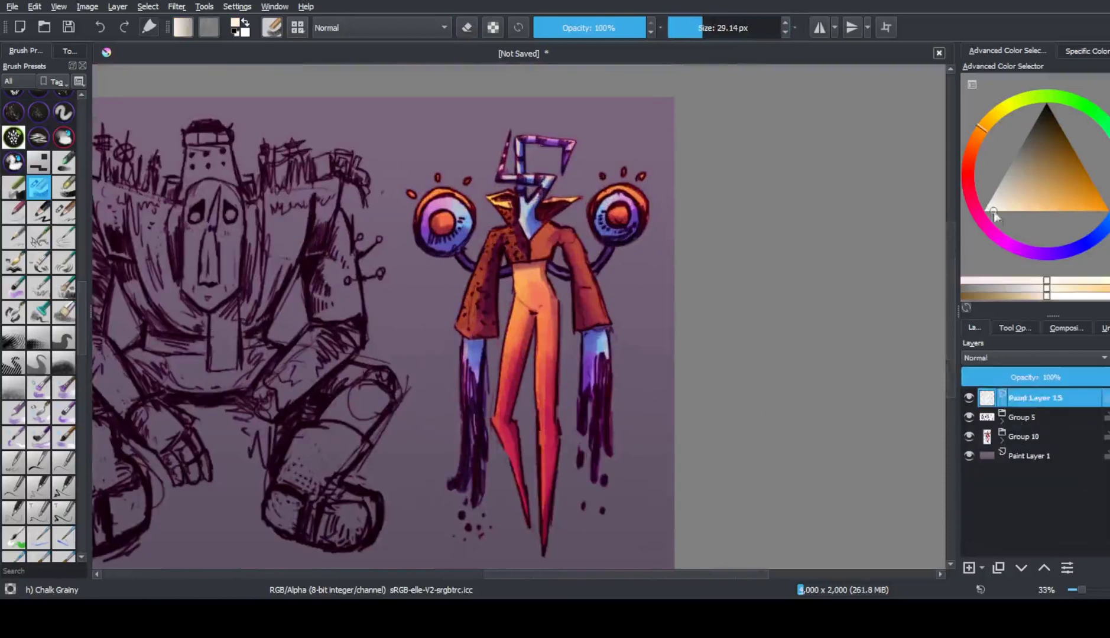
Paint near-white highlights on the disc centres, surrounding droplets, collar tip and supporting arm with Charcoal Pencil Medium at about 8 px
key("slash")
scroll(508, 128, "up", 3)
left_click(686, 25)
left_click_drag(492, 137, 460, 255)
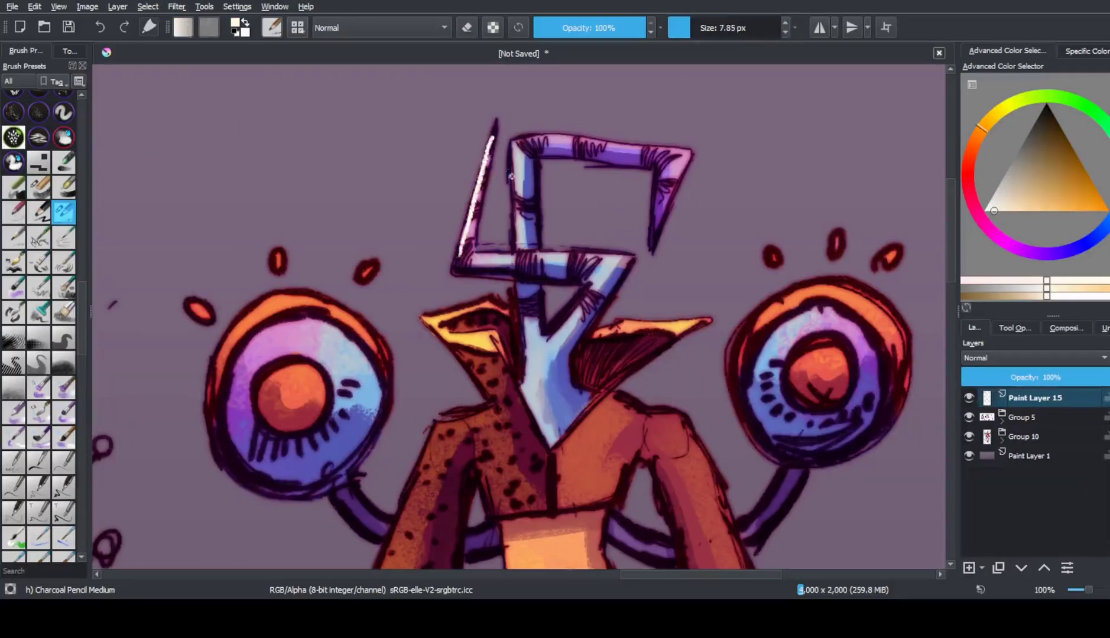
key("ctrl+z")
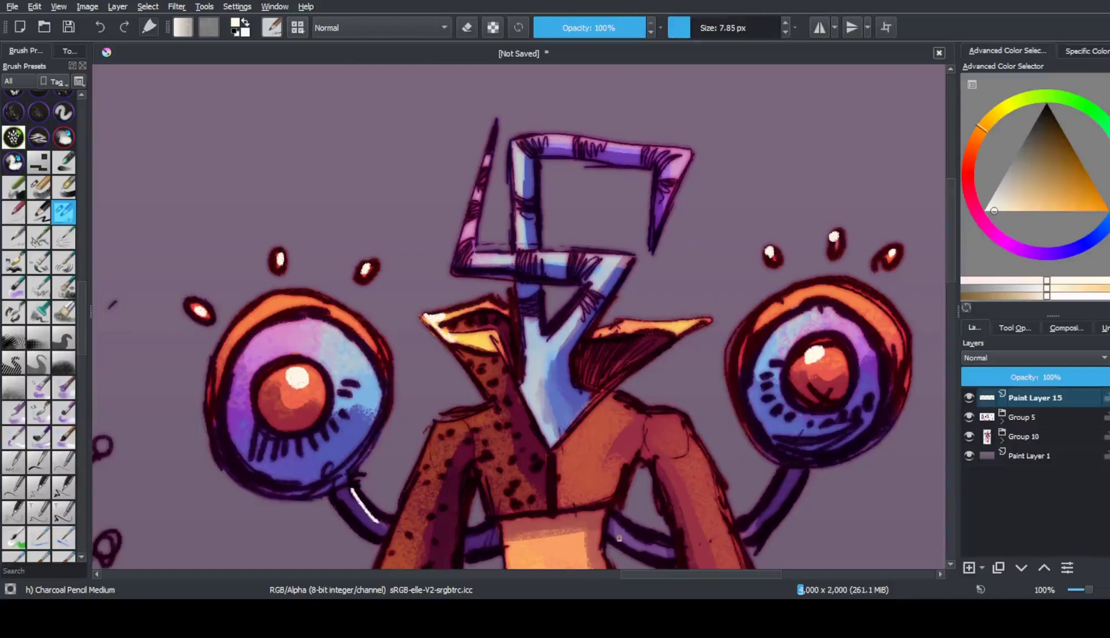
Draw fine near-white highlights on the headpiece, neck, jacket, sleeve hems and dripping hands with Charcoal Pencil Thin at 6 px
left_click_drag(460, 255, 421, 236)
left_click(13, 236)
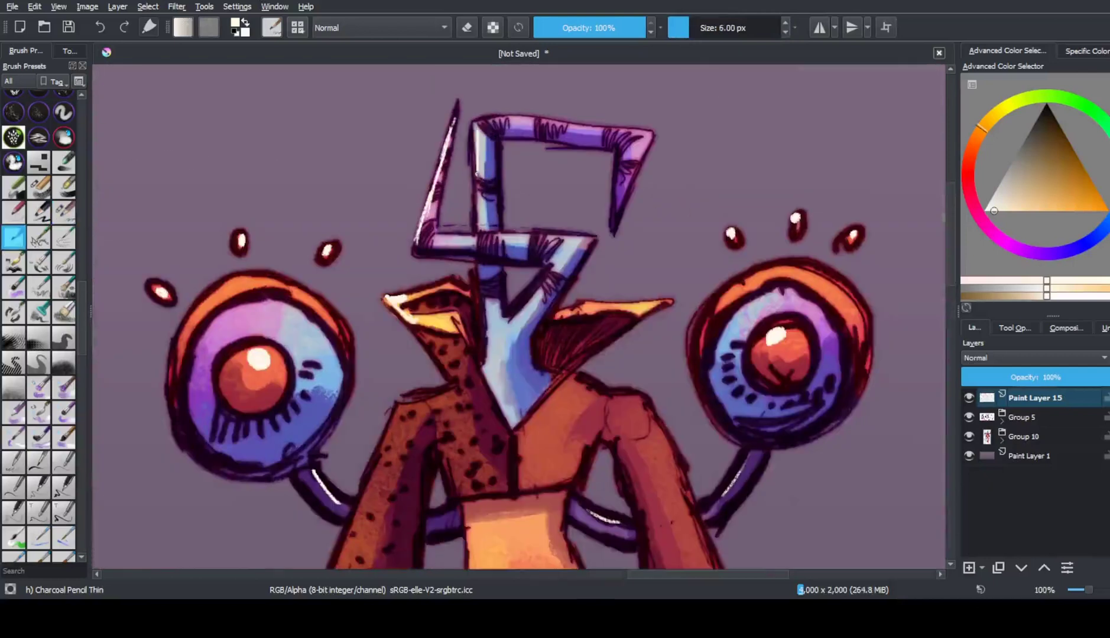
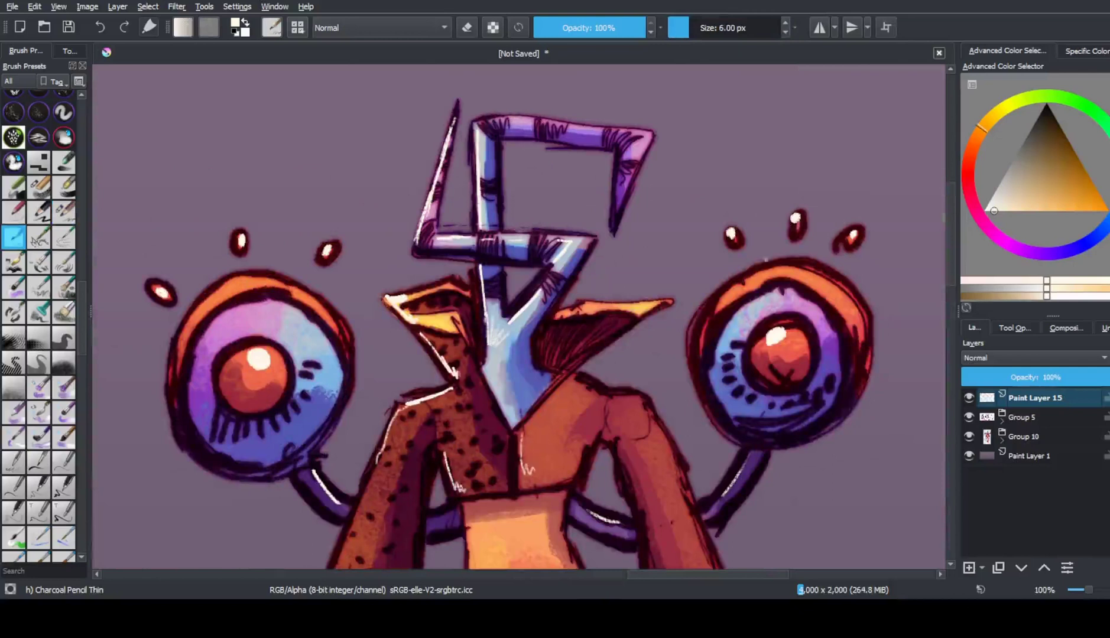
key("minus")
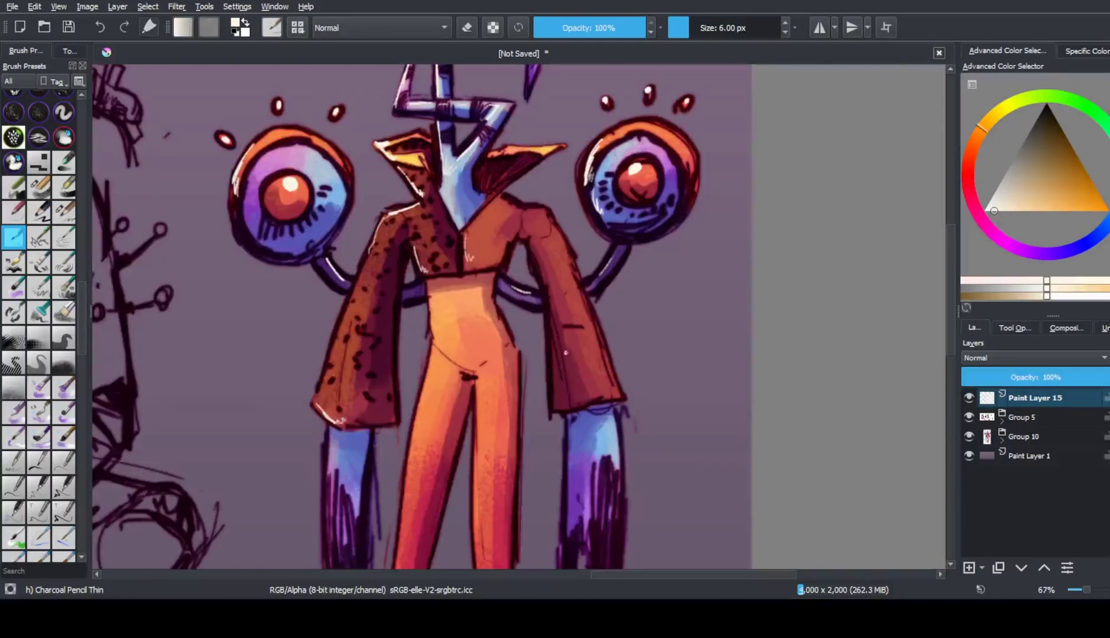
scroll(303, 460, "down", 5)
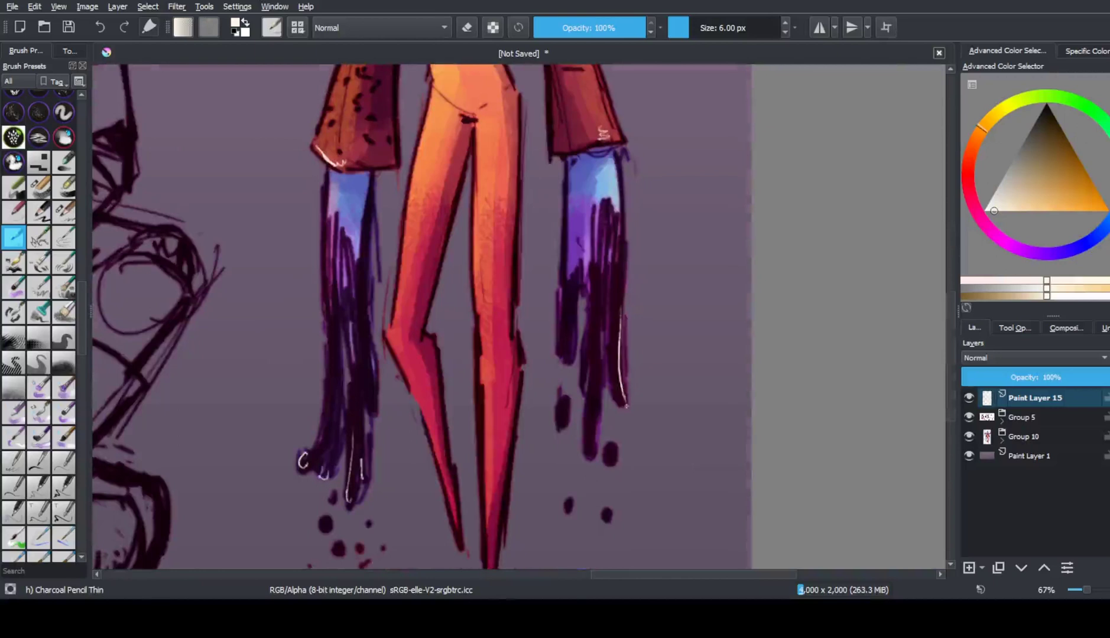
Add a paint layer above Paint Layer 1 and choose a dark violet with the GDquest rock texture expressive tight brush
key("minus")
key("minus")
left_click(1030, 456)
key("Insert")
scroll(81, 292, "up", 10)
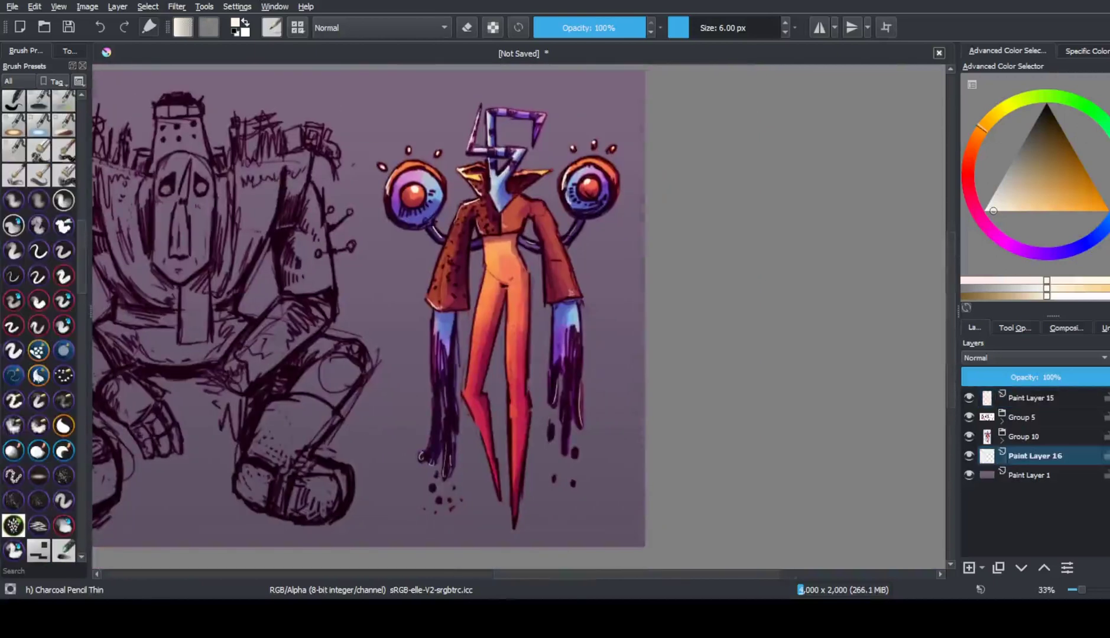
left_click(38, 425)
left_click(1044, 253)
left_click(1046, 141)
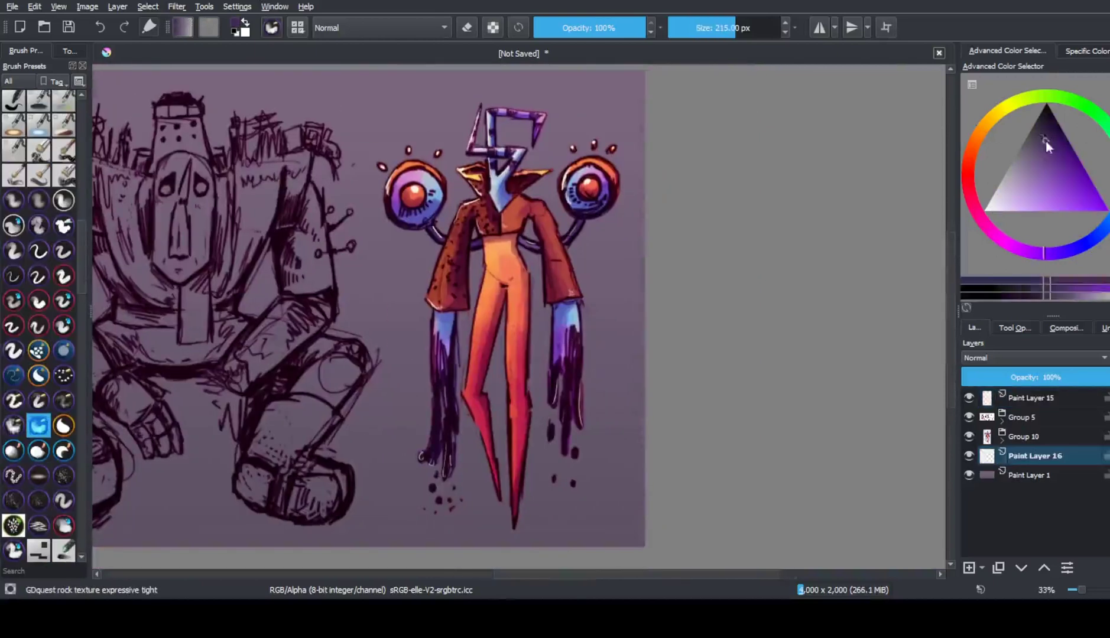
Paint dark violet shadow patches beneath the right-hand character's two dripping hands at about 135 px
left_click_drag(703, 24, 725, 23)
left_click_drag(438, 461, 429, 532)
left_click_drag(562, 355, 571, 497)
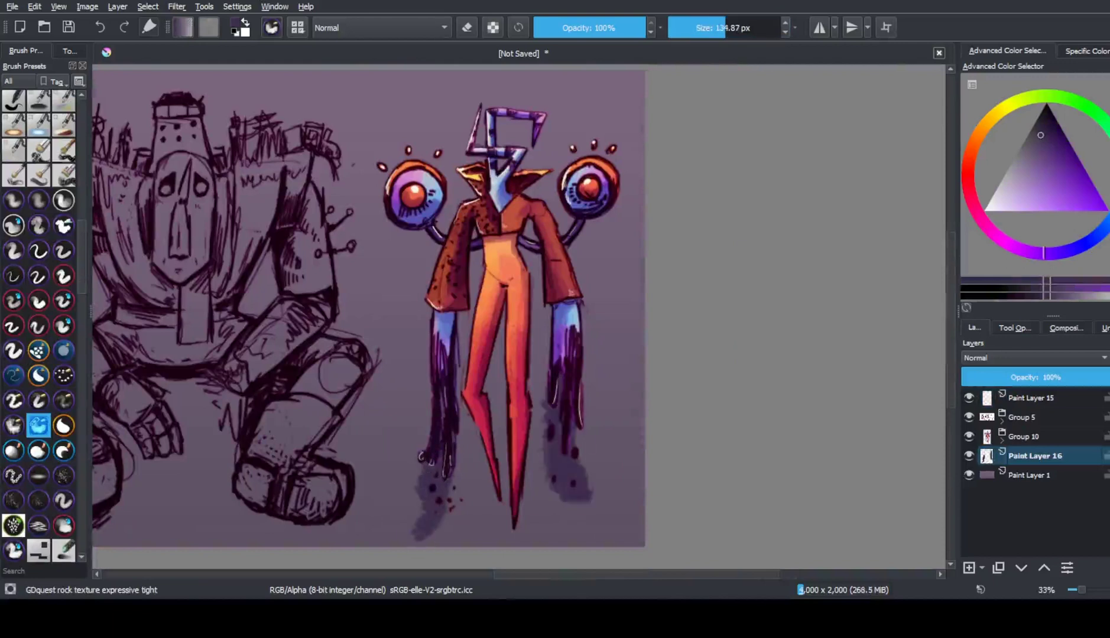
mouse_move(426, 461)
left_mouse_down()
mouse_move(524, 419)
mouse_move(570, 540)
mouse_move(414, 544)
left_mouse_up()
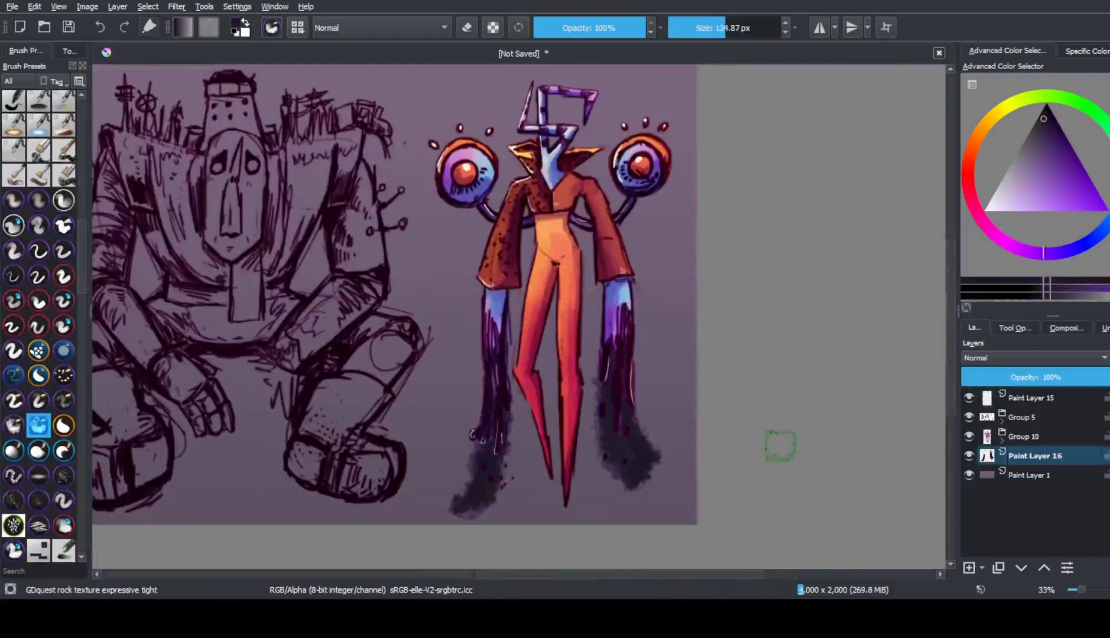
Blur the dark patches below the hands into the backdrop with Blender Blur at about 540 px
scroll(81, 253, "up", 4)
scroll(81, 253, "down", 5)
left_click(64, 258)
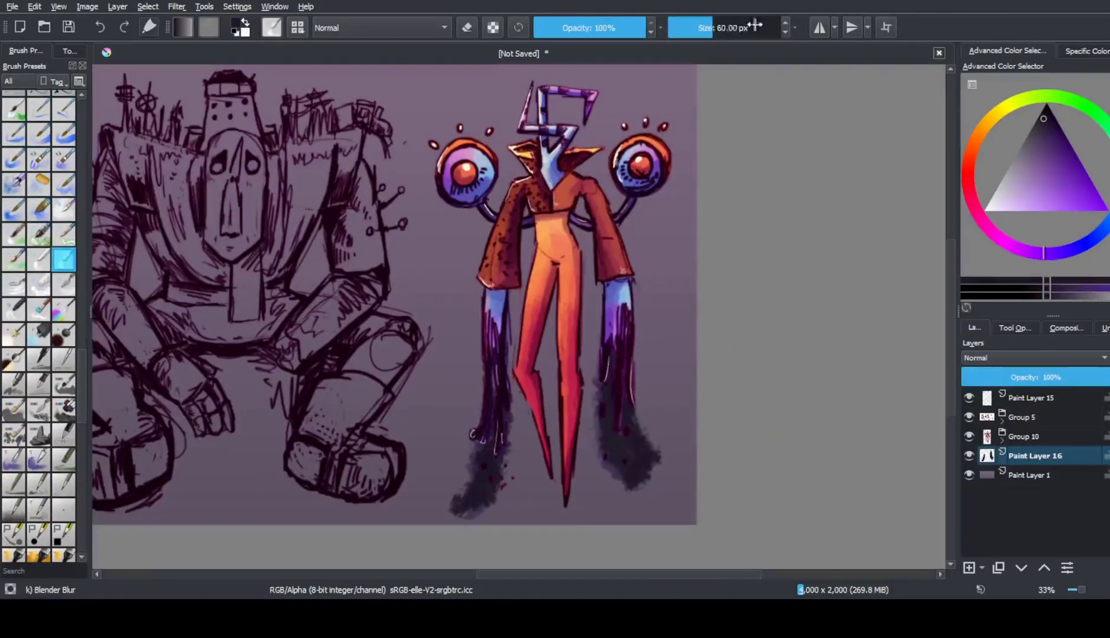
scroll(631, 465, "down", 3)
scroll(632, 465, "up", 1)
Add a paint layer above Paint Layer 1 and block in the left-hand character's body in sampled orange with Basic-1 at about 411 px
left_click(969, 568)
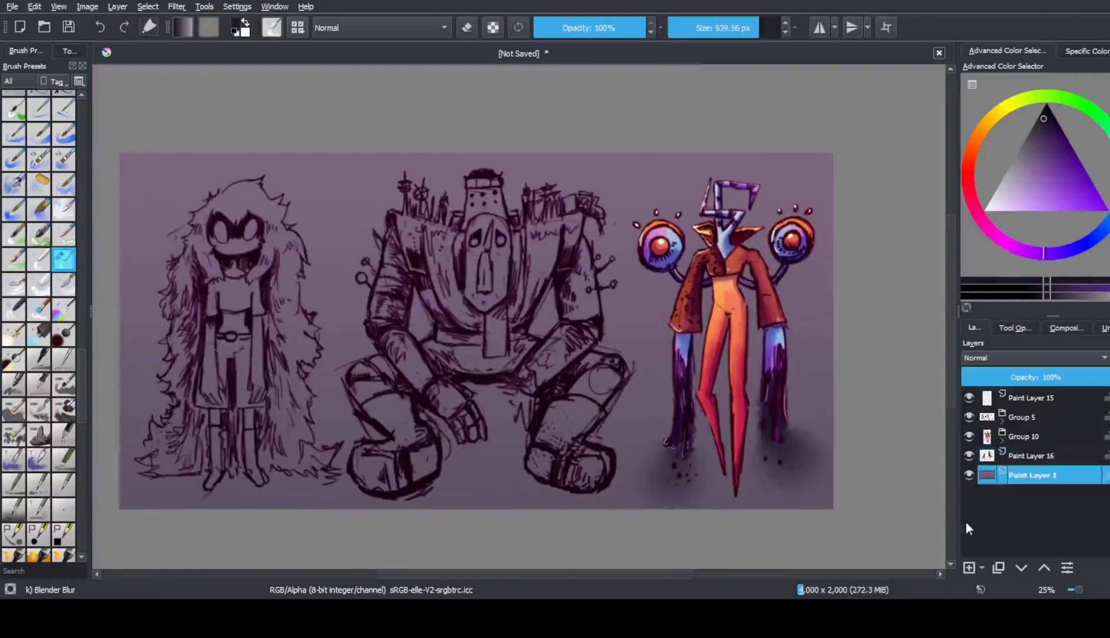
left_click(733, 366, "ctrl")
scroll(41, 296, "up", 4)
left_click(64, 152)
left_click_drag(231, 260, 237, 426)
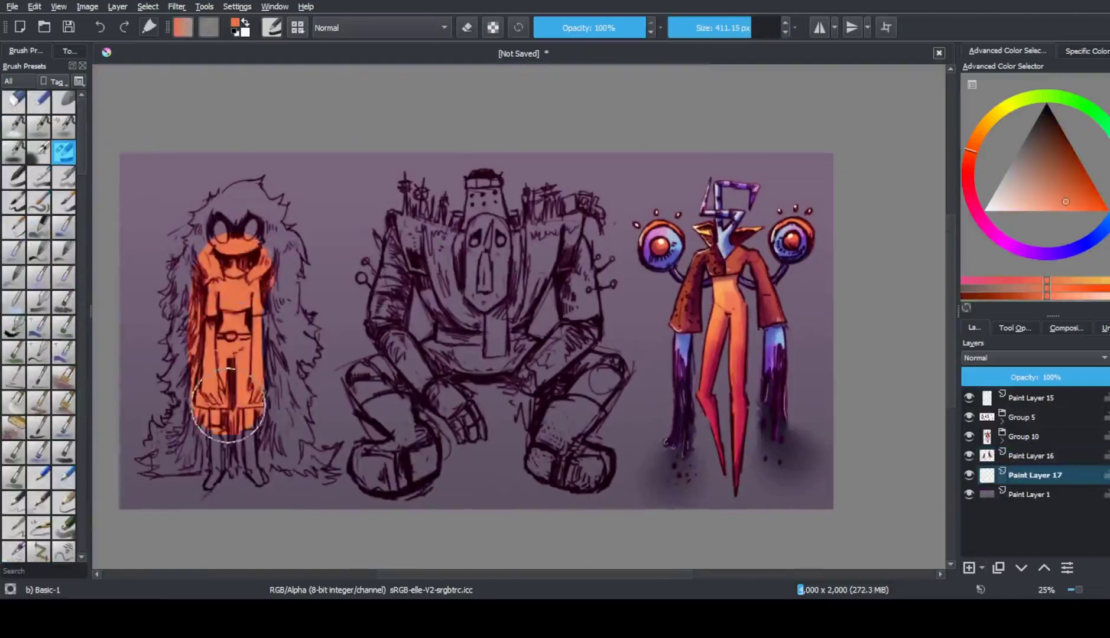
left_click_drag(248, 278, 260, 449)
Fill the left-hand character's hair with orange up to its sketch outline at about 9 px
scroll(530, 311, "down", 2)
scroll(530, 311, "up", 8)
scroll(445, 323, "down", 2)
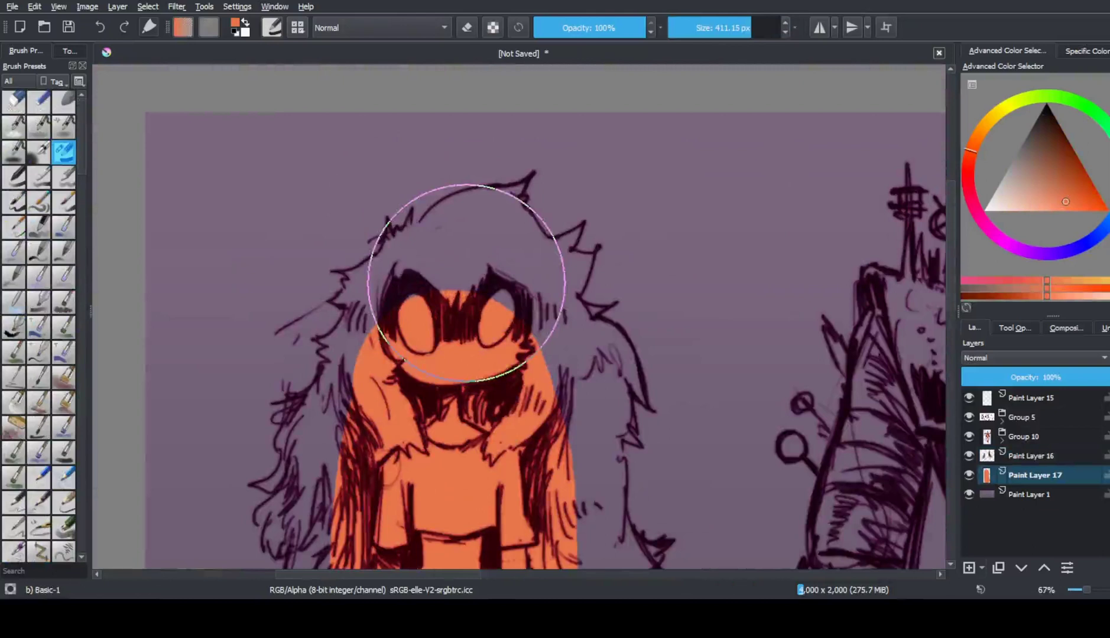
key("bracketleft")
key("bracketleft")
key("bracketleft")
key("bracketleft")
key("bracketleft")
key("bracketleft")
mouse_move(367, 278)
left_mouse_down()
mouse_move(426, 219)
mouse_move(515, 195)
mouse_move(488, 244)
mouse_move(564, 278)
left_mouse_up()
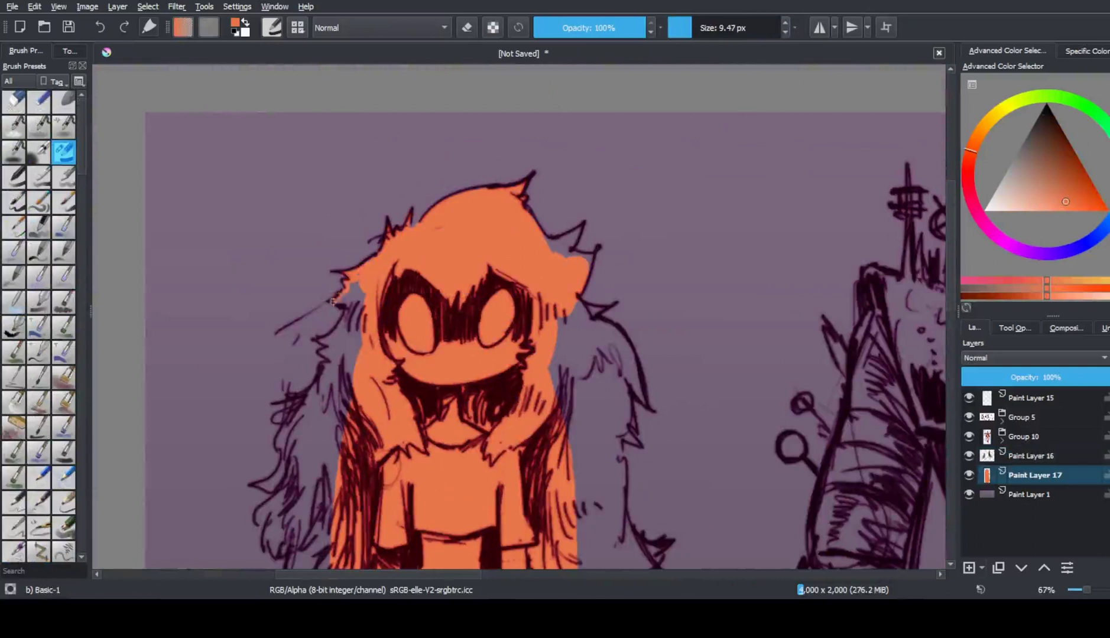
Trace orange along the spiky left edge of the fur cloak from the shoulder down at about 9 px
scroll(333, 302, "down", 3)
scroll(487, 191, "up", 5)
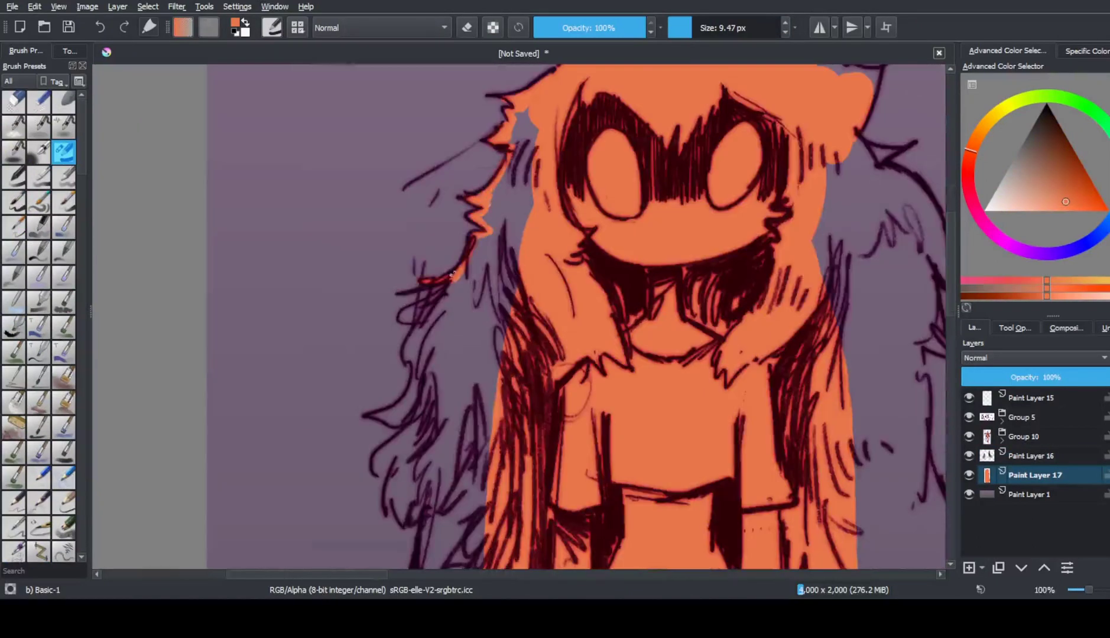
mouse_move(414, 416)
left_mouse_down()
mouse_move(408, 481)
mouse_move(431, 567)
left_mouse_up()
scroll(432, 532, "down", 5)
left_click_drag(417, 222, 379, 256)
key("bracketleft")
key("bracketright")
left_click_drag(414, 292, 405, 316)
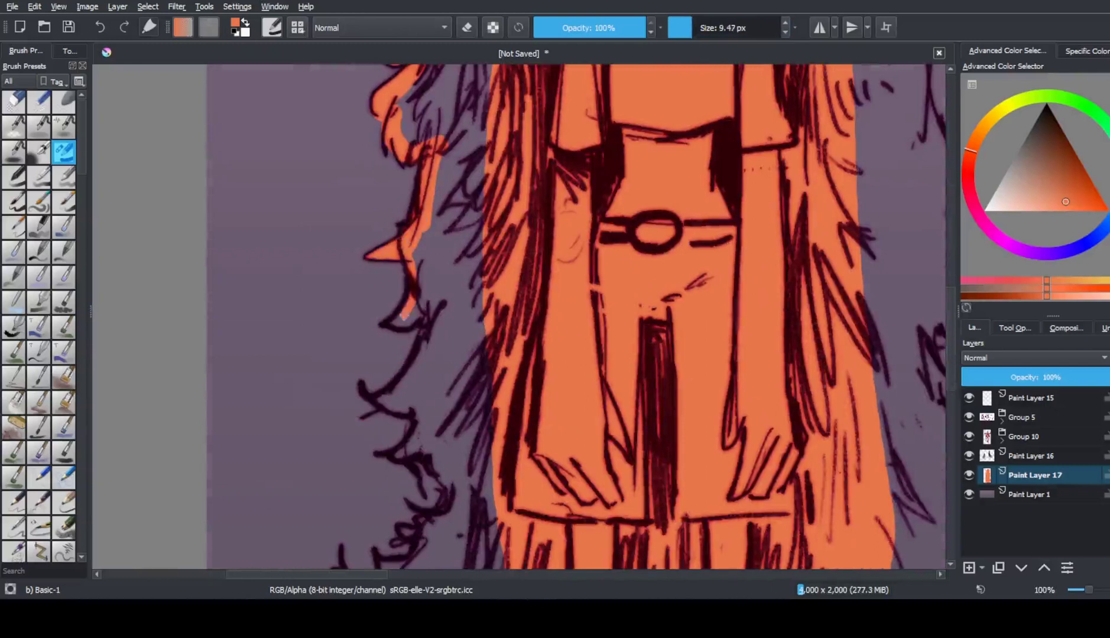
left_click_drag(421, 367, 399, 455)
Trace orange along the cloak's lower left spikes, bottom hem and left foot at about 13 px
key("bracketleft")
key("bracketleft")
scroll(453, 406, "down", 5)
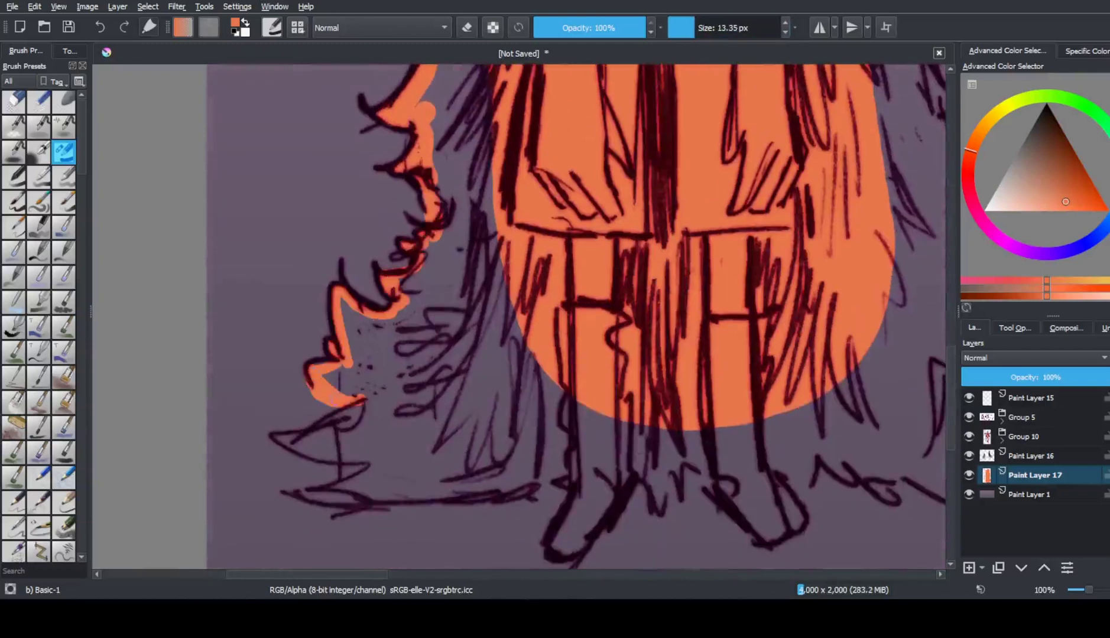
mouse_move(362, 402)
left_mouse_down()
mouse_move(291, 435)
mouse_move(372, 453)
left_mouse_up()
mouse_move(397, 495)
left_mouse_down()
mouse_move(562, 526)
mouse_move(674, 467)
mouse_move(703, 411)
left_mouse_up()
Fill the enclosed left half of the cloak with orange using the Fill tool
scroll(703, 411, "down", 5)
scroll(532, 319, "up", 5)
left_click(16, 66)
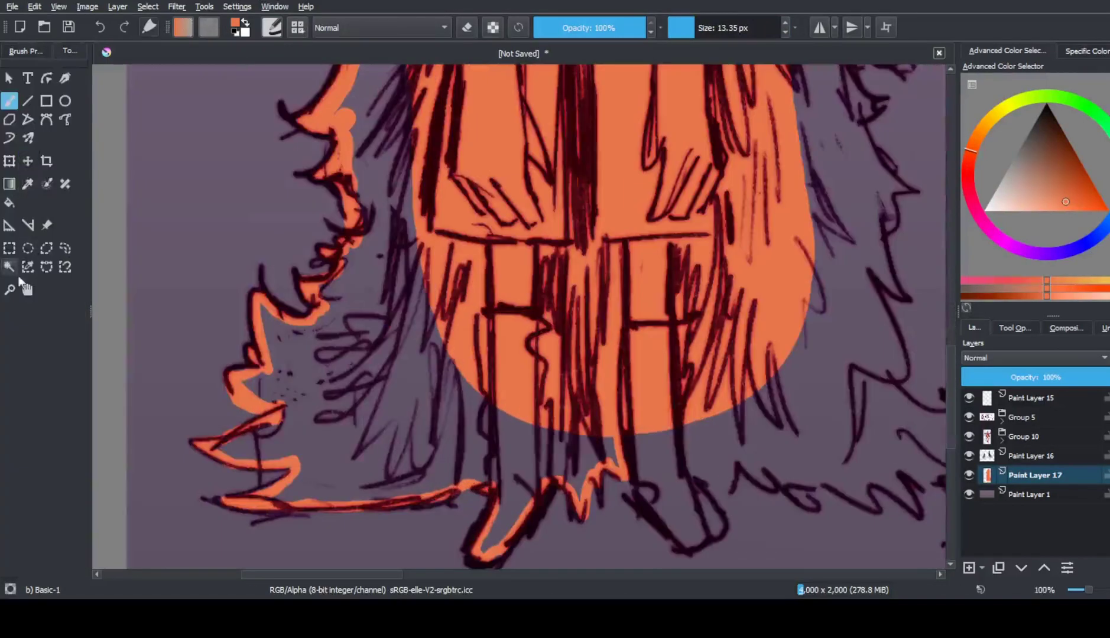
left_click(9, 203)
scroll(329, 461, "down", 4)
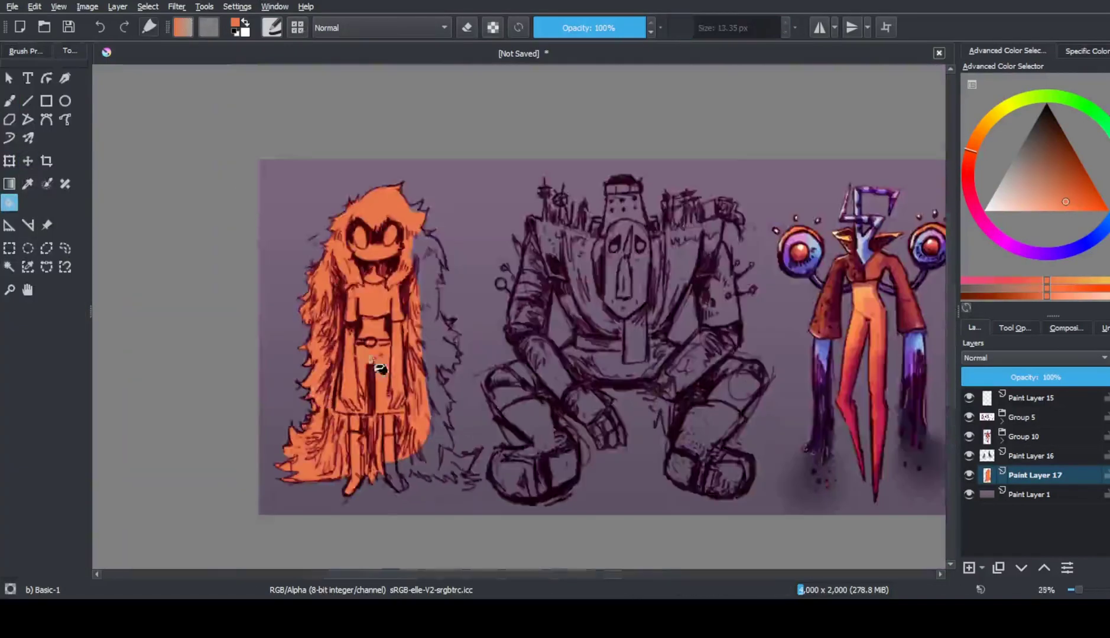
Trace orange along the cloak's right edge from the hair down past the waist at about 13 px
scroll(399, 195, "up", 5)
key("b")
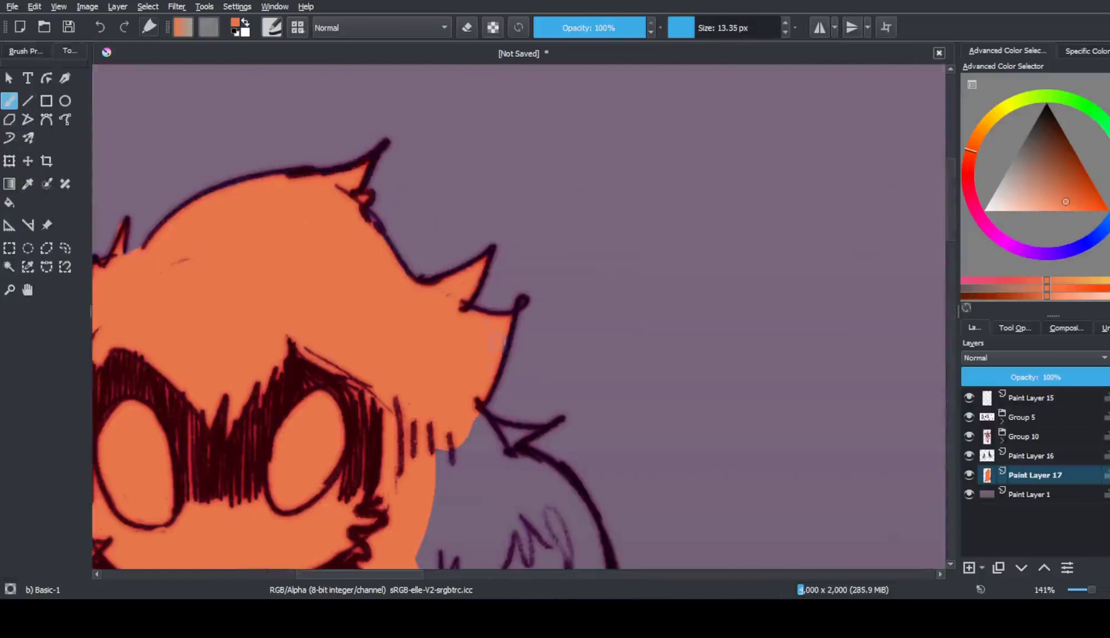
left_click_drag(532, 450, 532, 166)
mouse_move(615, 230)
left_mouse_down()
mouse_move(571, 453)
mouse_move(566, 159)
mouse_move(694, 458)
mouse_move(662, 511)
left_mouse_up()
scroll(662, 511, "down", 5)
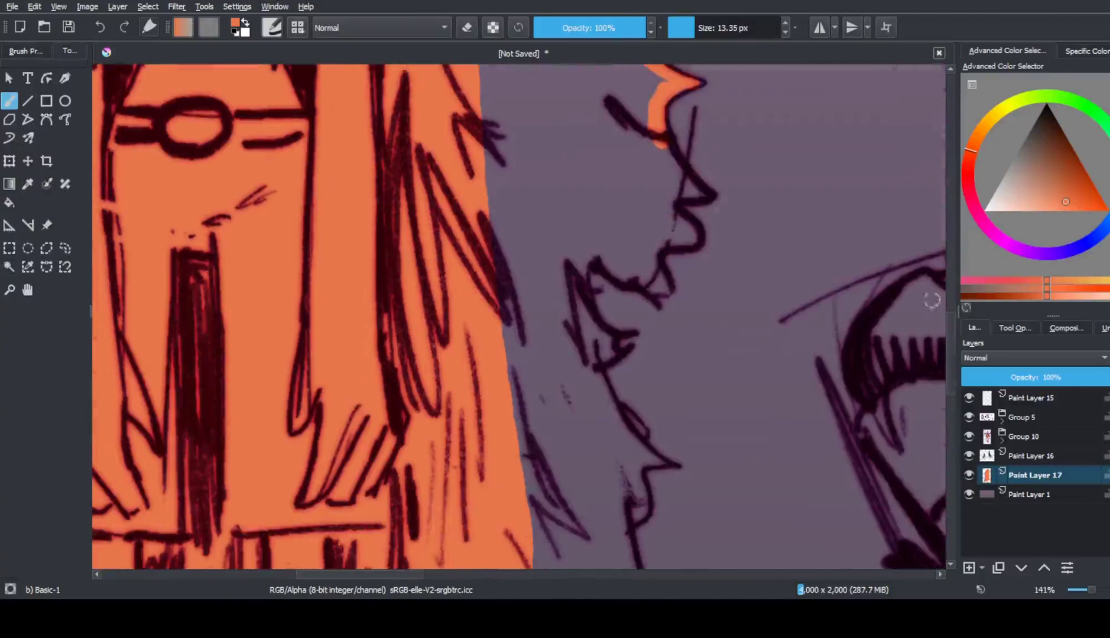
mouse_move(668, 139)
left_mouse_down()
mouse_move(655, 275)
mouse_move(582, 313)
mouse_move(594, 358)
left_mouse_up()
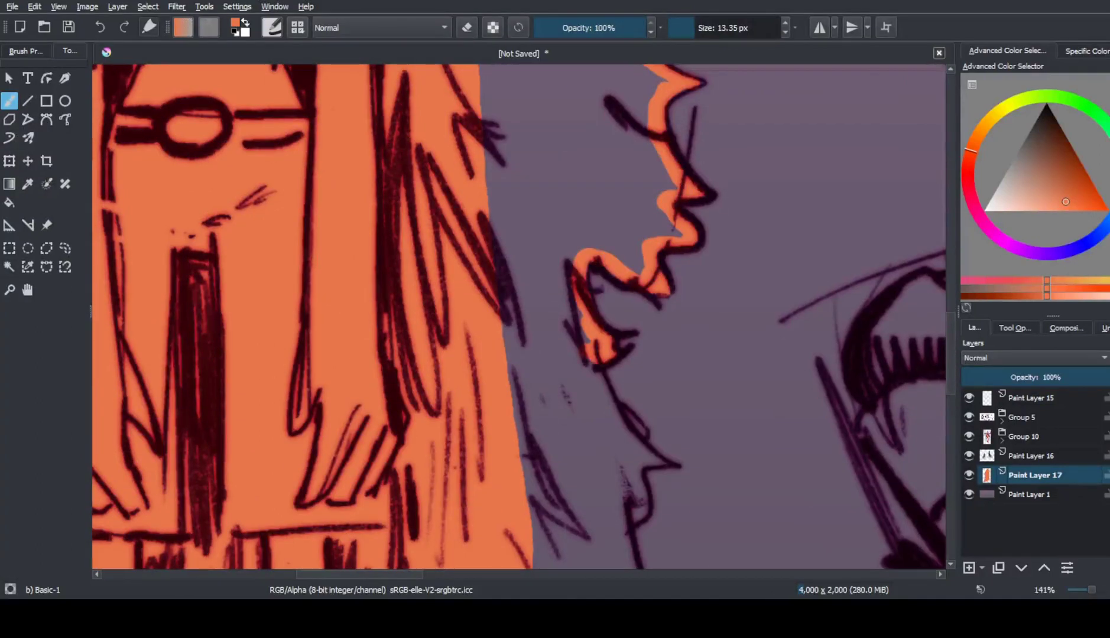
mouse_move(576, 296)
left_mouse_down()
mouse_move(650, 464)
mouse_move(617, 523)
left_mouse_up()
Trace orange along the cloak's lower right spikes, hem and right foot, using about 4.6 px for the fine tips
scroll(618, 523, "down", 5)
mouse_move(627, 95)
left_mouse_down()
mouse_move(630, 123)
mouse_move(609, 142)
mouse_move(622, 324)
mouse_move(788, 344)
mouse_move(736, 458)
left_mouse_up()
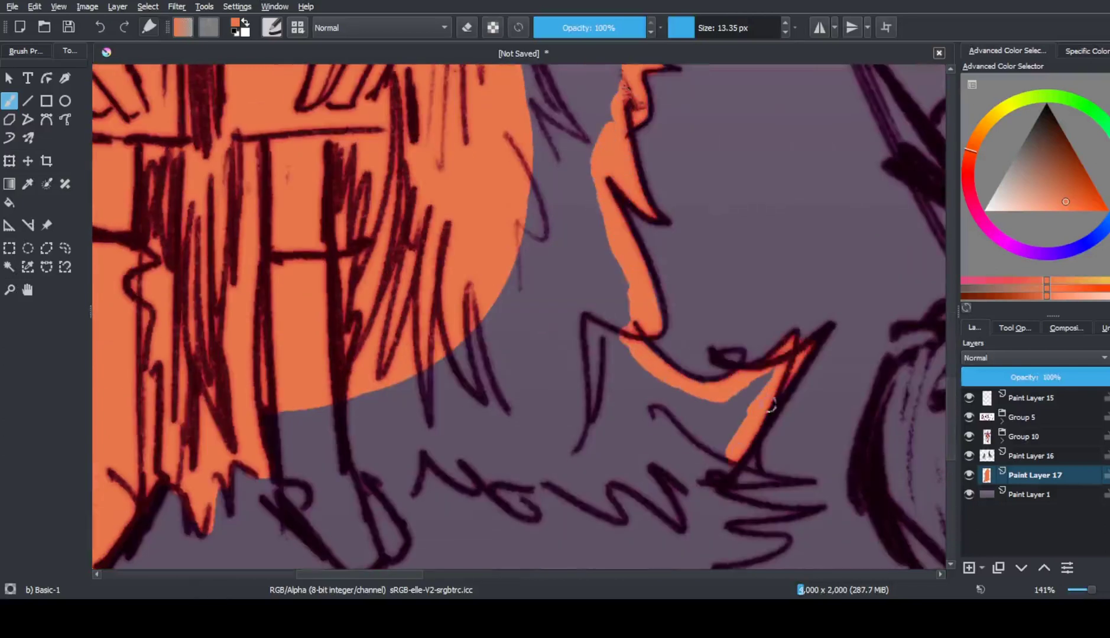
scroll(736, 458, "down", 2)
left_click(688, 25)
left_click_drag(688, 25, 684, 24)
left_click_drag(772, 383, 722, 400)
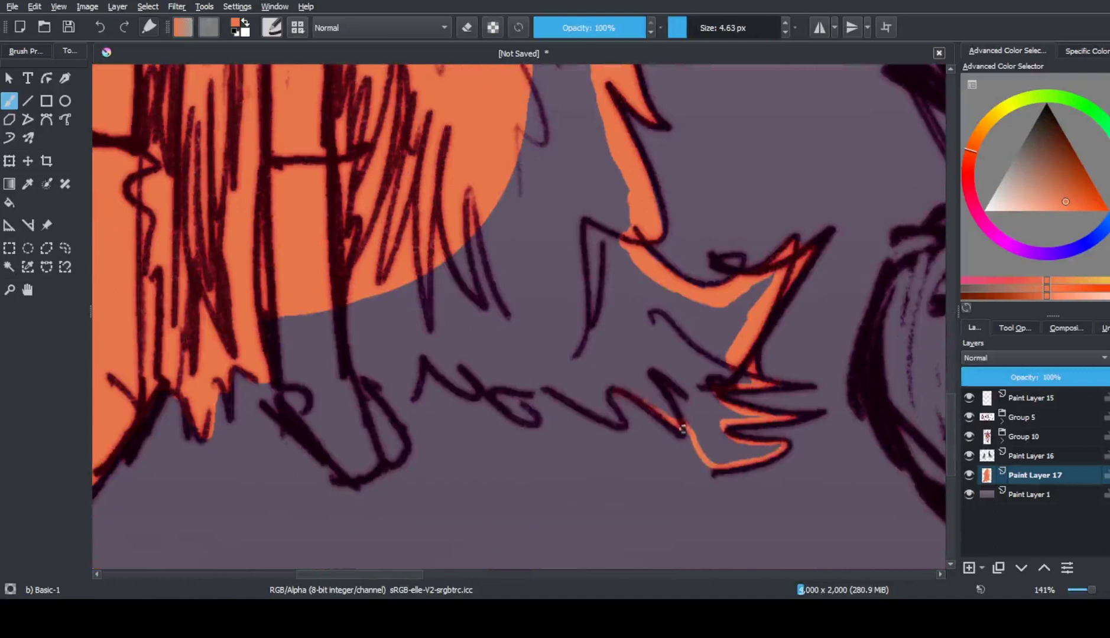
mouse_move(411, 367)
left_mouse_down()
mouse_move(358, 381)
mouse_move(319, 449)
mouse_move(331, 278)
left_mouse_up()
Fill the enclosed right half of the cloak with orange using the Fill tool
left_click(8, 203)
left_click(544, 260)
scroll(554, 267, "down", 6)
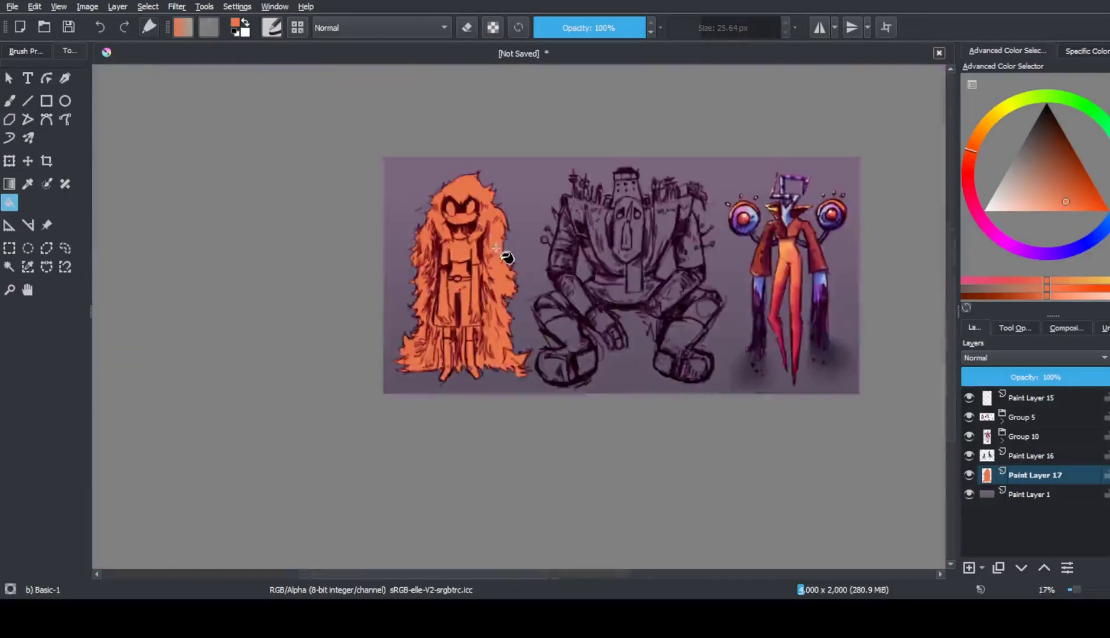
scroll(946, 454, "up", 2)
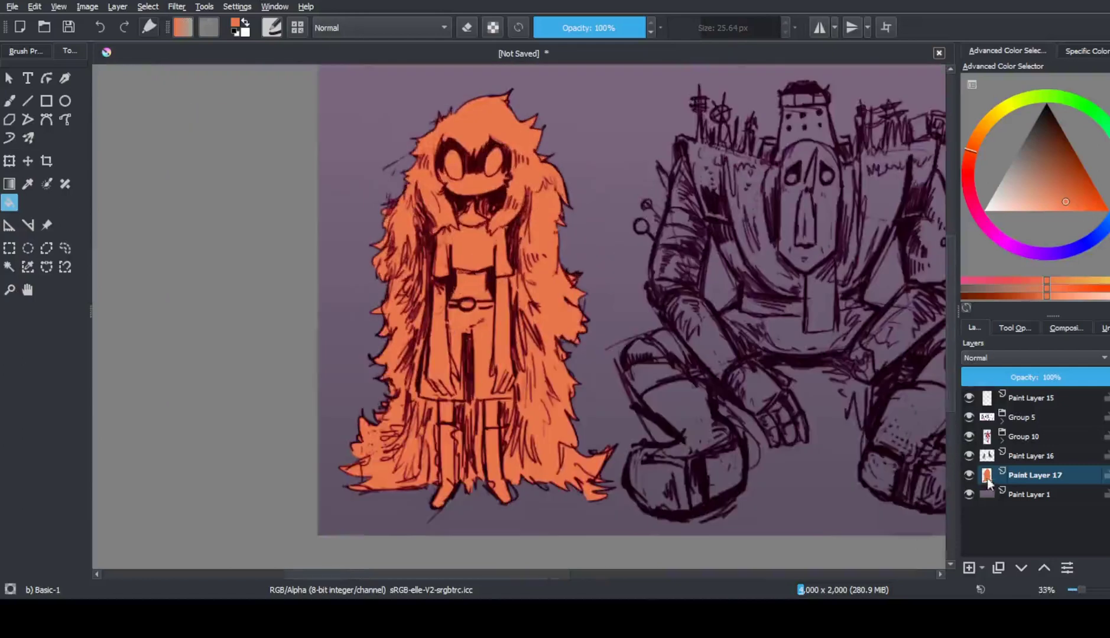
Put the orange base layer in a clipping group and fill the group's clipped layer with a muted tan
scroll(397, 526, "up", 3)
scroll(397, 526, "down", 3)
key("ctrl+g")
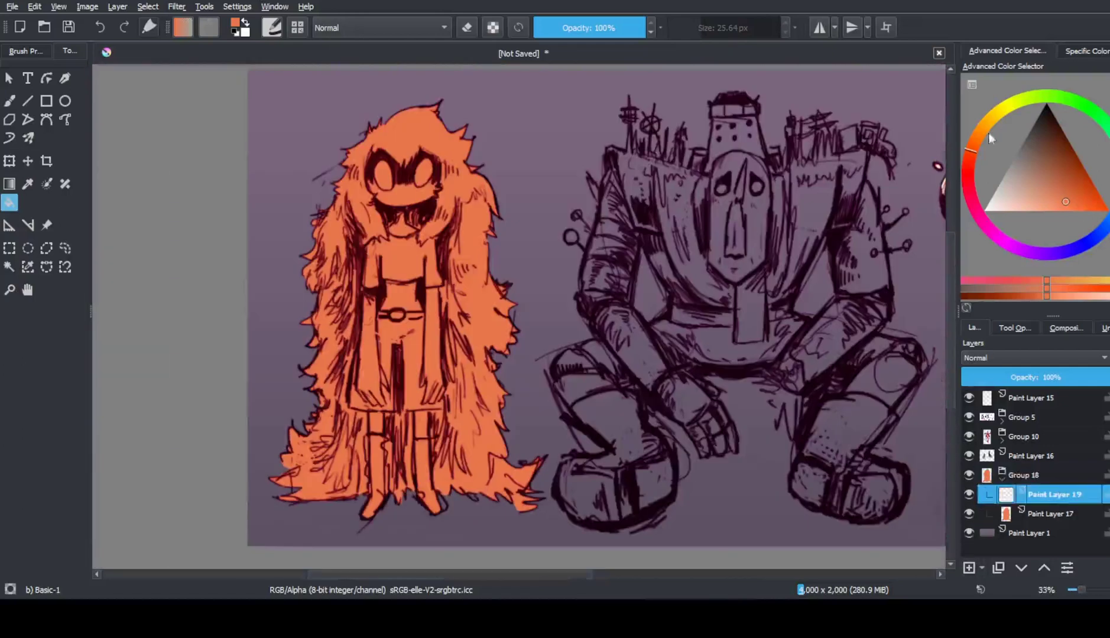
left_click(1028, 177)
key("shift+BackSpace")
left_click(1043, 171)
key("shift+BackSpace")
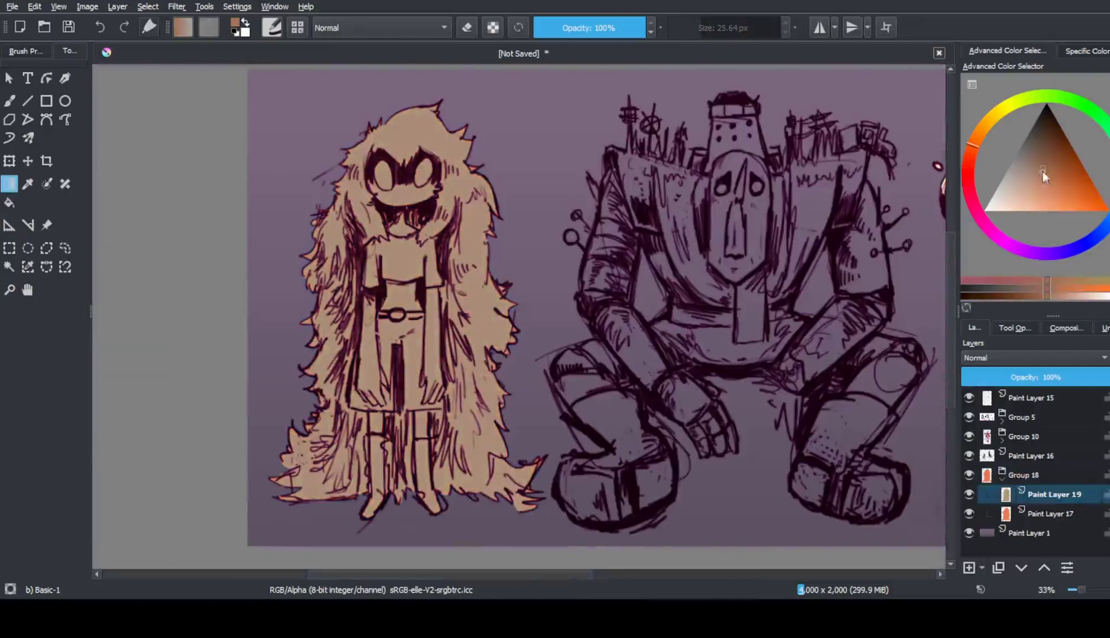
Apply a reddish-brown gradient to the tan layer, rising from the cloak's hem and fading out towards the chest
left_click(1044, 167)
key("shift+BackSpace")
left_click_drag(400, 287, 444, 447)
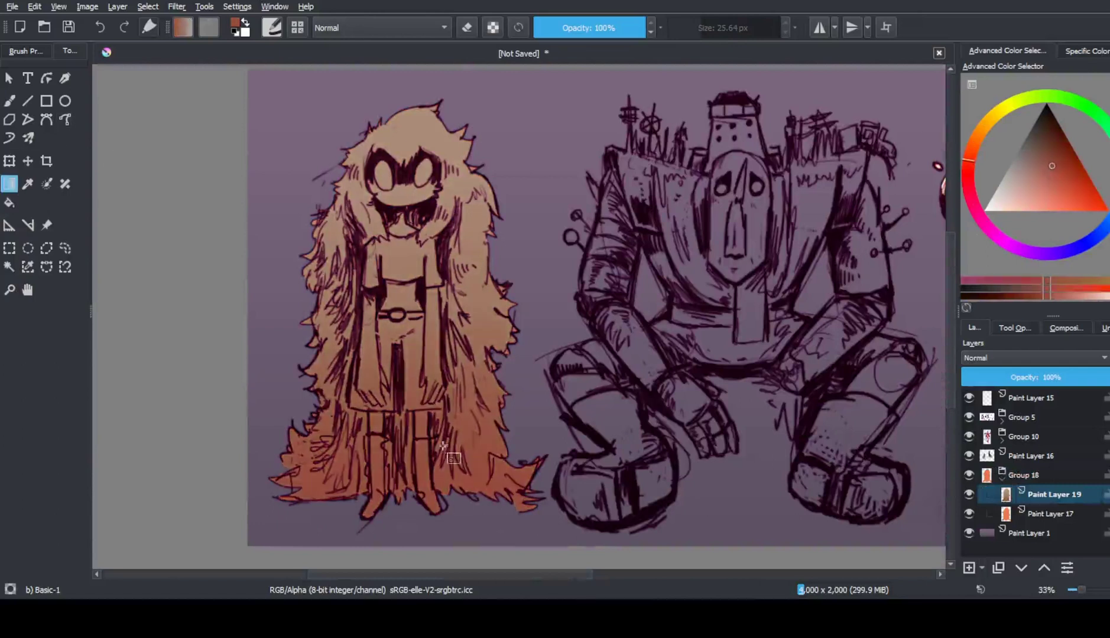
Add a paint layer above the tan gradient and paint both eyes of the cloaked character near-white with Basic-1
scroll(395, 177, "up", 4)
key("Insert")
key("b")
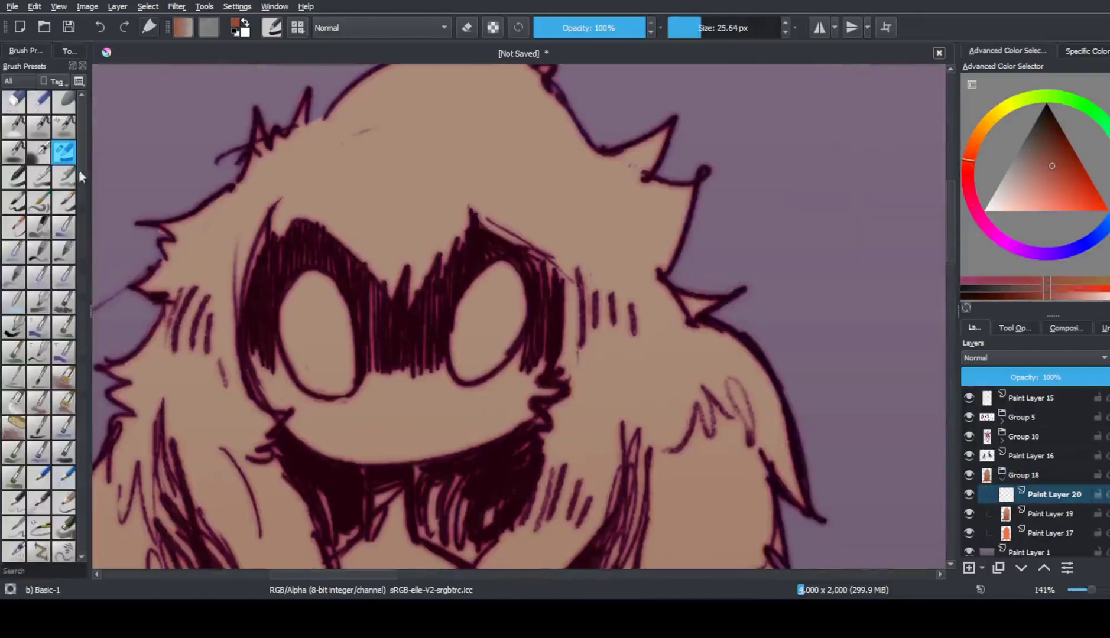
key("d")
key("x")
left_click_drag(312, 280, 319, 371)
left_click_drag(471, 360, 485, 295)
Add a paint layer for the skin beneath the eye layer and block in the face with a sampled dark plum
scroll(449, 284, "down", 4)
scroll(435, 235, "up", 1)
scroll(436, 235, "up", 1)
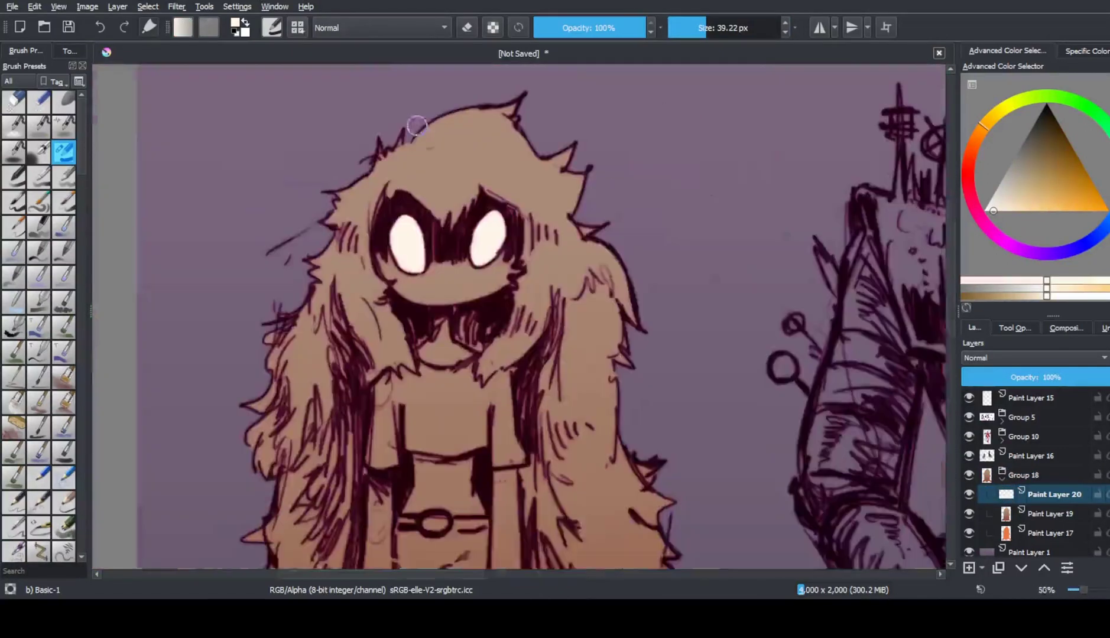
key("Insert")
left_click(450, 278, "ctrl")
mouse_move(414, 299)
left_mouse_down()
mouse_move(469, 284)
mouse_move(411, 253)
mouse_move(426, 248)
left_mouse_up()
Extend the dark plum to the face edges and over the neck with a fine brush of about 5 to 6 px
scroll(426, 248, "up", 2)
key("bracketleft")
key("bracketleft")
key("bracketleft")
key("bracketleft")
key("bracketleft")
key("bracketleft")
key("bracketleft")
key("bracketleft")
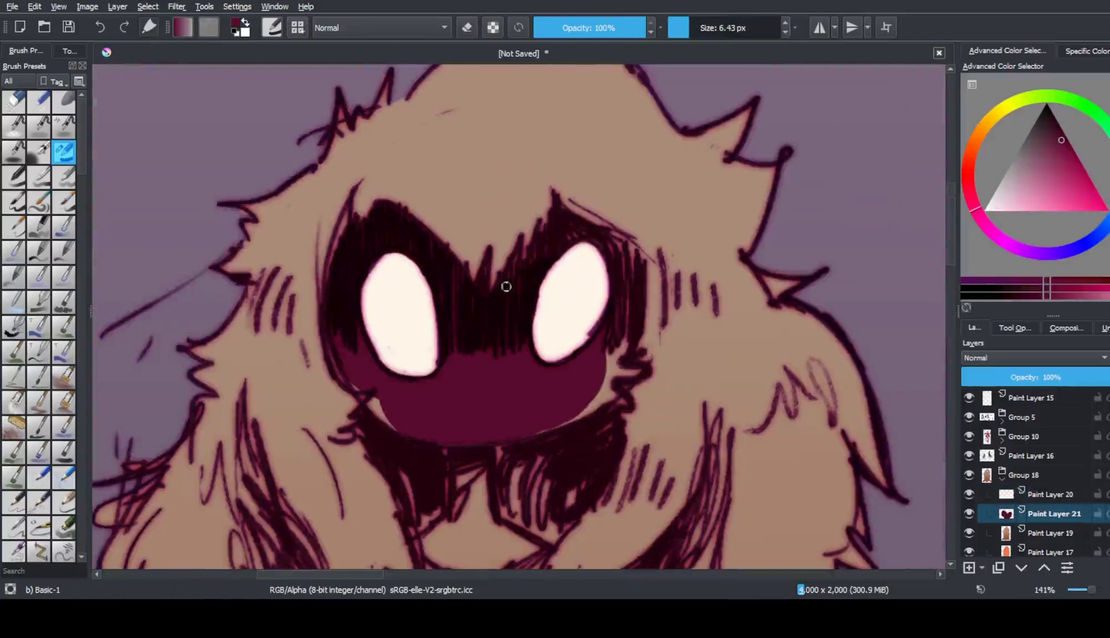
key("bracketright")
key("bracketright")
key("bracketright")
key("bracketright")
mouse_move(460, 467)
left_mouse_down()
mouse_move(456, 530)
mouse_move(469, 460)
left_mouse_up()
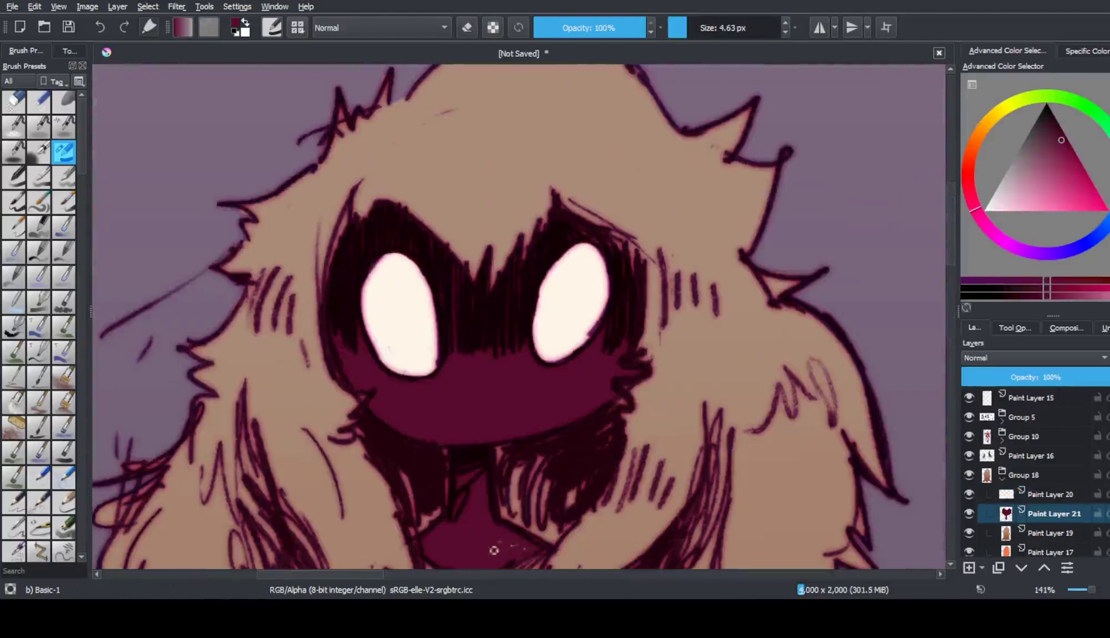
Paint the cloaked character's arm and hand on the right side dark plum, refining the fingers at about 16 px
left_click(699, 26)
scroll(607, 297, "down", 3)
scroll(485, 463, "up", 3)
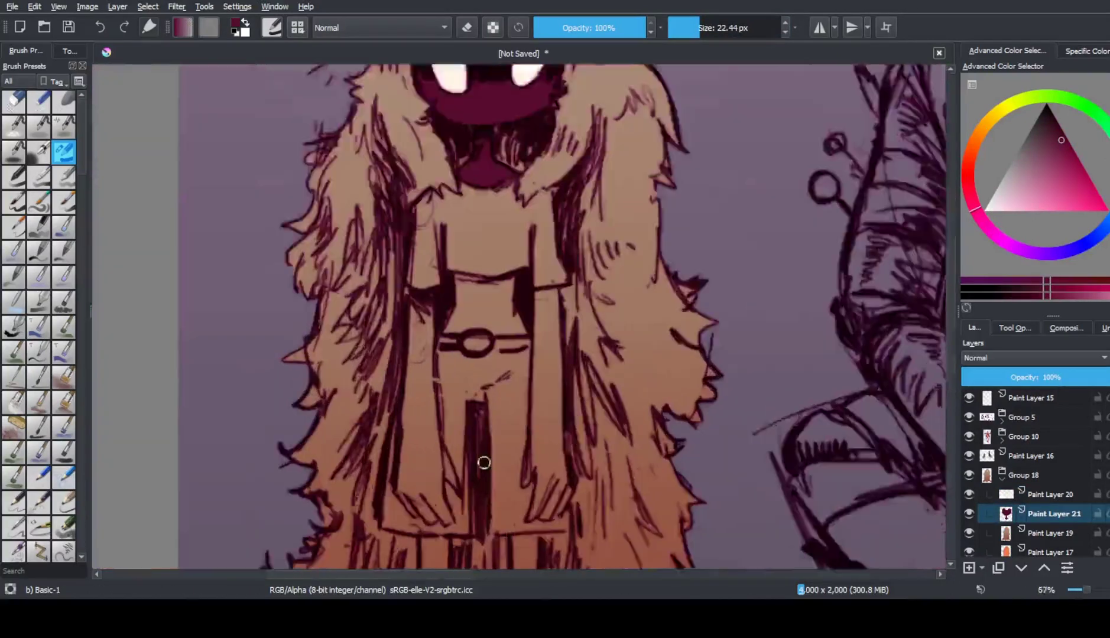
mouse_move(595, 179)
left_mouse_down()
mouse_move(569, 321)
mouse_move(584, 385)
mouse_move(595, 255)
mouse_move(586, 403)
mouse_move(608, 408)
mouse_move(594, 467)
mouse_move(572, 473)
left_mouse_up()
key("bracketleft")
left_click_drag(556, 408, 563, 470)
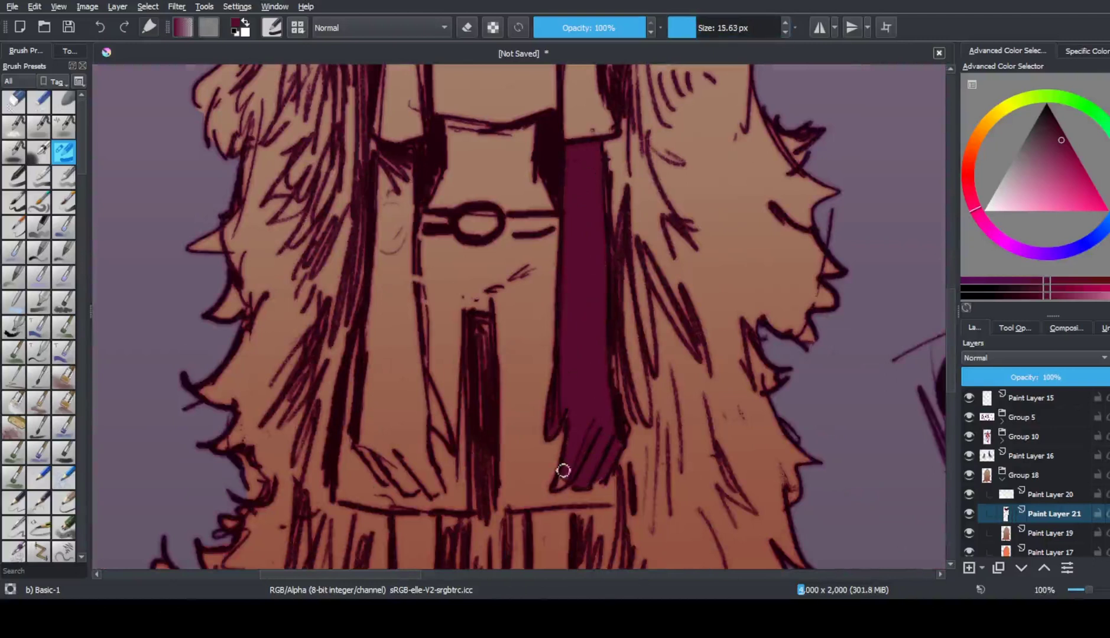
Paint the arm and hand on the left side dark plum, finishing the edges at about 9 px
mouse_move(384, 154)
left_mouse_down()
mouse_move(409, 203)
mouse_move(369, 367)
mouse_move(426, 485)
mouse_move(405, 393)
mouse_move(387, 461)
left_mouse_up()
key("bracketright")
key("bracketleft")
key("bracketleft")
key("bracketleft")
left_click_drag(418, 370, 416, 304)
Paint the bare legs between shorts and boots and the midriff dark plum
scroll(416, 303, "down", 5)
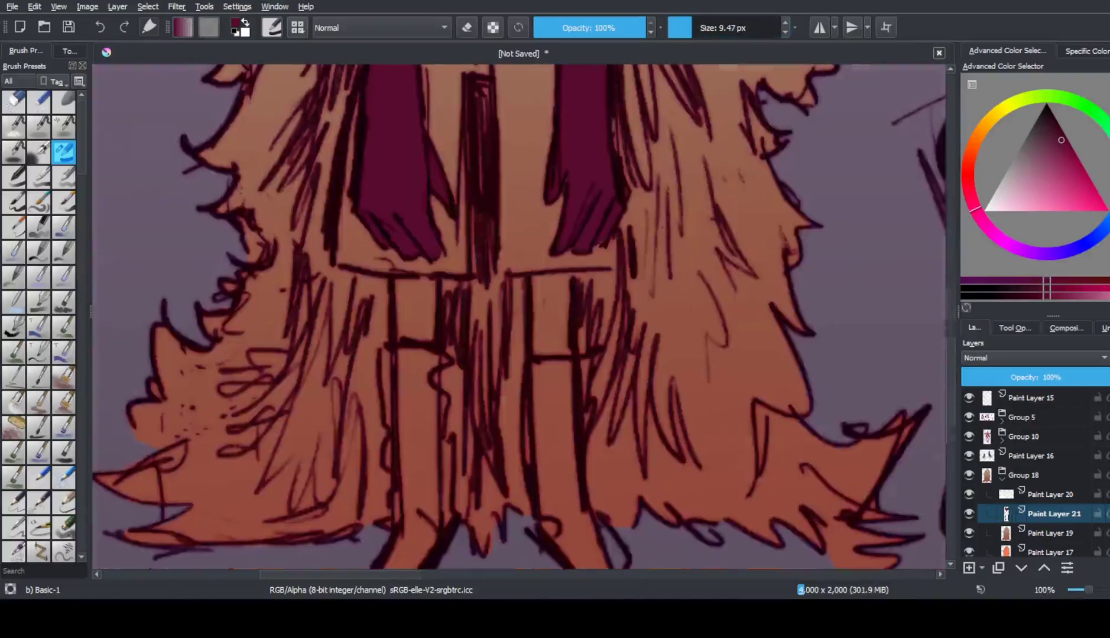
left_click_drag(547, 353, 550, 321)
mouse_move(400, 331)
left_mouse_down()
mouse_move(422, 292)
mouse_move(441, 329)
mouse_move(543, 410)
mouse_move(446, 295)
mouse_move(503, 312)
mouse_move(547, 378)
left_mouse_up()
scroll(421, 292, "down", 4)
scroll(456, 289, "up", 5)
scroll(546, 378, "down", 5)
scroll(524, 283, "up", 1)
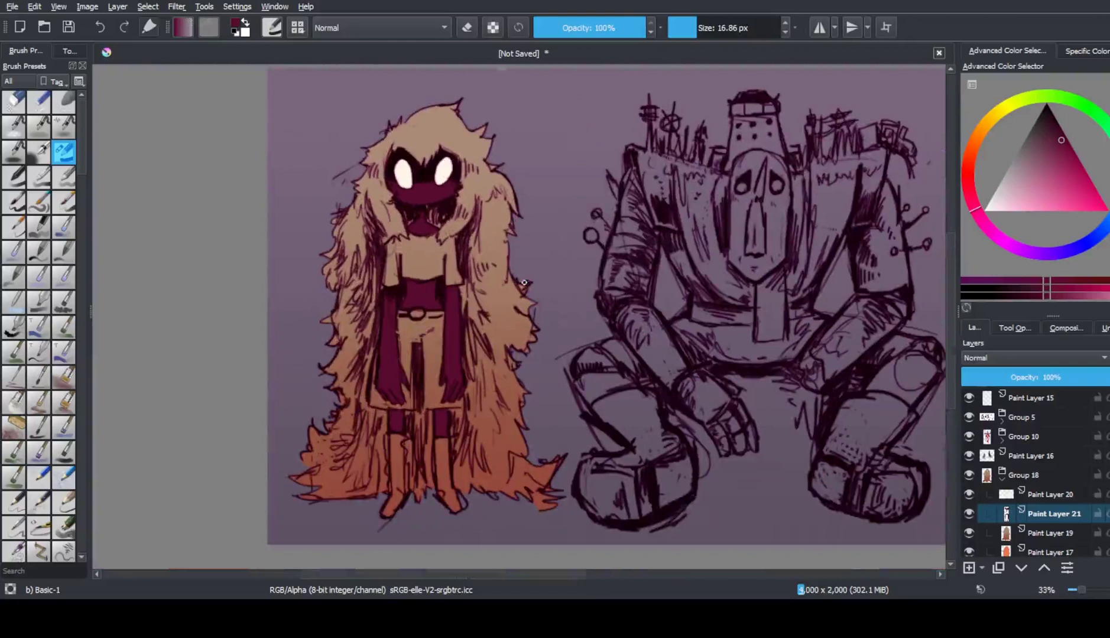
Apply a light violet gradient to the skin, fading from the face down into the dark plum arms
key("g")
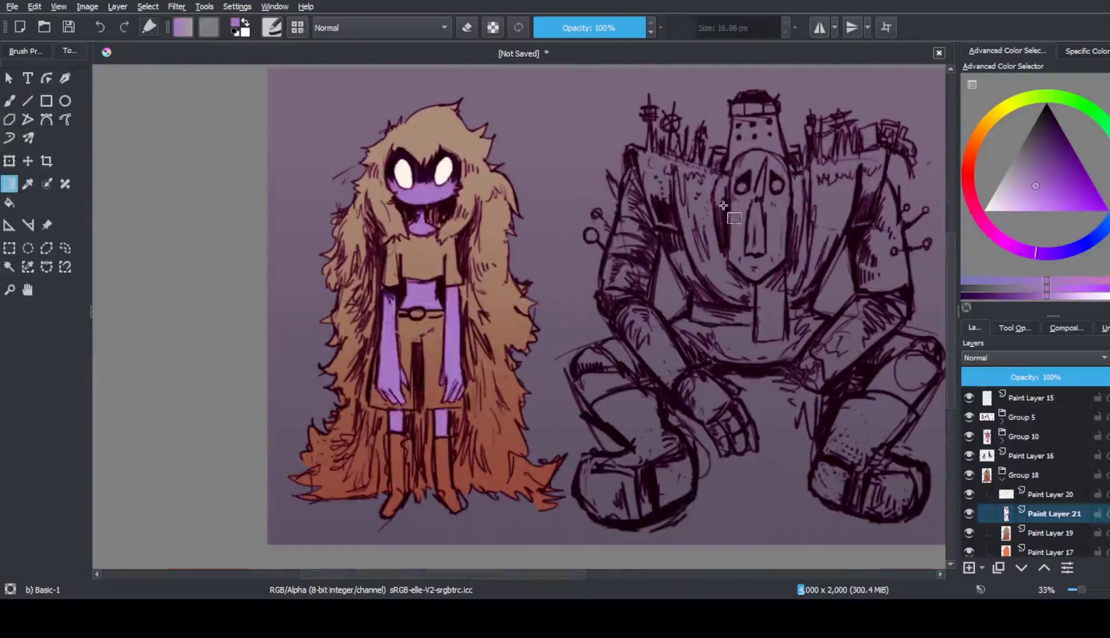
left_click_drag(550, 92, 556, 356)
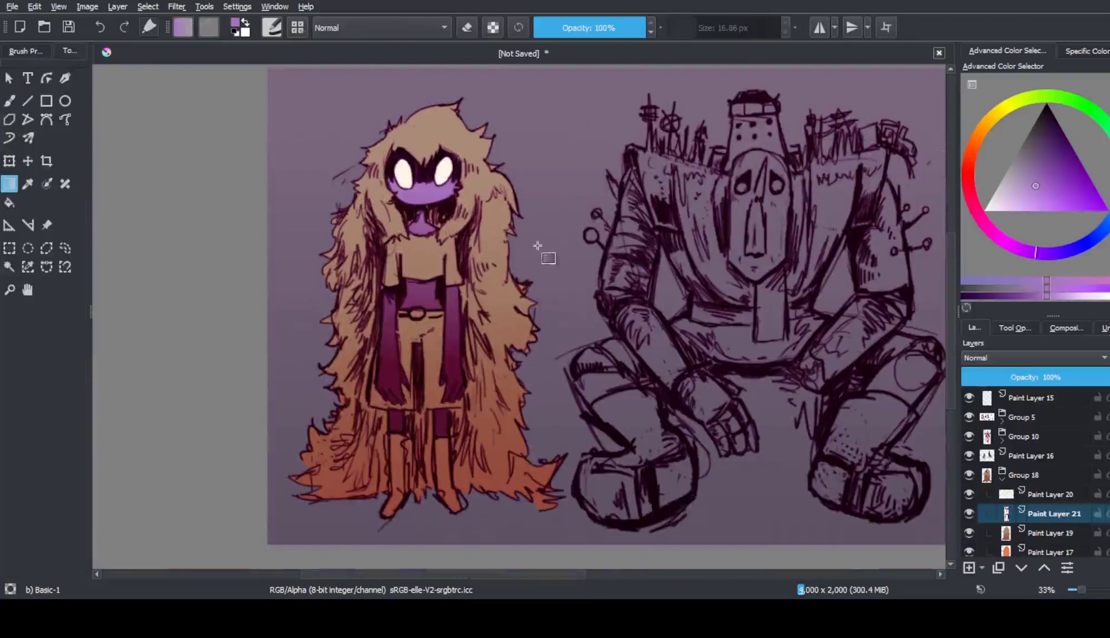
Recolour the cloaked character's skin crimson in place of the violet gradient
left_click(967, 167)
left_click(1064, 187)
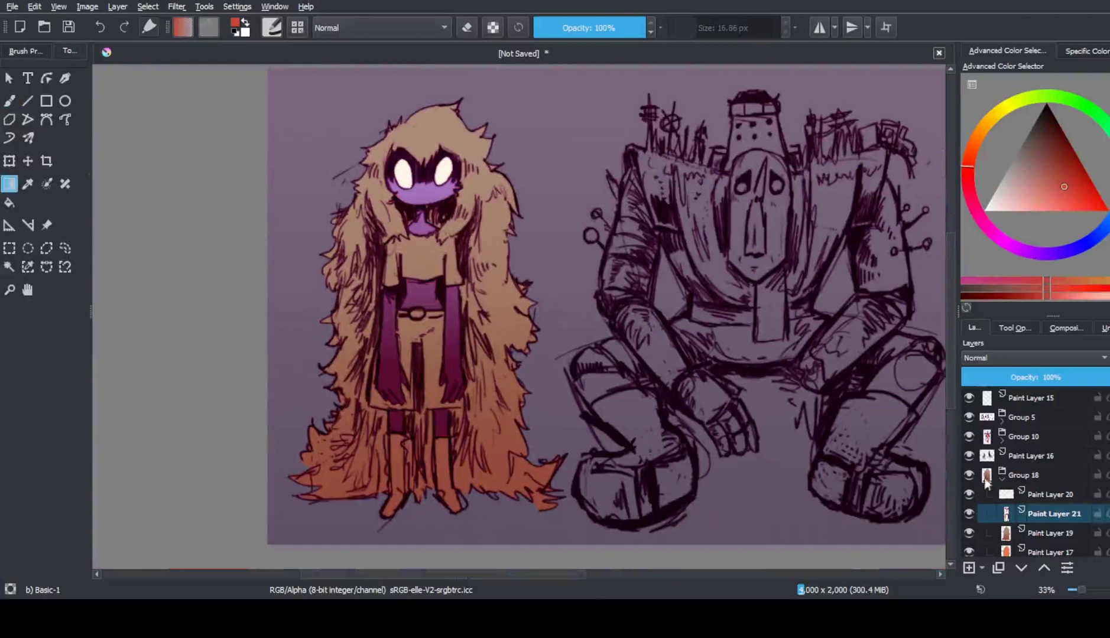
left_click(1008, 534)
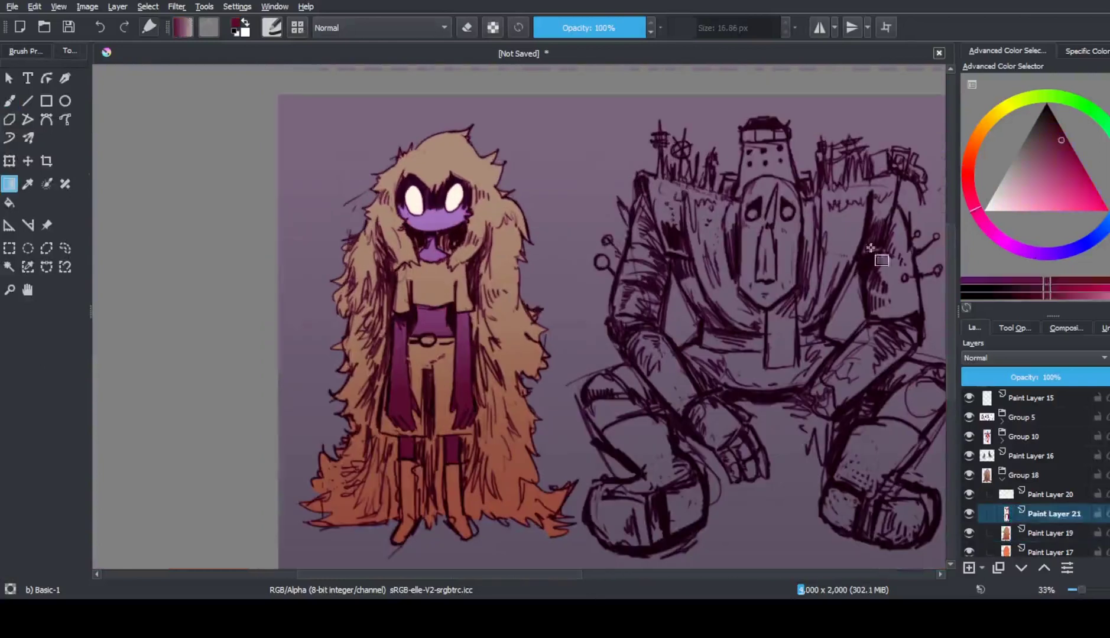
Paint bright red over the hands and lower face with the Chalk Grainy brush at about 79 px, blending into dark plum
left_click(25, 51)
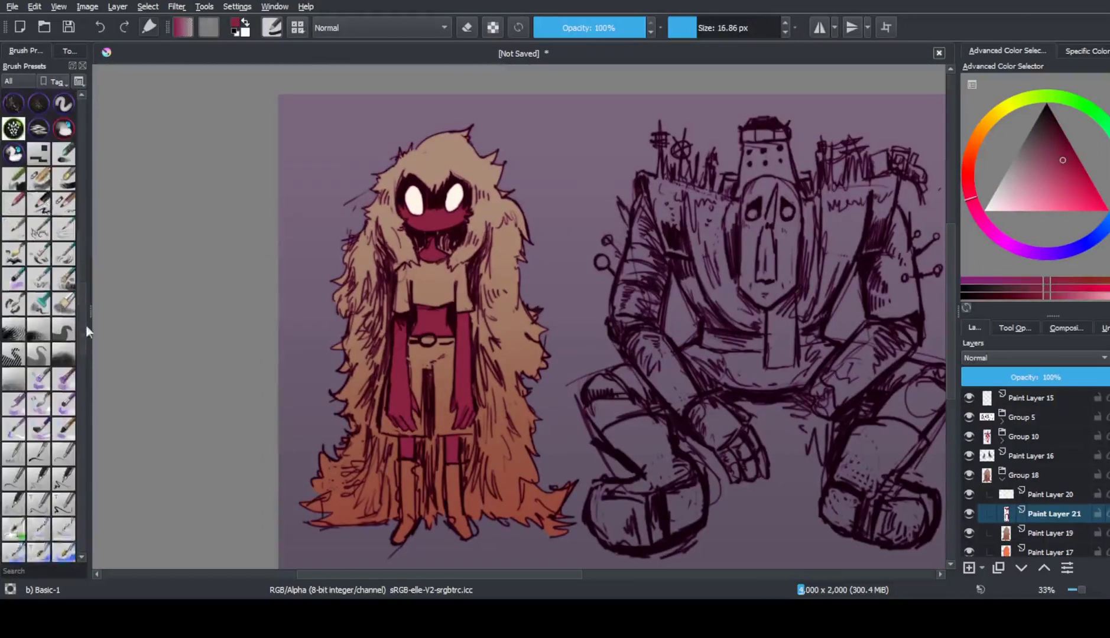
left_click(39, 224)
left_click_drag(413, 408, 461, 355)
mouse_move(408, 222)
left_mouse_down()
mouse_move(449, 221)
mouse_move(414, 213)
mouse_move(465, 224)
left_mouse_up()
left_click(436, 242, "ctrl")
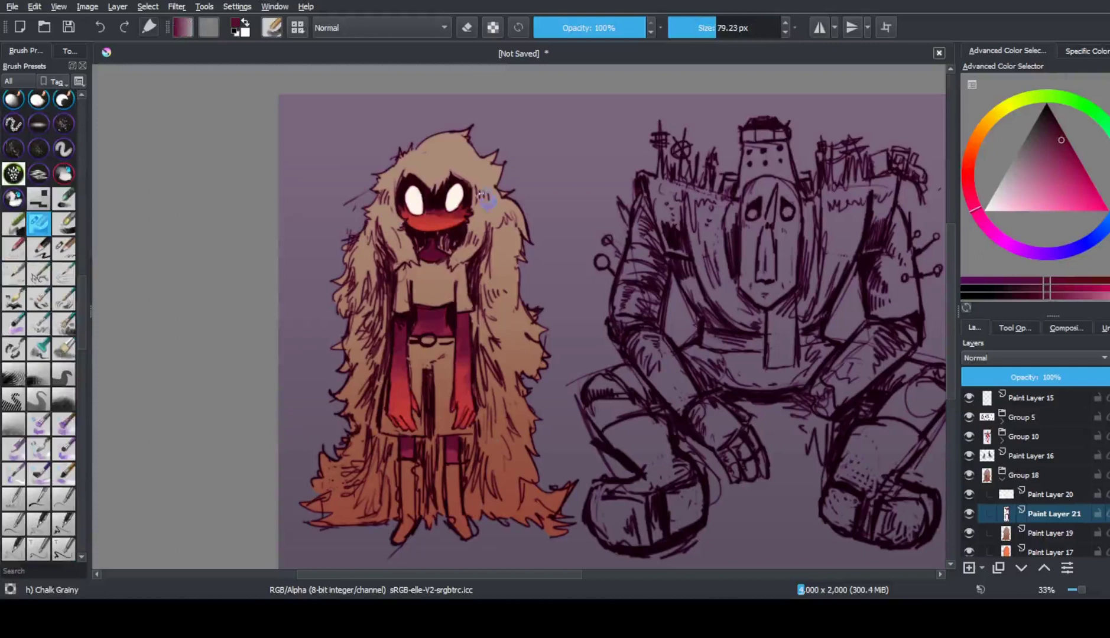
left_click(410, 217, "ctrl")
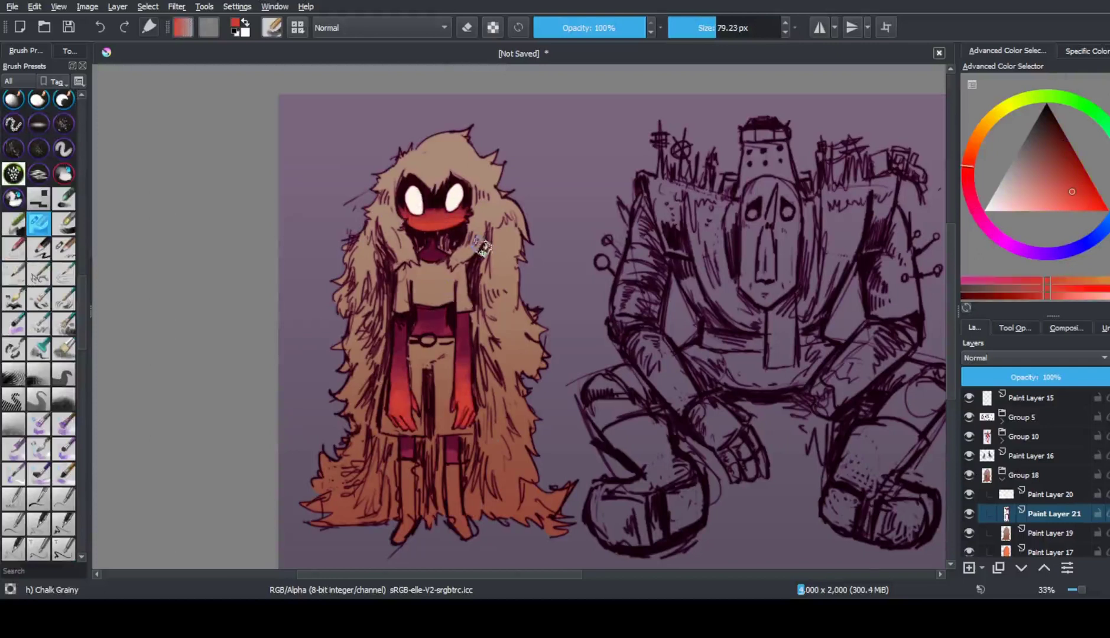
Add a paint layer beneath the skin layer and paint the cloaked character's T-shirt light blue at about 31 px
scroll(482, 247, "up", 2)
key("bracketleft")
key("bracketleft")
scroll(470, 223, "down", 2)
key("Insert")
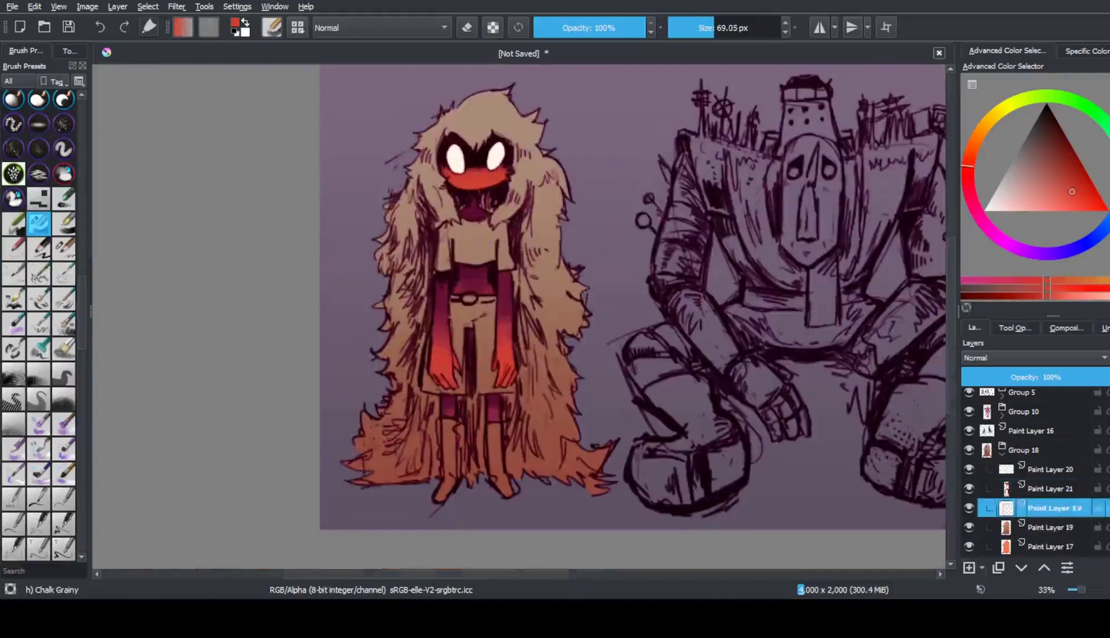
scroll(472, 224, "up", 2)
left_click_drag(408, 234, 411, 296)
left_click_drag(417, 237, 482, 287)
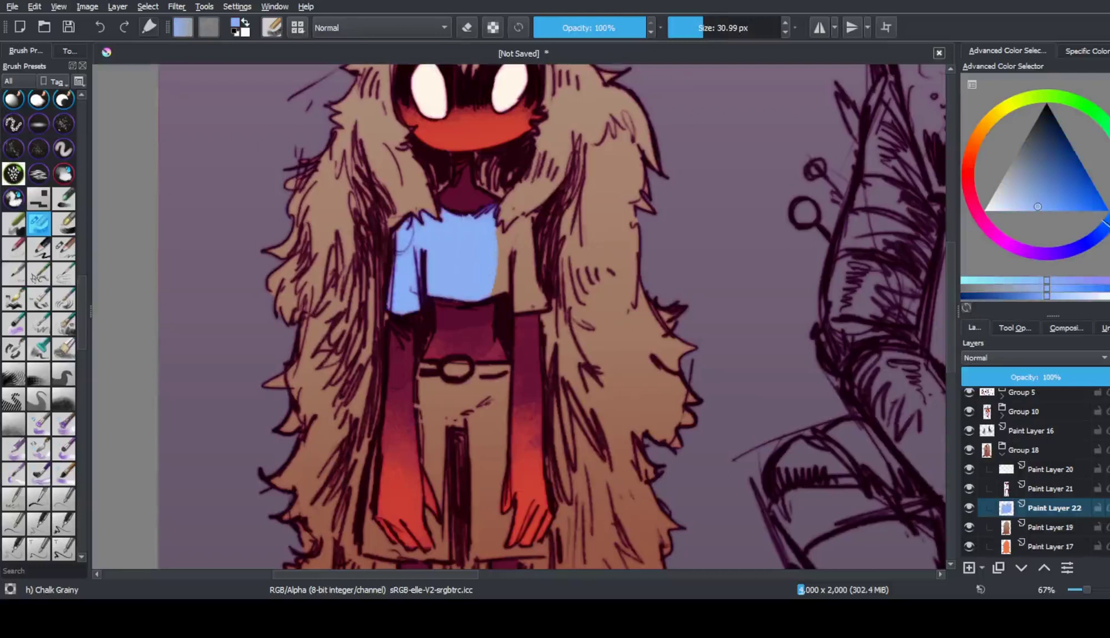
left_click_drag(497, 270, 529, 257)
scroll(520, 266, "down", 3)
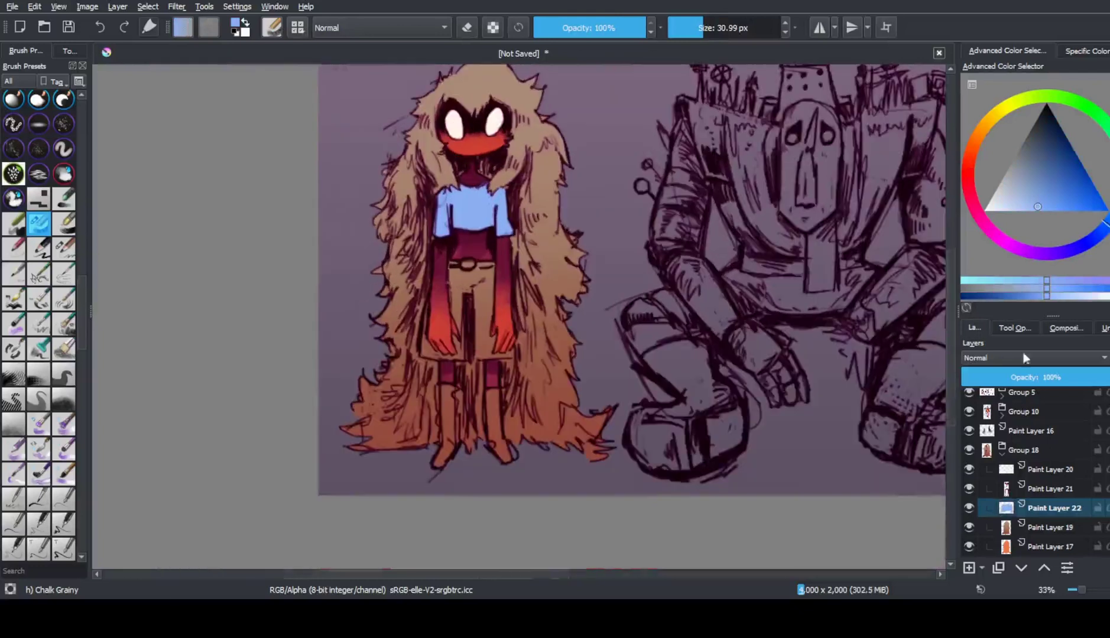
Paint the shorts muted teal, finishing the edges at about 26 px
left_click(1037, 168)
key("bracketright")
key("bracketright")
key("bracketright")
scroll(455, 266, "up", 3)
mouse_move(440, 360)
left_mouse_down()
mouse_move(450, 228)
mouse_move(497, 301)
mouse_move(528, 401)
mouse_move(446, 390)
left_mouse_up()
key("bracketleft")
key("bracketleft")
key("bracketleft")
key("bracketleft")
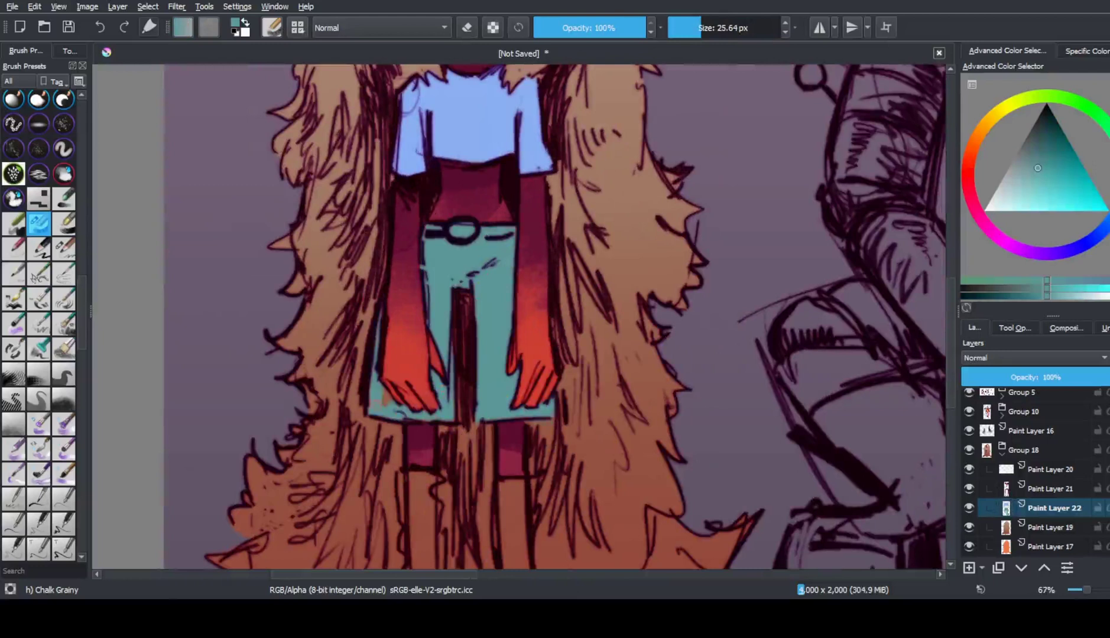
Paint both boots in the same muted teal as the shorts
scroll(520, 295, "down", 3)
mouse_move(502, 328)
left_mouse_down()
mouse_move(508, 441)
mouse_move(518, 380)
left_mouse_up()
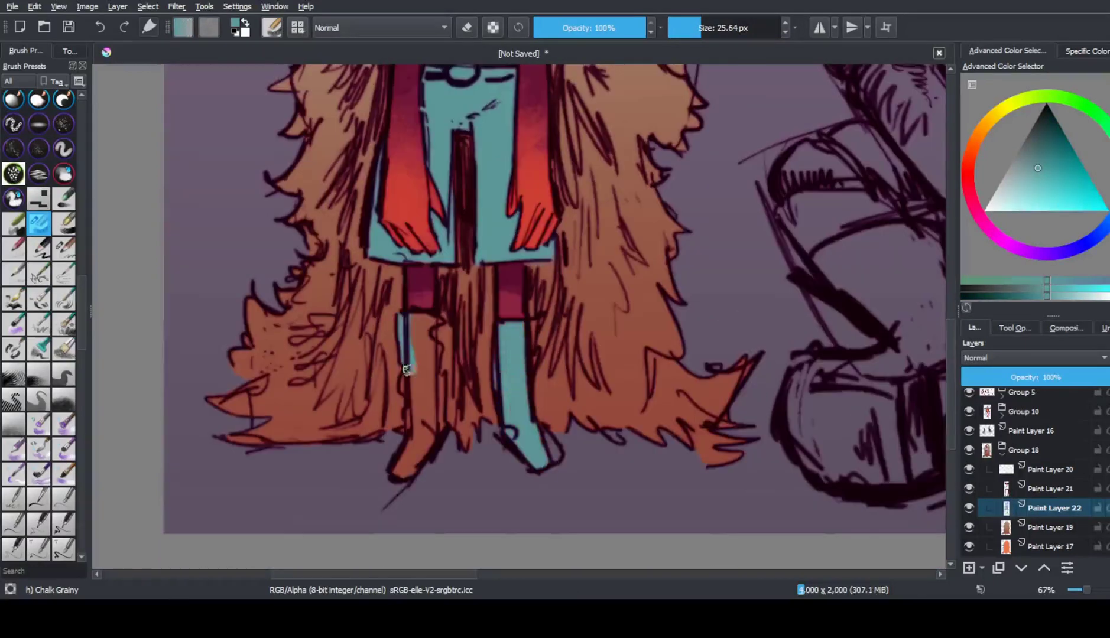
mouse_move(406, 370)
left_mouse_down()
mouse_move(421, 471)
mouse_move(423, 331)
left_mouse_up()
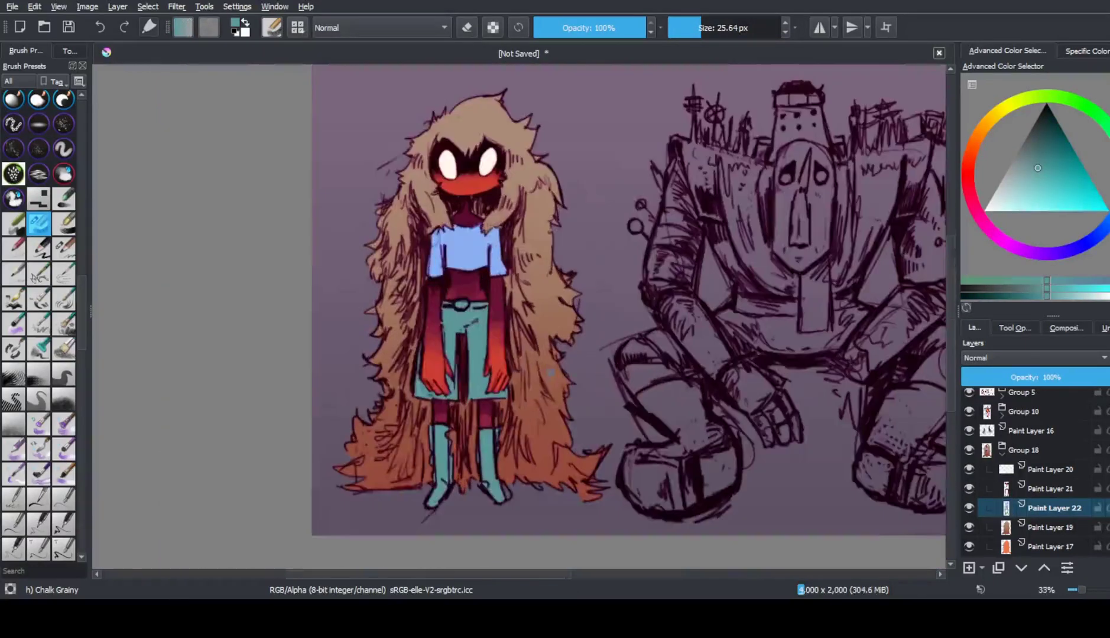
Darken the teal and brush it over the T-shirt, shorts and boots at about 240 px
key("minus")
key("minus")
key("k")
key("bracketright")
key("bracketright")
key("bracketright")
key("bracketright")
key("bracketright")
key("bracketright")
left_click_drag(467, 266, 476, 441)
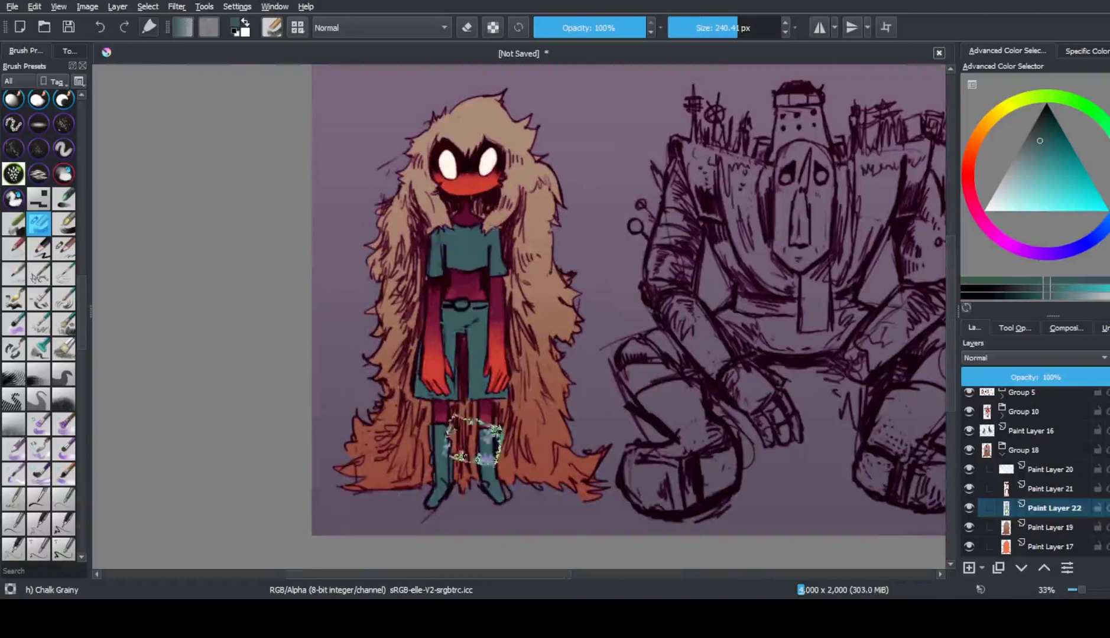
Add a paint layer above the clothes and paint the belt buckle orange at about 29 px
key("plus")
key("Insert")
left_click(508, 254, "ctrl")
key("bracketleft")
key("bracketleft")
key("bracketleft")
key("bracketleft")
key("bracketleft")
key("bracketleft")
left_click_drag(436, 335, 445, 334)
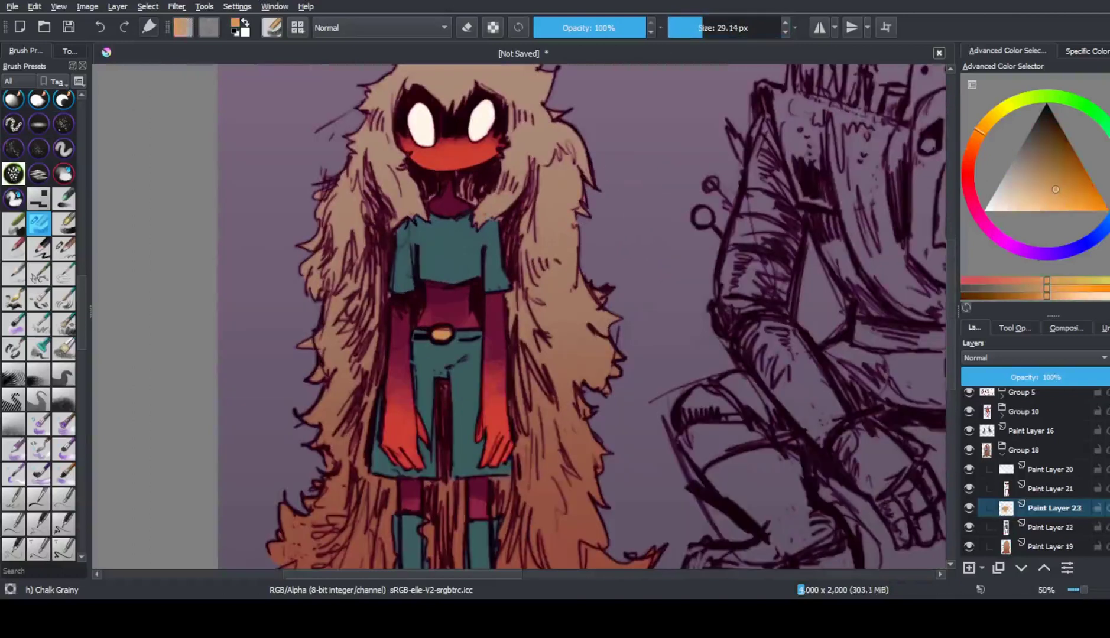
Repaint the T-shirt a brighter green-teal on the clothes layer with a 125 px brush
left_click(1053, 527)
left_click(1045, 156)
left_click(719, 27)
left_click_drag(402, 248, 494, 239)
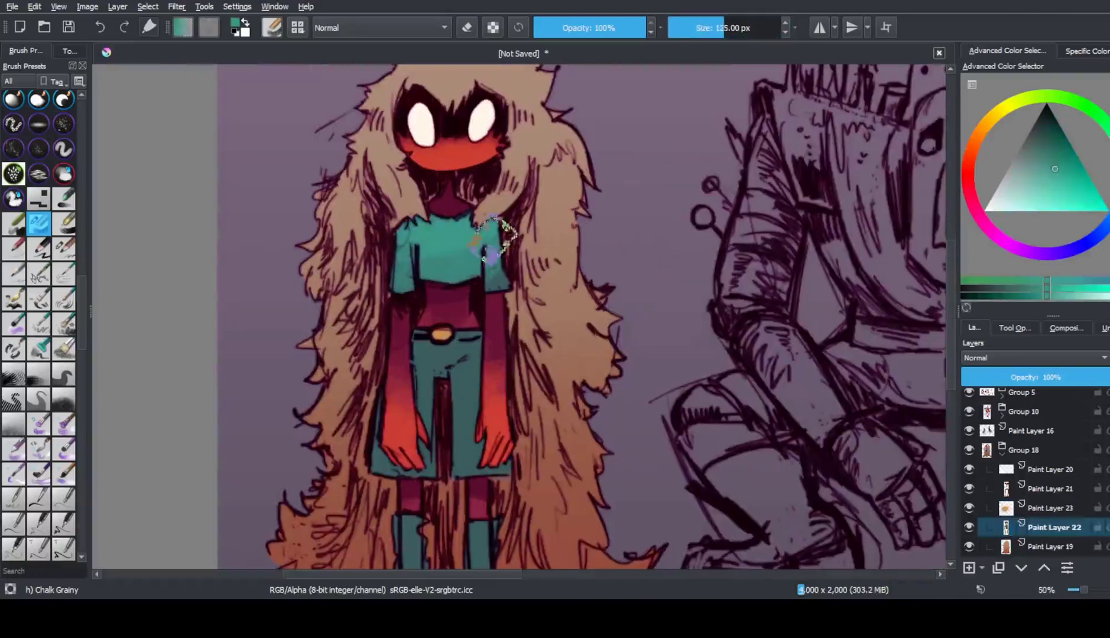
Repaint the shorts a deep blue-teal at 125 px
left_click(1050, 138)
left_click_drag(449, 348, 479, 472)
key("minus")
key("minus")
key("minus")
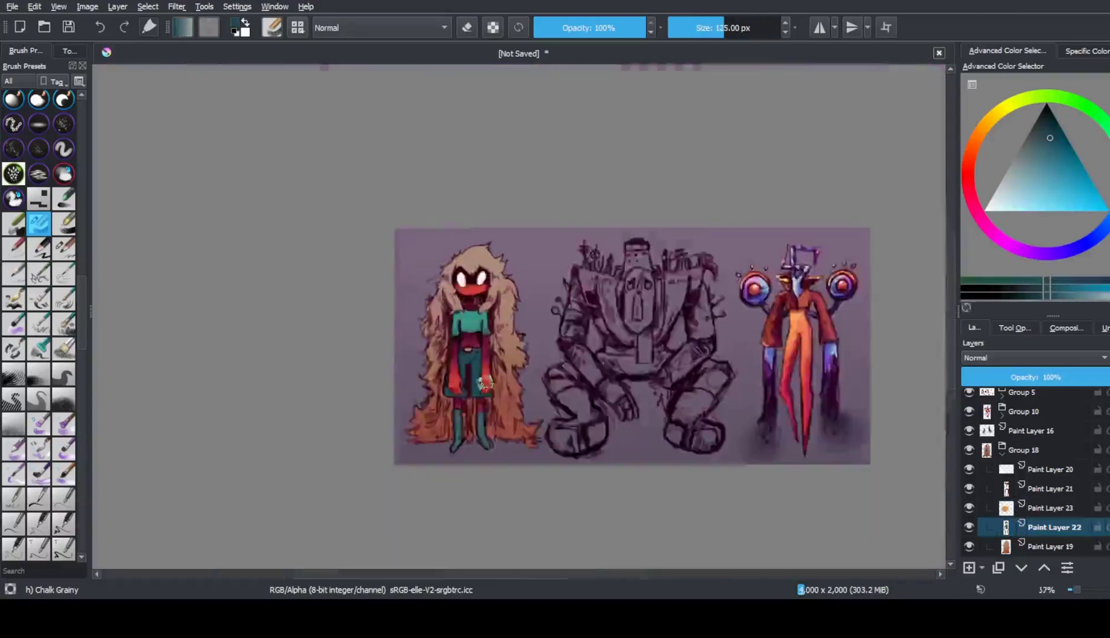
Repaint both boots a muted grey-blue at 125 px
key("plus")
key("plus")
left_click(1026, 160)
left_click_drag(432, 414, 434, 464)
left_click_drag(484, 426, 485, 494)
key("minus")
key("plus")
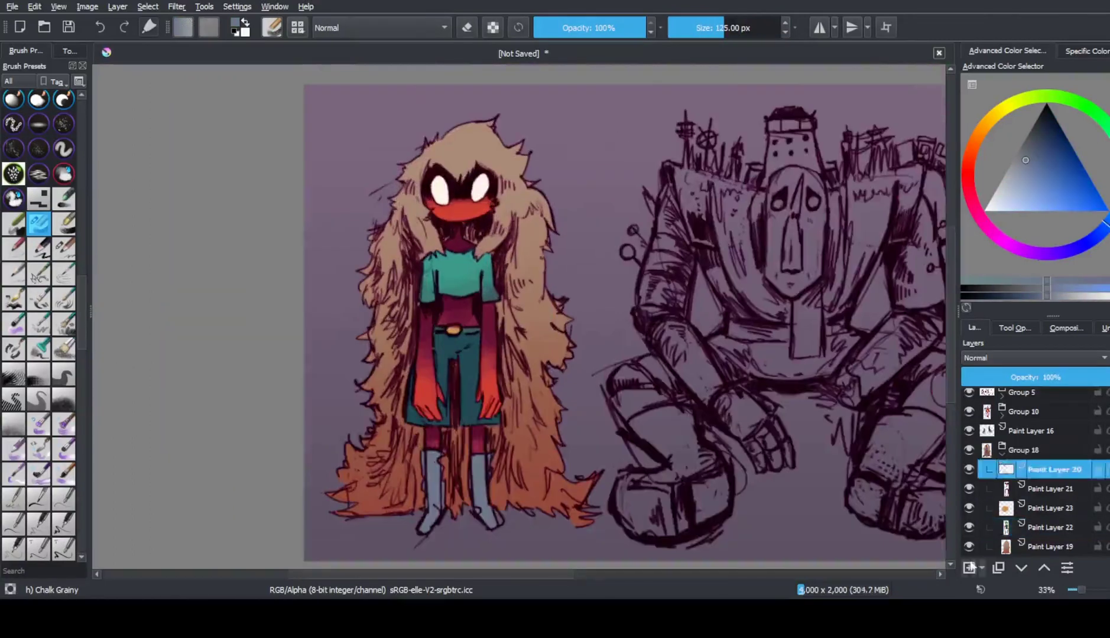
Add a Multiply layer atop the cloaked character's group and paint purple shadows around the neck, arms and cloak interior
left_click(969, 567)
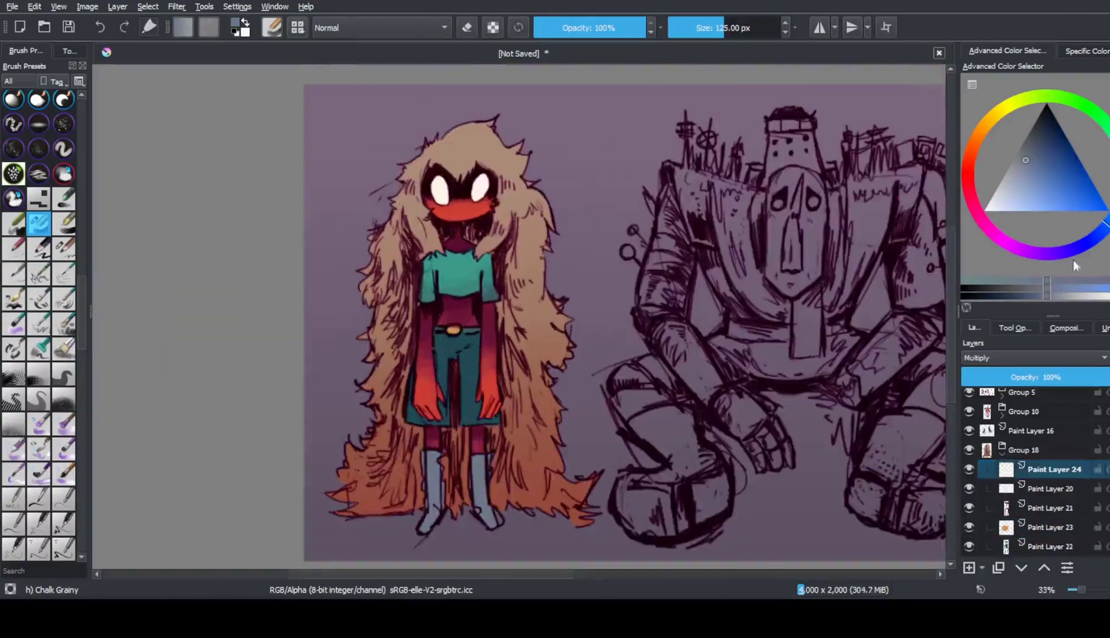
left_click(1052, 254)
left_click(1049, 179)
scroll(487, 179, "up", 2)
key("bracketleft")
key("bracketleft")
key("bracketleft")
key("bracketleft")
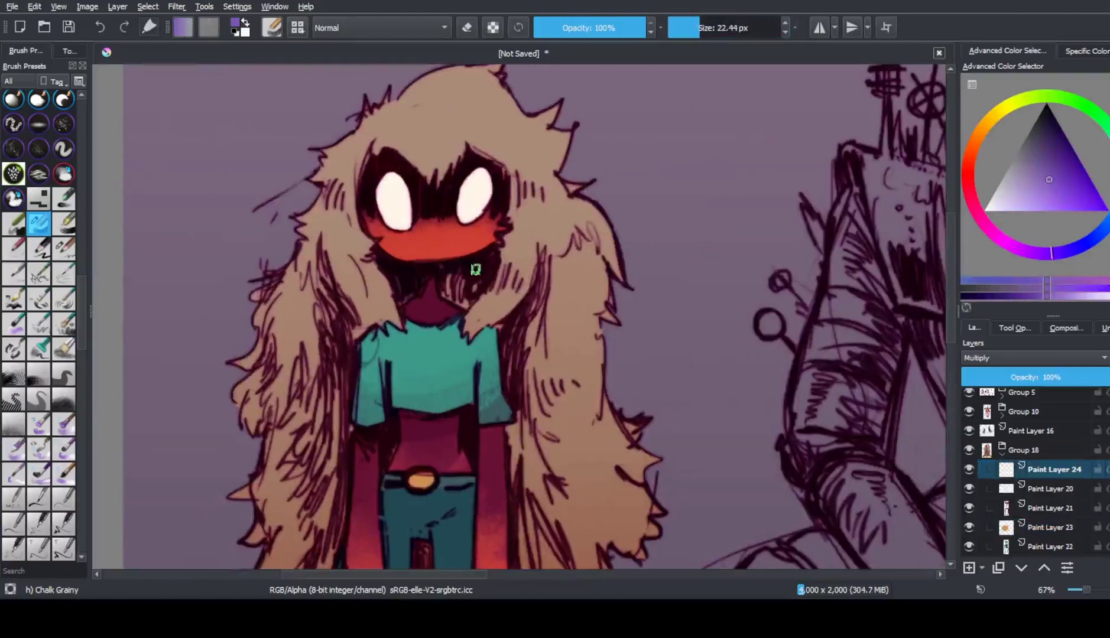
key("bracketright")
mouse_move(443, 273)
left_mouse_down()
mouse_move(420, 248)
mouse_move(414, 277)
mouse_move(347, 320)
mouse_move(511, 326)
mouse_move(450, 429)
mouse_move(363, 439)
left_mouse_up()
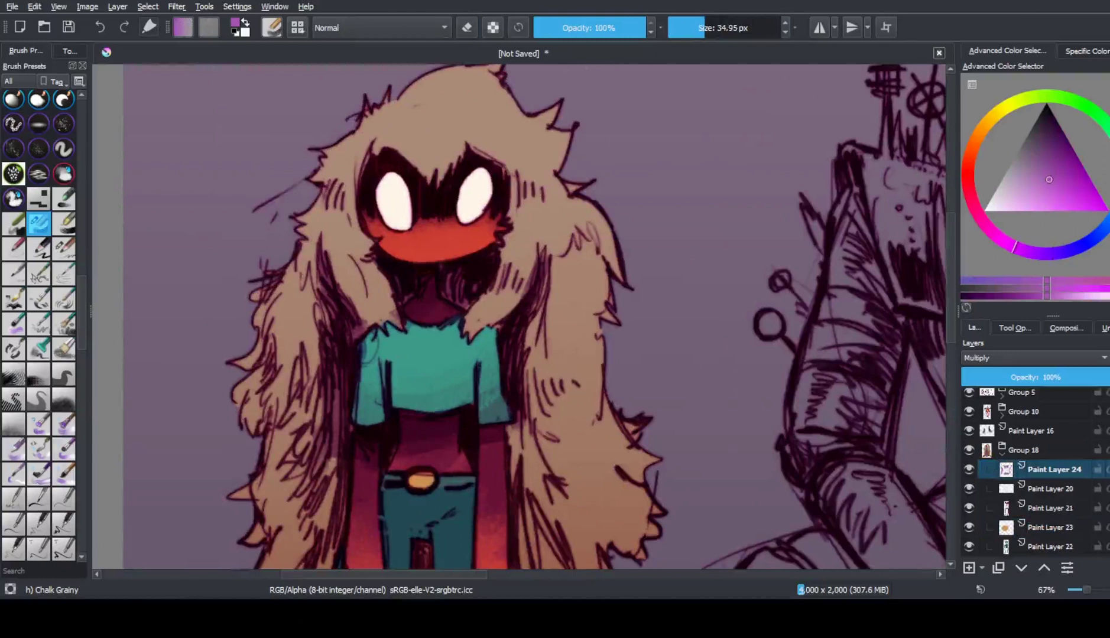
mouse_move(286, 421)
left_mouse_down()
mouse_move(293, 461)
mouse_move(315, 419)
mouse_move(315, 485)
left_mouse_up()
Shade the hood and upper cloak fur in purple with the Dry Brushing brush, refining at about 41 px
key("slash")
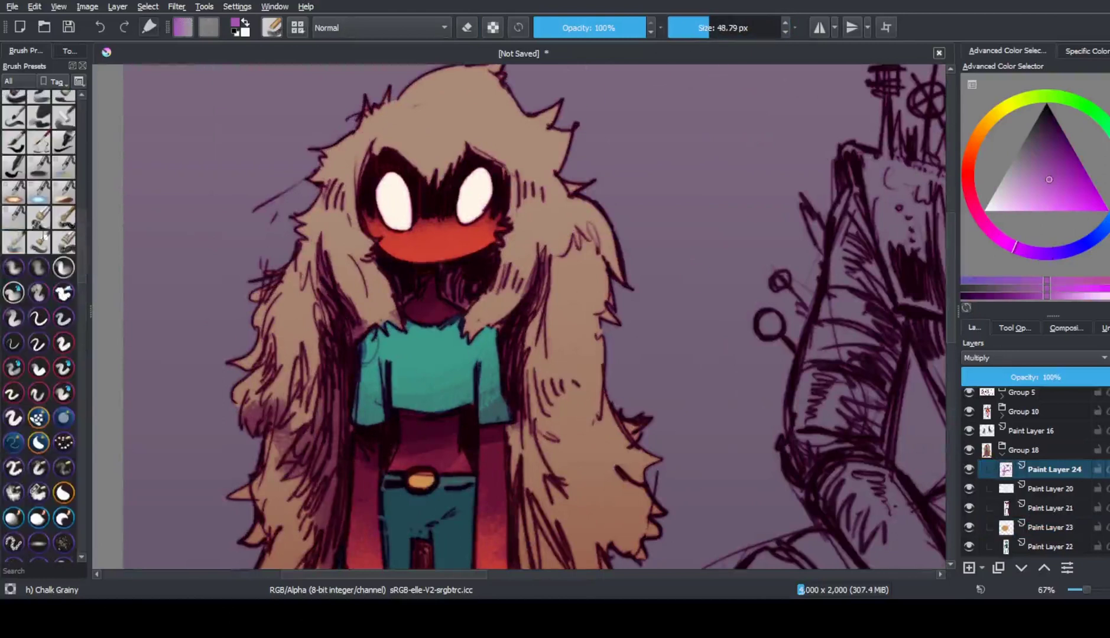
mouse_move(532, 355)
left_mouse_down()
mouse_move(559, 442)
mouse_move(621, 521)
mouse_move(473, 331)
mouse_move(331, 248)
left_mouse_up()
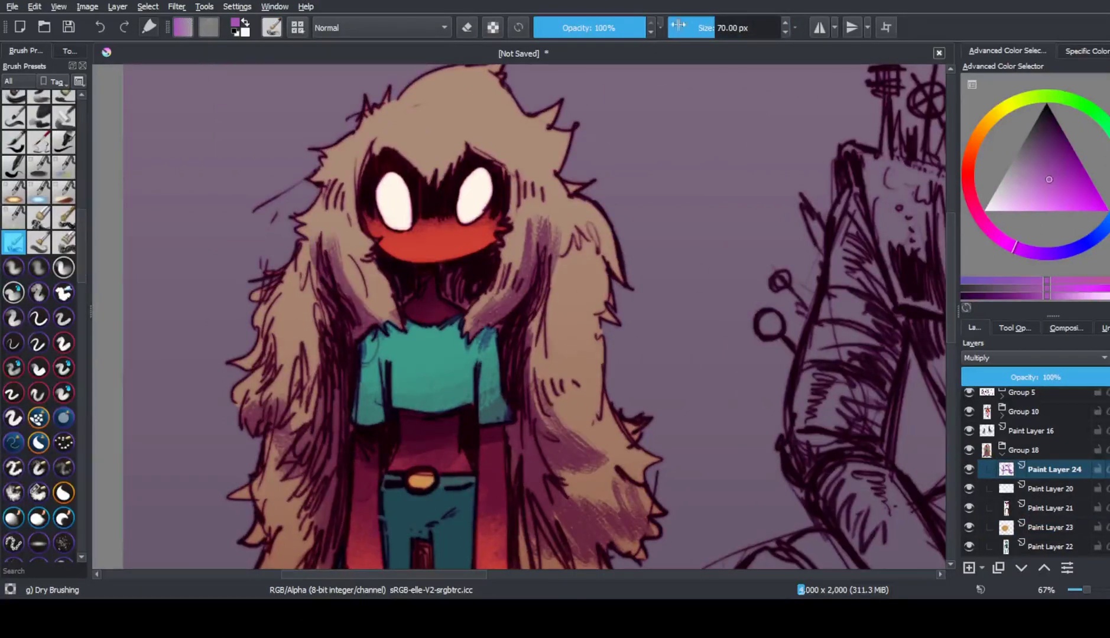
key("bracketleft")
mouse_move(384, 154)
left_mouse_down()
mouse_move(449, 169)
mouse_move(520, 260)
mouse_move(582, 443)
left_mouse_up()
left_click_drag(328, 283, 278, 432)
Shade the shorts, the lower cloak on the left side and the area between the legs at about 49 px
scroll(419, 234, "down", 5)
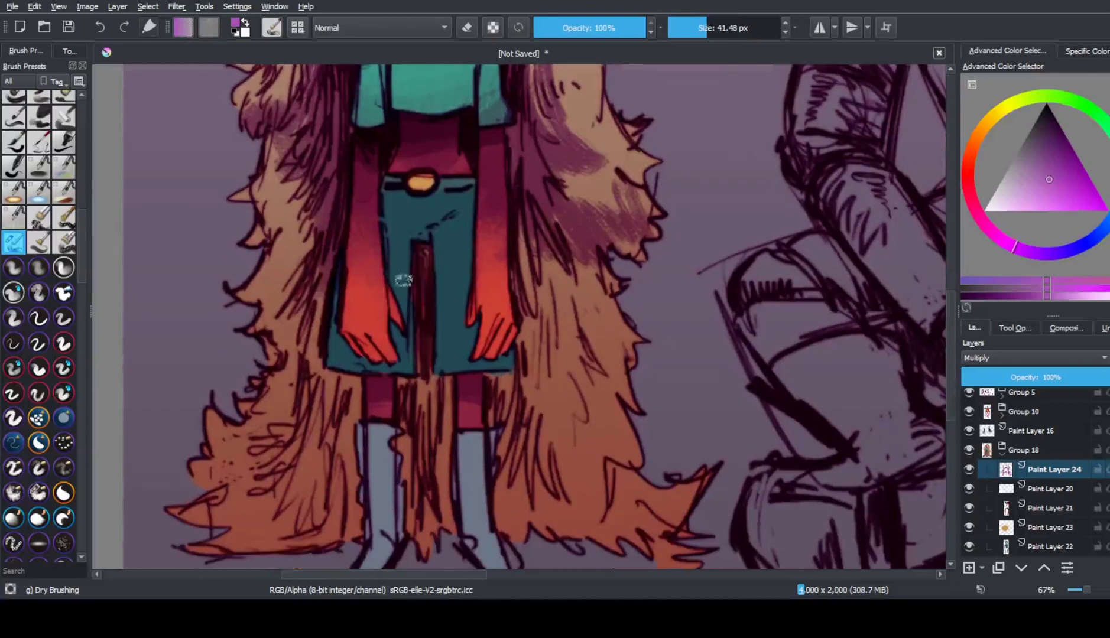
mouse_move(331, 384)
left_mouse_down()
mouse_move(310, 277)
mouse_move(248, 307)
left_mouse_up()
key("bracketright")
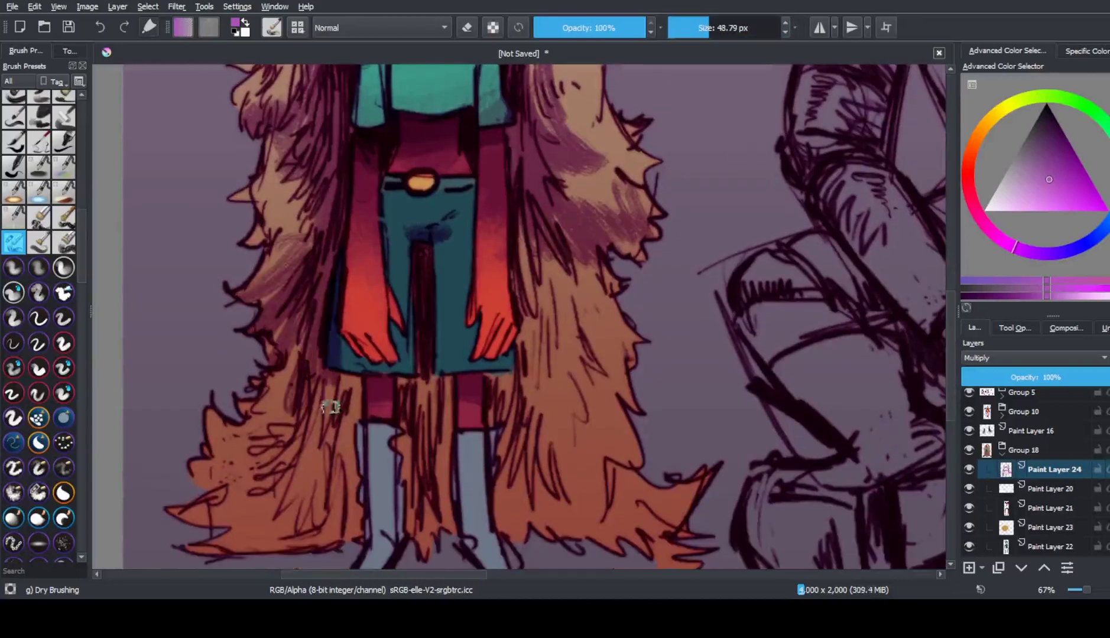
mouse_move(330, 404)
left_mouse_down()
mouse_move(349, 388)
mouse_move(330, 474)
mouse_move(308, 510)
mouse_move(248, 523)
mouse_move(394, 389)
mouse_move(439, 429)
mouse_move(409, 389)
left_mouse_up()
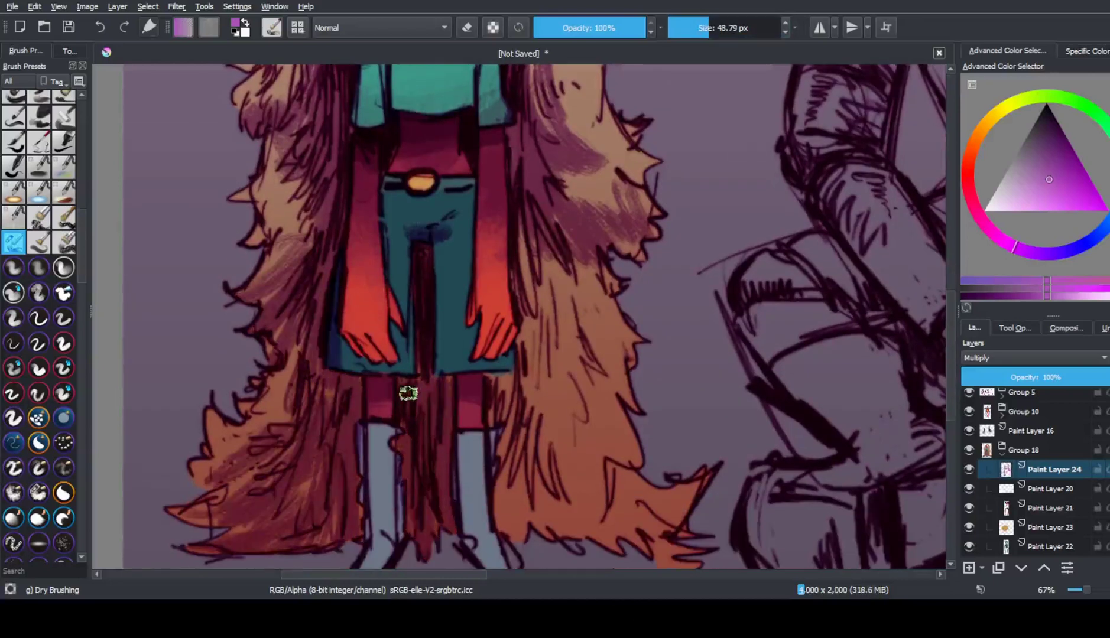
Shade the lower cloak on the right side with broad purple strokes at about 120 px
key("minus")
key("minus")
key("bracketright")
key("bracketright")
key("bracketright")
key("bracketright")
key("bracketright")
mouse_move(467, 331)
left_mouse_down()
mouse_move(451, 451)
mouse_move(540, 512)
left_mouse_up()
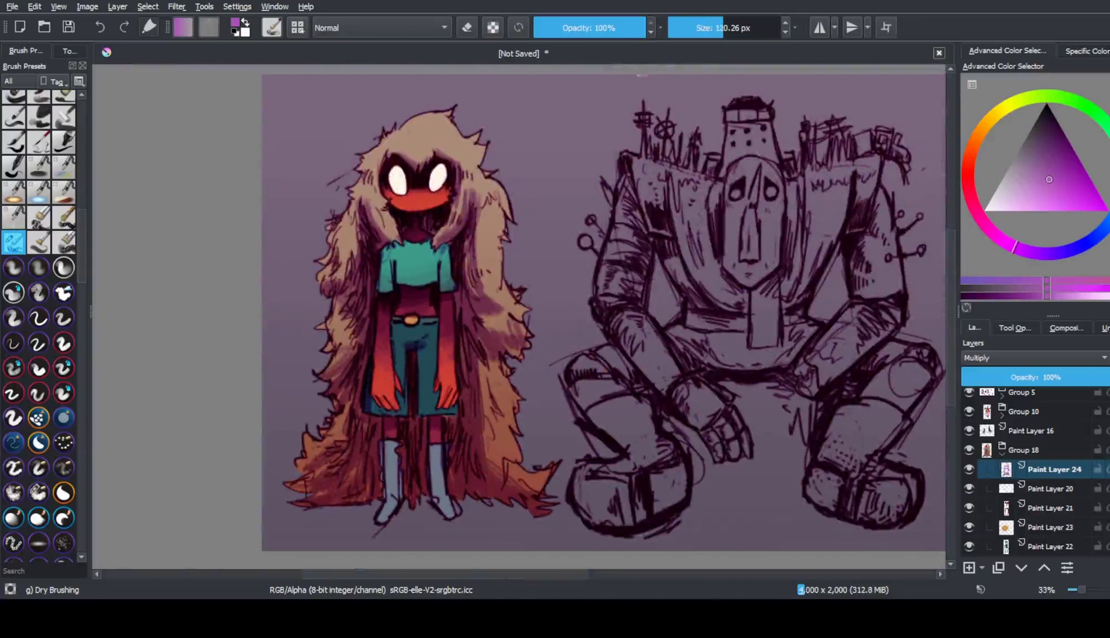
Refine the purple shadows on the boots and lower cloak at about 46 px
key("bracketleft")
key("bracketleft")
key("bracketleft")
key("bracketleft")
key("bracketleft")
left_click_drag(480, 362, 496, 452)
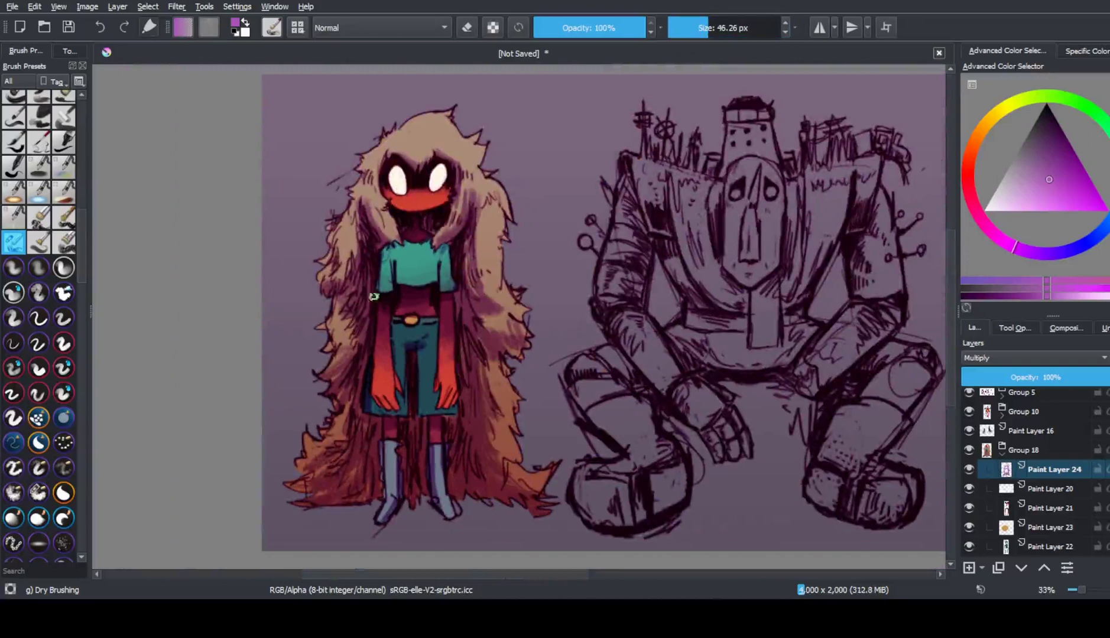
key("bracketleft")
Apply an orange gradient over the upper character and draw cream hood highlights on a top layer with Charcoal Pencil Medium at about 17 px
left_click(986, 454)
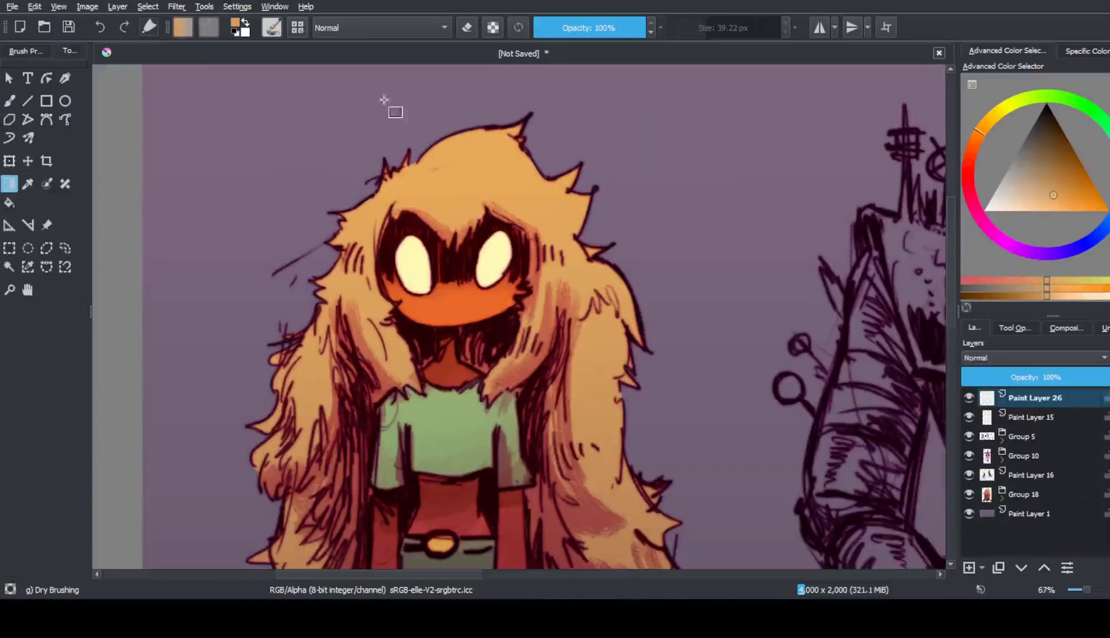
left_click(26, 51)
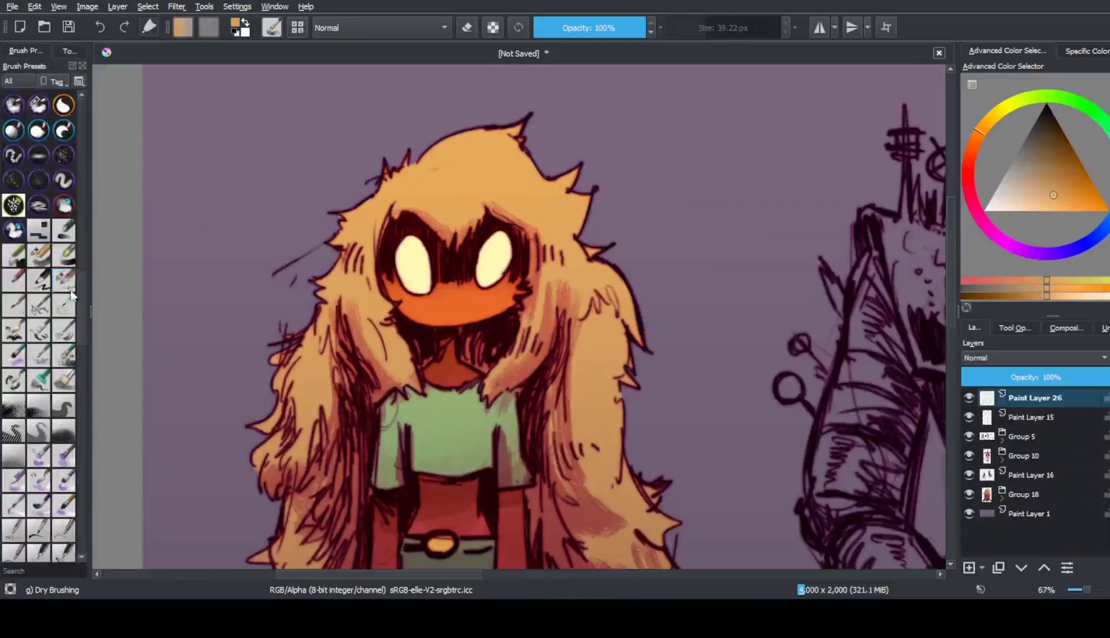
left_click(64, 280)
left_click(65, 52)
mouse_move(364, 201)
left_mouse_down()
mouse_move(355, 242)
mouse_move(375, 299)
left_mouse_up()
left_click_drag(408, 207, 467, 201)
left_click_drag(556, 228, 538, 274)
left_click_drag(423, 159, 467, 136)
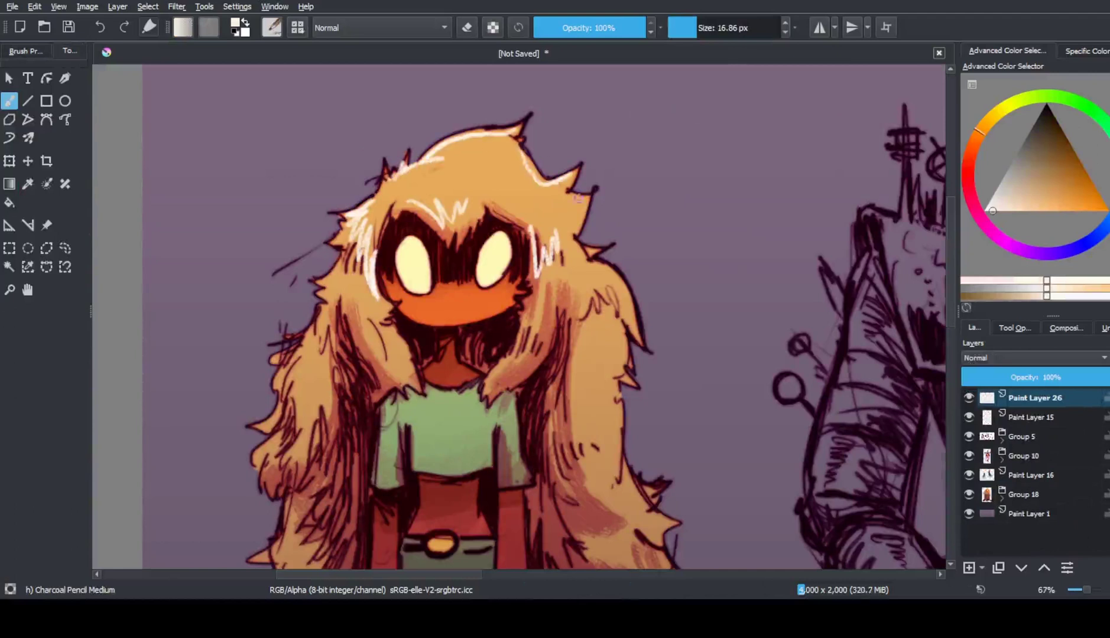
Draw cream highlights along the cloak's outer fur and on the T-shirt sleeves, ending at about 18 px
left_click_drag(320, 324, 283, 353)
left_click_drag(312, 358, 309, 404)
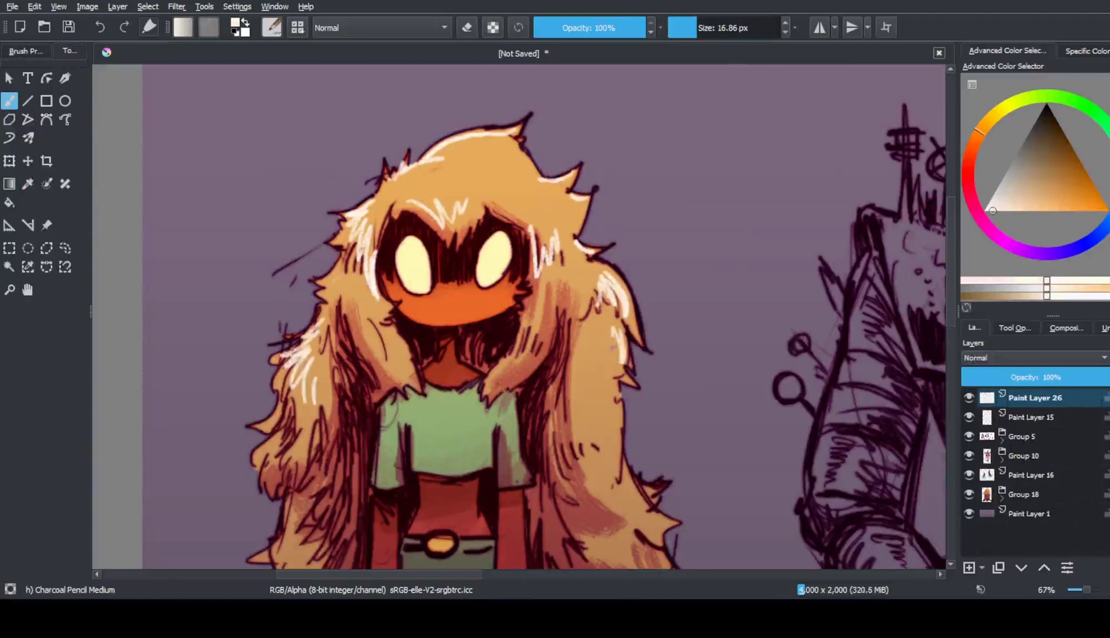
key("minus")
key("bracketright")
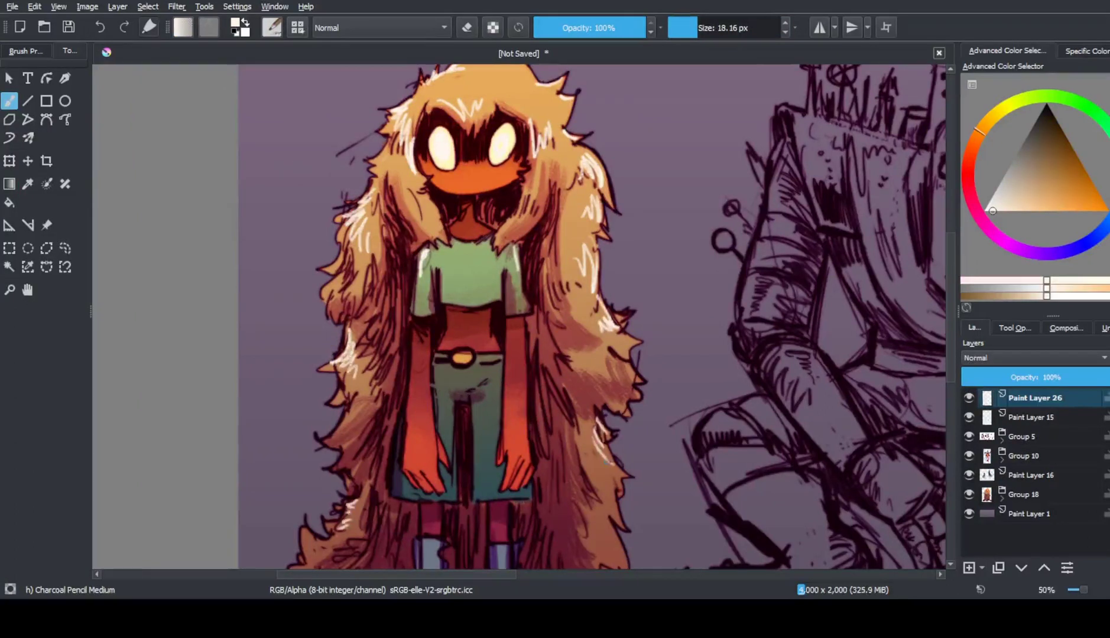
key("minus")
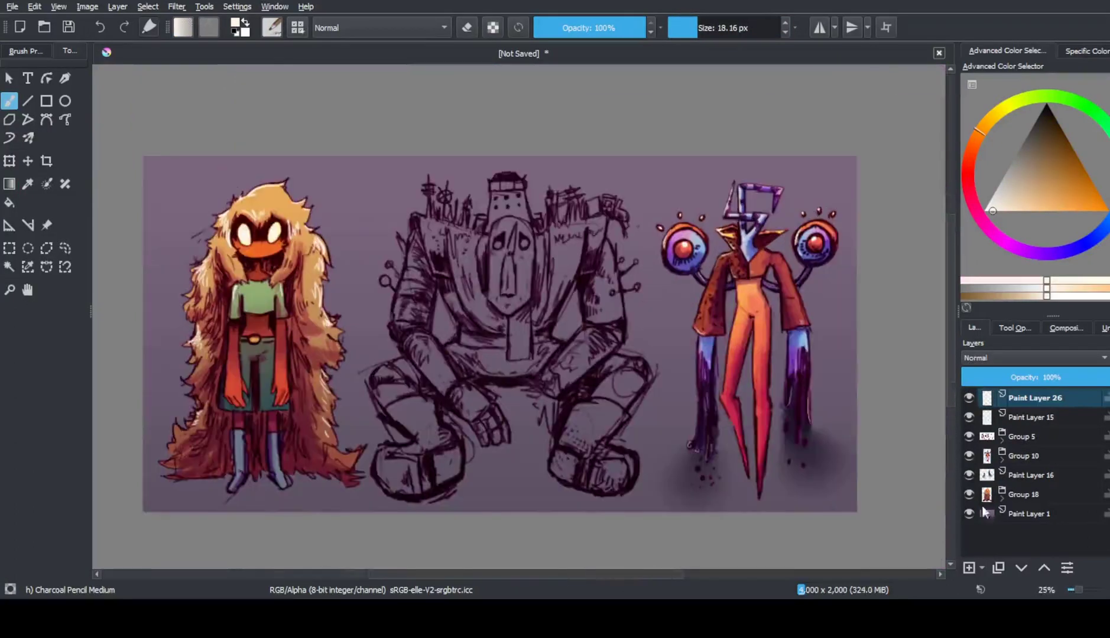
Add a paint layer directly above the background layer and switch to the Basic-1 brush
left_click(993, 520)
key("Insert")
key("plus")
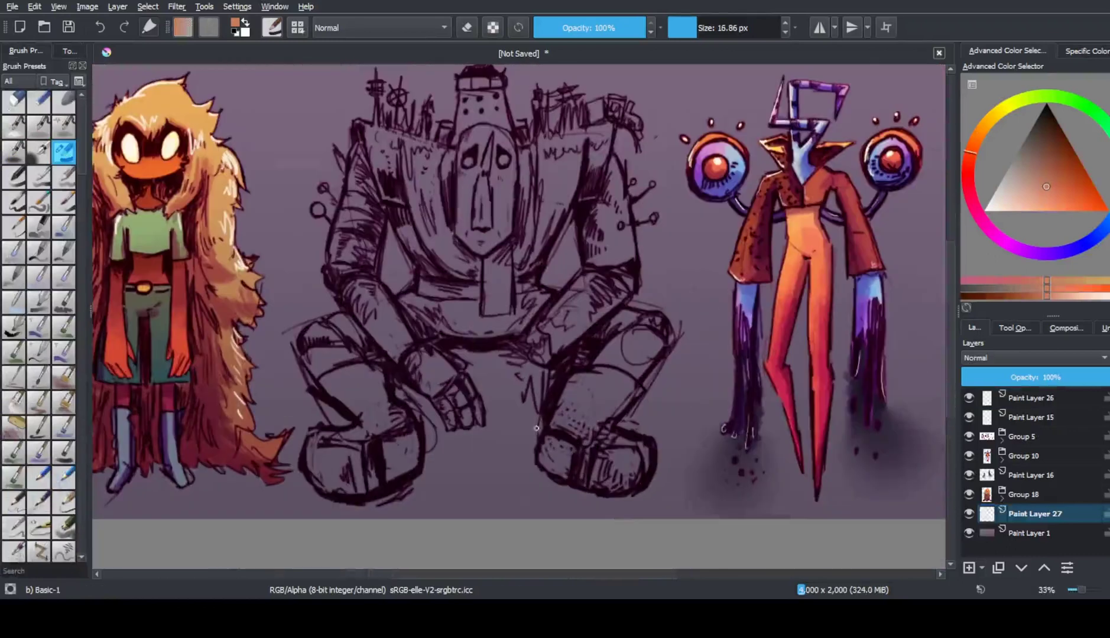
Add a paint layer inside the sketch group and cover stray lines around the giant's legs with white at about 37 px
left_click(1002, 438)
key("Insert")
key("d")
key("x")
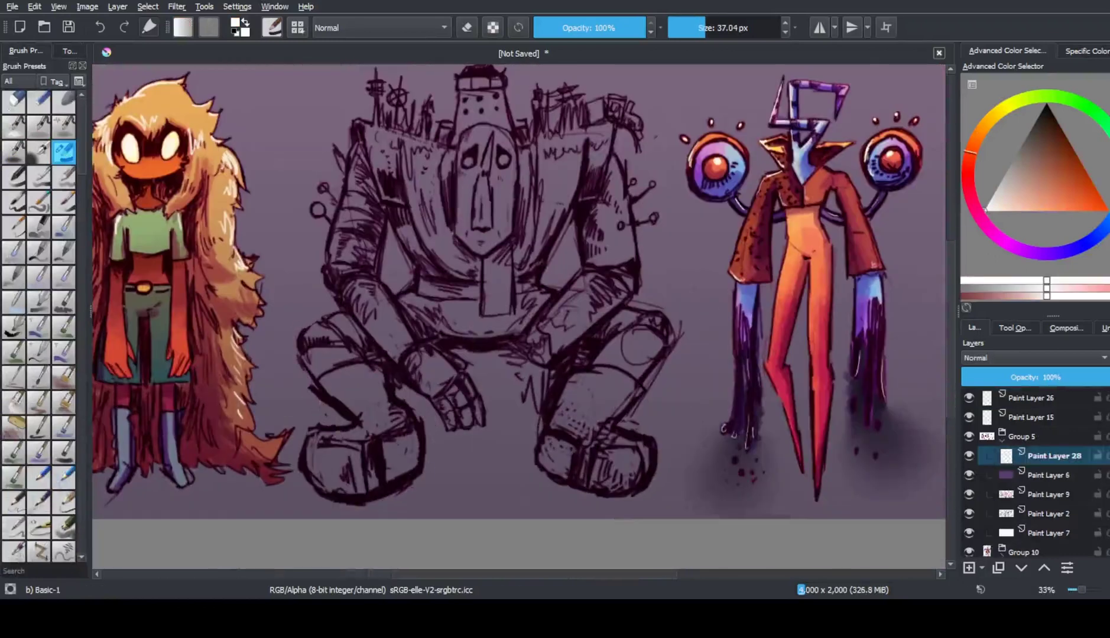
key("ctrl+z")
Paint the giant's leg and boot beside the cloaked character orange-brown at about 116 px and collapse the sketch group
mouse_move(322, 354)
left_mouse_down()
mouse_move(313, 334)
mouse_move(371, 340)
mouse_move(402, 467)
mouse_move(332, 479)
mouse_move(366, 488)
left_mouse_up()
left_click(1002, 439)
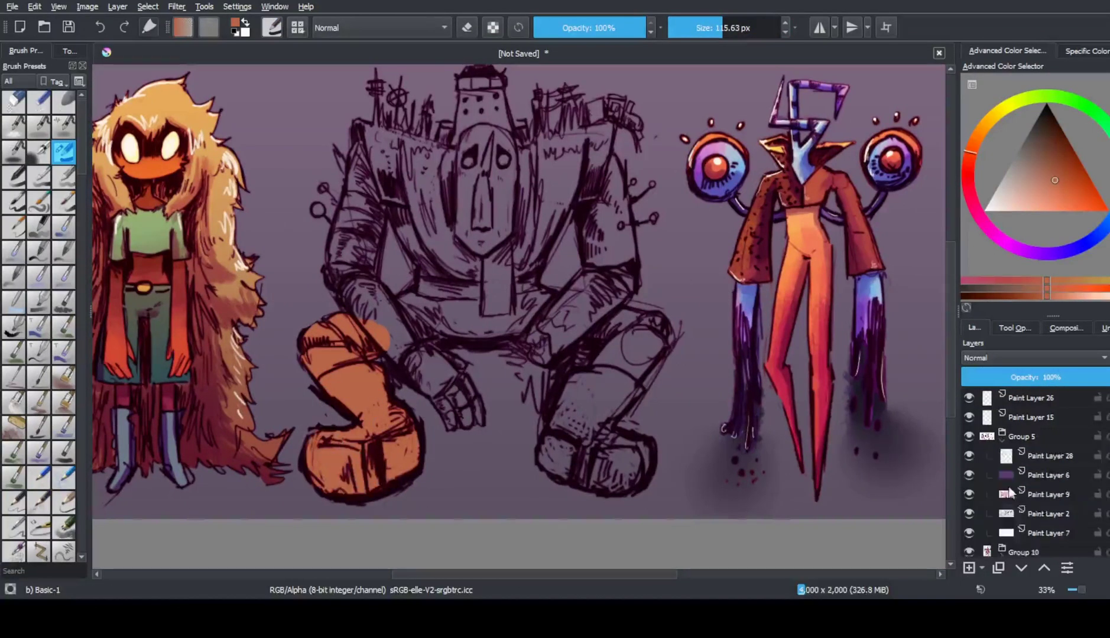
left_click(1002, 436)
Erase excess orange-brown around the giant's painted leg and boot at about 46 px
key("minus")
key("bracketright")
key("bracketright")
key("bracketright")
key("bracketright")
key("bracketright")
key("bracketright")
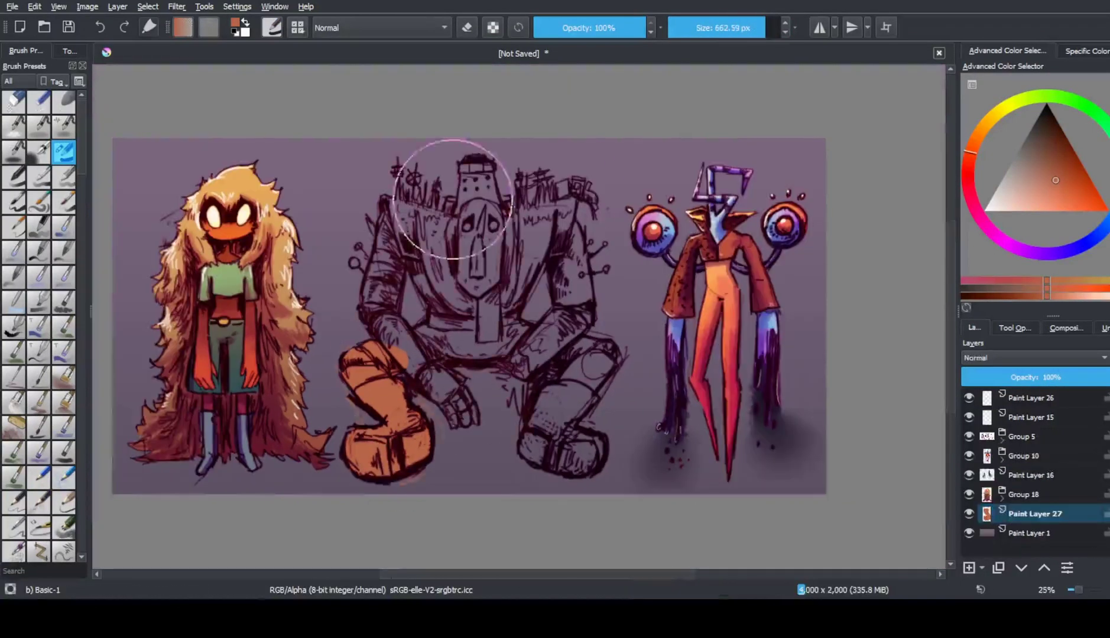
key("plus")
key("plus")
key("e")
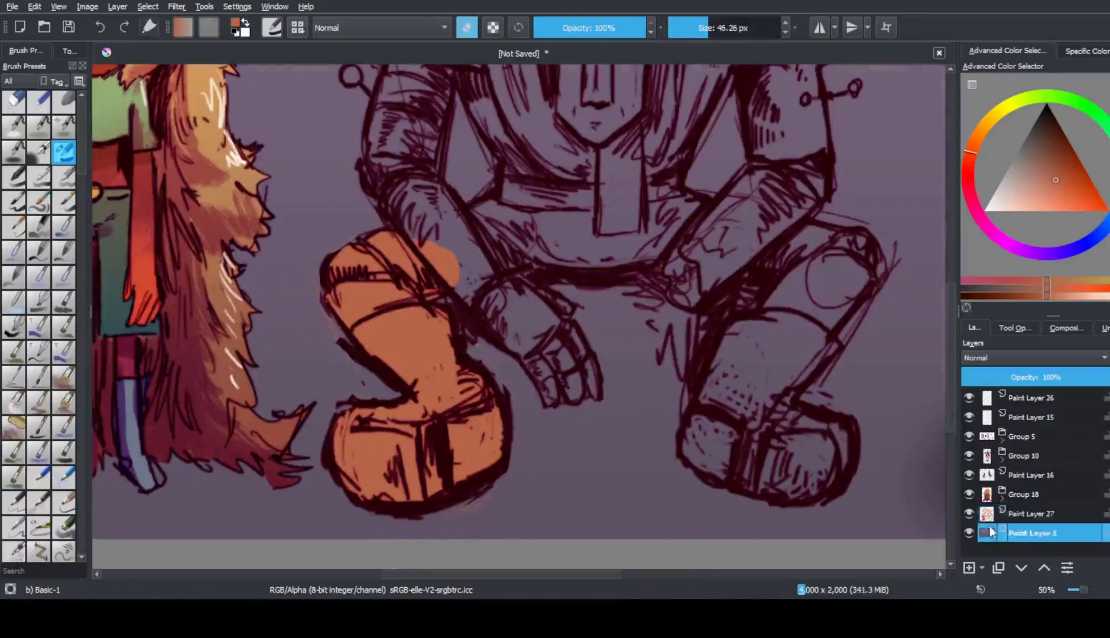
Fill the giant's other leg and boot with orange-brown at about 116 px, trimming spill with the eraser at about 20 px
left_click(723, 27)
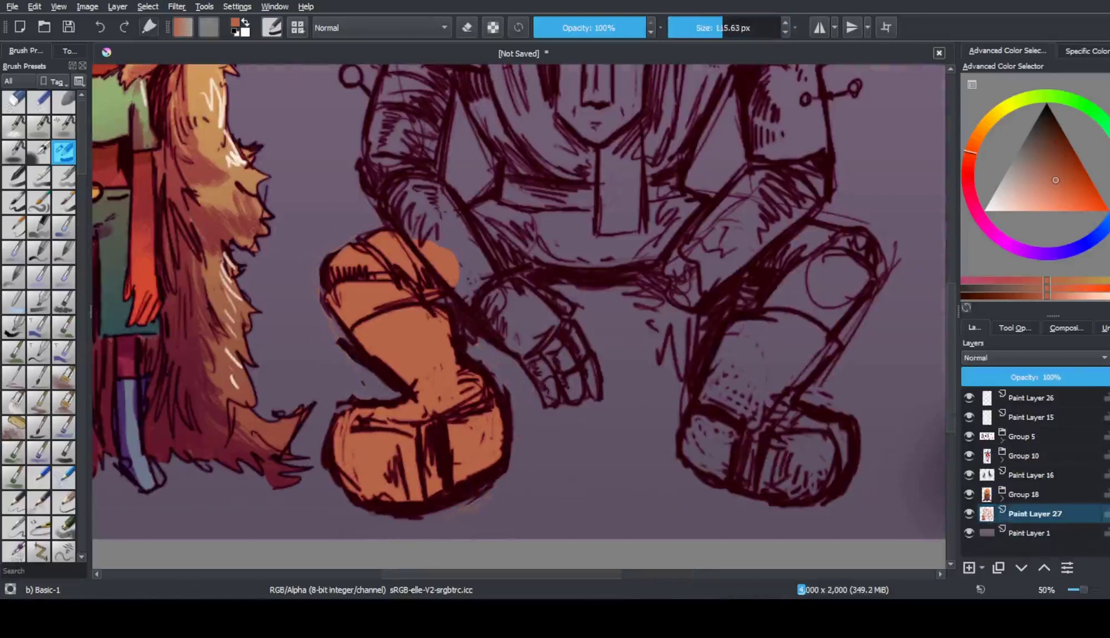
mouse_move(742, 349)
left_mouse_down()
mouse_move(712, 449)
mouse_move(816, 467)
mouse_move(786, 284)
left_mouse_up()
key("bracketleft")
key("bracketleft")
key("bracketleft")
key("bracketleft")
key("bracketleft")
key("bracketleft")
key("e")
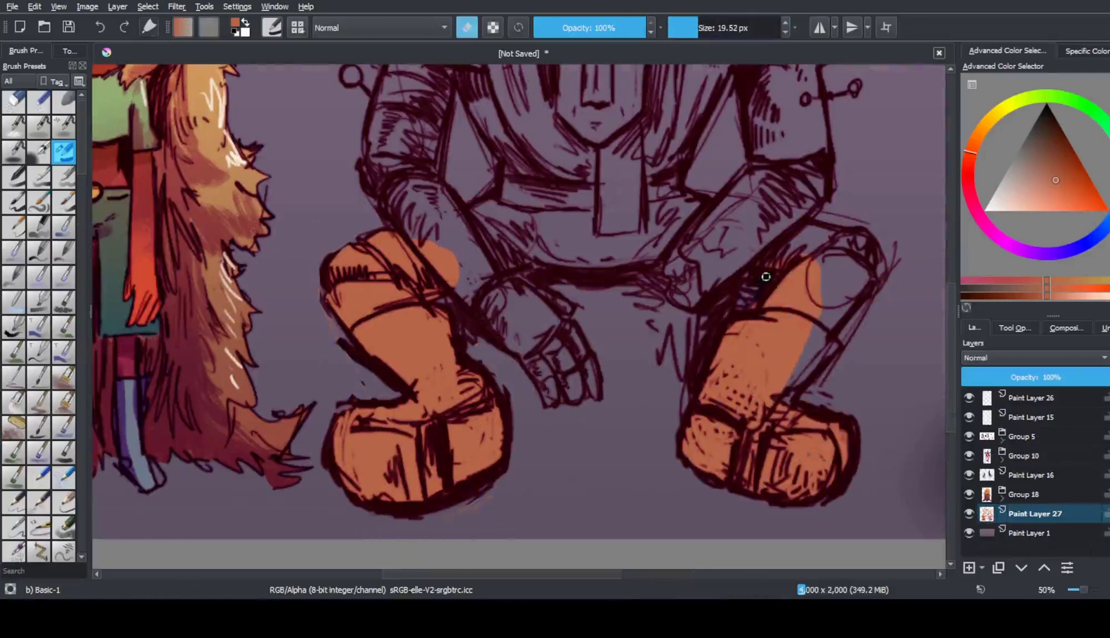
Extend the orange-brown base over the rest of that thigh and knee and the hand and forearm above it
key("bracketright")
key("bracketright")
key("bracketright")
key("bracketright")
key("bracketright")
key("e")
mouse_move(780, 367)
left_mouse_down()
mouse_move(798, 314)
mouse_move(850, 282)
mouse_move(739, 233)
mouse_move(674, 275)
left_mouse_up()
Fill the giant's hanging hand and lower forearm with orange-brown at about 27 px
key("bracketleft")
key("bracketleft")
key("bracketleft")
key("bracketleft")
key("bracketleft")
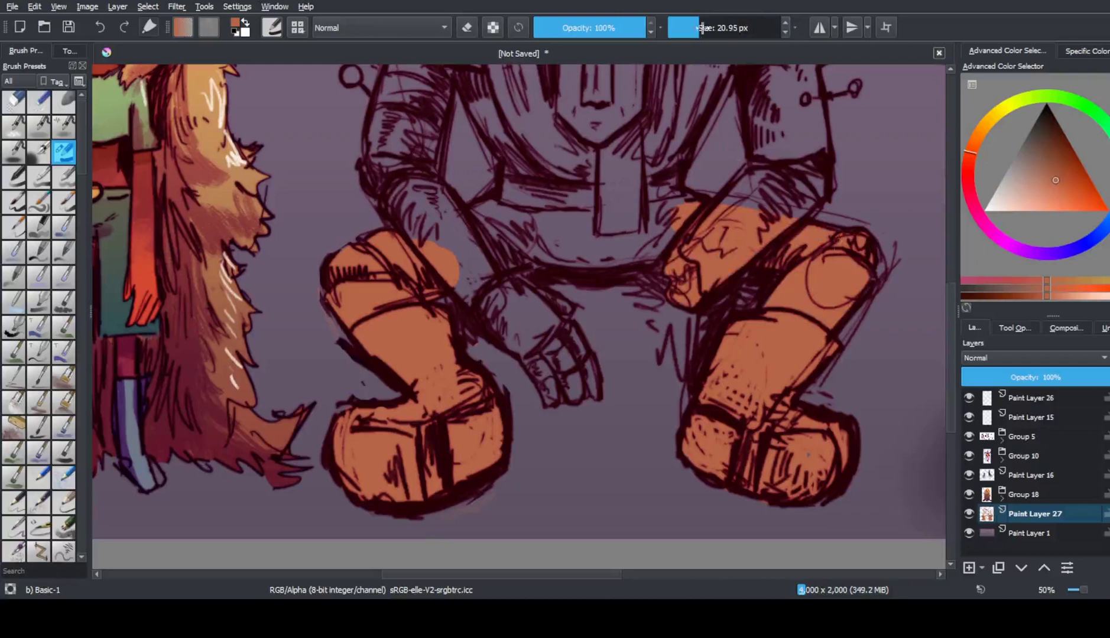
key("bracketright")
key("bracketright")
left_click_drag(449, 244, 567, 384)
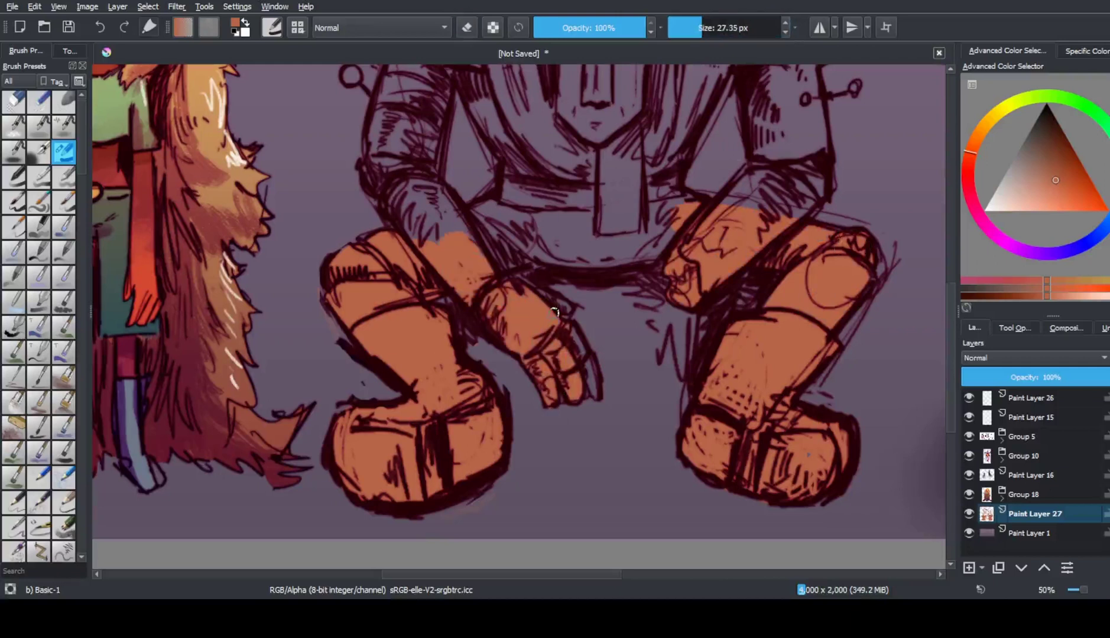
Cover the giant's waist, arms, lower chest and lower face with the orange-brown base using a larger brush
scroll(570, 333, "down", 3)
scroll(591, 237, "up", 3)
key("bracketright")
key("bracketright")
key("bracketright")
key("bracketright")
mouse_move(378, 370)
left_mouse_down()
mouse_move(601, 380)
mouse_move(609, 302)
mouse_move(739, 331)
mouse_move(721, 177)
mouse_move(763, 249)
left_mouse_up()
mouse_move(329, 315)
left_mouse_down()
mouse_move(356, 353)
mouse_move(341, 256)
mouse_move(375, 276)
mouse_move(448, 206)
mouse_move(558, 248)
left_mouse_up()
key("bracketright")
key("bracketright")
key("bracketright")
key("bracketright")
scroll(547, 195, "up", 1)
Fill the small round knobs sticking out of the giant's arms with orange-brown at about 17 px
key("bracketleft")
key("bracketleft")
key("bracketleft")
key("bracketleft")
key("bracketleft")
key("bracketleft")
key("bracketleft")
key("bracketleft")
key("bracketleft")
key("bracketleft")
key("bracketleft")
key("bracketleft")
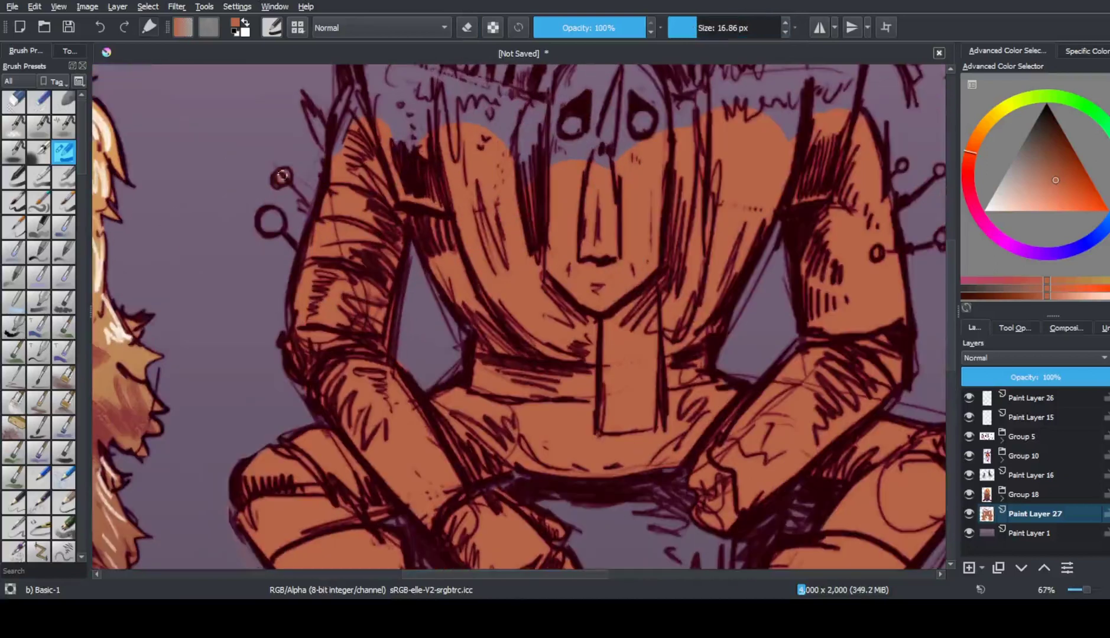
scroll(650, 233, "right", 5)
scroll(619, 165, "up", 3)
scroll(620, 165, "left", 3)
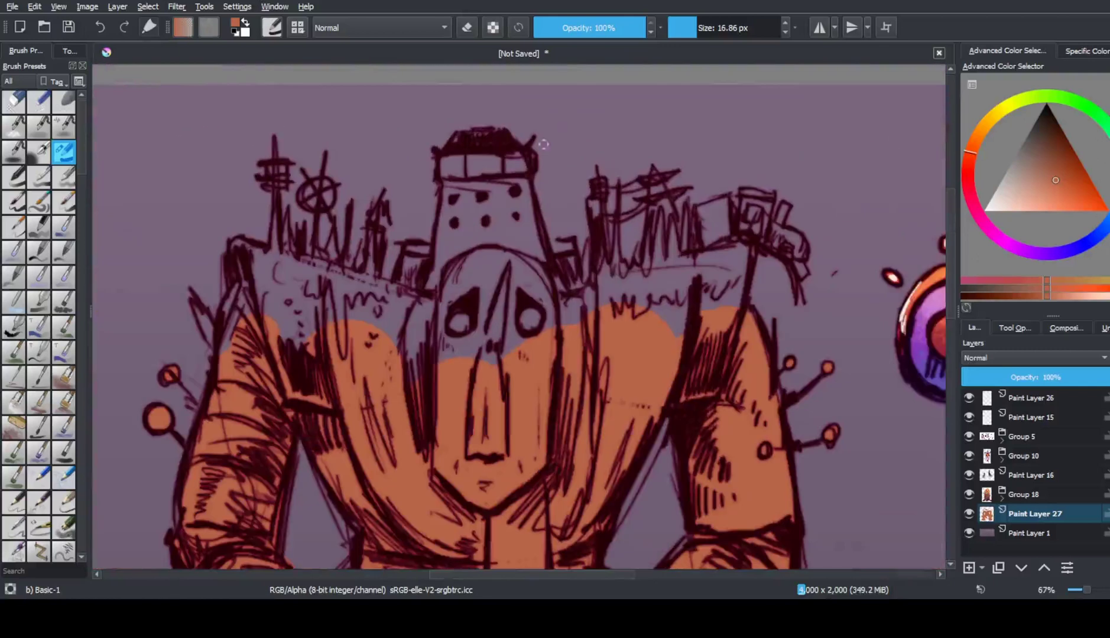
Paint orange-brown across the giant's upper chest and shoulders at about 116 px
key("bracketright")
key("bracketright")
key("bracketright")
key("bracketright")
key("bracketright")
key("bracketright")
key("bracketright")
key("bracketright")
key("bracketright")
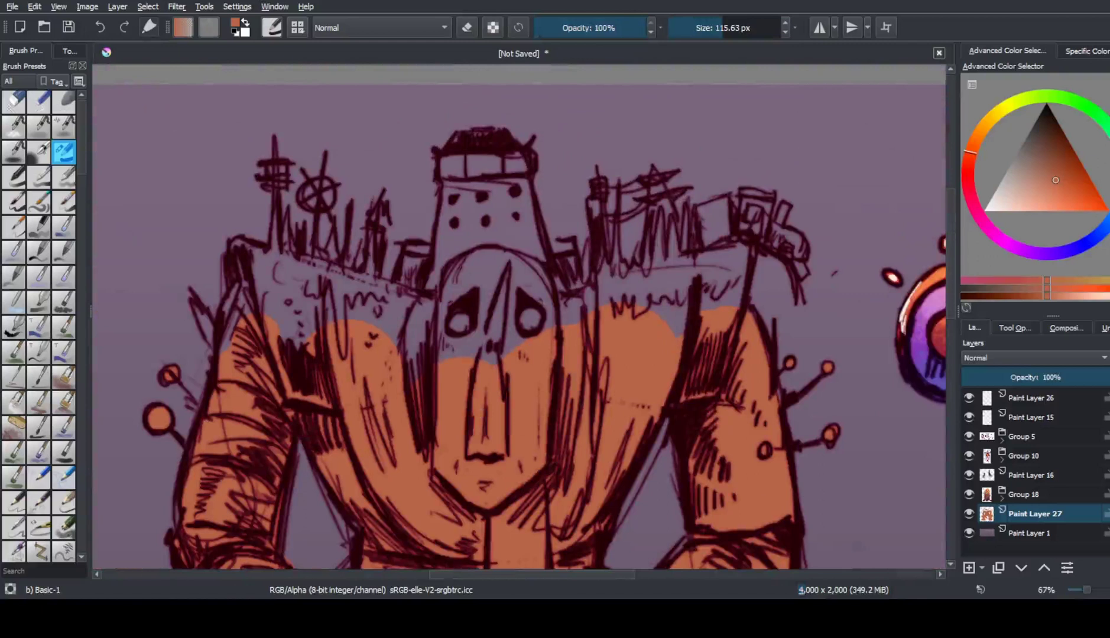
mouse_move(161, 347)
left_mouse_down()
mouse_move(247, 326)
mouse_move(396, 323)
mouse_move(509, 301)
mouse_move(680, 331)
mouse_move(735, 251)
left_mouse_up()
Fill the giant's head, the tower above it and the remaining shoulder edges with orange-brown at about 60 px
key("bracketleft")
key("bracketleft")
key("bracketleft")
key("bracketright")
key("bracketright")
key("bracketright")
mouse_move(467, 255)
left_mouse_down()
mouse_move(464, 177)
mouse_move(495, 141)
mouse_move(552, 291)
left_mouse_up()
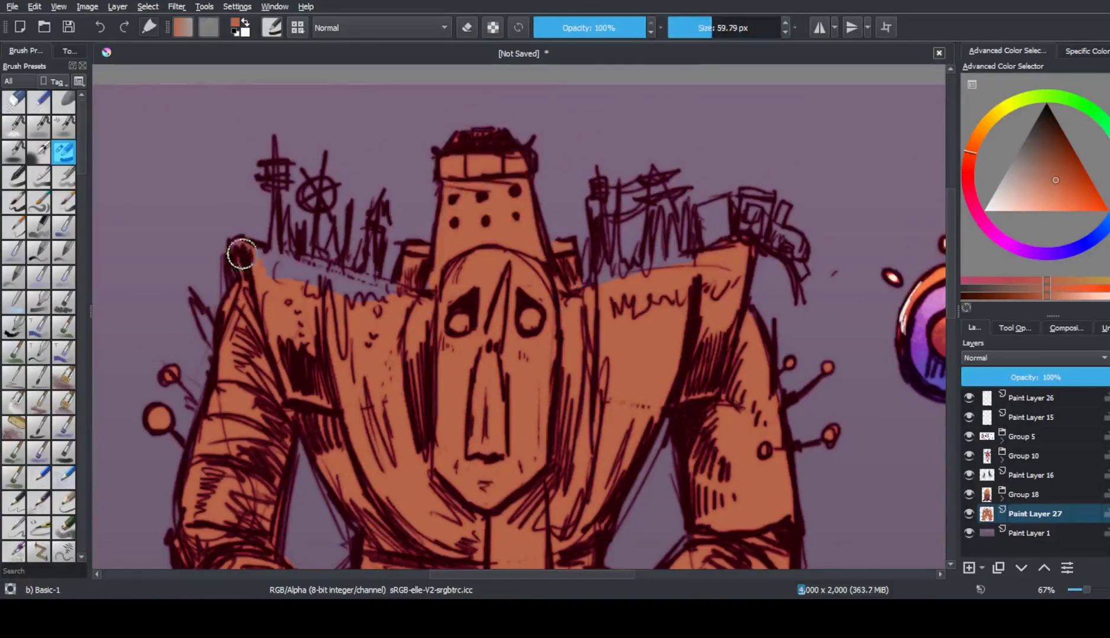
left_click_drag(241, 254, 404, 315)
scroll(722, 253, "down", 5)
scroll(485, 153, "up", 8)
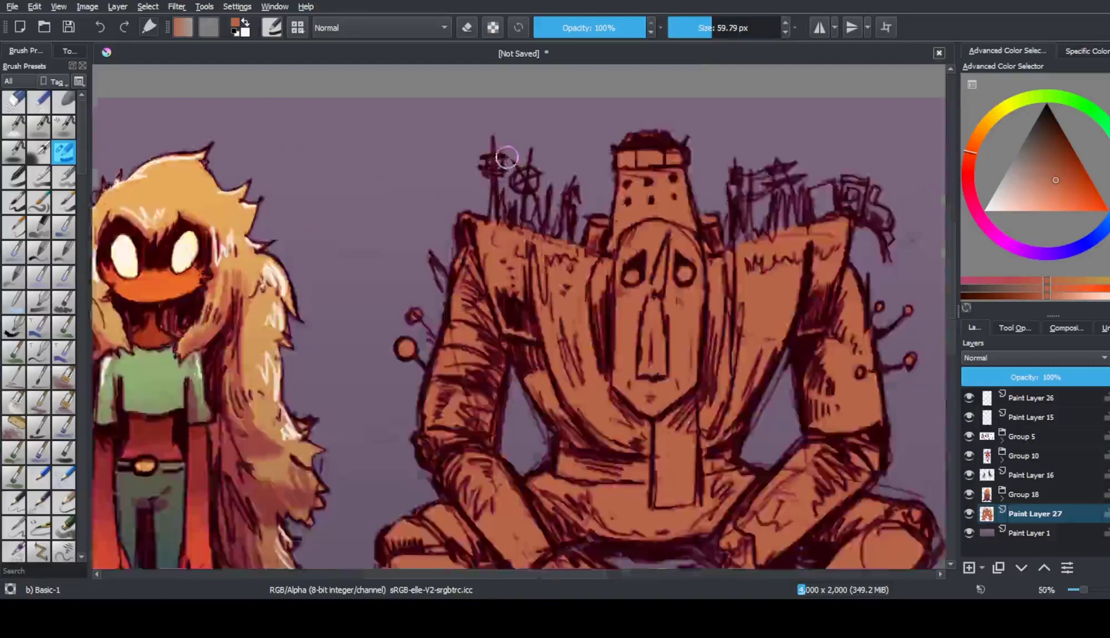
Fill the thin spires on the giant's shoulder nearest the cloaked character with orange-brown at about 9 px
key("bracketleft")
key("bracketleft")
key("bracketleft")
key("bracketleft")
key("bracketleft")
key("bracketleft")
key("bracketleft")
key("bracketleft")
key("bracketleft")
key("bracketleft")
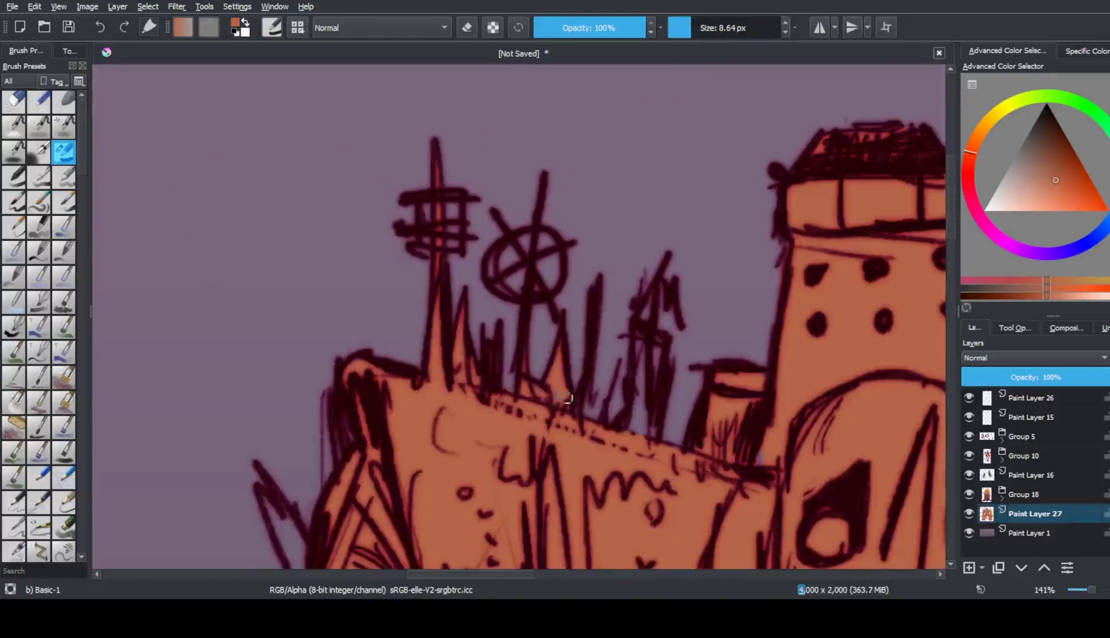
Fill the block and the locomotive shape on the giant's other shoulder with orange-brown at about 33 px
scroll(650, 401, "down", 5)
scroll(886, 295, "up", 5)
key("bracketright")
key("bracketright")
key("bracketright")
key("bracketright")
key("bracketright")
key("bracketright")
key("bracketright")
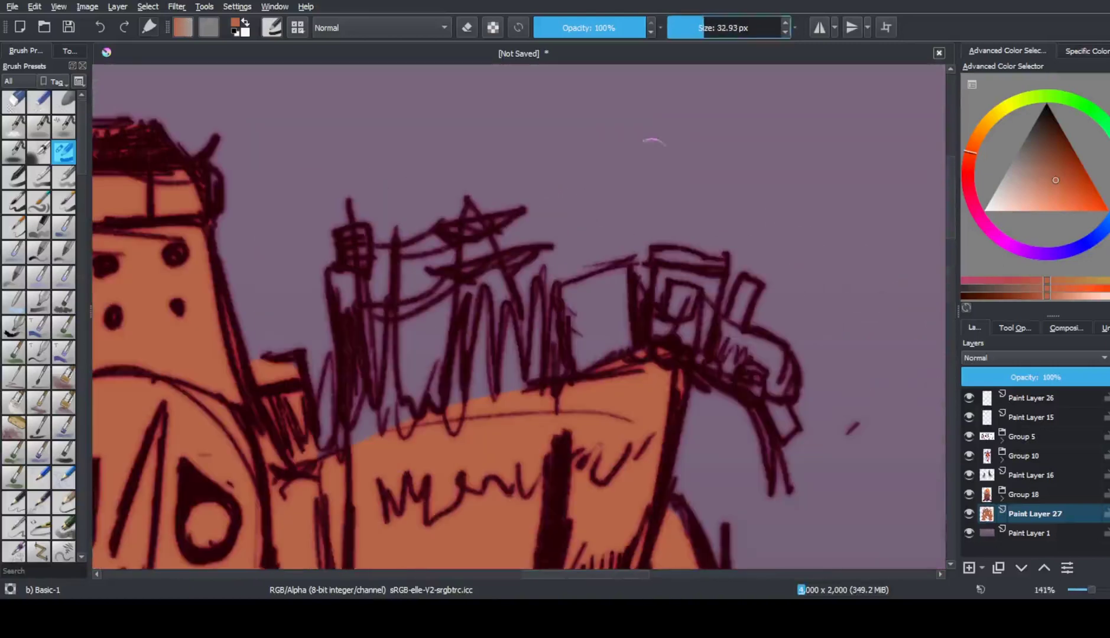
left_click_drag(597, 275, 597, 361)
mouse_move(662, 260)
left_mouse_down()
mouse_move(694, 324)
mouse_move(755, 349)
mouse_move(748, 288)
left_mouse_up()
Fill the locomotive's chimney and the spires beside it with orange-brown, reducing the brush from about 11 to 8 px
key("bracketleft")
key("bracketleft")
key("bracketleft")
key("bracketleft")
key("bracketleft")
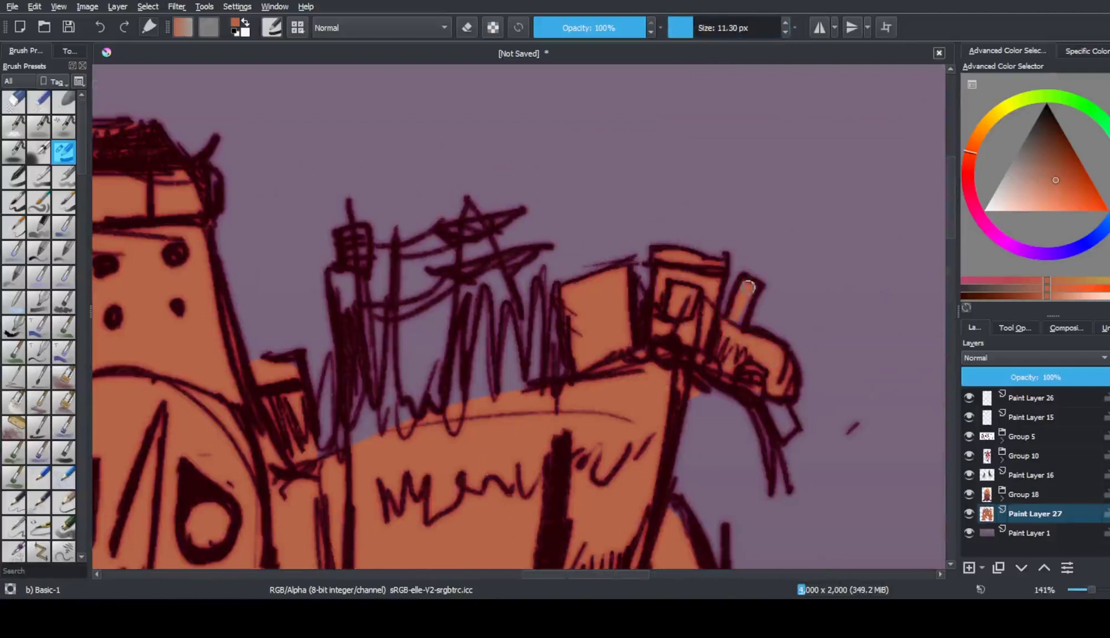
left_click_drag(462, 397, 495, 366)
key("bracketleft")
key("bracketleft")
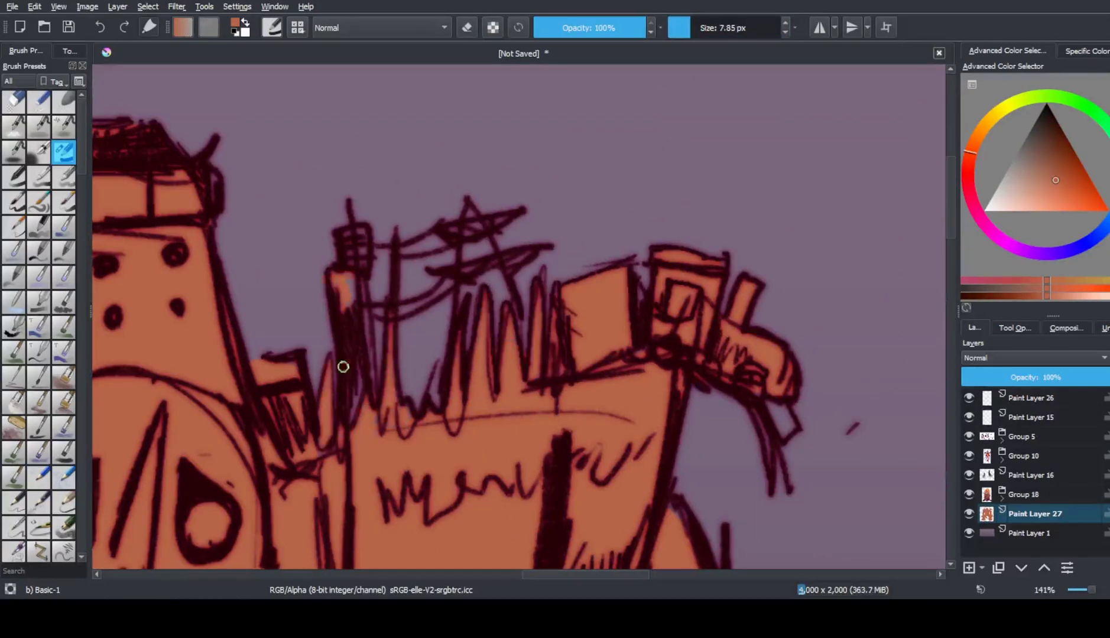
scroll(438, 270, "down", 6)
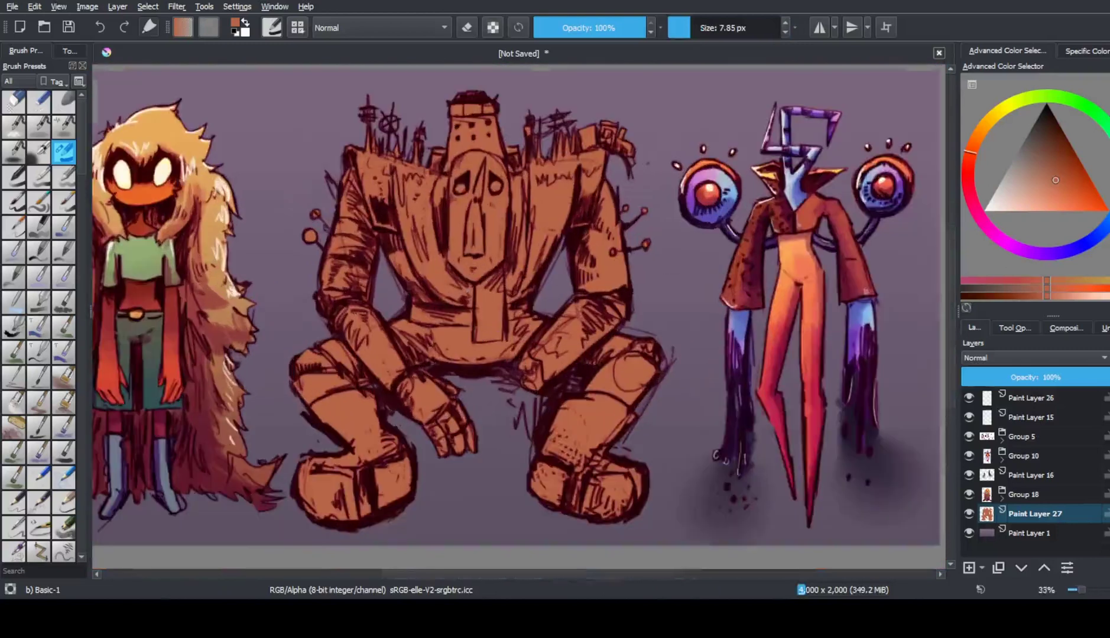
Group the giant's base layer, add a paint layer above it, and apply a yellow gradient over the upper body and dark red over the lower
key("ctrl+g")
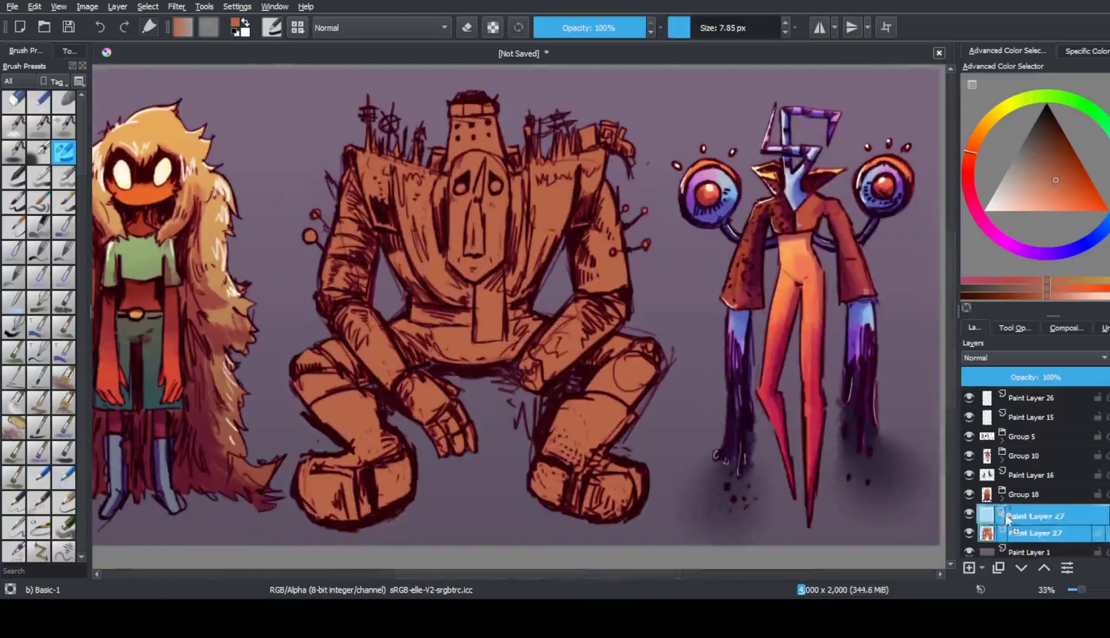
key("Insert")
left_click(69, 51)
key("g")
left_click_drag(455, 307, 460, 368)
left_click(974, 208)
left_click(1044, 151)
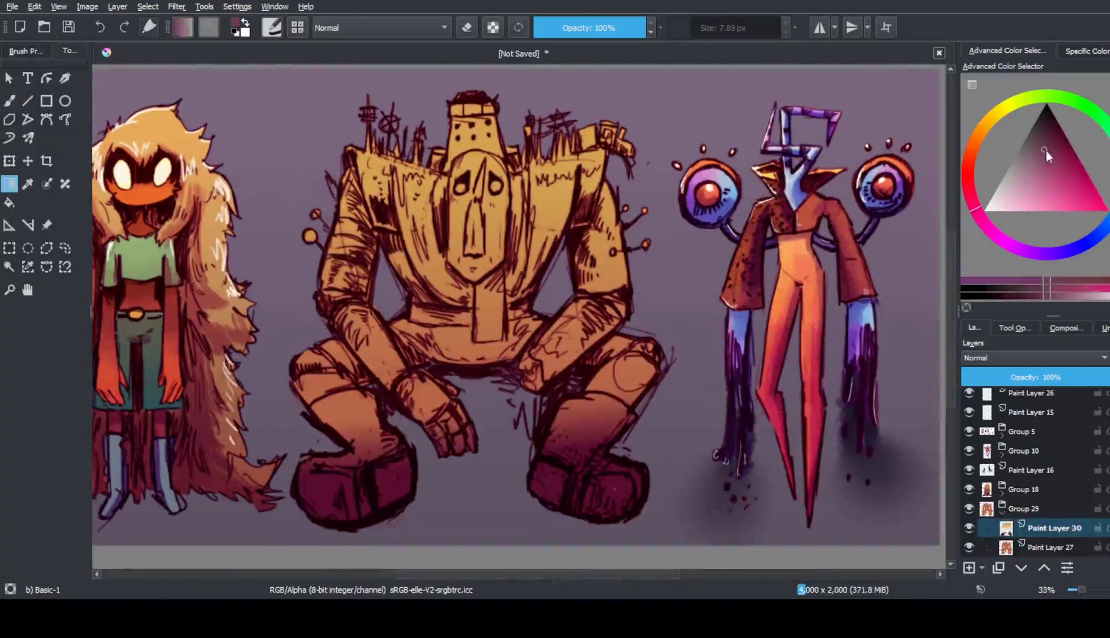
scroll(662, 260, "left", 1)
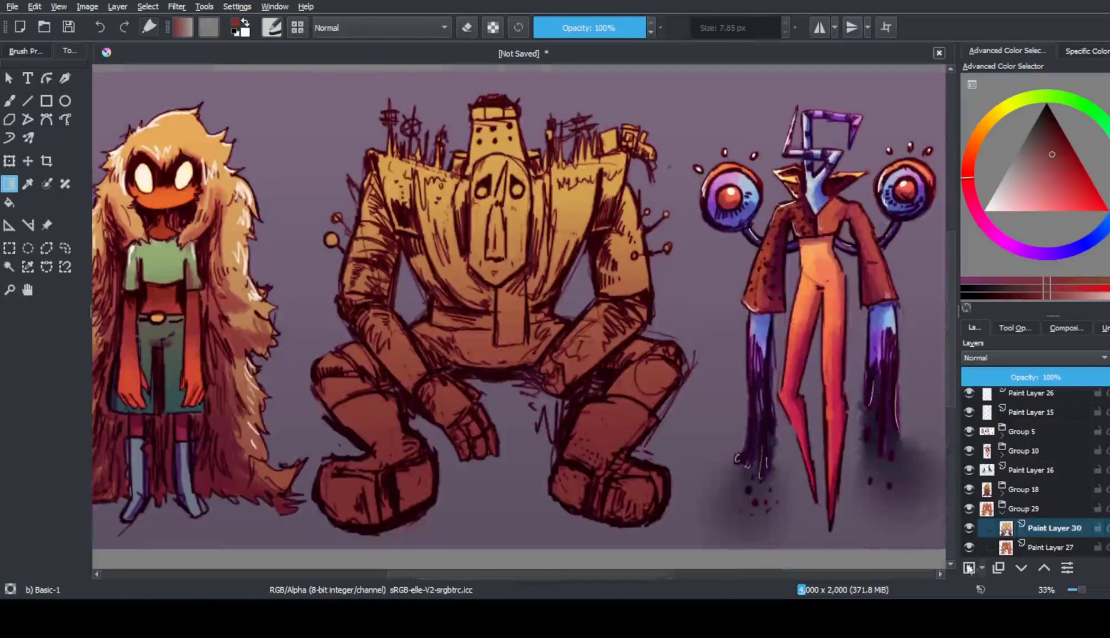
Add a paint layer above the gradients and fill the giant's long face with indigo blue at about 37 px
scroll(482, 112, "up", 1)
key("b")
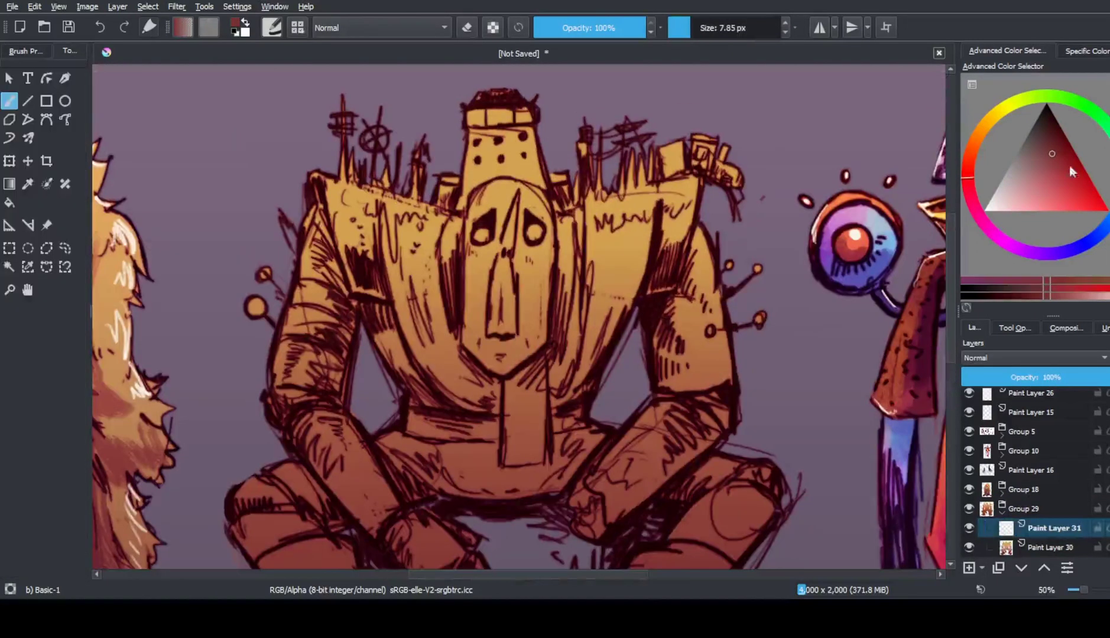
left_click(1074, 248)
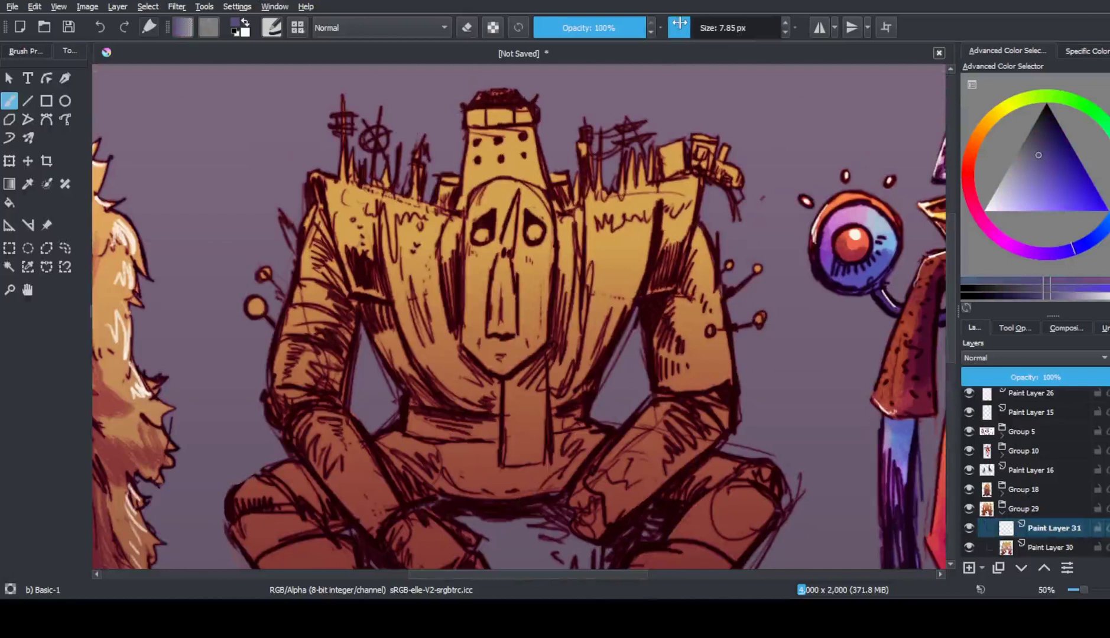
scroll(535, 228, "up", 2)
mouse_move(496, 224)
left_mouse_down()
mouse_move(496, 283)
mouse_move(491, 219)
mouse_move(507, 201)
mouse_move(440, 385)
mouse_move(508, 391)
left_mouse_up()
key("bracketleft")
key("bracketleft")
key("bracketleft")
mouse_move(473, 489)
left_mouse_down()
mouse_move(442, 503)
mouse_move(496, 491)
left_mouse_up()
scroll(495, 239, "down", 3)
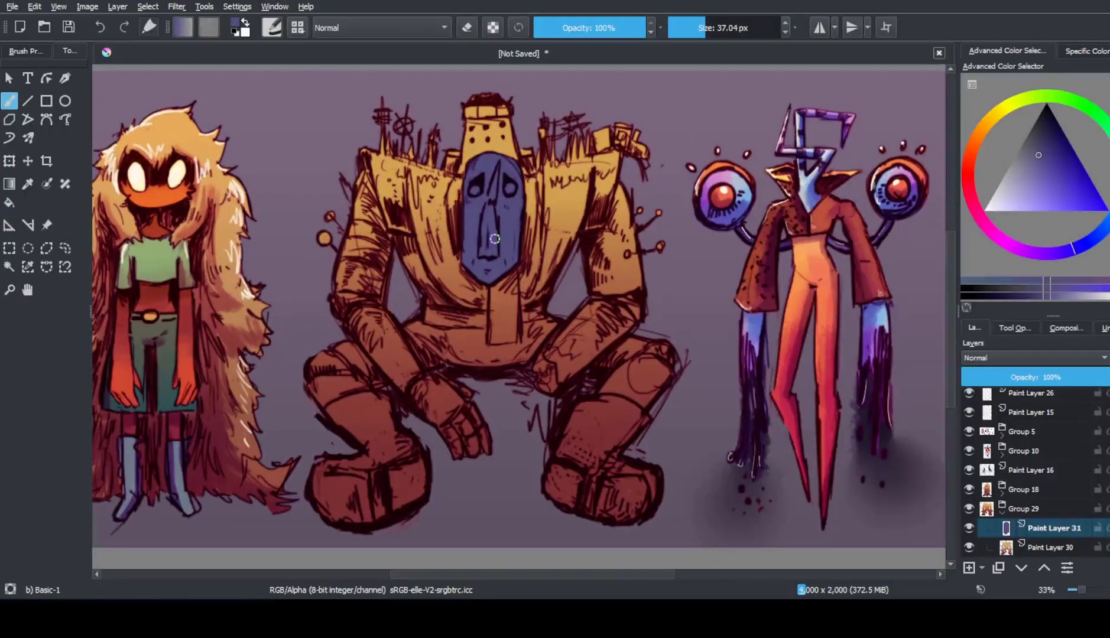
Sample the face's blue and add a lighter blue texture over the face with the Dry Textured Creases brush
left_click(495, 238, "ctrl")
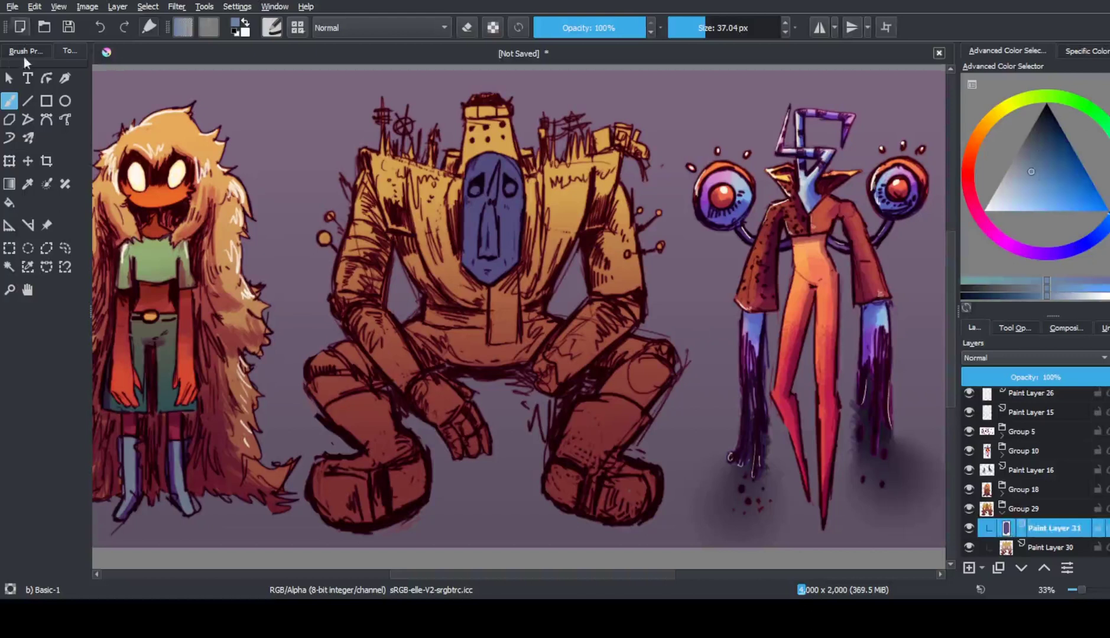
left_click(25, 51)
left_click(64, 233)
scroll(556, 165, "up", 2)
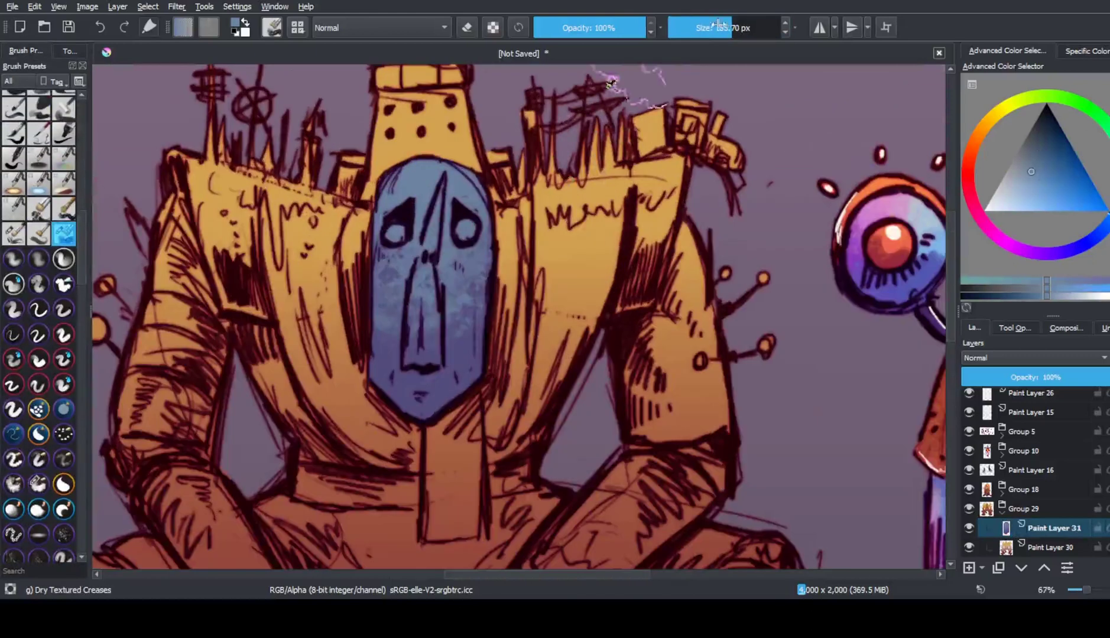
Shade the giant's nose and face with dark indigo, using Dry Textured Creases at about 21 px and then 41 px
key("bracketleft")
key("bracketleft")
left_click(1048, 114)
key("bracketleft")
key("bracketleft")
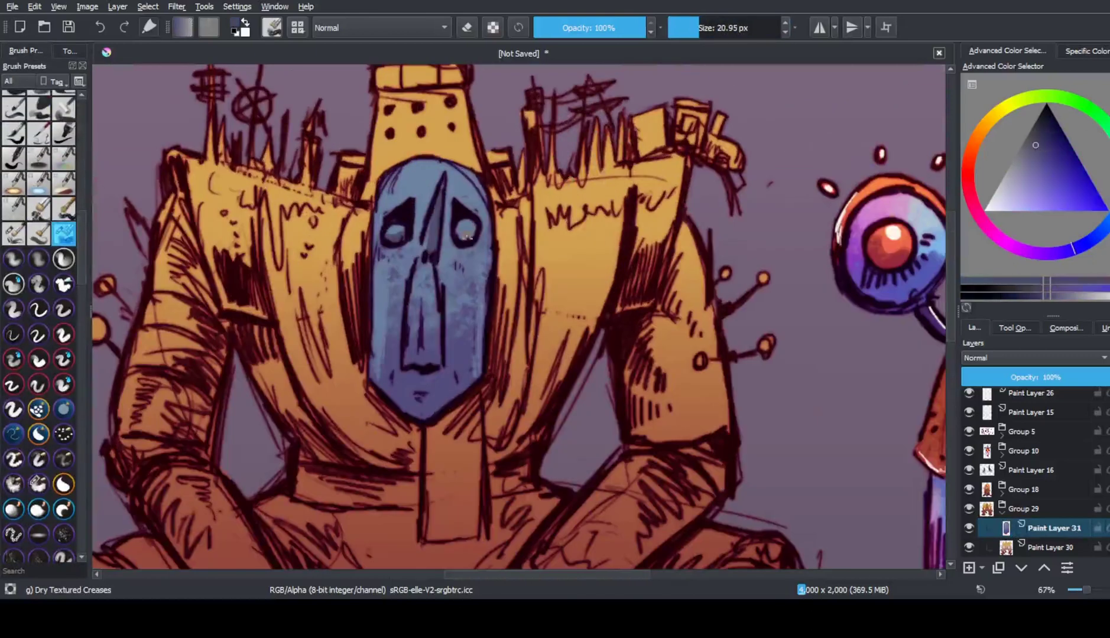
left_click_drag(430, 254, 431, 335)
key("bracketright")
key("bracketright")
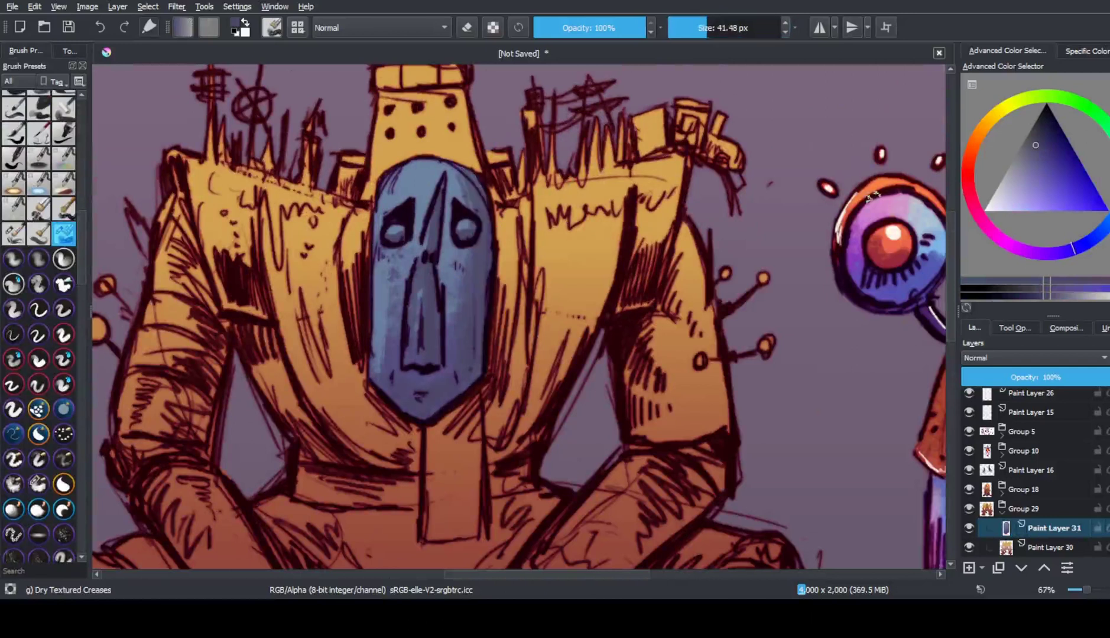
Add a paint layer between the giant's face and gradient layers and switch to the Chalk Grainy brush
scroll(519, 319, "down", 3)
scroll(519, 319, "up", 2)
left_click(1006, 508)
key("Insert")
scroll(38, 325, "down", 5)
left_click(38, 232)
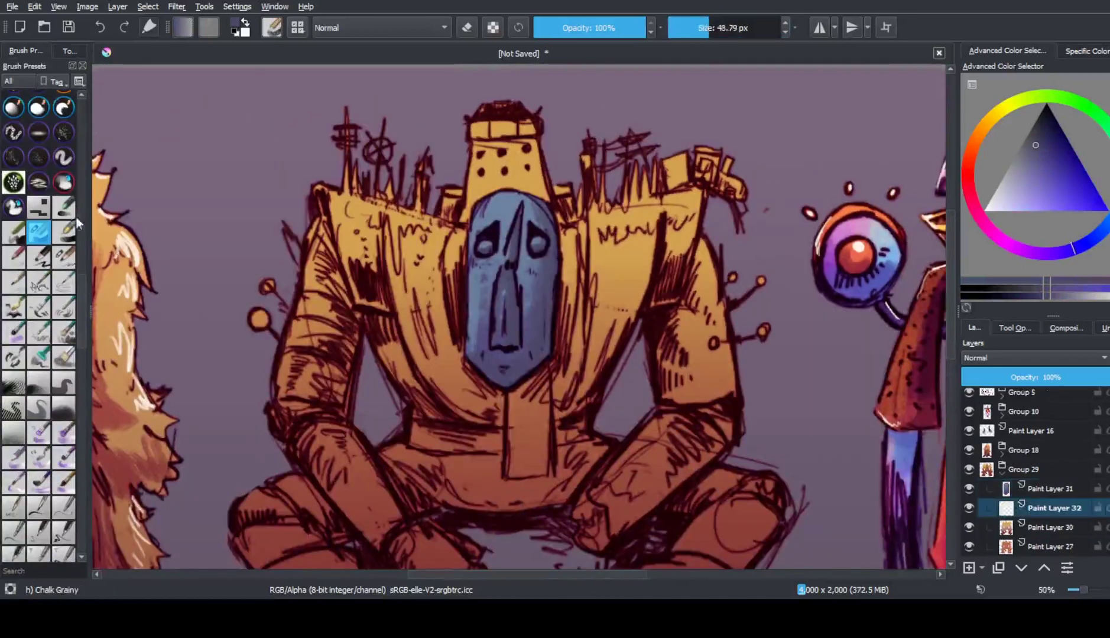
Paint dark green chalk texture over both of the giant's shoulder slabs and the plants and structures on them
left_click(1056, 147)
left_click_drag(358, 171, 414, 295)
mouse_move(591, 136)
left_mouse_down()
mouse_move(650, 195)
mouse_move(620, 335)
left_mouse_up()
Paint blue on the outer face of the right shoulder slab with the brush at about 24 px
left_click(1106, 217)
key("bracketleft")
key("bracketleft")
key("bracketleft")
key("bracketleft")
key("bracketleft")
key("bracketleft")
left_click_drag(672, 235, 680, 284)
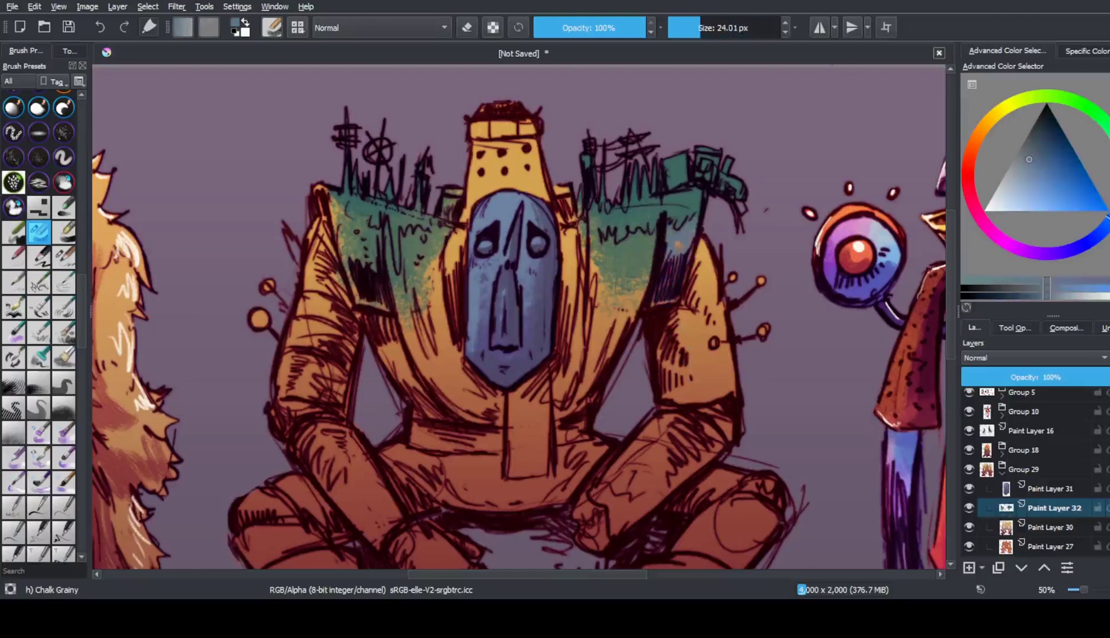
Add a lighter blue highlight to the outer faces of both shoulder slabs
key("bracketleft")
key("bracketleft")
key("l")
left_click_drag(379, 216, 346, 261)
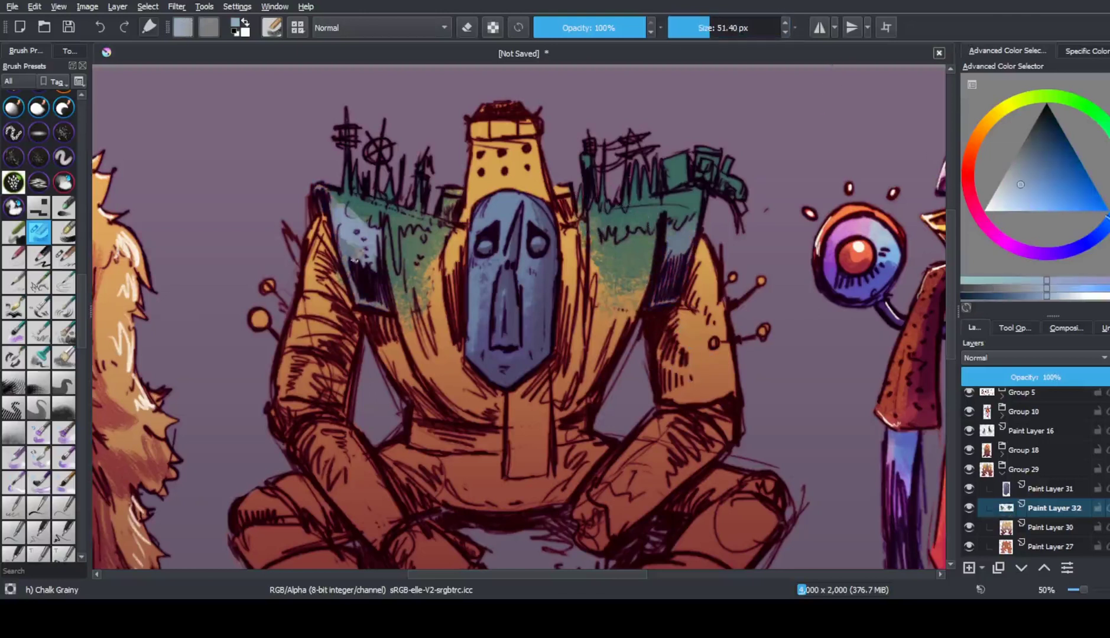
left_click_drag(680, 230, 668, 260)
Paint olive yellow-green over the grassy upper edges of both shoulder slabs at about 87 px
left_click(620, 248, "ctrl")
key("bracketright")
key("bracketright")
key("bracketright")
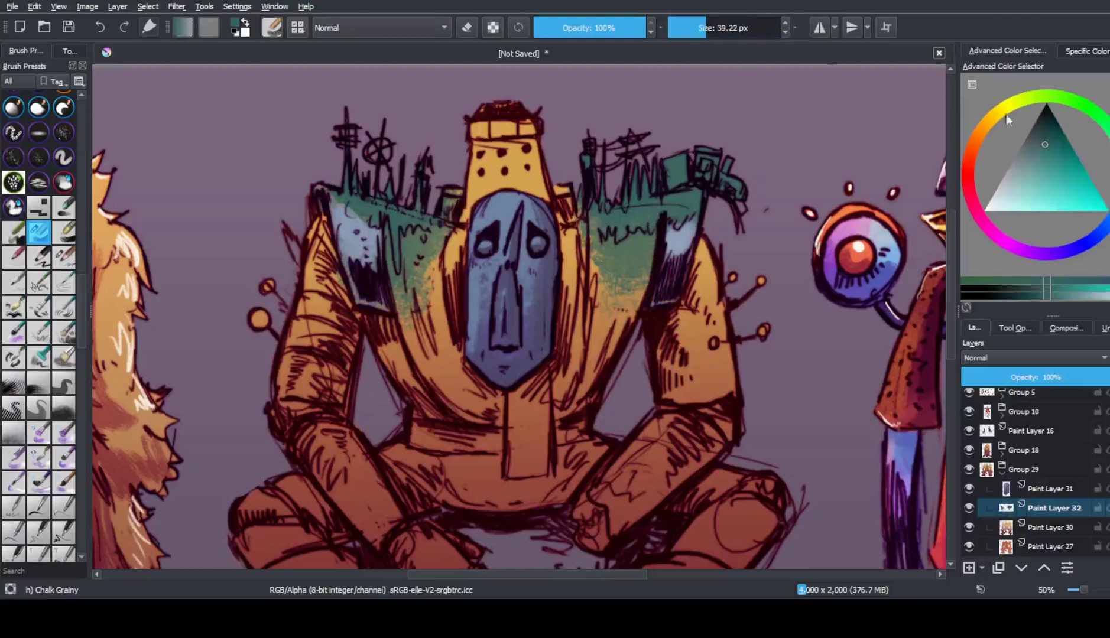
left_click(381, 224, "ctrl")
left_click_drag(381, 223, 407, 278)
left_click_drag(656, 189, 609, 249)
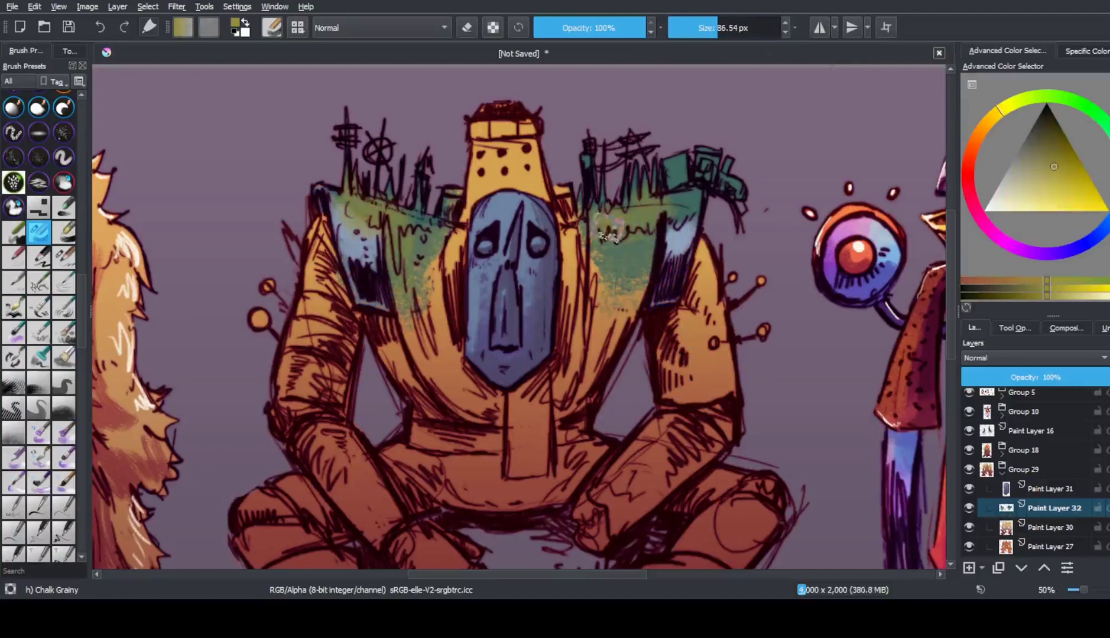
Colour the small buildings on the right shoulder muted dark red at about 37 px
left_click(745, 149, "ctrl")
left_click_drag(718, 157, 680, 178)
left_click(740, 182, "ctrl")
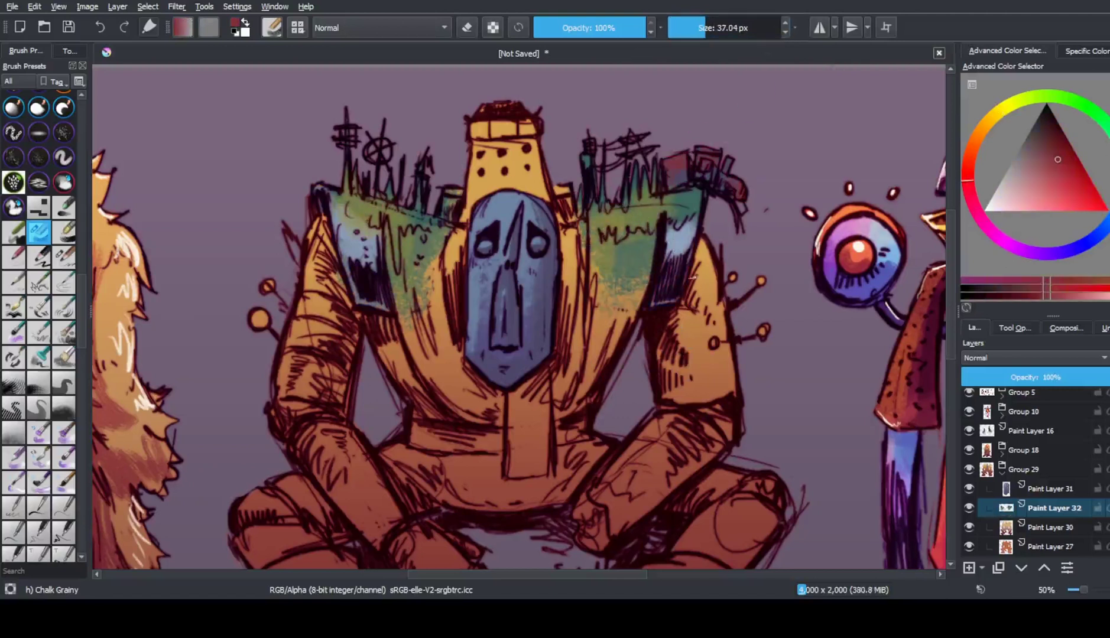
Paint the tower behind the giant's face pale cream
left_click(1047, 204)
key("bracketleft")
mouse_move(502, 130)
left_mouse_down()
mouse_move(464, 192)
mouse_move(561, 178)
left_mouse_up()
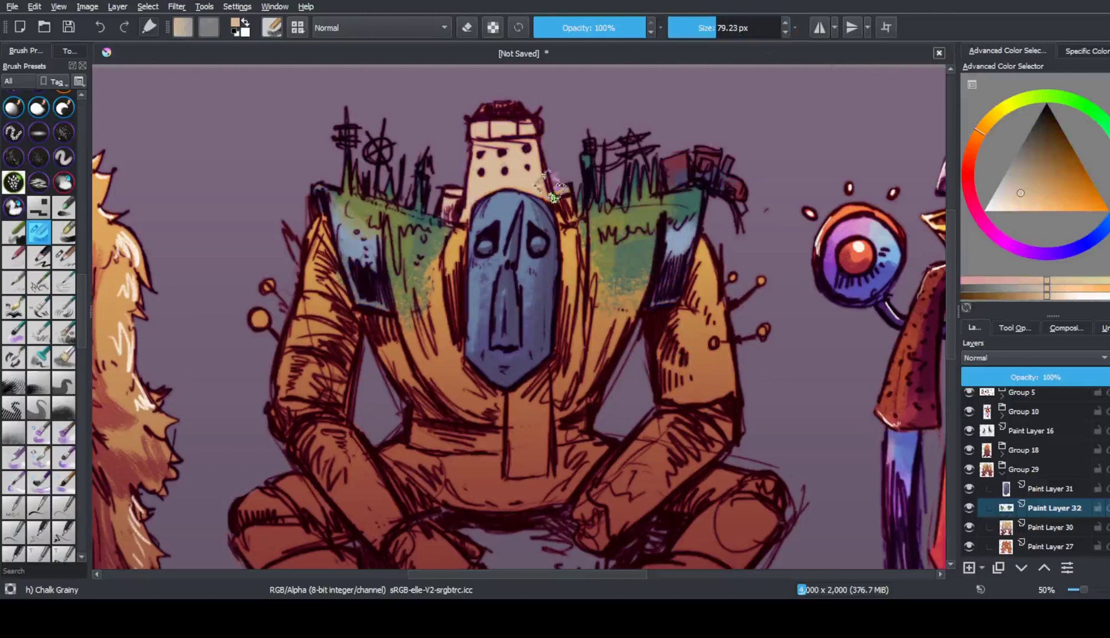
Colour the tower's band orange and its roof dark red, and shade its dotted wall muted brown at about 60 px
left_click(1056, 203)
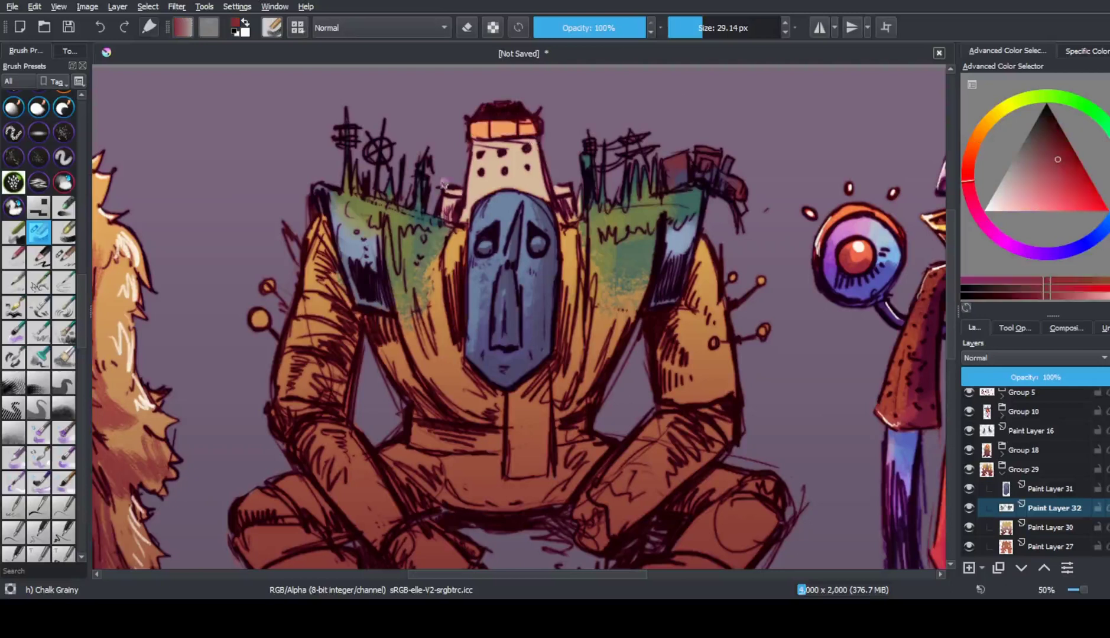
key("bracketright")
key("bracketright")
left_click(1031, 155)
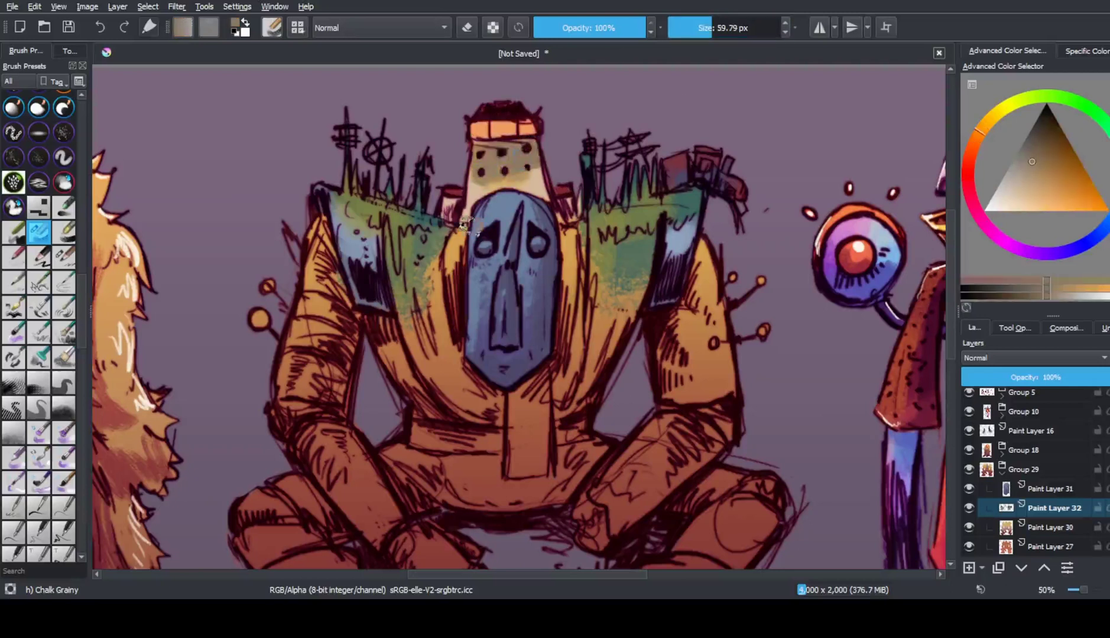
Paint pale beige bandage stripes across the giant's left upper arm
key("minus")
left_click(1026, 168)
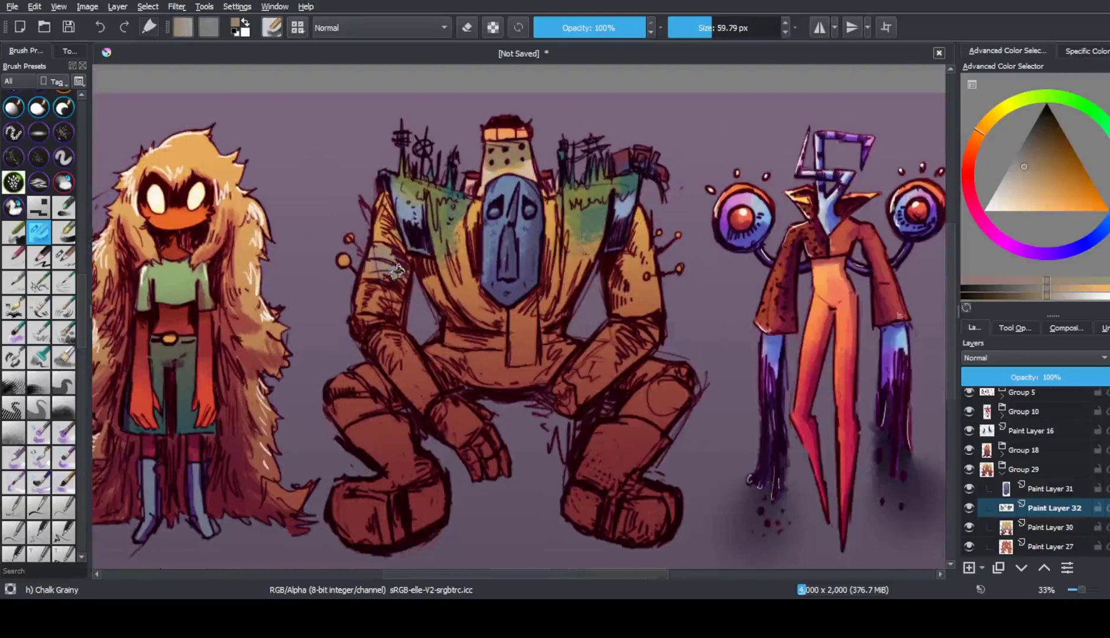
left_click(1021, 181)
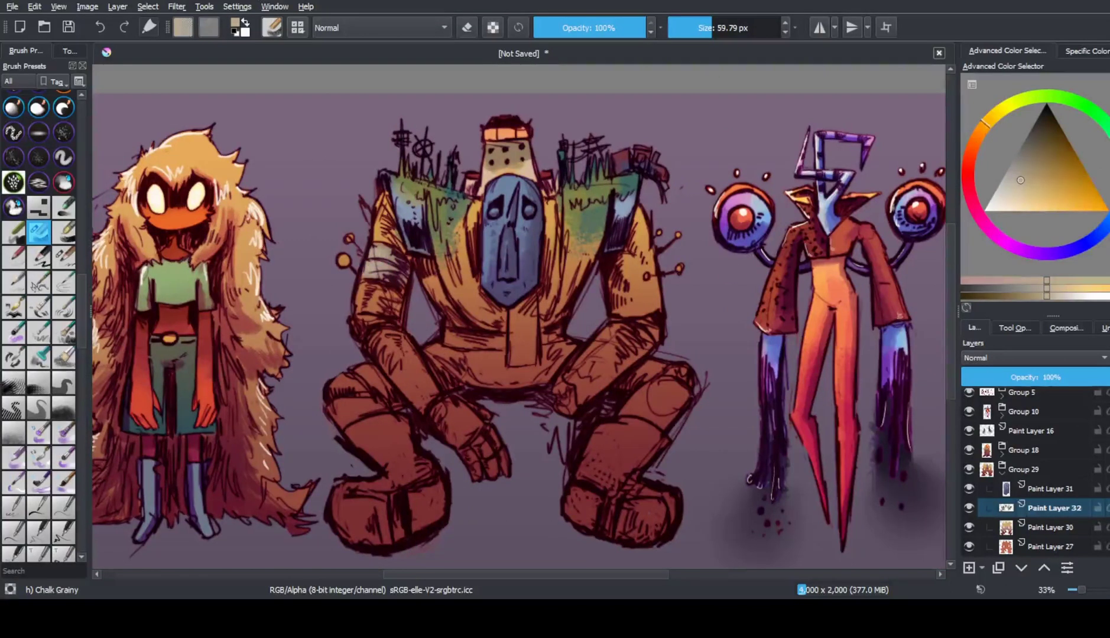
Colour the giant's draped chest garment and the hanging cloth strip muted purple at about 60 px
left_click(462, 254, "ctrl")
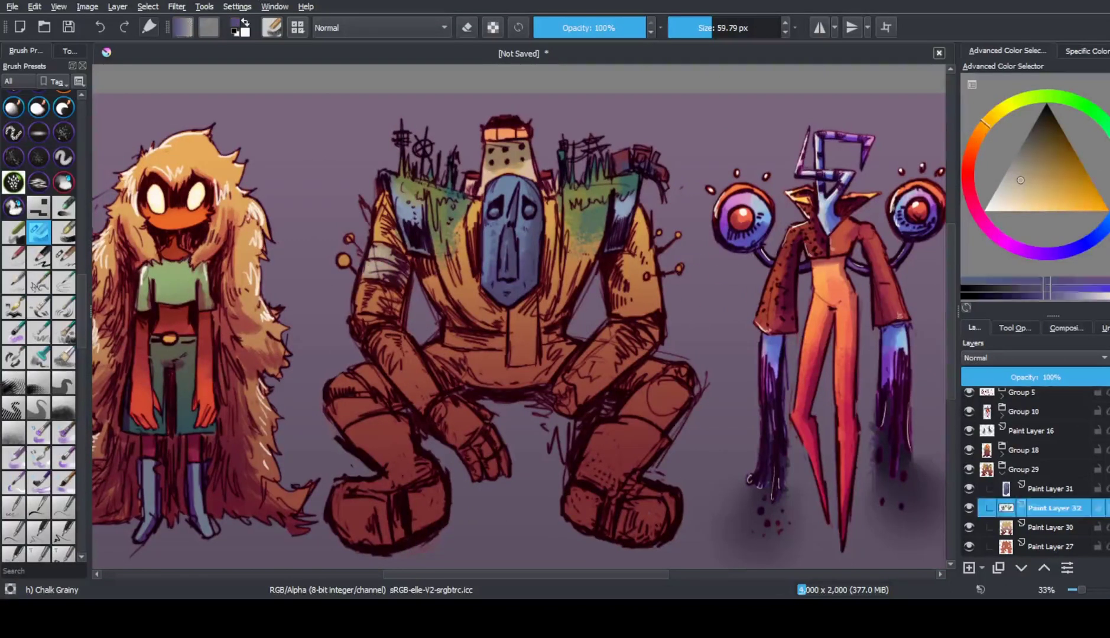
left_click(1012, 245)
mouse_move(458, 213)
left_mouse_down()
mouse_move(441, 274)
mouse_move(520, 319)
mouse_move(516, 351)
left_mouse_up()
left_click_drag(551, 207, 548, 298)
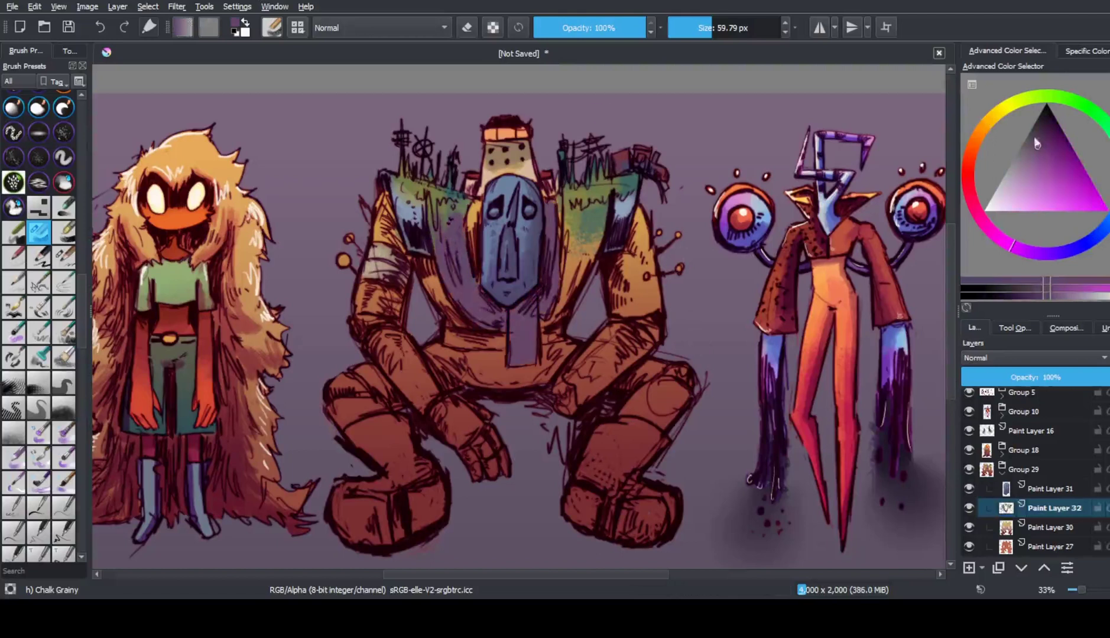
Shade the folds of the purple garment around the face with a darker purple at about 29 px
left_click(1039, 136)
key("bracketleft")
key("bracketleft")
key("bracketleft")
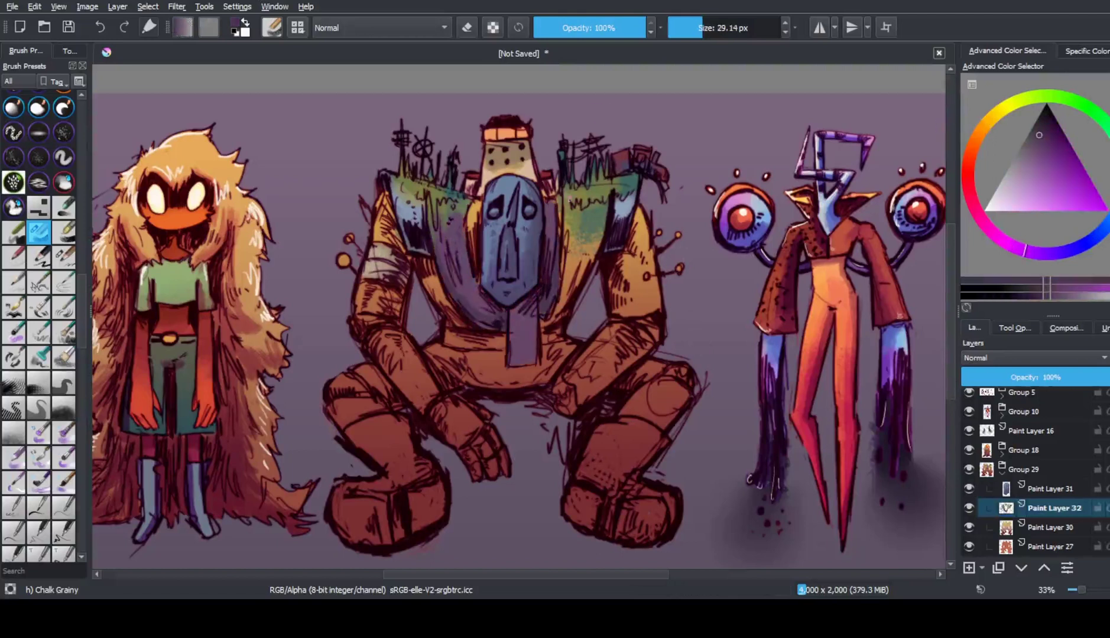
Fill both of the giant's boots and shins with dark maroon using an enlarged brush
left_click(413, 503, "ctrl")
key("bracketright")
key("bracketright")
left_click_drag(349, 520, 420, 508)
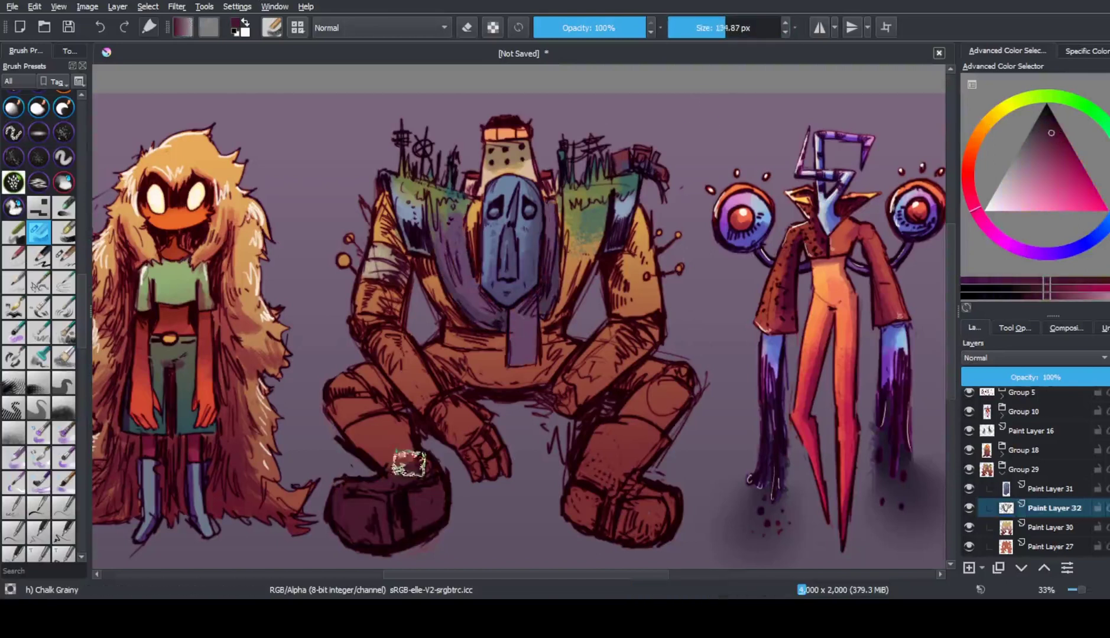
left_click_drag(361, 431, 411, 449)
mouse_move(612, 489)
left_mouse_down()
mouse_move(639, 506)
mouse_move(642, 468)
mouse_move(662, 458)
left_mouse_up()
Blend a brighter red over the giant's dark maroon boots and shins
key("bracketleft")
key("bracketleft")
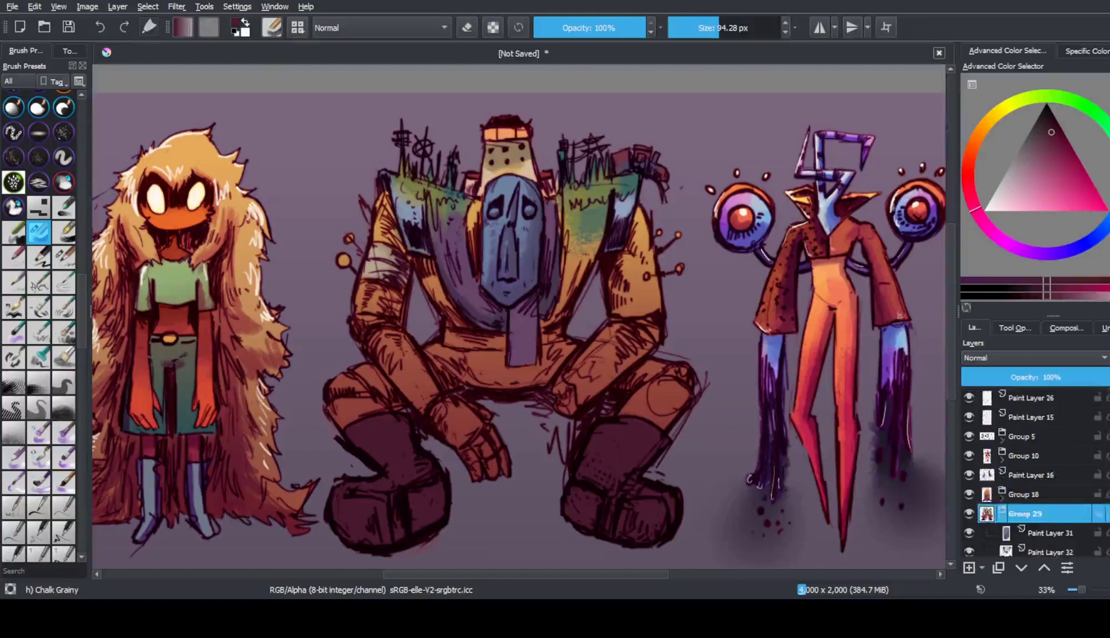
key("bracketright")
key("bracketright")
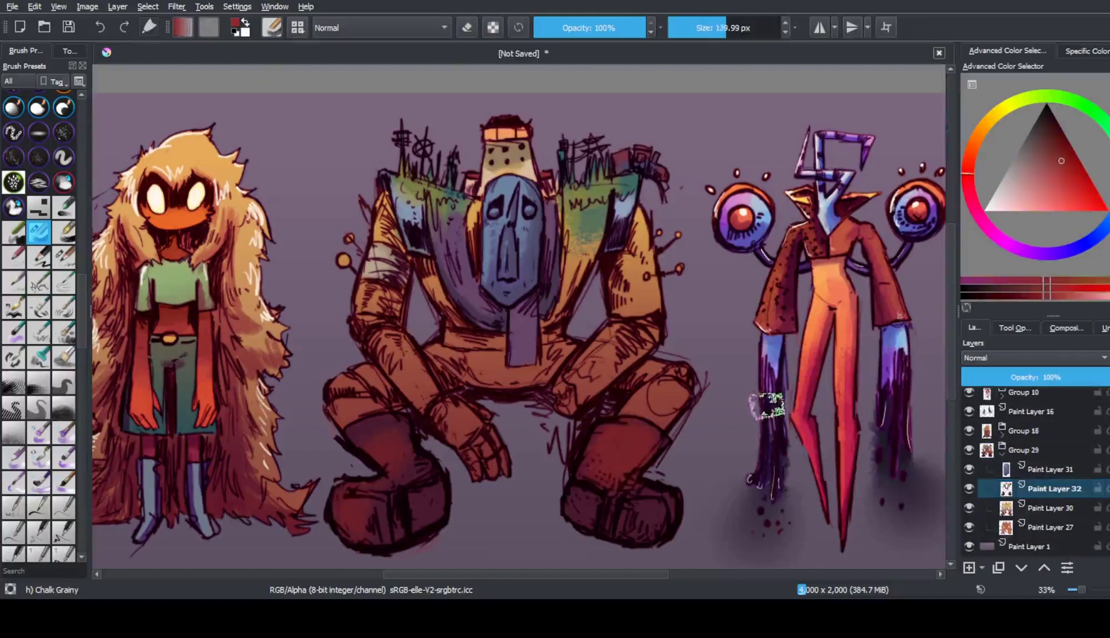
Paint dark blue over the giant's right hand and forearm, reducing the brush to about 63 px
key("bracketleft")
left_click(556, 398, "ctrl")
key("bracketleft")
key("bracketleft")
left_click_drag(556, 397, 632, 340)
key("bracketleft")
key("bracketleft")
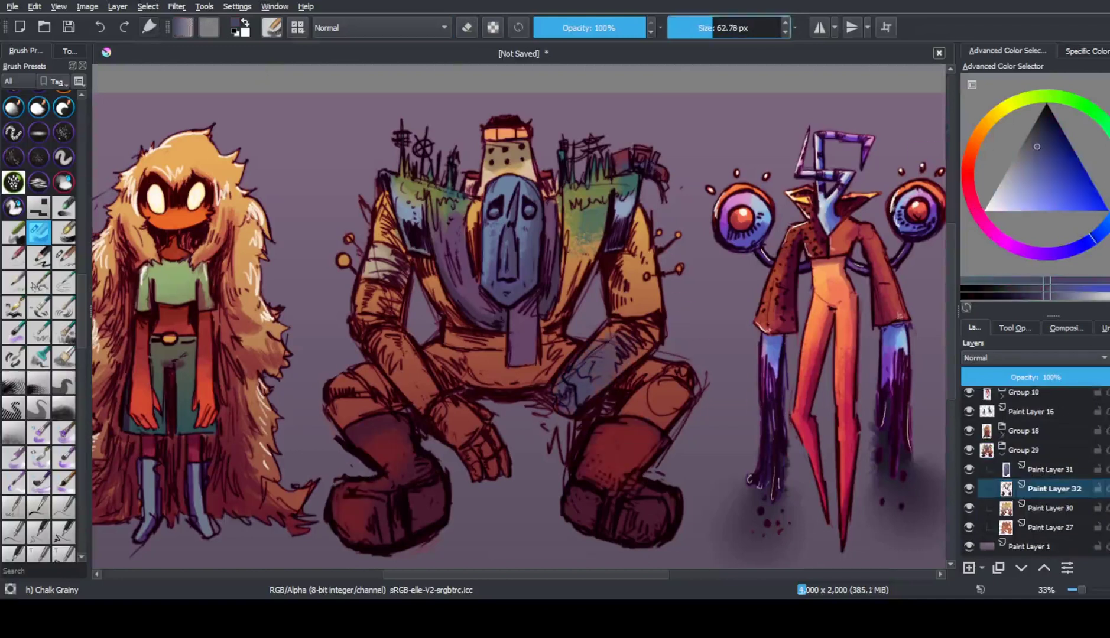
Paint the round studs beside the arms red and the elbow and knee bands dark indigo at about 31 px
left_click(1058, 167)
left_click(356, 282, "ctrl")
left_click(344, 260)
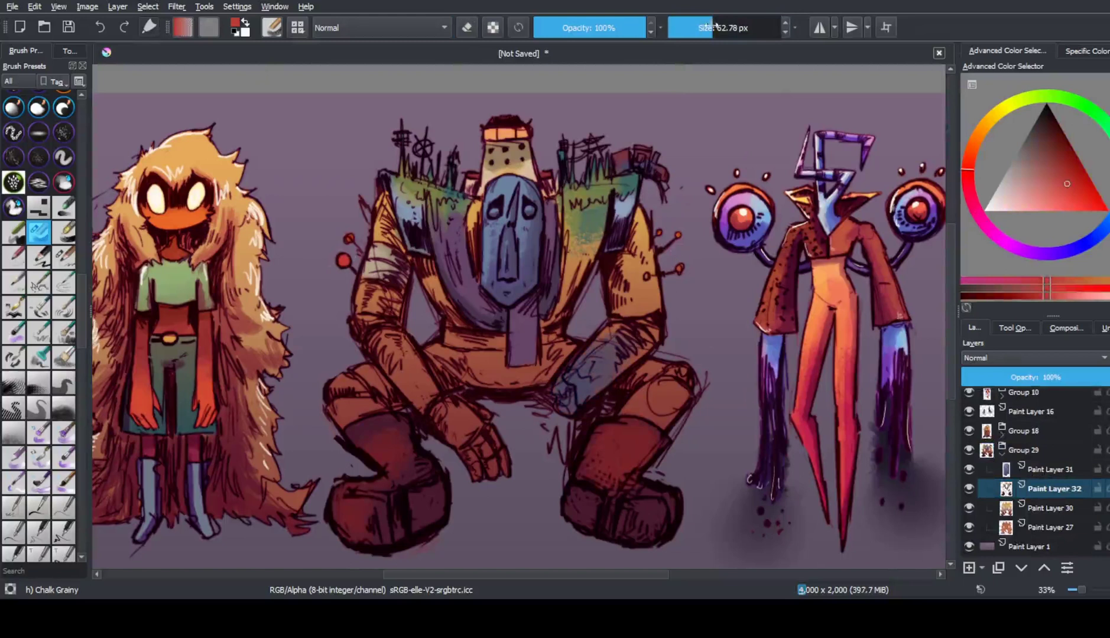
key("x")
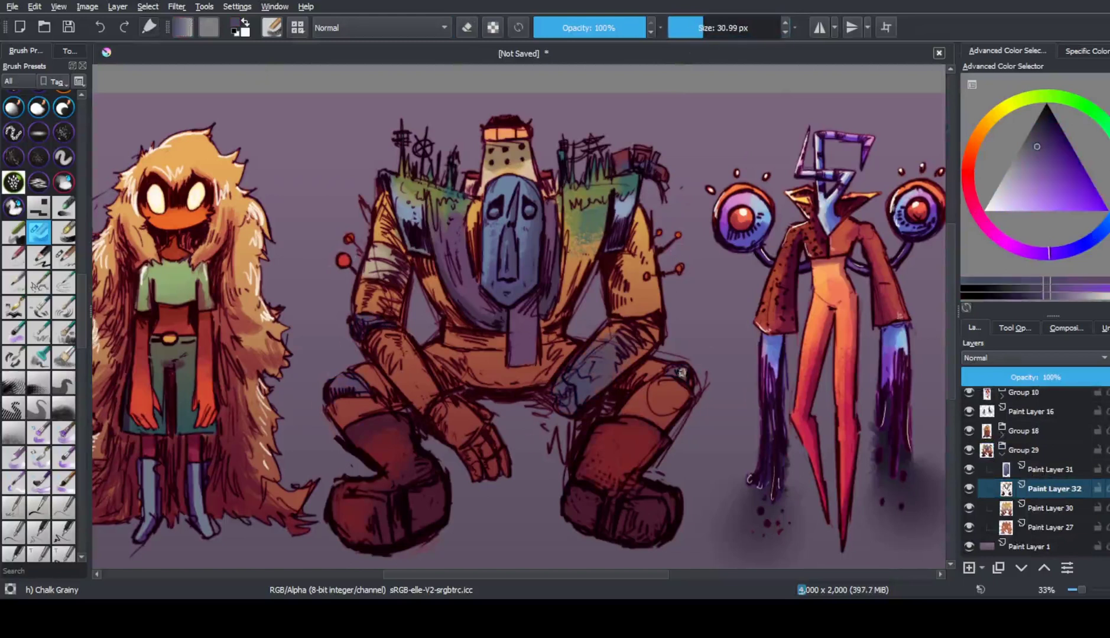
key("k")
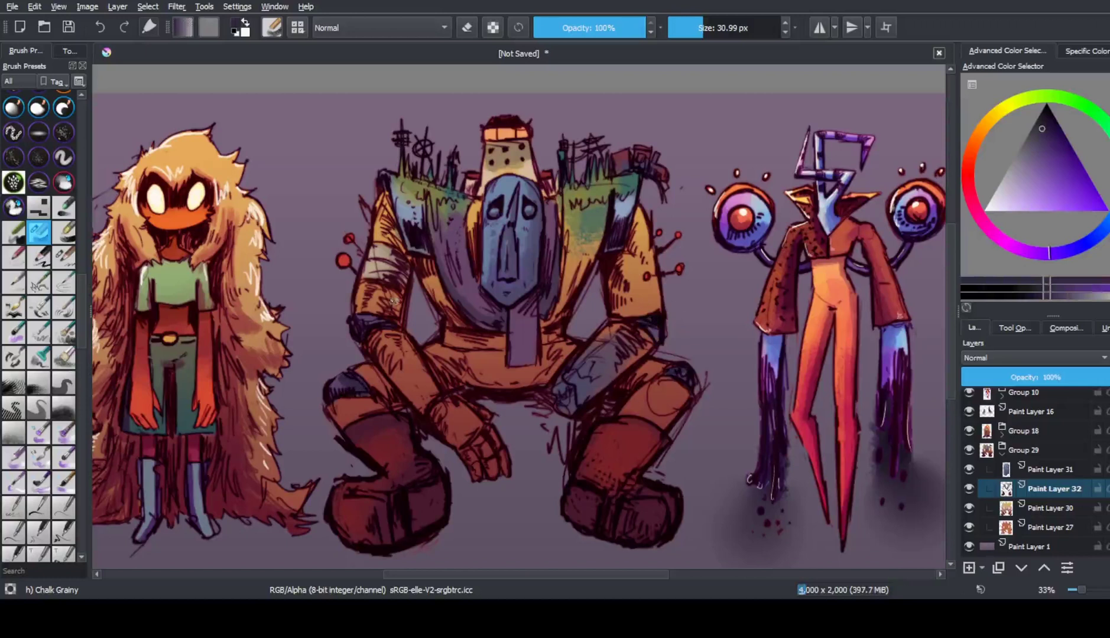
Colour the giant's belt teal blue on both sides of the hanging strip, using about 60 px and then 31 px
key("bracketright")
key("l")
key("bracketright")
left_click_drag(445, 337, 485, 338)
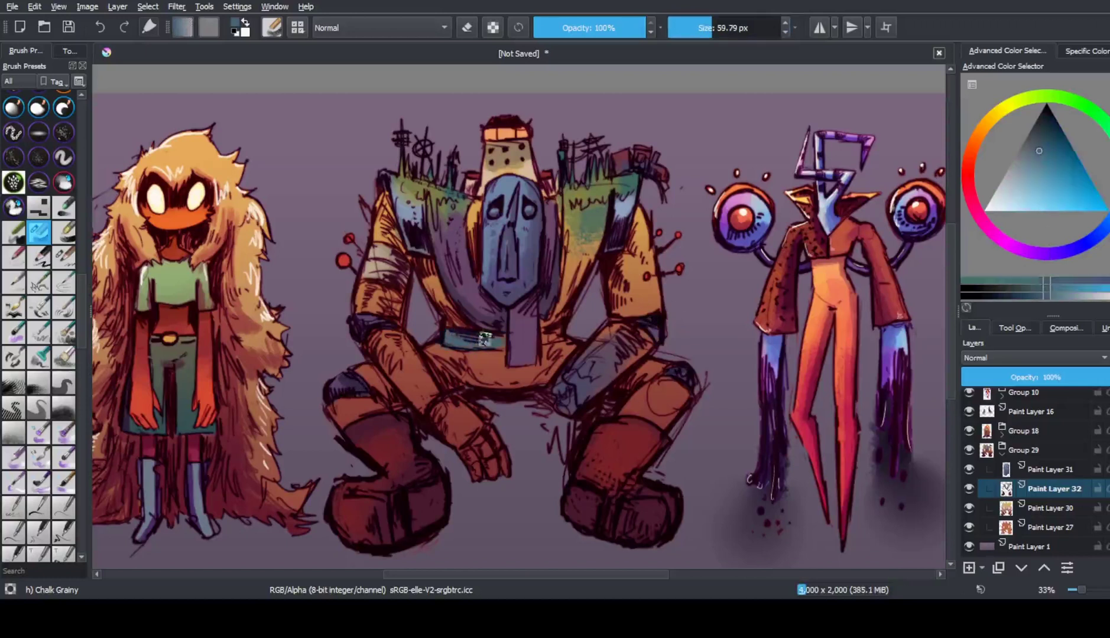
key("bracketleft")
key("bracketleft")
key("k")
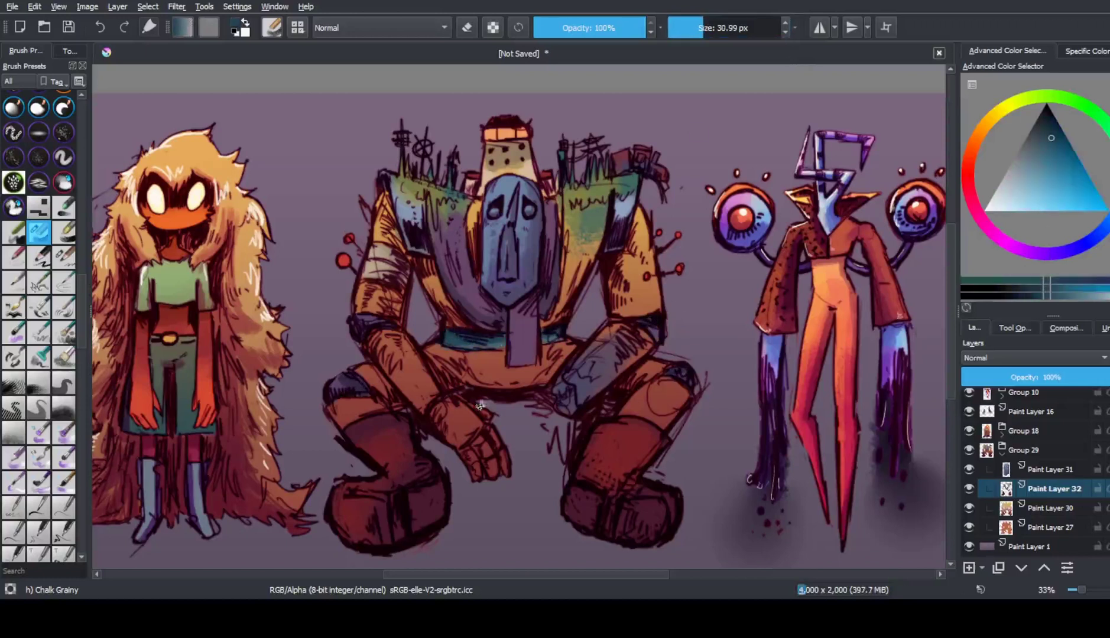
Paint the giant's hanging left hand and wrist in muted purple and grey-blue, reducing the brush to about 35 px
key("l")
key("bracketright")
key("bracketright")
key("bracketright")
key("bracketright")
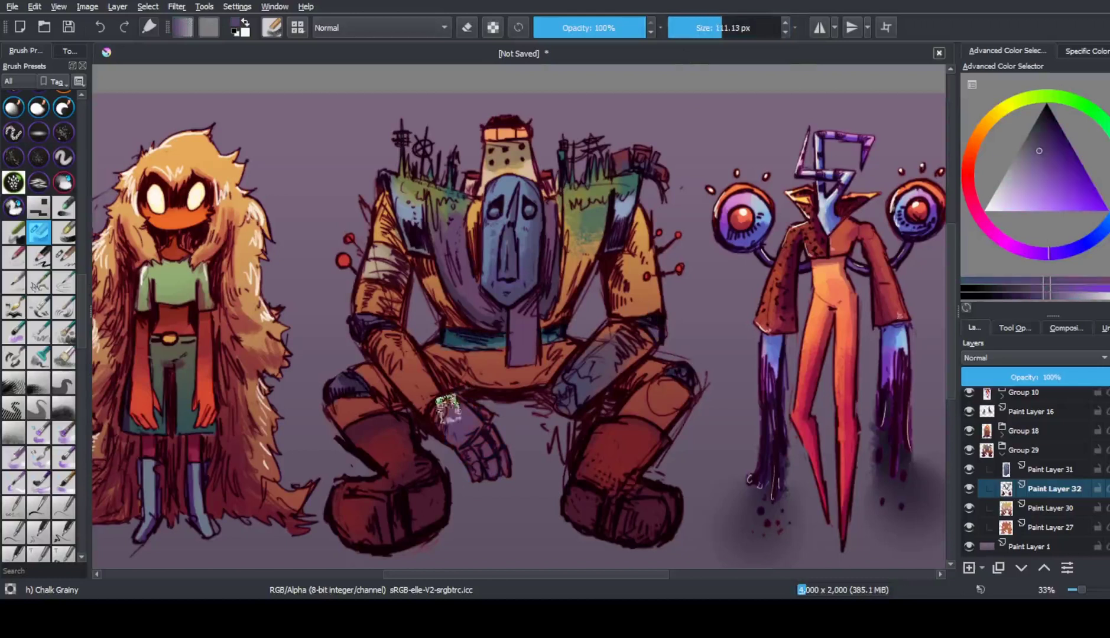
key("bracketleft")
key("bracketleft")
key("bracketleft")
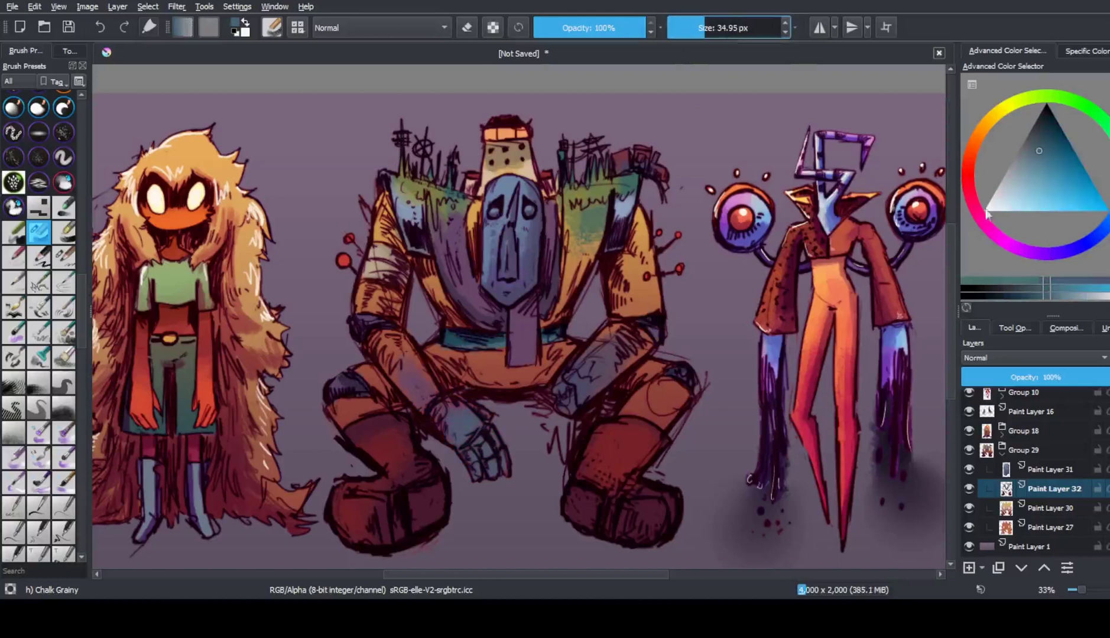
Paint the giant's lower torso edges and pelvis very dark indigo, using about 26 px and then 66 px
left_click(1048, 253)
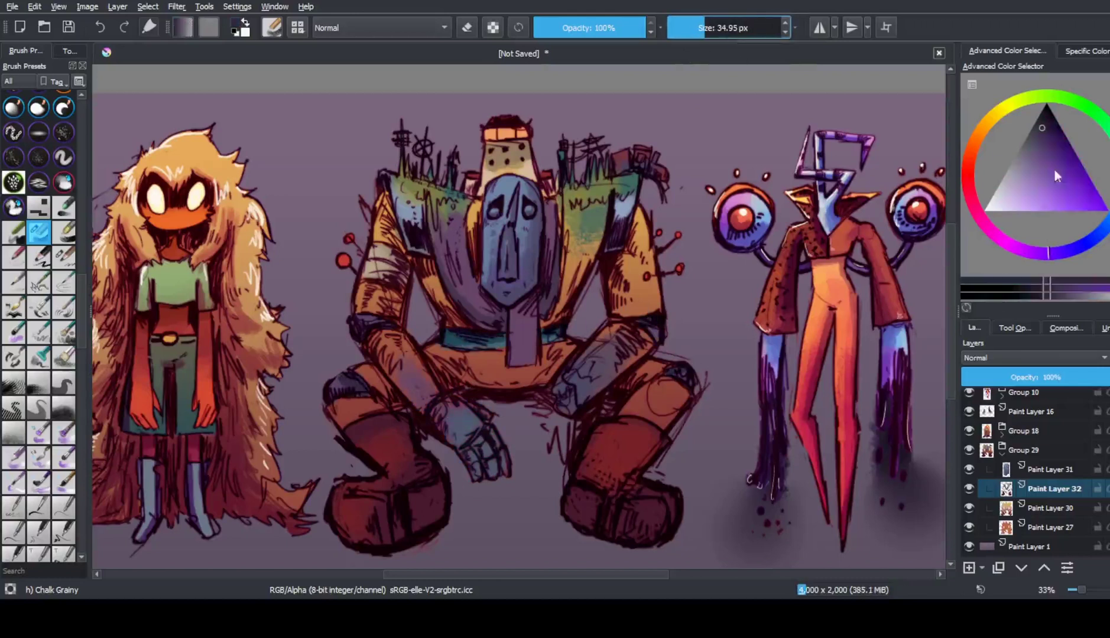
left_click(1043, 122)
key("bracketleft")
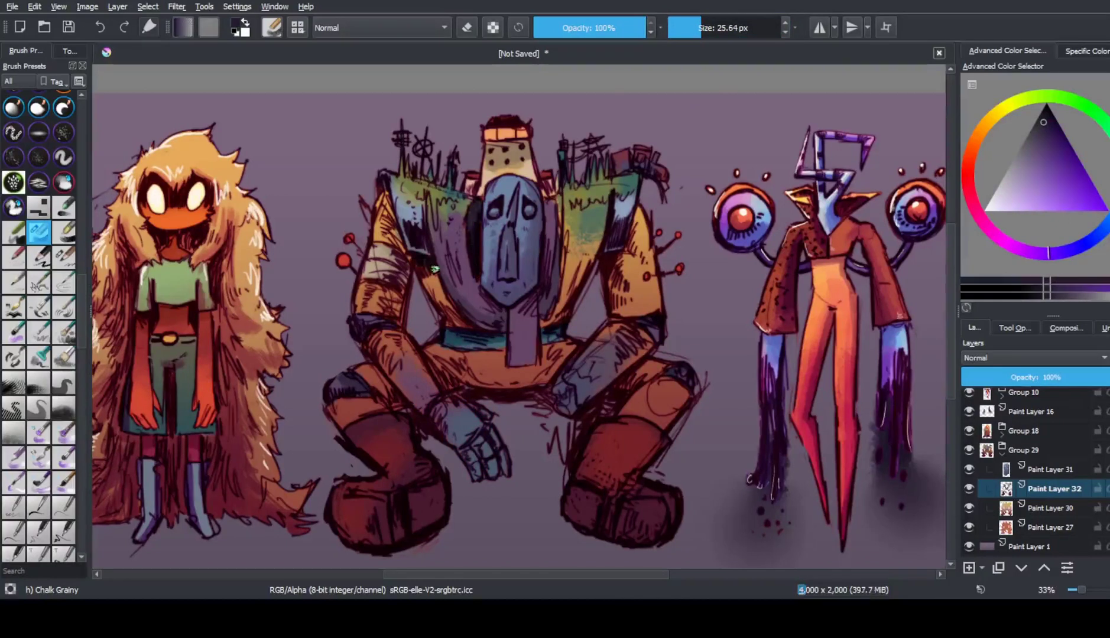
key("bracketright")
key("bracketright")
key("bracketright")
mouse_move(488, 360)
left_mouse_down()
mouse_move(436, 354)
mouse_move(504, 381)
mouse_move(502, 359)
left_mouse_up()
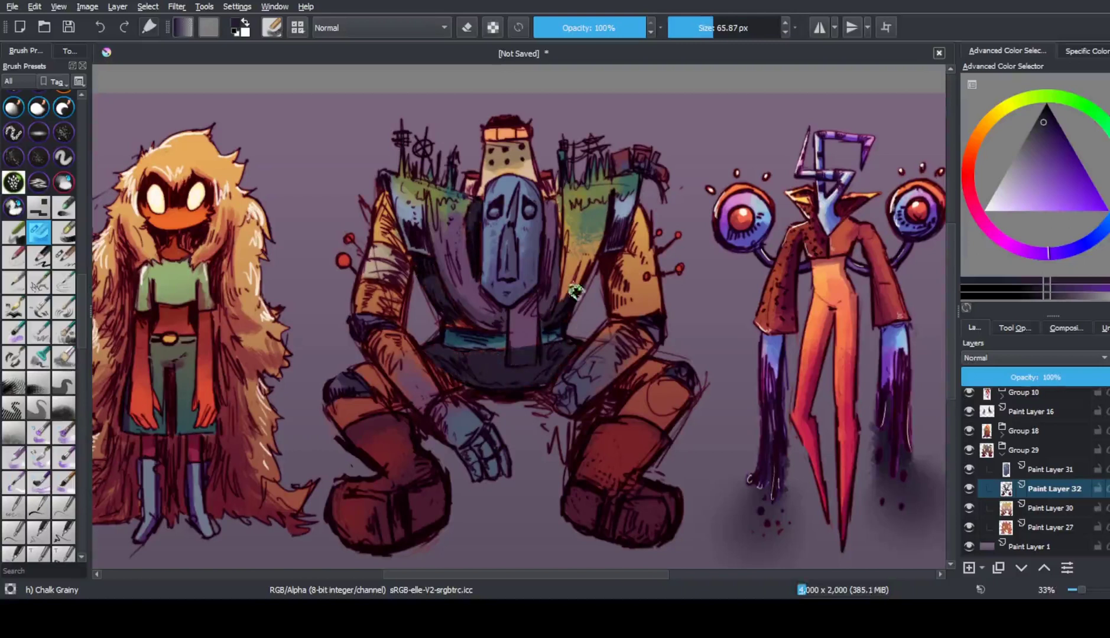
Refine the dark torso at about 46 px and 29 px, and add purple shading to the arms and knee patch at about 51 px
left_click(707, 27)
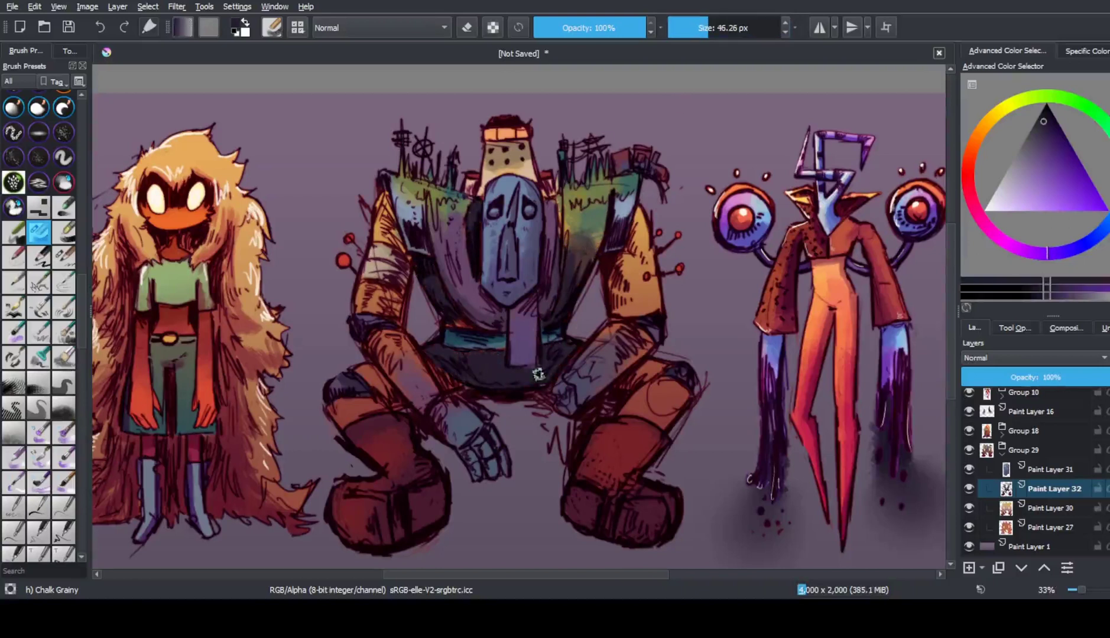
left_click(702, 27)
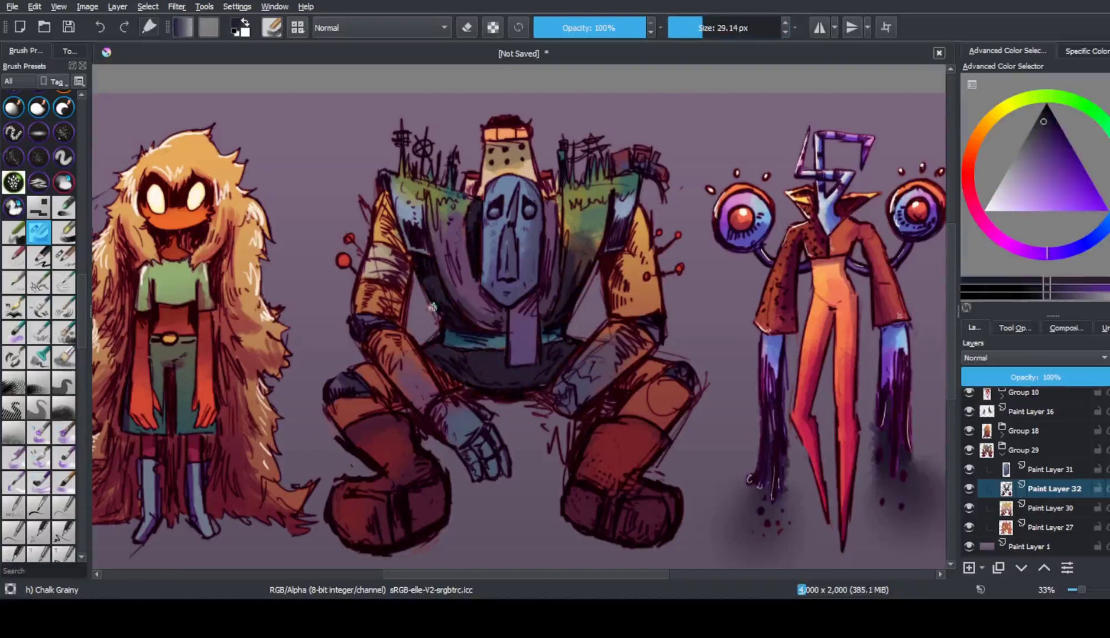
left_click(1088, 290)
left_click(709, 27)
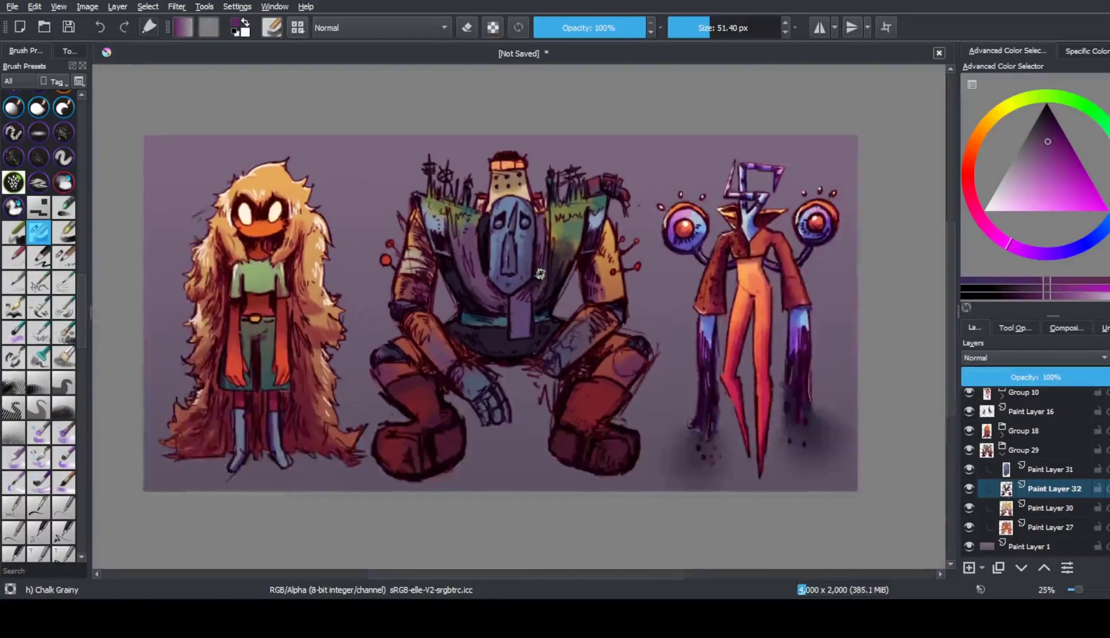
Add a Multiply paint layer above the face layer and shade the giant's forearms, legs and boots with purple at about 60 px
key("Insert")
key("shift+alt+m")
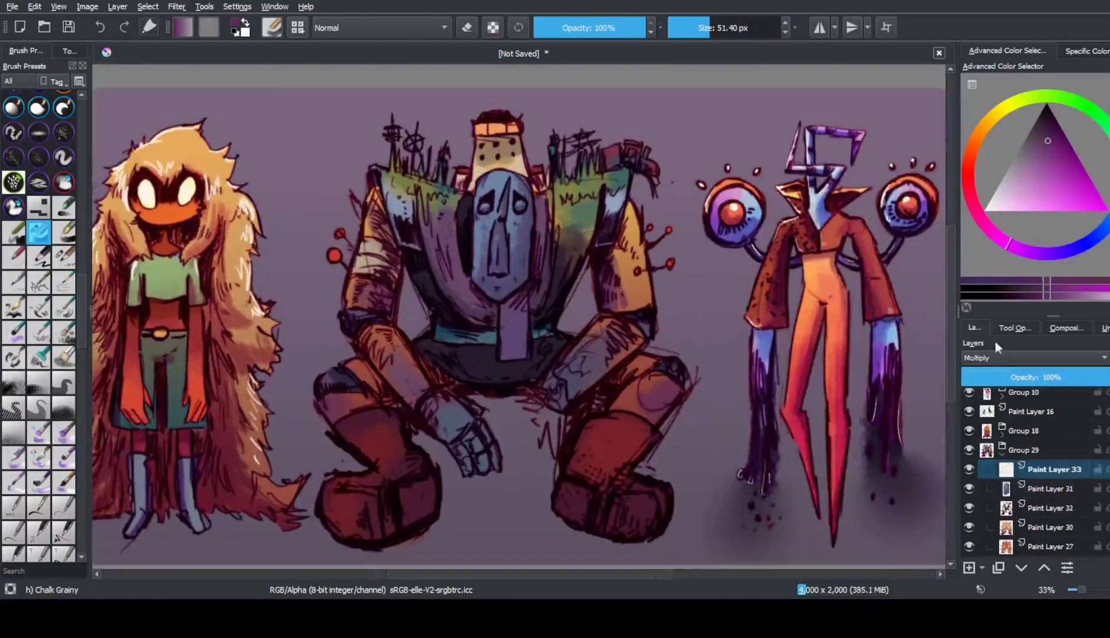
key("l")
left_click(718, 28)
left_click_drag(365, 352, 371, 385)
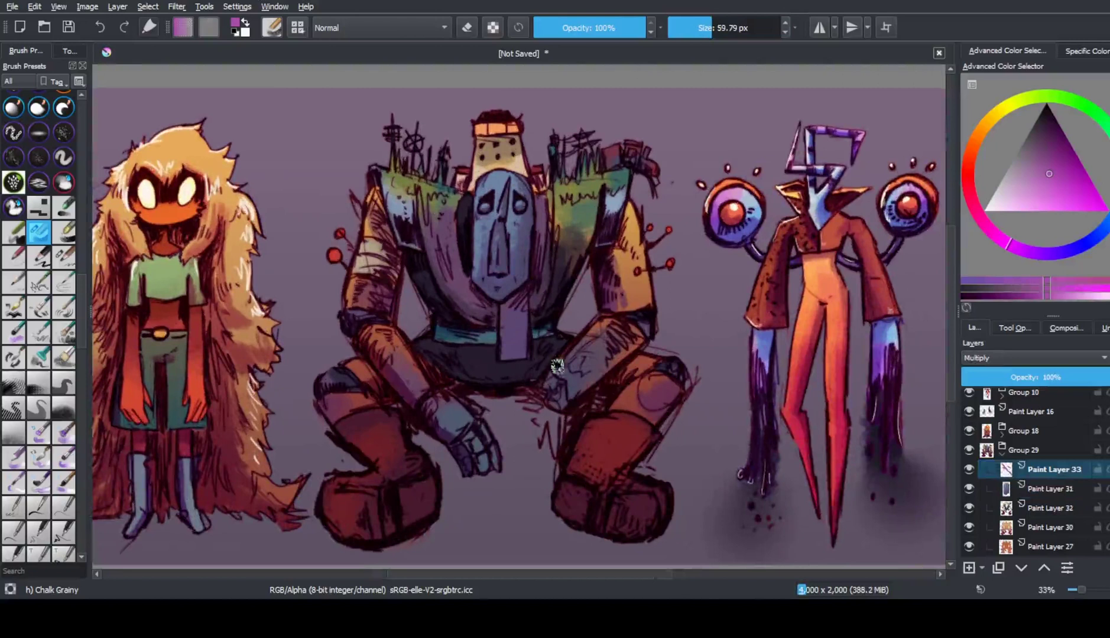
mouse_move(557, 367)
left_mouse_down()
mouse_move(627, 378)
mouse_move(591, 450)
mouse_move(579, 520)
left_mouse_up()
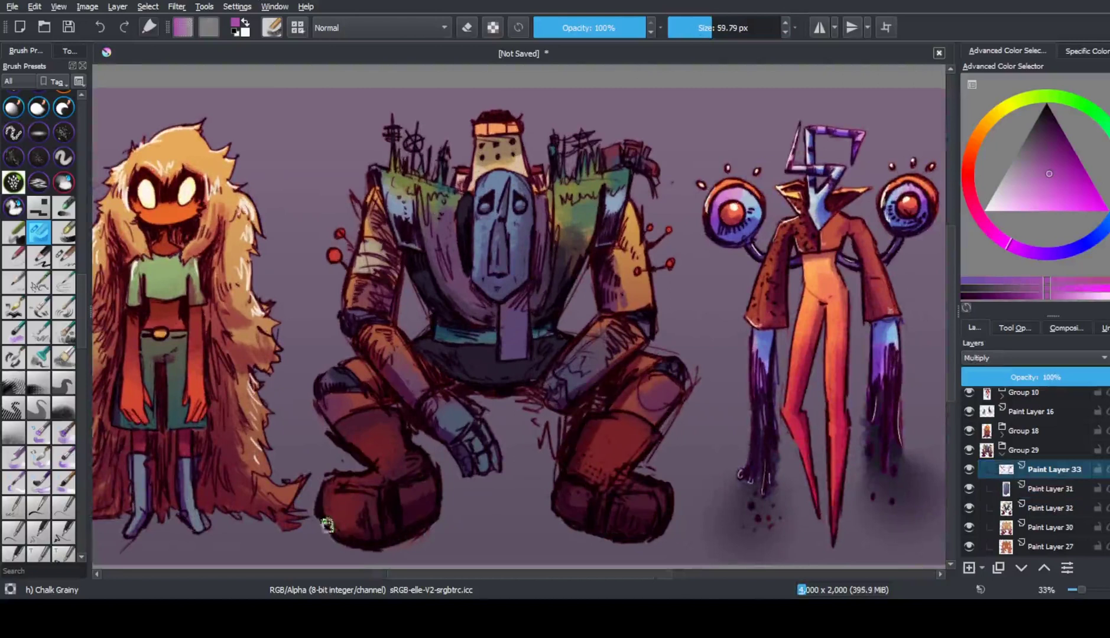
Shade the giant's upper arm, hanging strip, belt and torso with purple, undo the last stroke and enlarge the brush to about 107 px
mouse_move(615, 230)
left_mouse_down()
mouse_move(596, 226)
mouse_move(612, 303)
left_mouse_up()
mouse_move(497, 311)
left_mouse_down()
mouse_move(535, 355)
mouse_move(568, 331)
left_mouse_up()
left_click_drag(514, 355, 437, 266)
left_click_drag(432, 225, 591, 302)
key("ctrl+z")
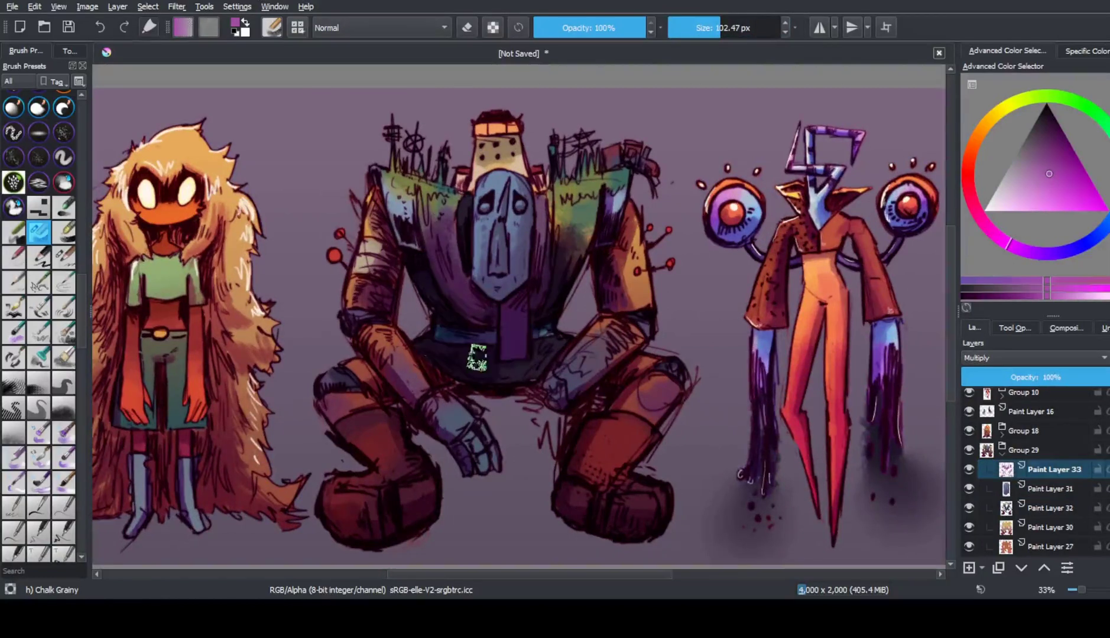
key("bracketright")
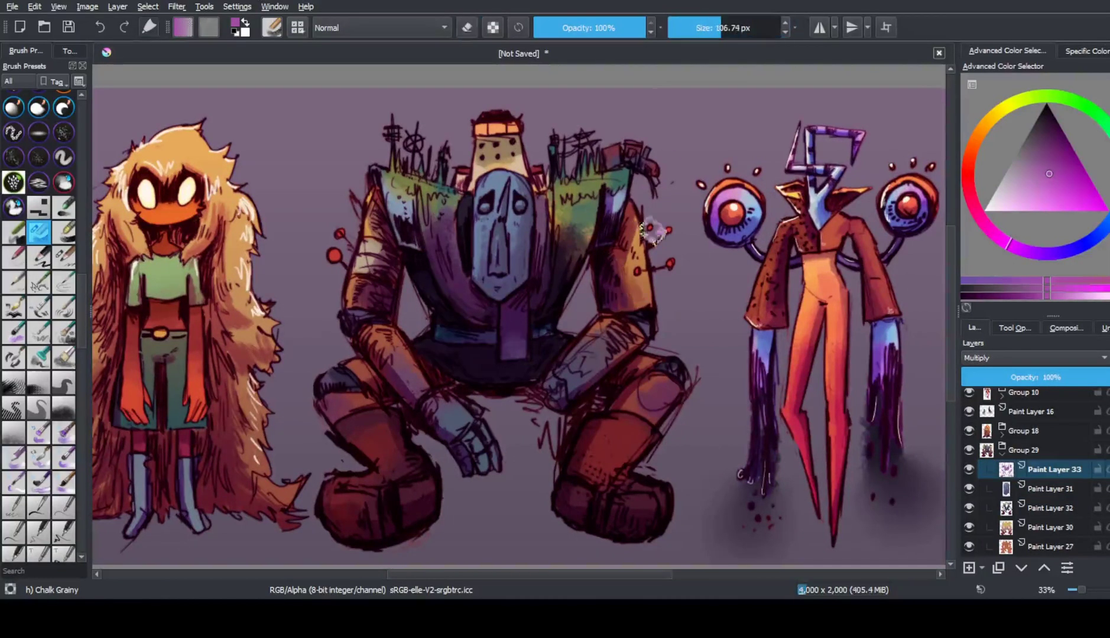
Shade the giant's green shoulder plate with purple on the Multiply layer, using a much smaller brush
key("bracketleft")
key("bracketleft")
key("bracketleft")
key("bracketleft")
key("bracketleft")
key("bracketleft")
left_click_drag(614, 189, 578, 186)
key("e")
key("bracketright")
key("bracketright")
key("bracketright")
key("bracketright")
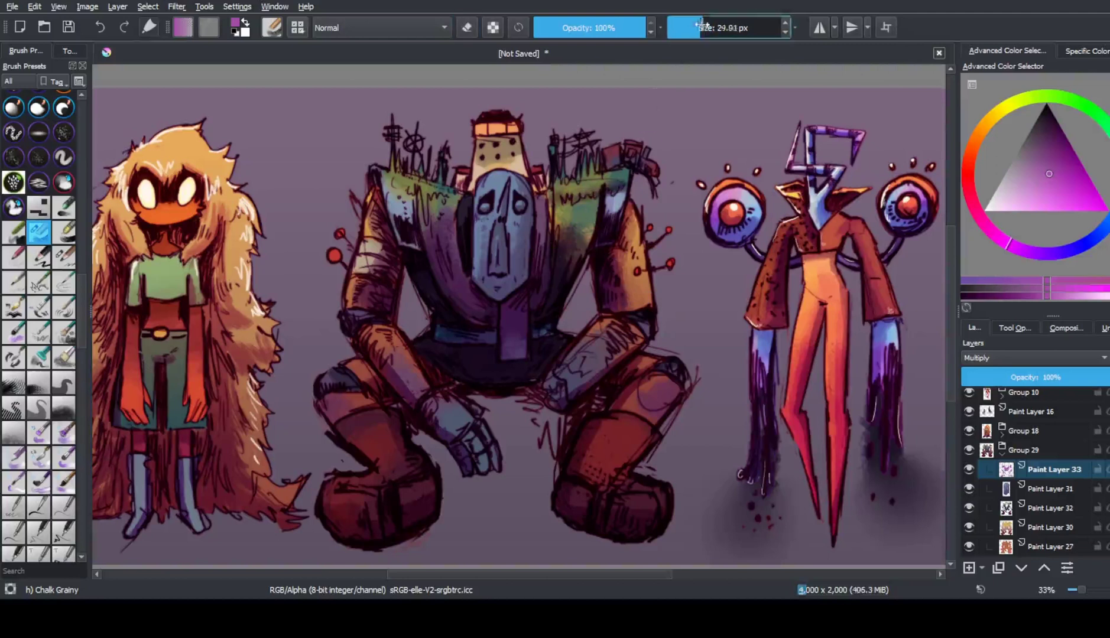
Undo the last chest stroke, shade the giant's nose and face edges purple at about 33 px, and enlarge the brush to about 83 px
left_click_drag(425, 233, 455, 239)
key("ctrl+z")
key("e")
key("bracketleft")
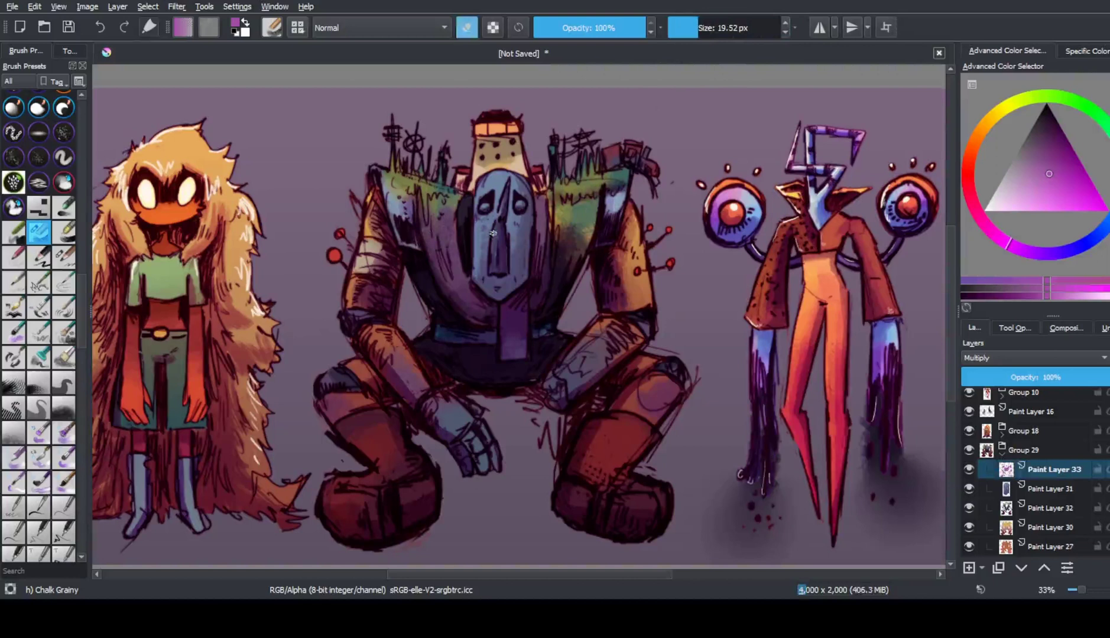
key("e")
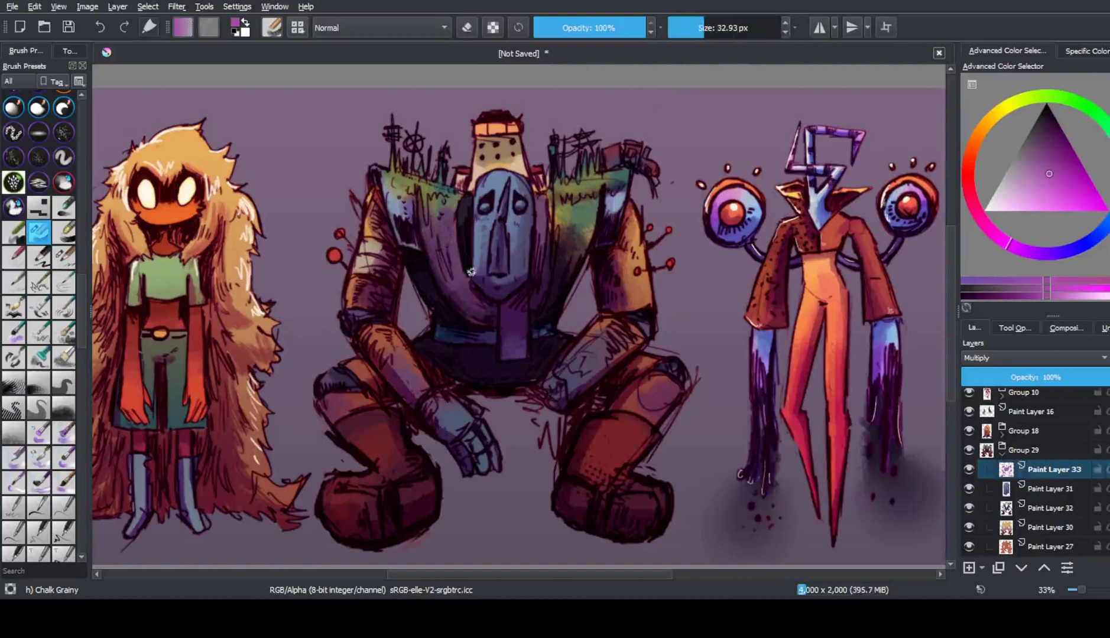
key("bracketright")
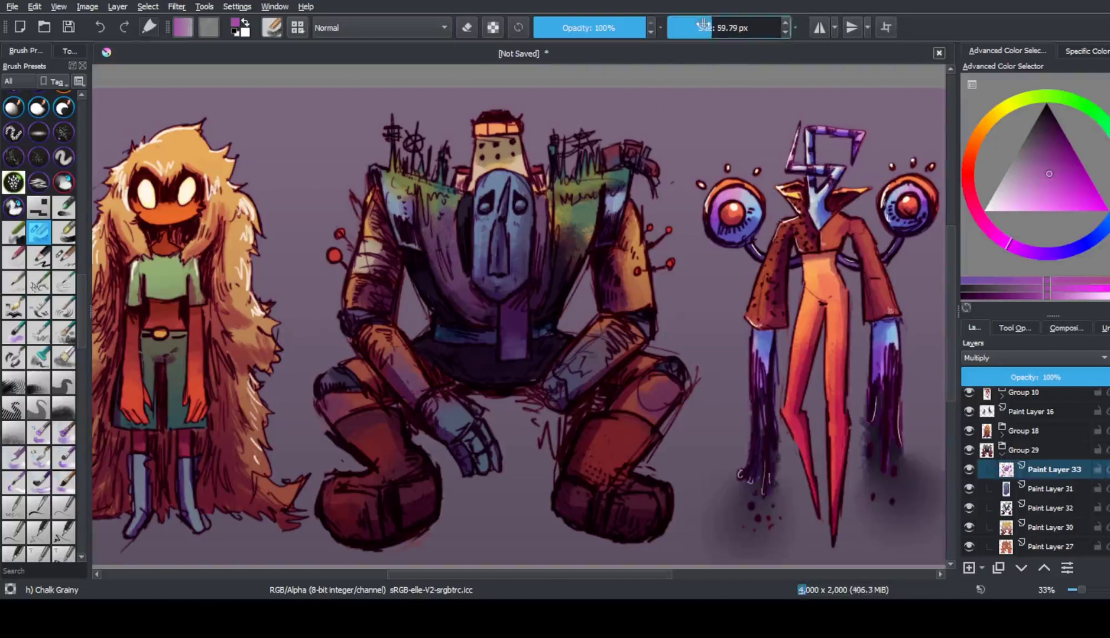
key("bracketright")
key("bracketright")
key("bracketright")
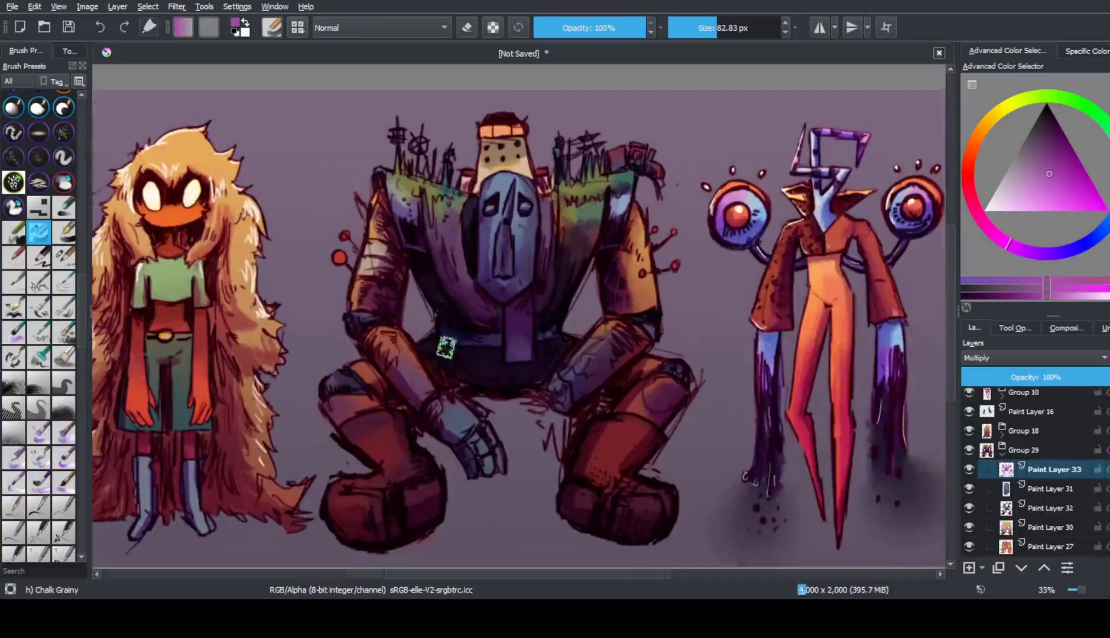
Try an orange gradient on a new paint layer, undo it, and add a second paint layer set to Hard Light
key("Insert")
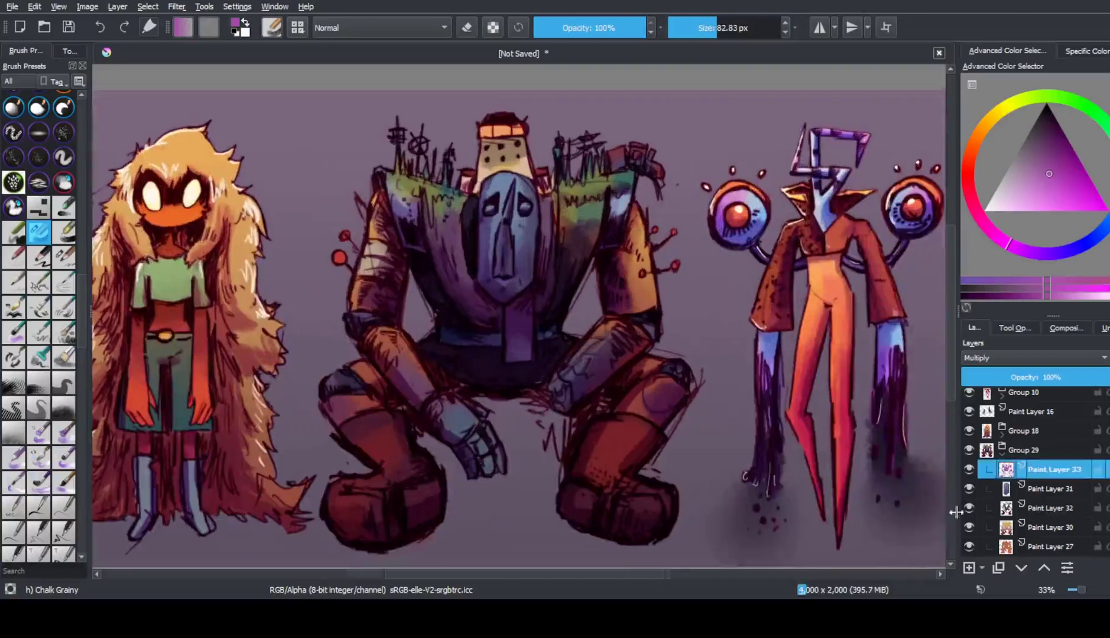
left_click(1055, 186)
left_click(69, 52)
key("ctrl+z")
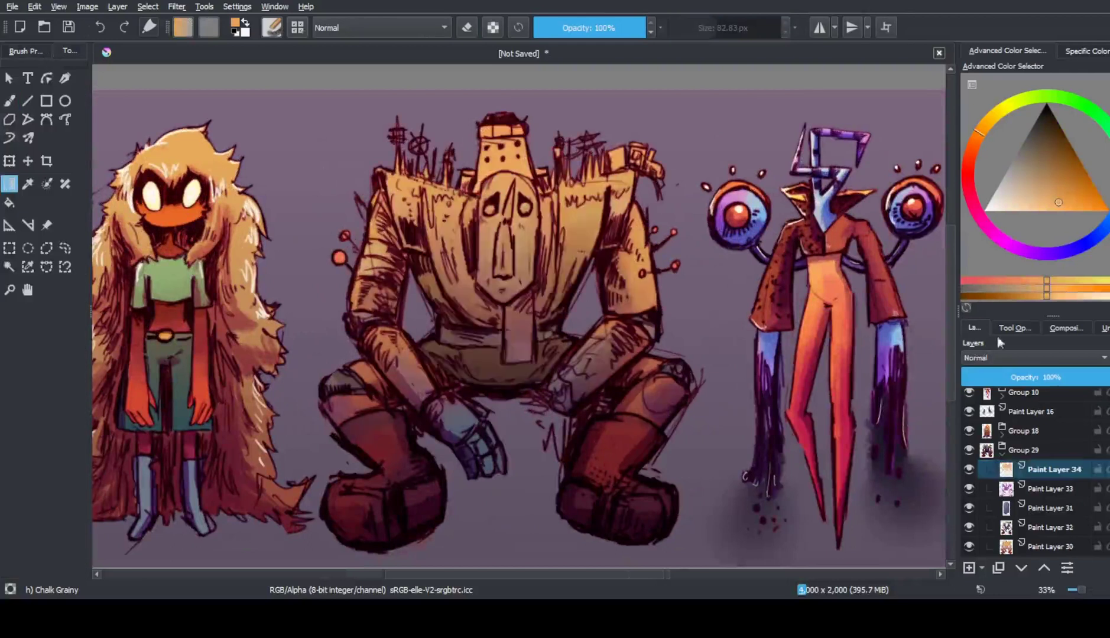
key("Insert")
key("Insert")
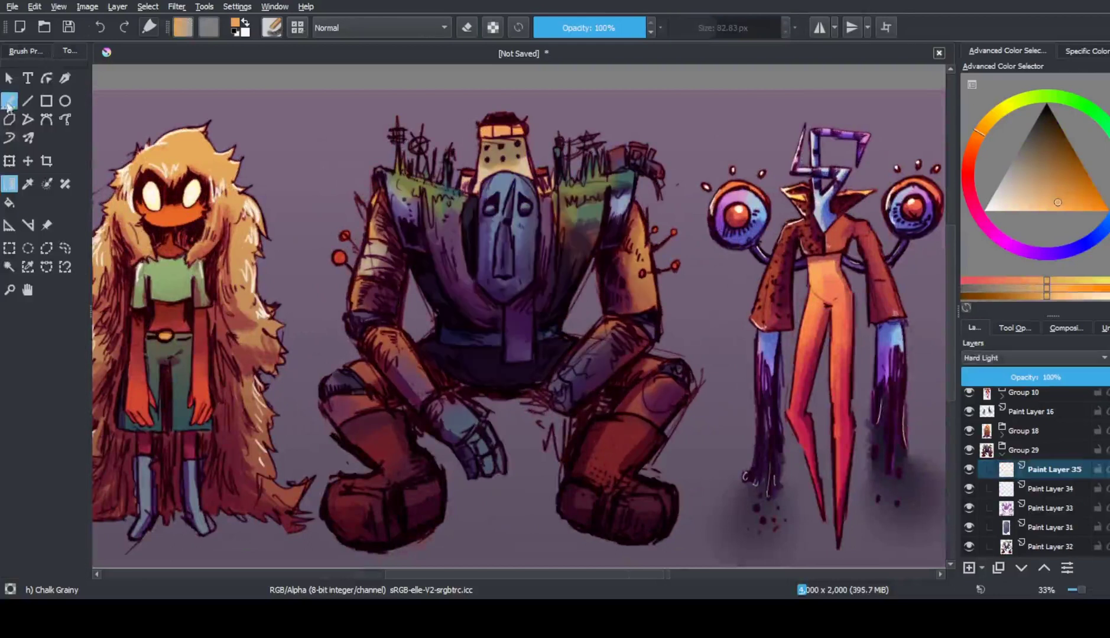
Paint orange light over the giant's lighthouse, face and shoulder plates at about 60 px, refining it with the eraser
key("bracketright")
key("bracketright")
key("bracketright")
key("bracketright")
key("bracketleft")
key("bracketleft")
key("bracketleft")
key("bracketleft")
key("bracketleft")
key("bracketleft")
mouse_move(509, 124)
left_mouse_down()
mouse_move(450, 151)
mouse_move(384, 169)
mouse_move(438, 243)
mouse_move(513, 185)
mouse_move(536, 223)
mouse_move(502, 283)
left_mouse_up()
key("e")
mouse_move(502, 283)
left_mouse_down()
mouse_move(518, 179)
mouse_move(518, 269)
mouse_move(509, 189)
mouse_move(483, 182)
mouse_move(476, 298)
left_mouse_up()
key("e")
mouse_move(541, 254)
left_mouse_down()
mouse_move(562, 177)
mouse_move(645, 153)
mouse_move(570, 201)
left_mouse_up()
key("e")
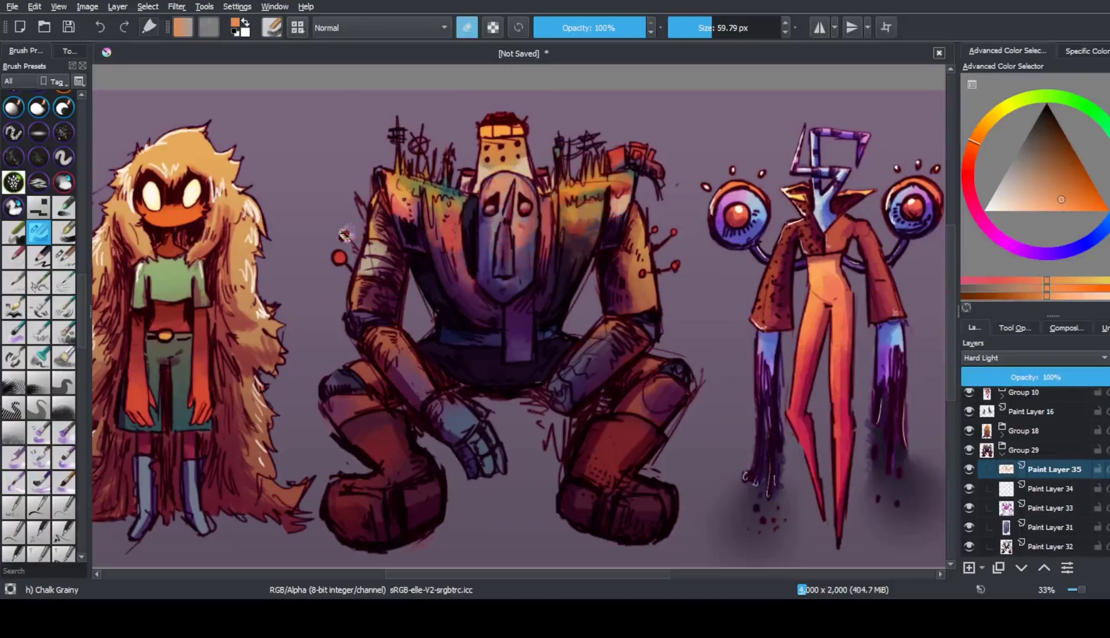
Paint orange light along the giant's arms, hands, thighs and lower legs at about 60 px
key("e")
left_click_drag(364, 209, 381, 306)
mouse_move(635, 213)
left_mouse_down()
mouse_move(642, 319)
mouse_move(576, 354)
left_mouse_up()
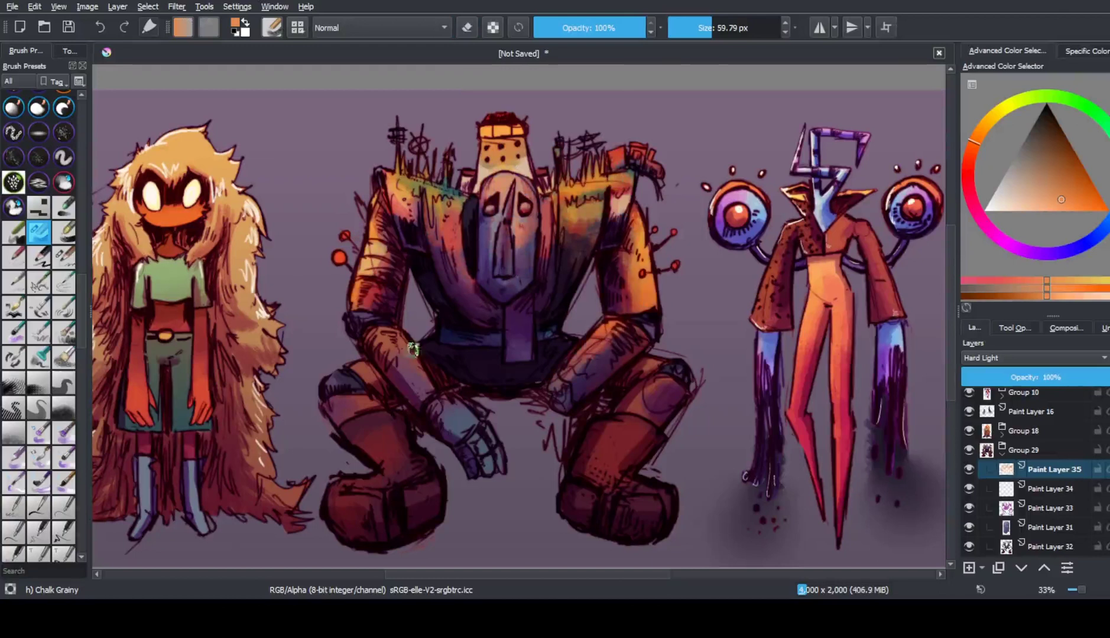
mouse_move(413, 350)
left_mouse_down()
mouse_move(439, 405)
mouse_move(496, 461)
left_mouse_up()
mouse_move(334, 352)
left_mouse_down()
mouse_move(345, 418)
mouse_move(370, 455)
mouse_move(355, 540)
left_mouse_up()
mouse_move(650, 373)
left_mouse_down()
mouse_move(621, 491)
mouse_move(686, 467)
left_mouse_up()
Soften the orange light on the giant's lower legs with the eraser at about 233 px, and undo the last stroke
mouse_move(716, 27)
left_mouse_down()
mouse_move(739, 25)
mouse_move(698, 25)
left_mouse_up()
left_click_drag(331, 402, 354, 532)
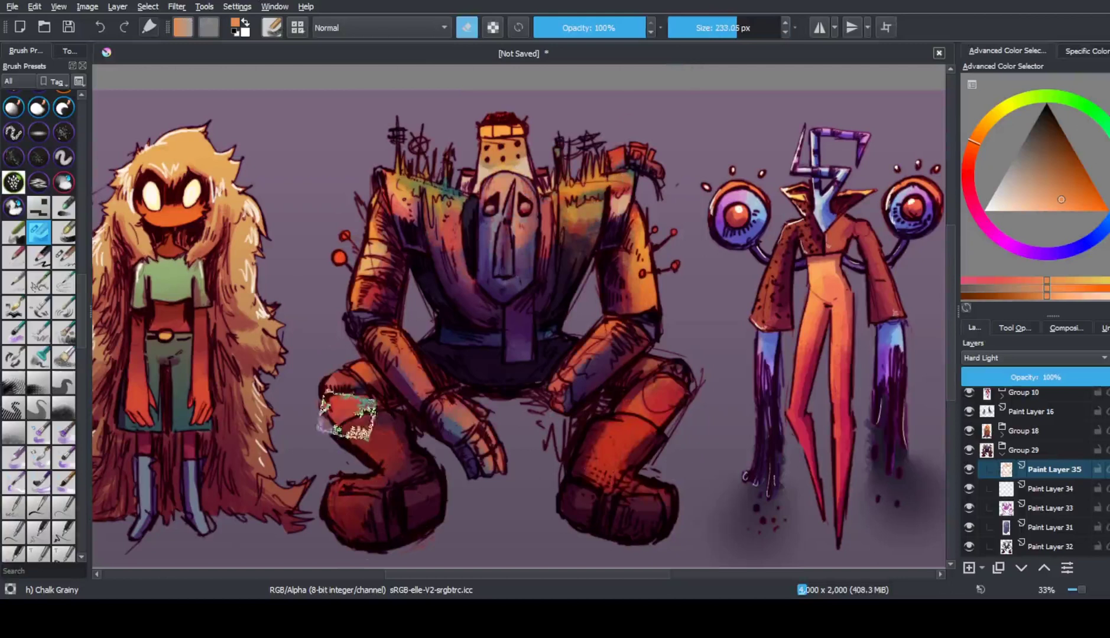
left_click_drag(603, 414, 662, 473)
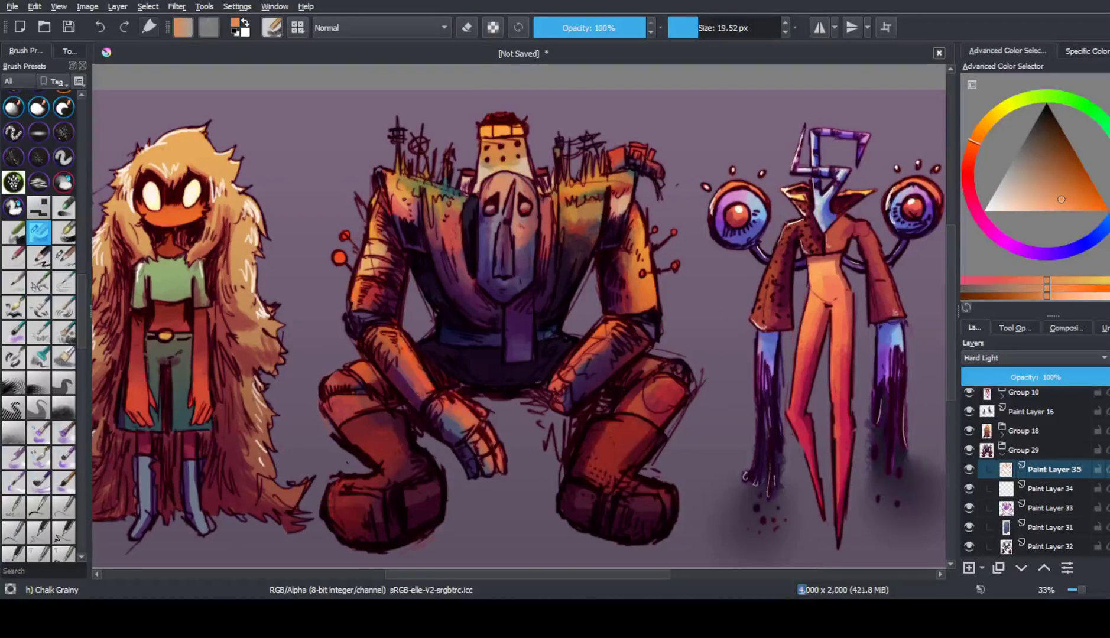
key("ctrl+z")
Add a Hard Light paint layer above Paint Layer 26 and airbrush an orange glow around the lighthouse lamp at about 455 px and 20% opacity
left_click(997, 459)
left_click(1034, 398)
left_click(991, 211)
left_click(63, 257)
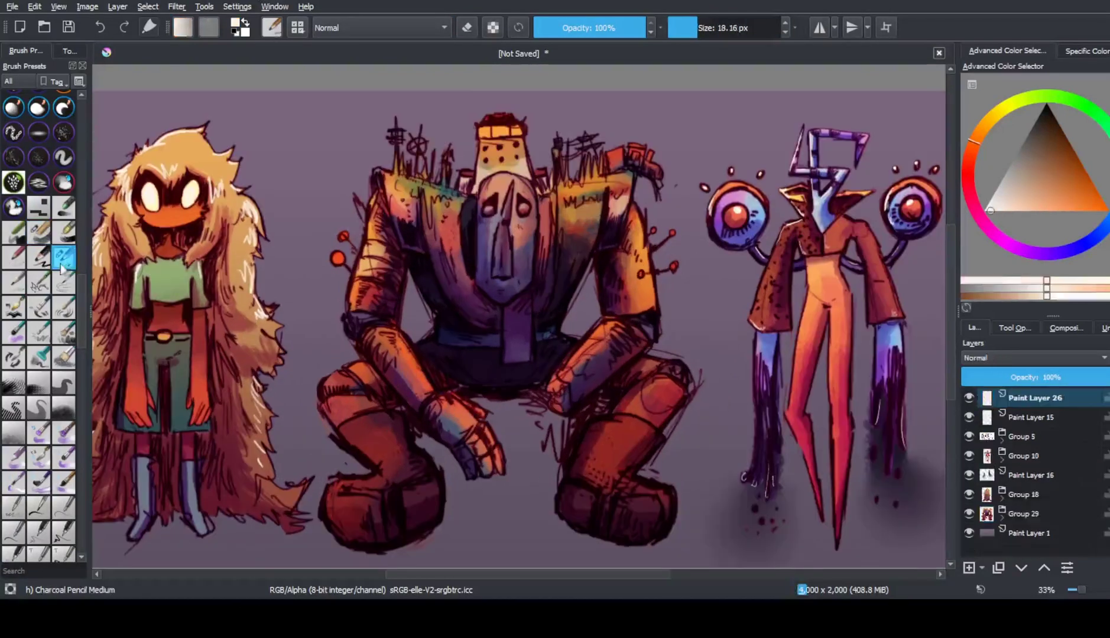
scroll(438, 129, "up", 2)
scroll(438, 129, "down", 2)
key("Insert")
key("slash")
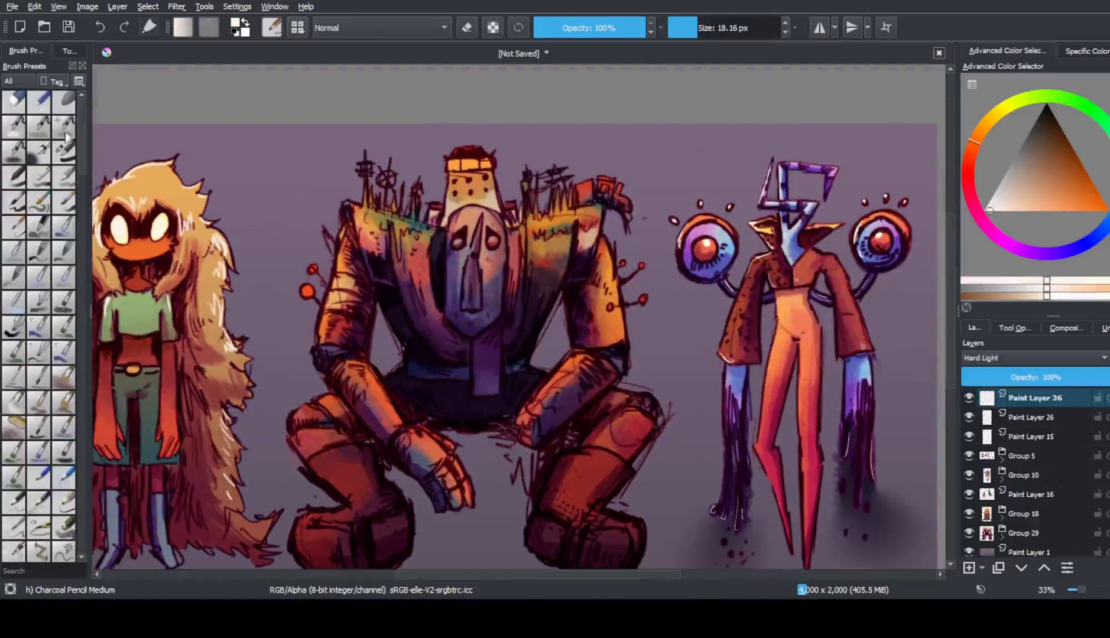
left_click(1061, 206)
mouse_move(467, 154)
left_mouse_down()
mouse_move(483, 135)
mouse_move(473, 147)
left_mouse_up()
scroll(42, 266, "up", 5)
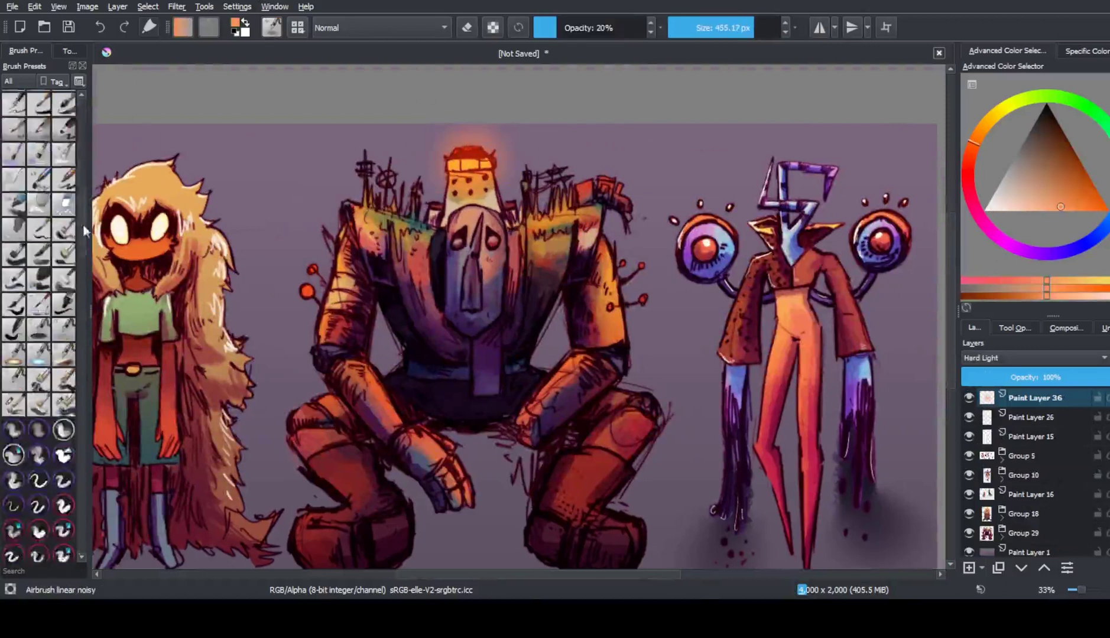
Paint cream highlights in the lighthouse windows on Paint Layer 26 with Charcoal Pencil Medium at about 18 px
left_click(64, 267)
scroll(450, 157, "up", 3)
left_click(1035, 418)
left_click(1001, 206)
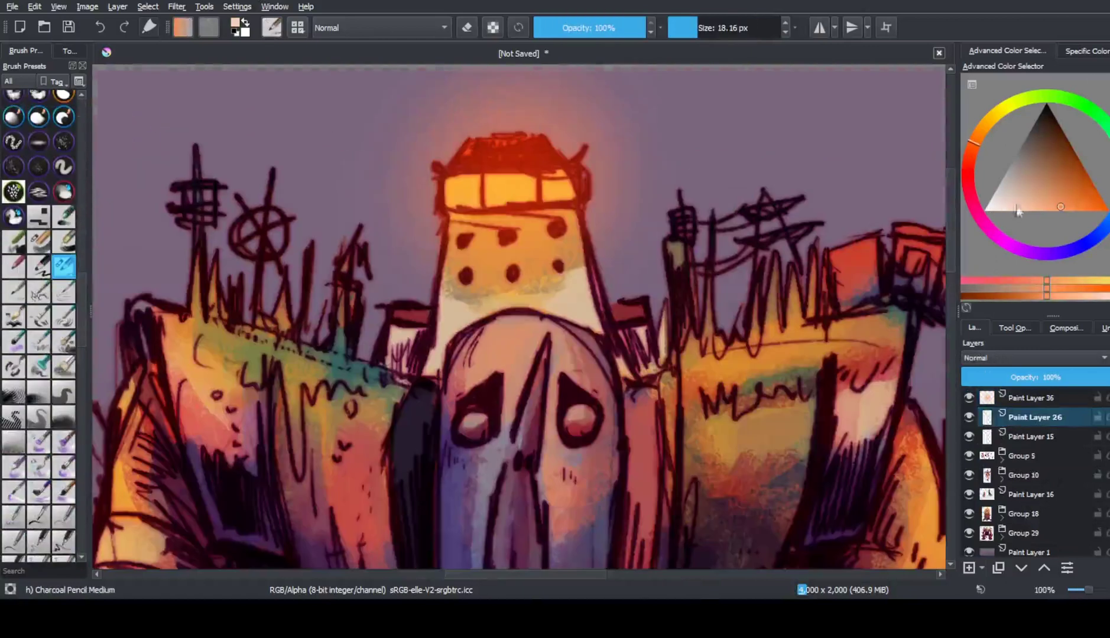
left_click_drag(451, 192, 564, 188)
Add cream highlight strokes of about 8 px to the grass, masts, head, eyes and shoulder plates
key("bracketleft")
left_click_drag(199, 240, 200, 303)
left_click_drag(217, 269, 218, 301)
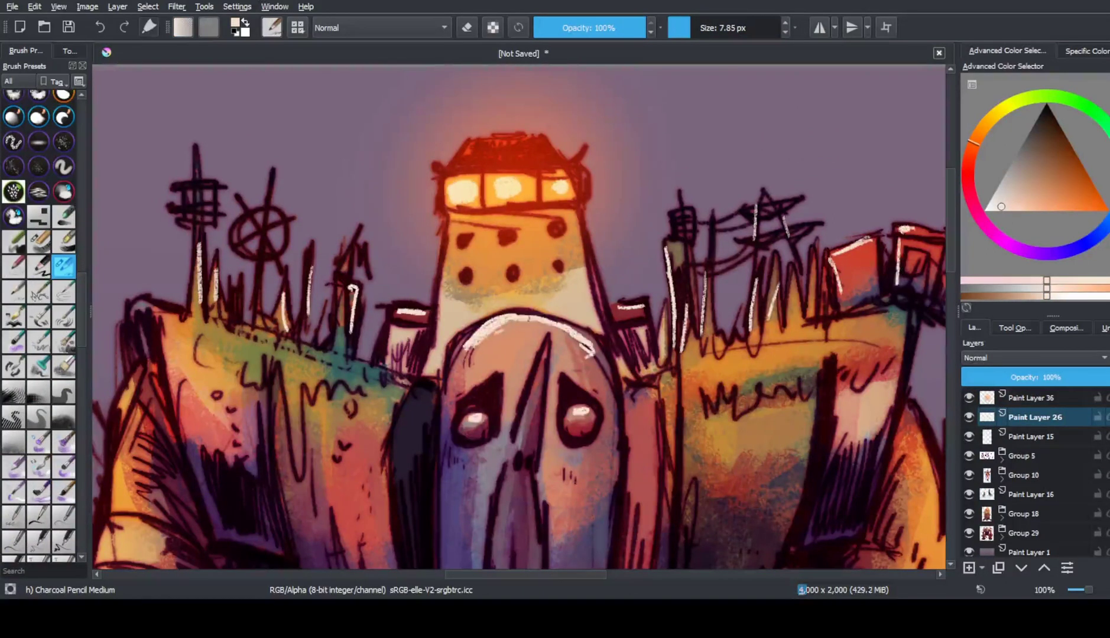
left_click_drag(701, 390, 698, 473)
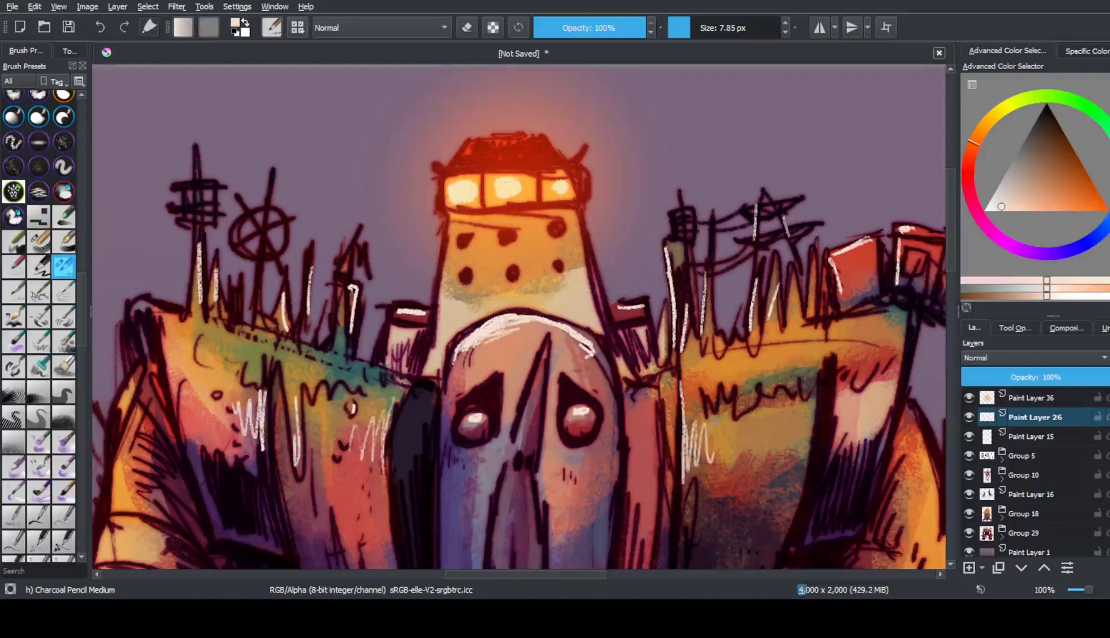
Add cream highlight strokes to the giant's upper arms, forearms, hands and knee at about 8 px
key("minus")
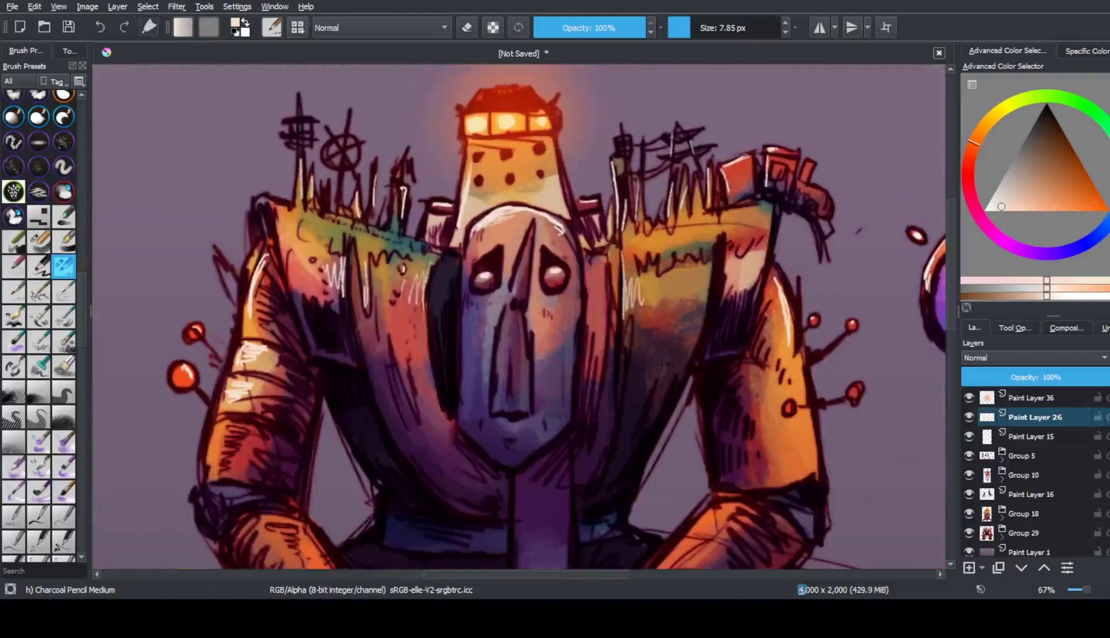
scroll(448, 365, "down", 5)
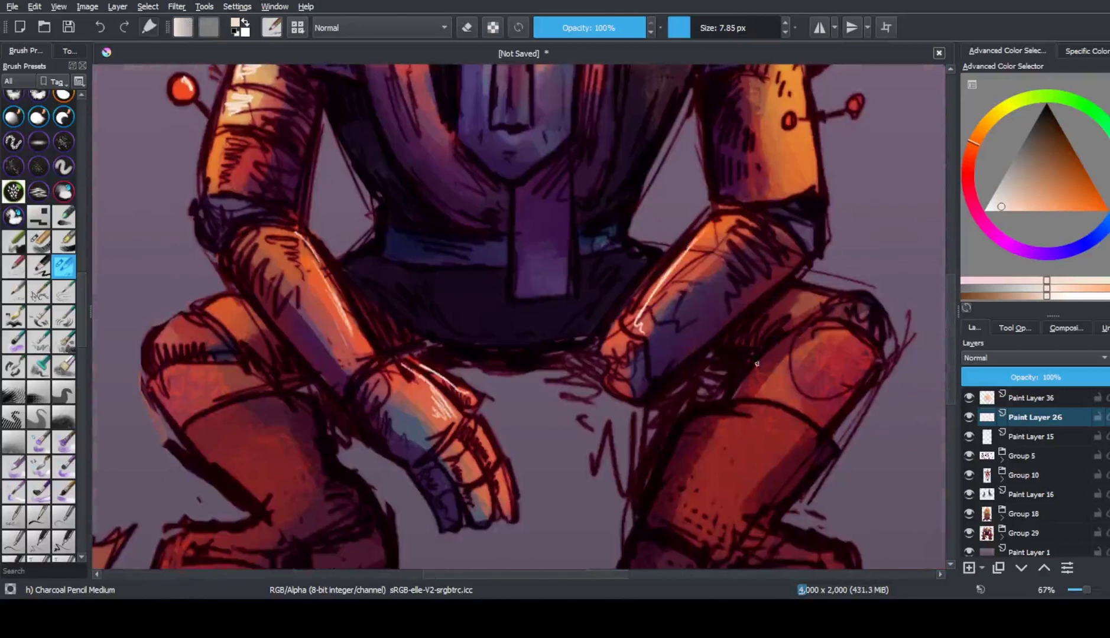
key("minus")
key("minus")
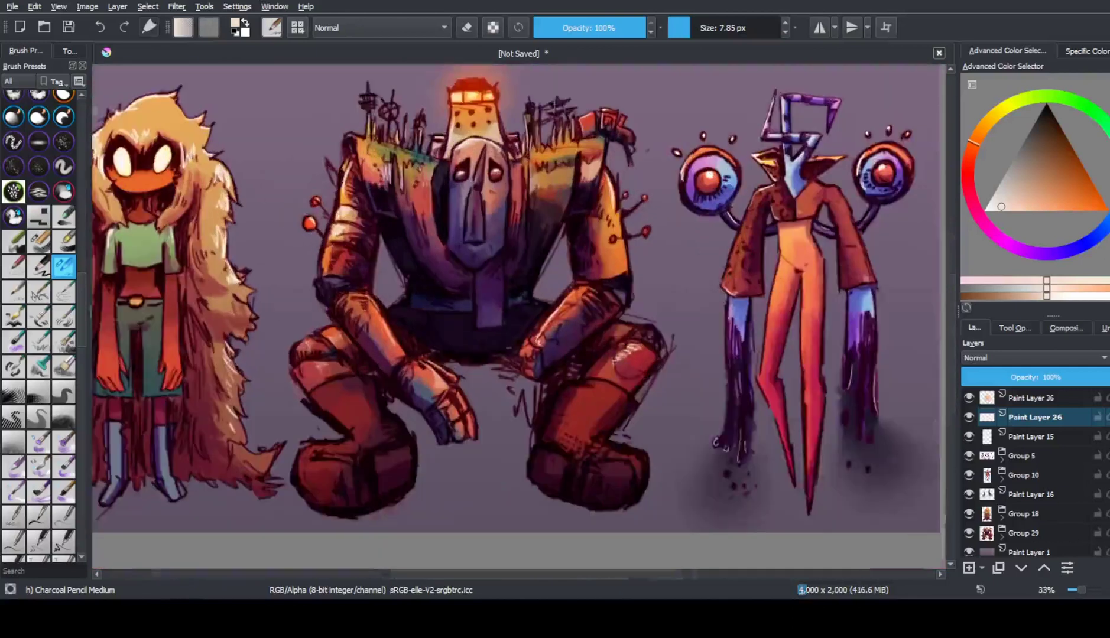
Highlight the bridge of the giant's nose and its shin with thin cream strokes
scroll(448, 105, "up", 5)
left_click_drag(523, 93, 476, 226)
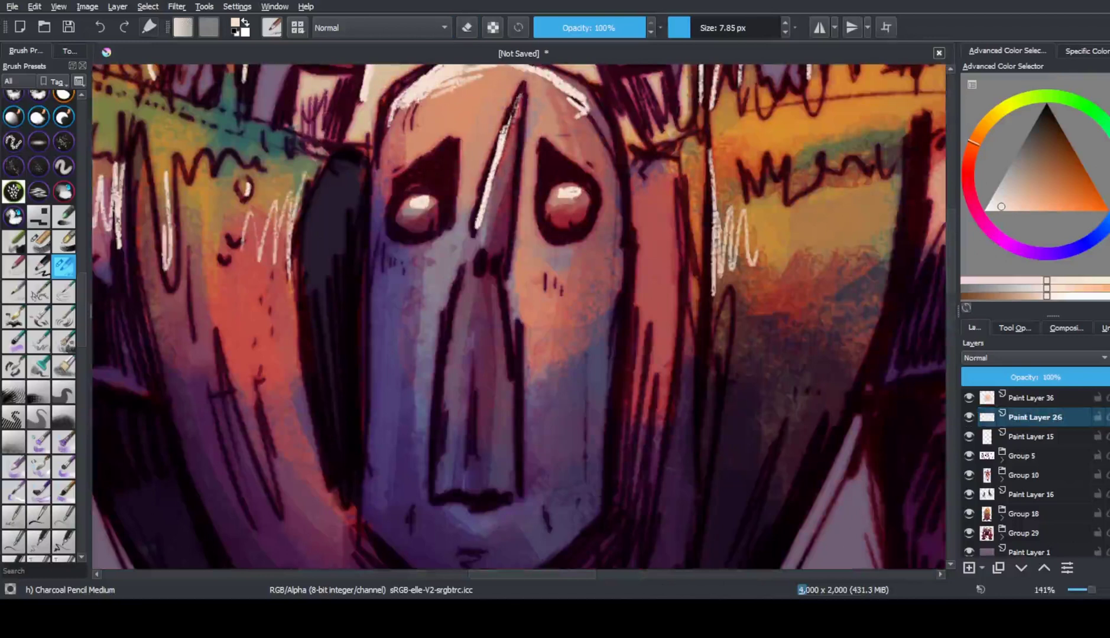
key("minus")
key("minus")
key("minus")
key("minus")
key("minus")
key("plus")
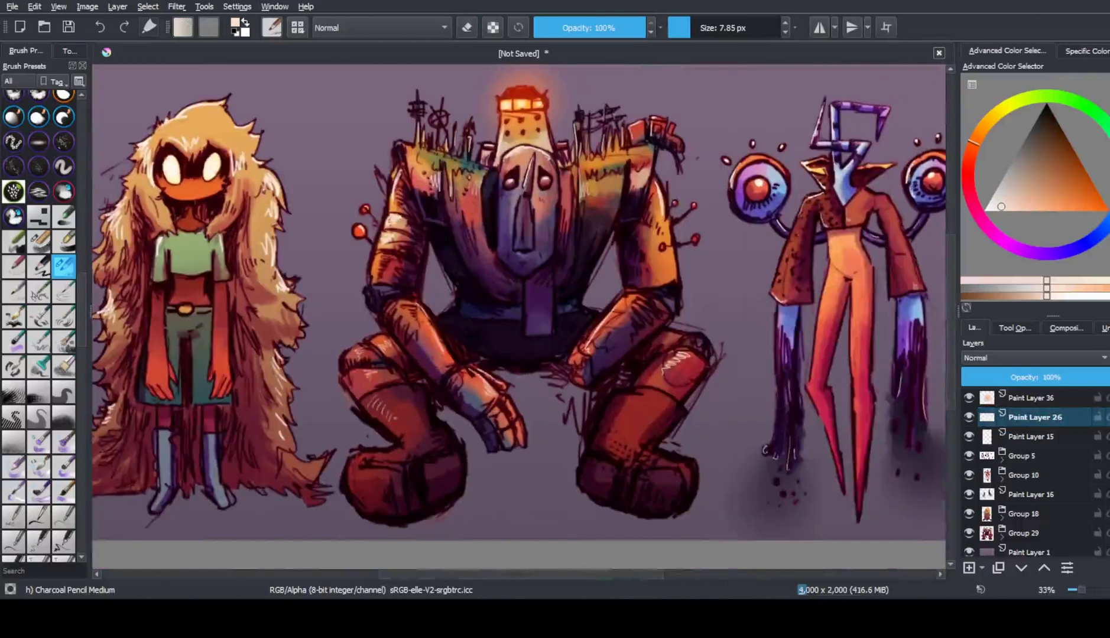
key("minus")
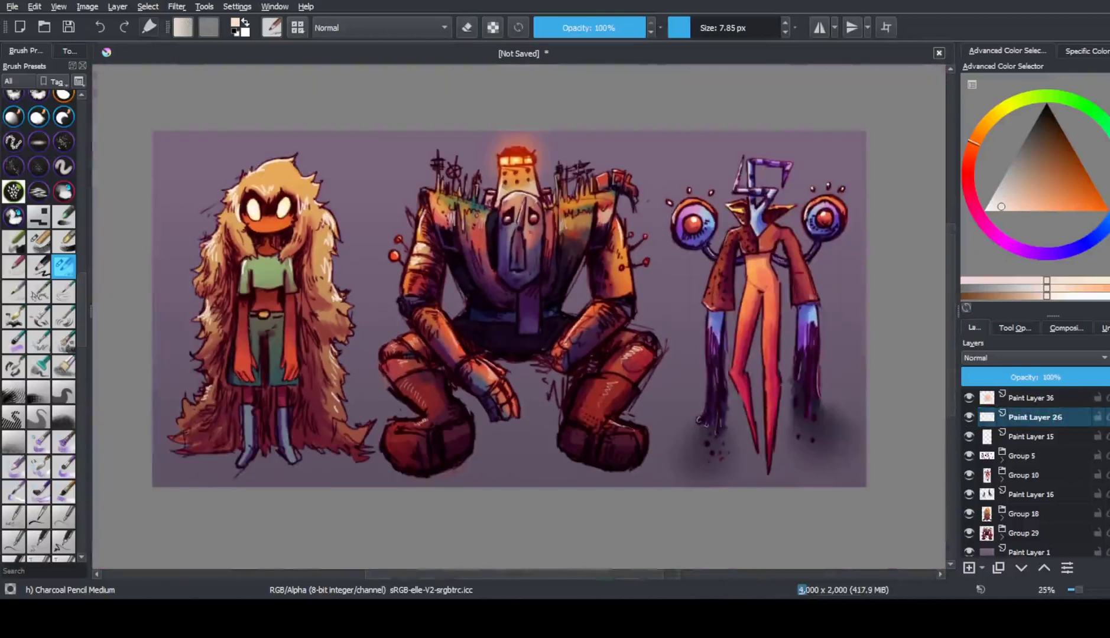
Add a paint layer below the giant's group and paint a dark violet ground shadow around its legs with Chalk Grainy at about 130 px
left_click(968, 567)
left_click(1045, 142)
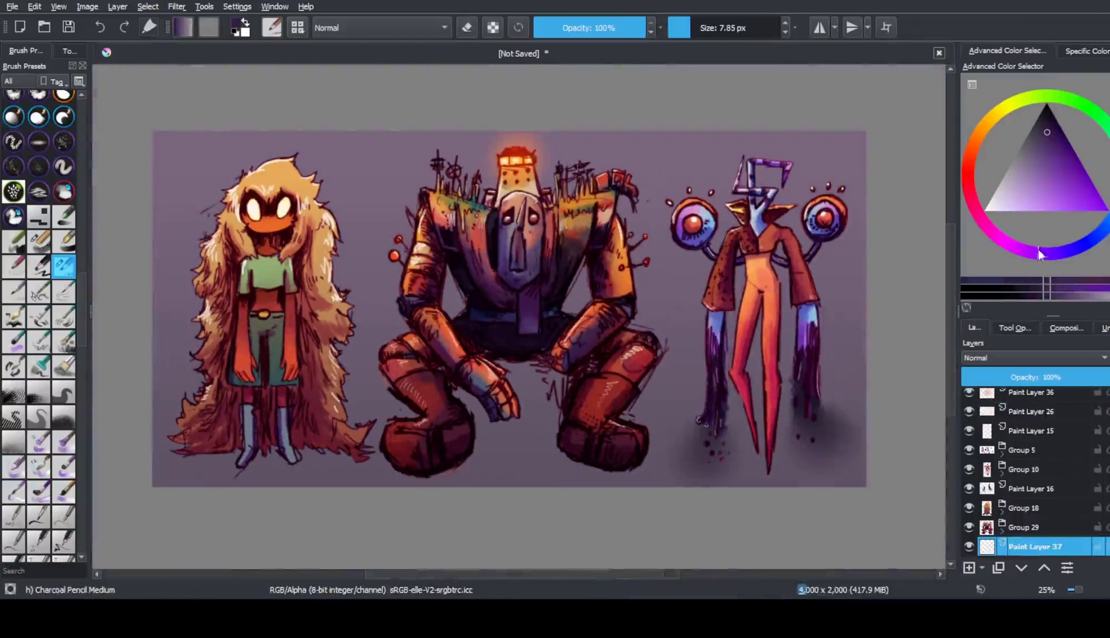
left_click(39, 241)
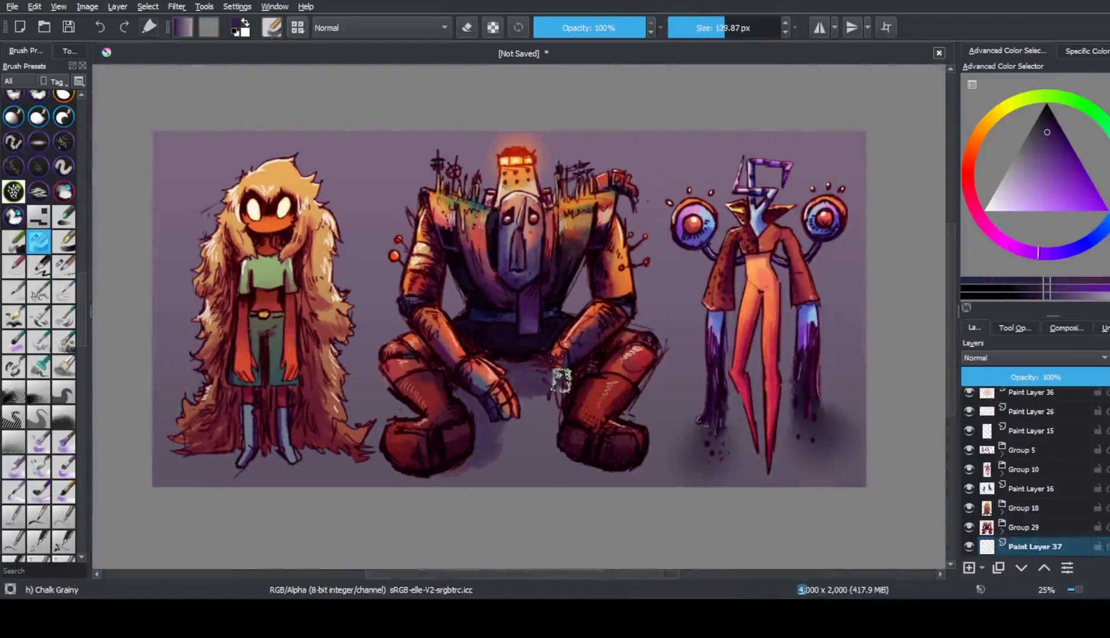
mouse_move(562, 381)
left_mouse_down()
mouse_move(584, 453)
mouse_move(434, 461)
mouse_move(563, 397)
left_mouse_up()
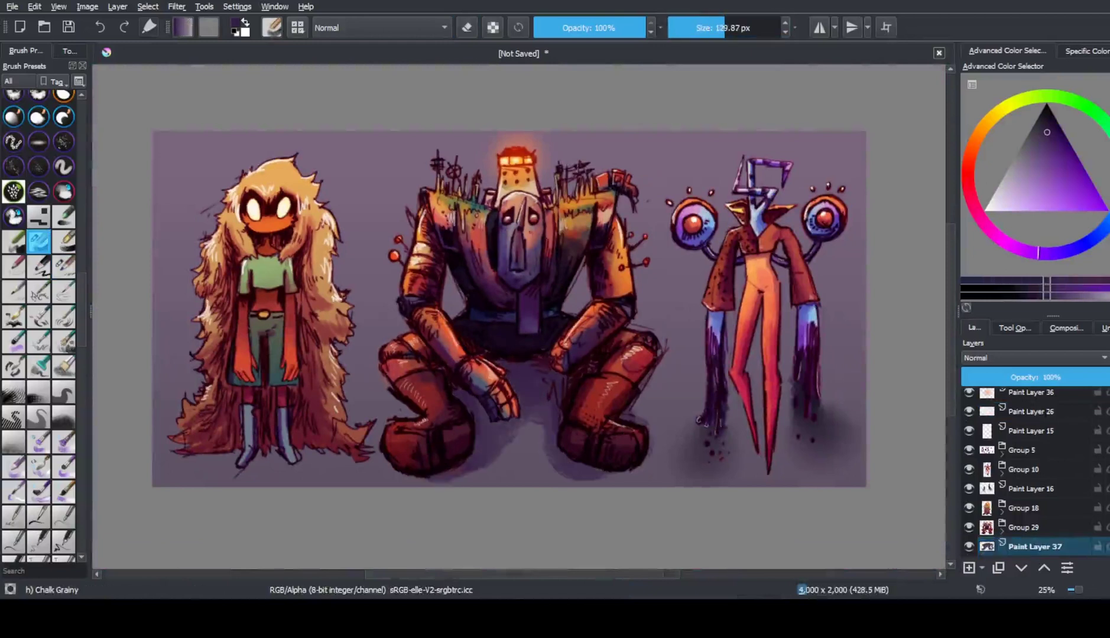
left_click_drag(656, 354, 647, 379)
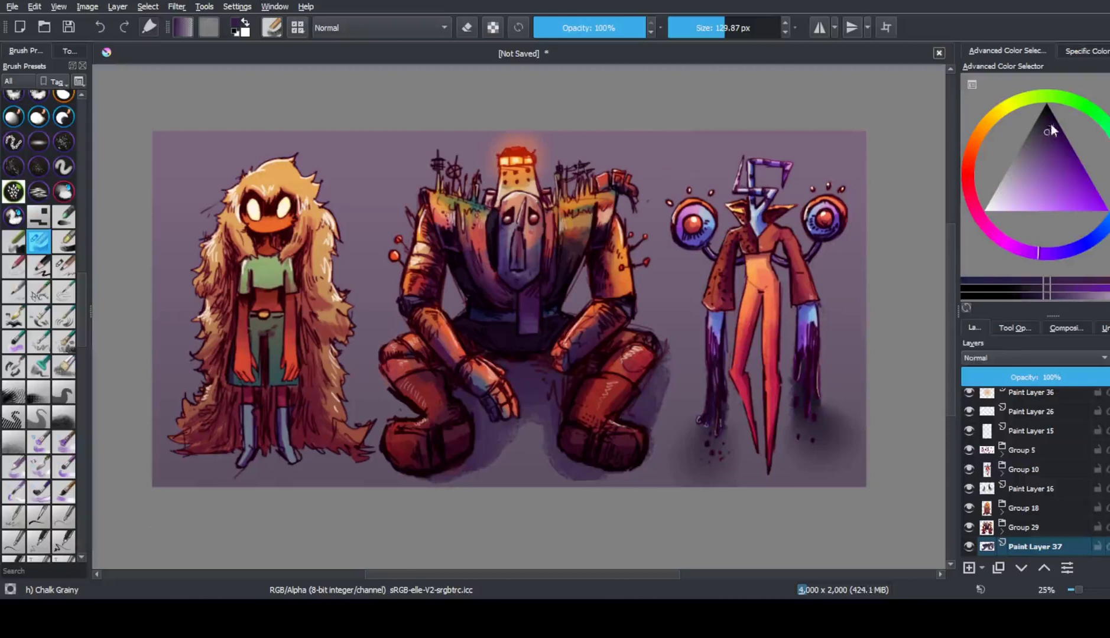
Apply a lighter purple gradient over the upper background on the ground shadow layer
key("g")
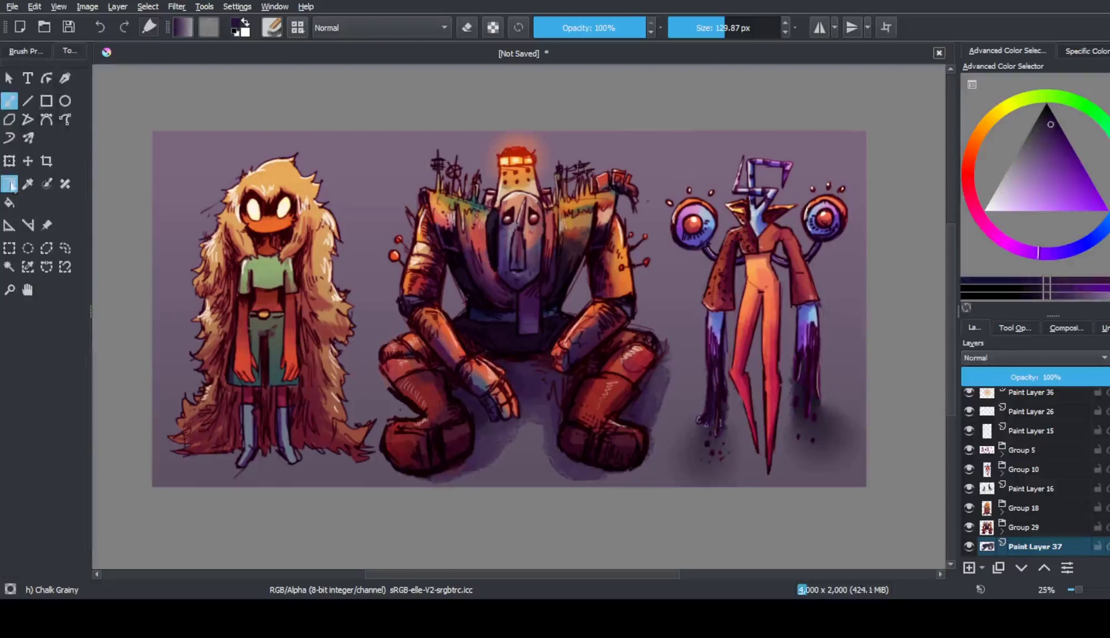
left_click_drag(492, 262, 590, 142)
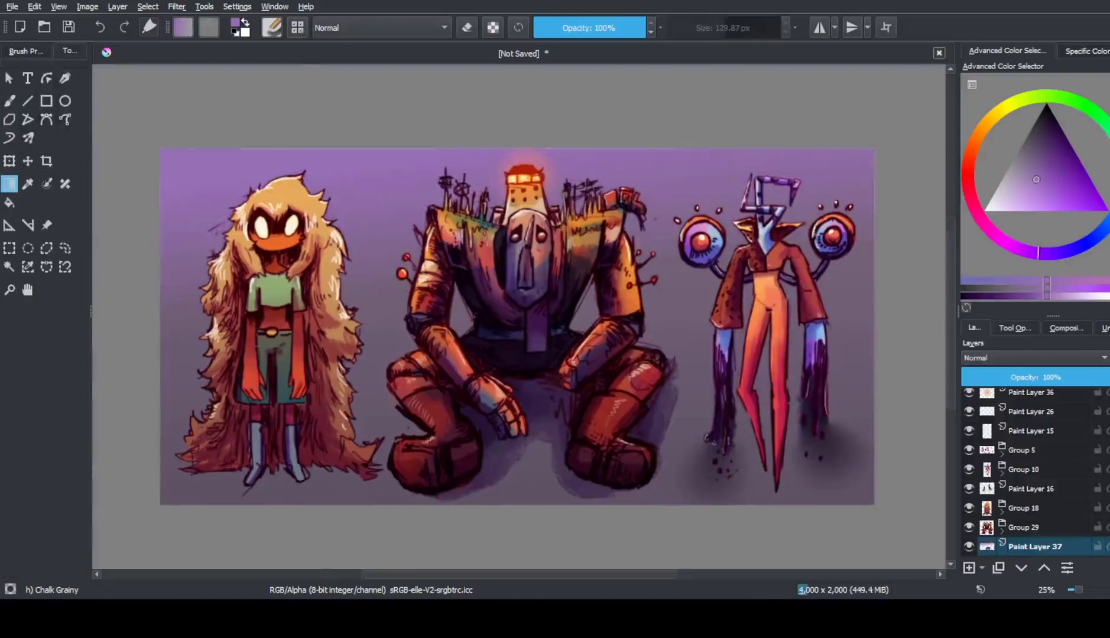